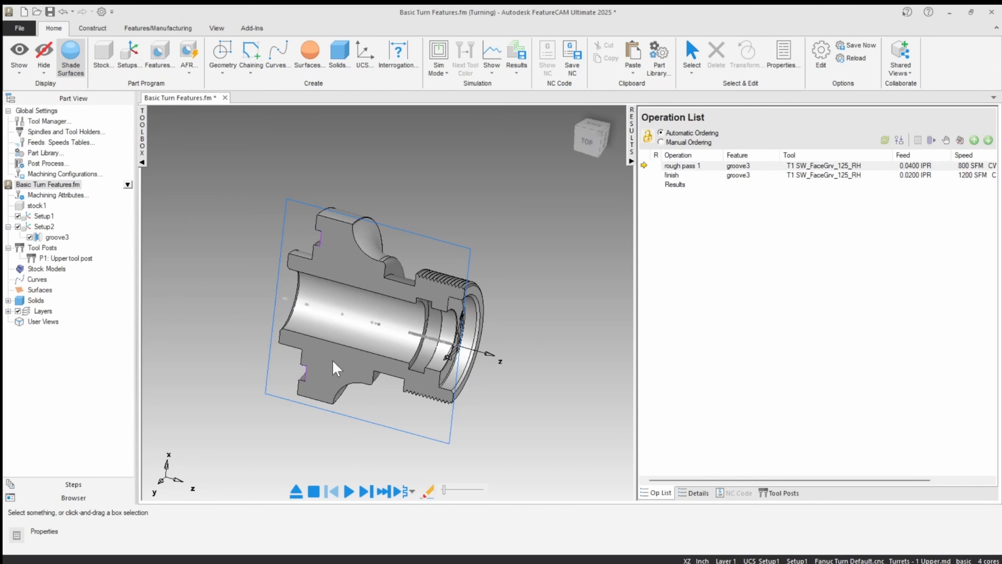
# Step: Delete the existing solid solid1_1 from the part
pyautogui.click(9, 301)
pyautogui.click(46, 312)
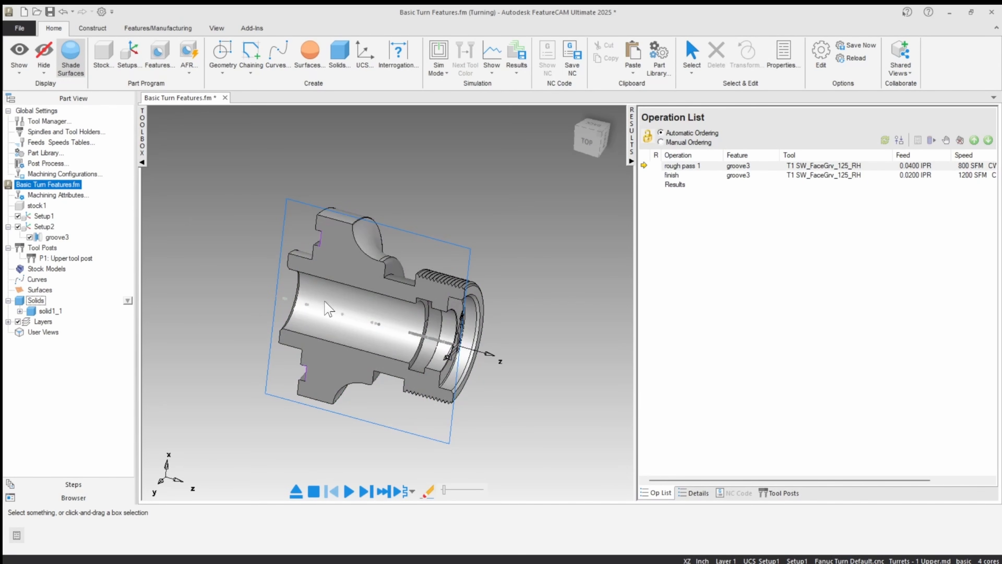
pyautogui.click(54, 312)
pyautogui.rightClick(55, 311)
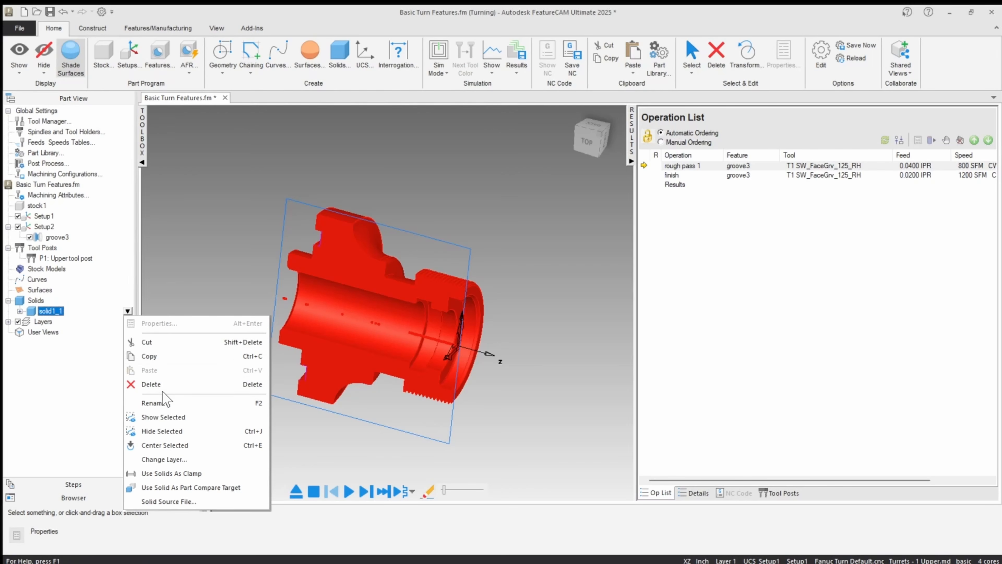
pyautogui.click(154, 382)
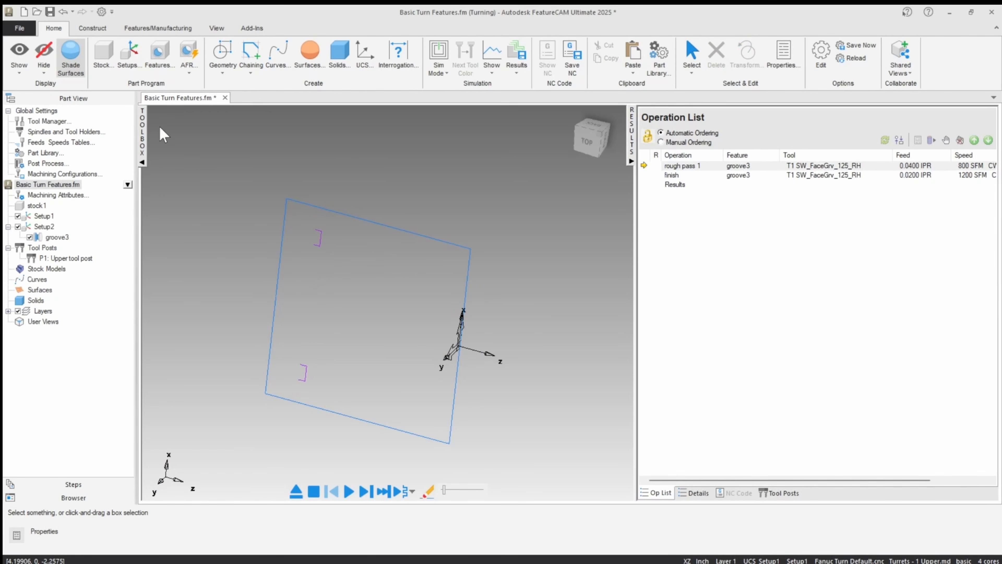
# Step: Import the part file Basic Turn Features Part Start.x_t
pyautogui.click(19, 27)
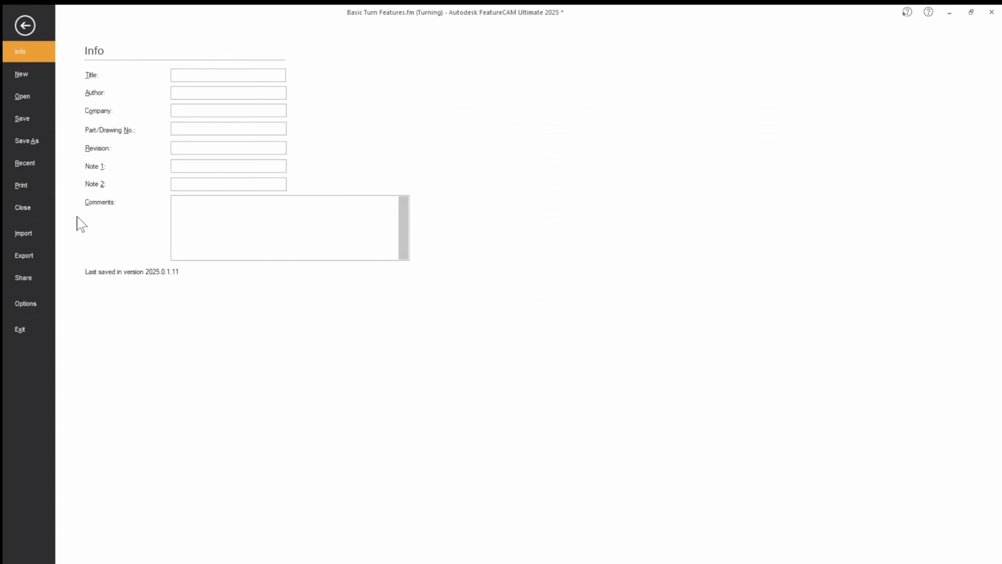
pyautogui.click(26, 235)
pyautogui.scroll(-1, 339, 331)
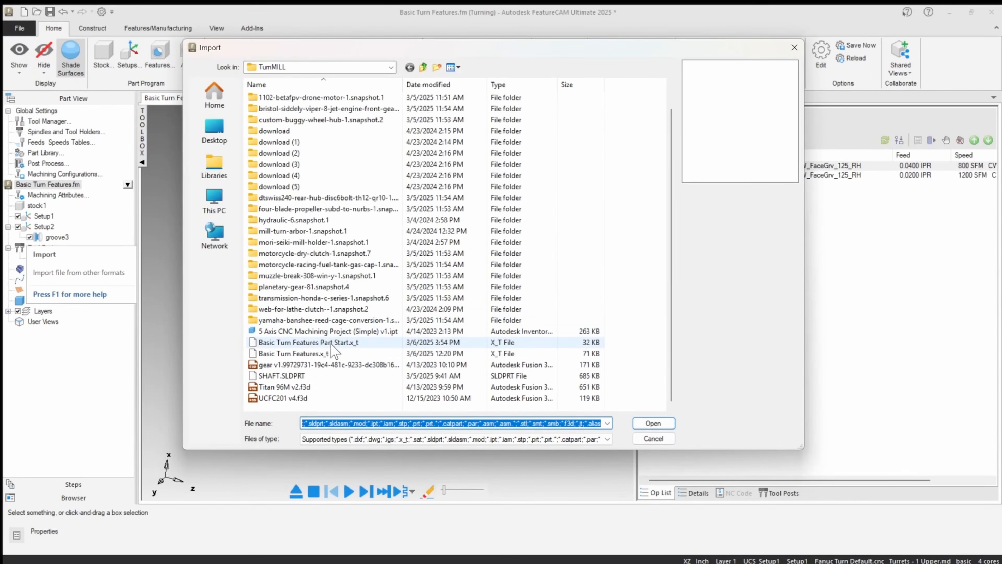
pyautogui.click(281, 342)
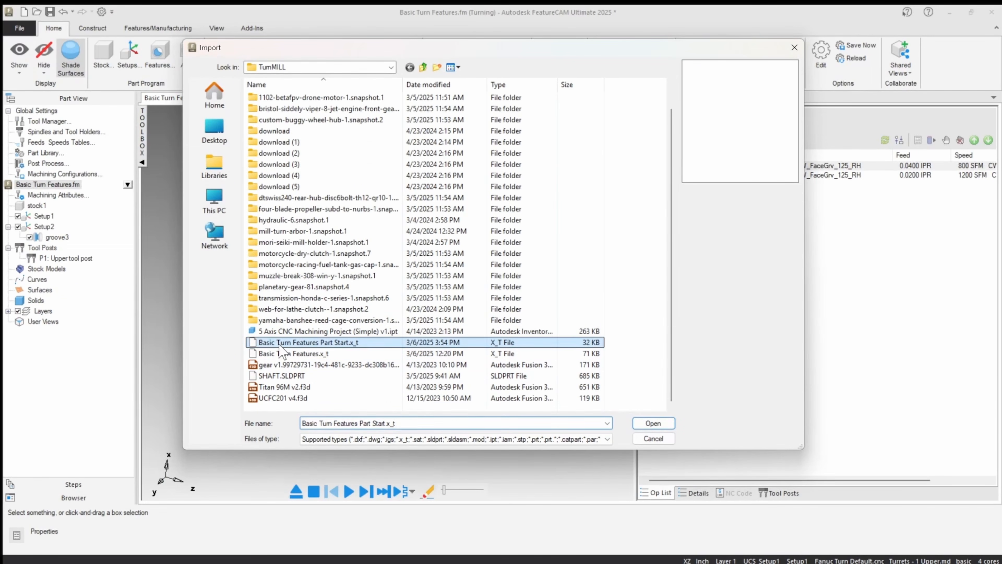
pyautogui.click(653, 422)
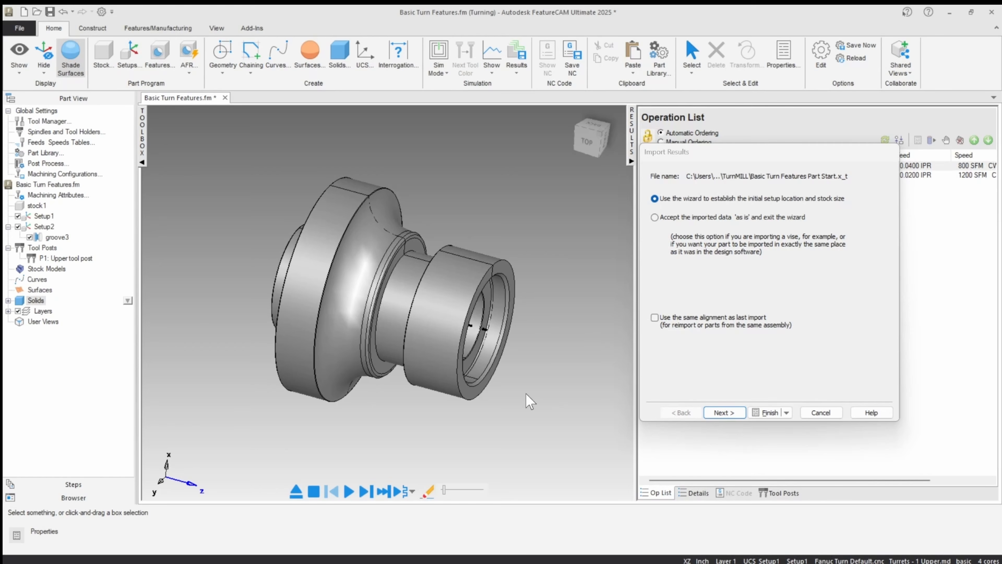
pyautogui.moveTo(392, 299)
pyautogui.mouseDown(button='middle')
pyautogui.moveTo(357, 293)
pyautogui.moveTo(440, 275)
pyautogui.moveTo(411, 293)
pyautogui.mouseUp(button='middle')
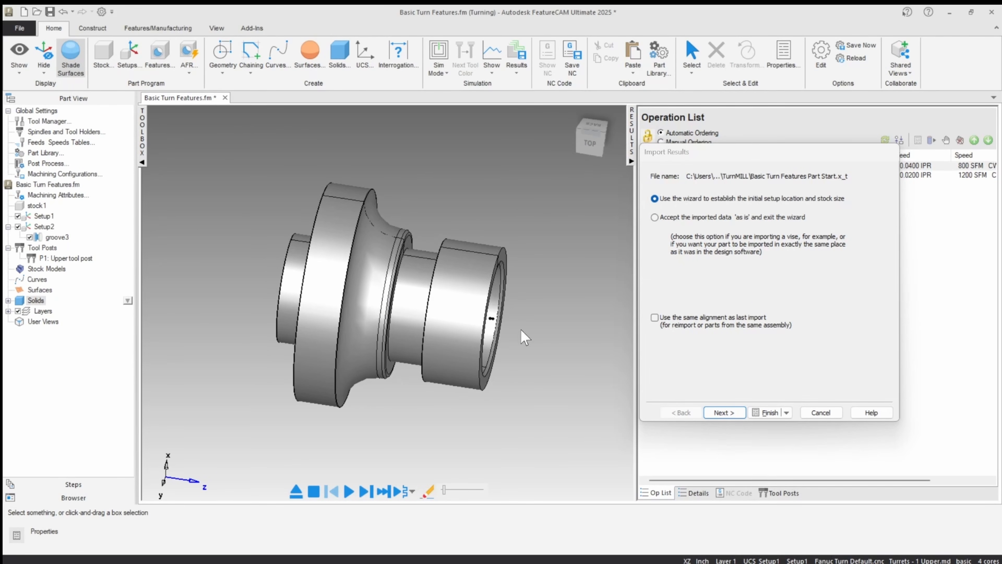
# Step: Using the import wizard, align the setup's Z with the center of the front cylinder's revolved surface and keep the default X direction
pyautogui.click(725, 412)
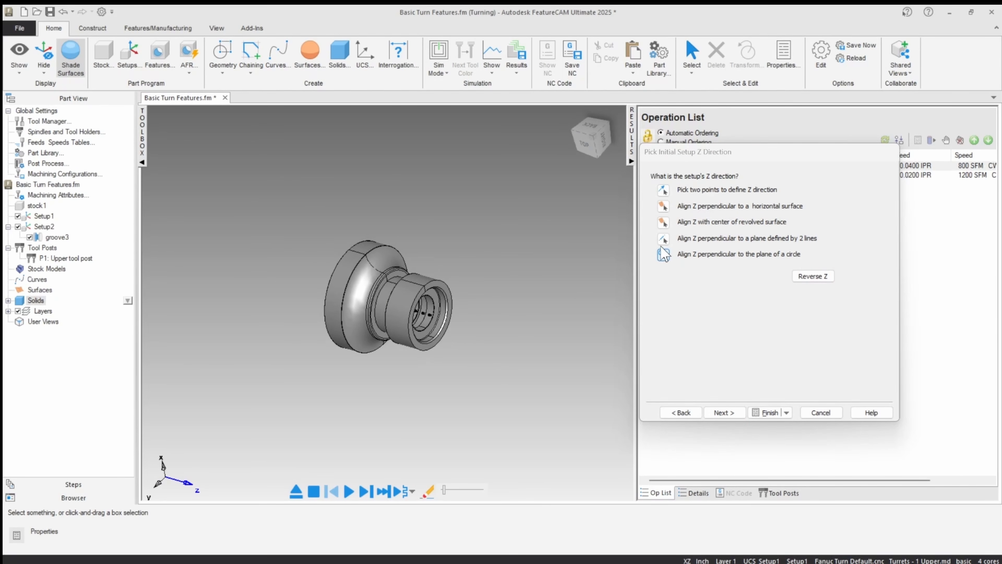
pyautogui.click(663, 223)
pyautogui.scroll(2, 494, 291)
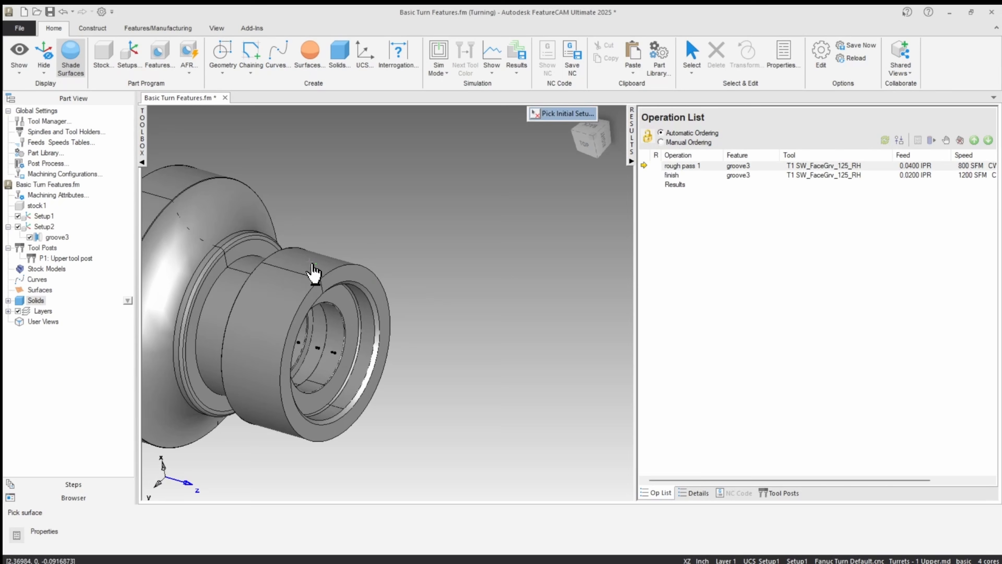
pyautogui.click(335, 269)
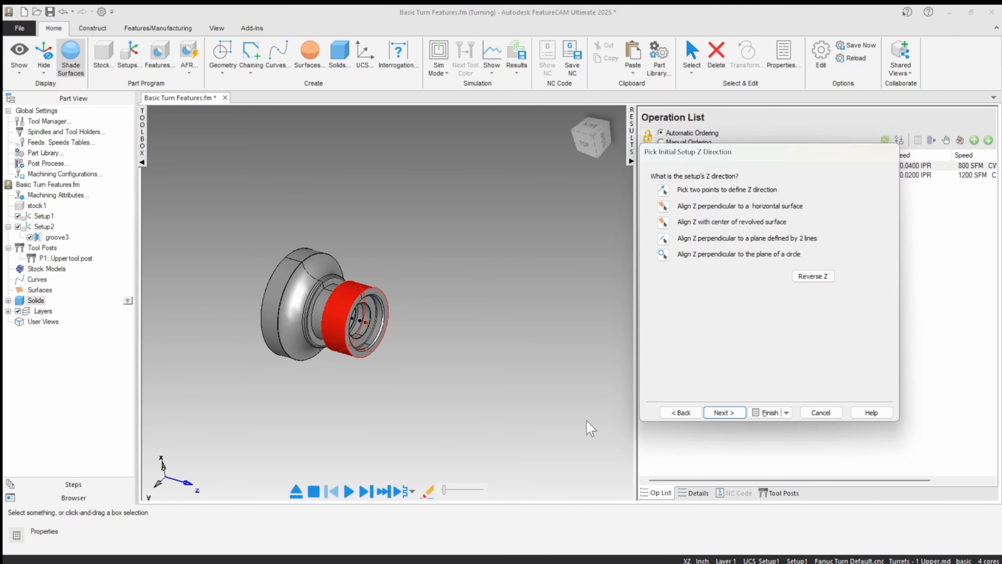
pyautogui.click(725, 412)
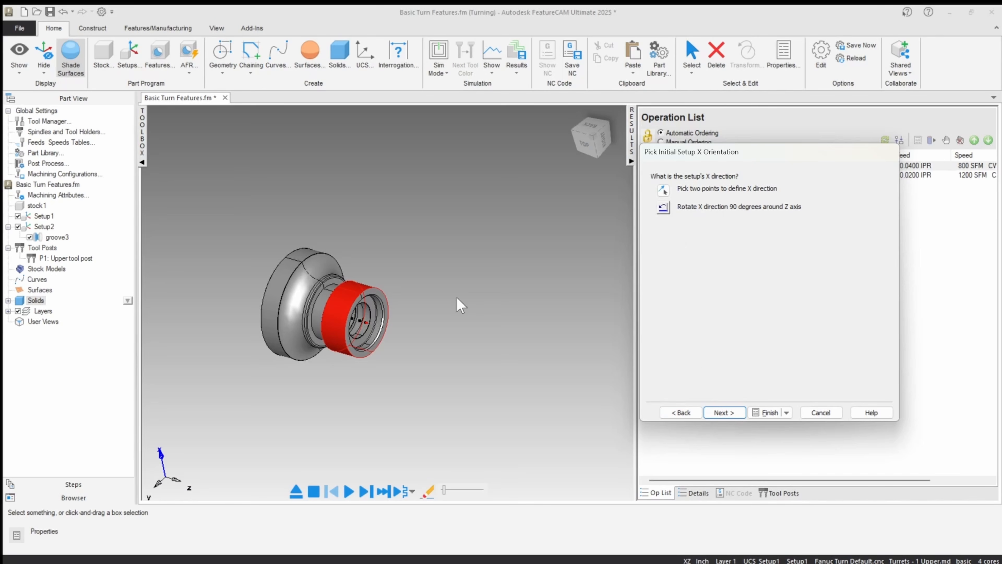
pyautogui.click(724, 412)
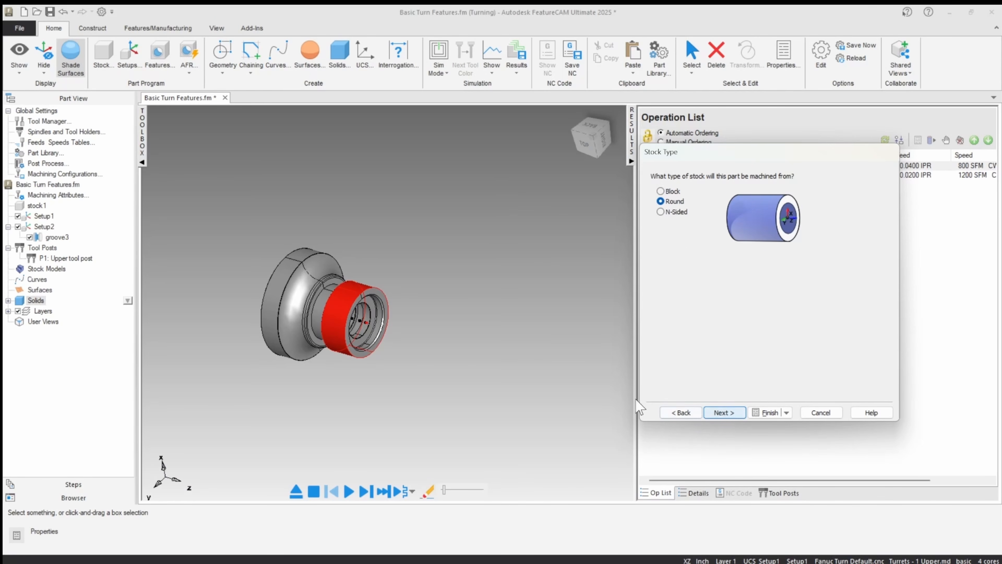
# Step: Define round stock centered on the imported data's bounding box, with length 3.0000 in., OD 3.2500 in. and length offset 0.0200 in
pyautogui.click(728, 412)
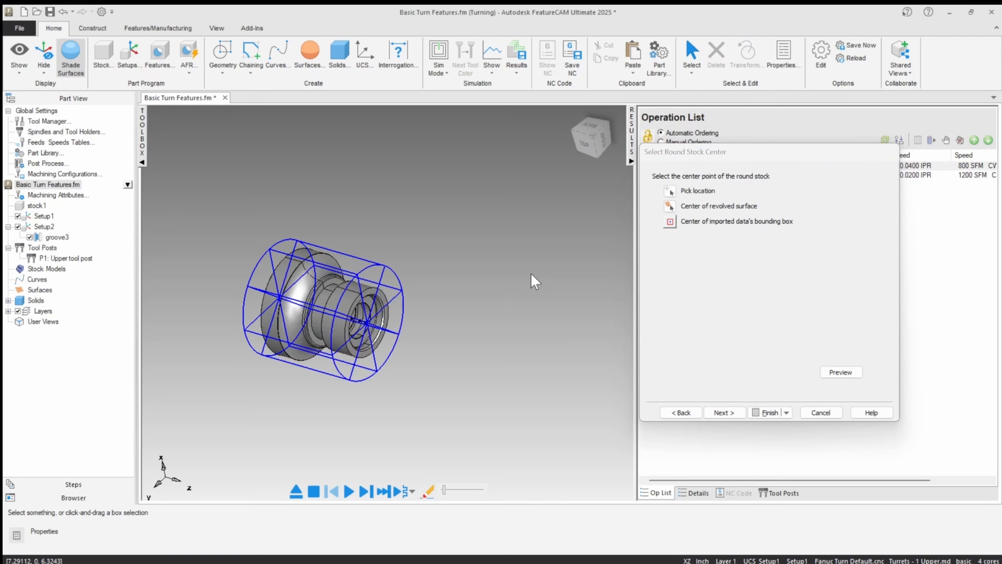
pyautogui.click(670, 222)
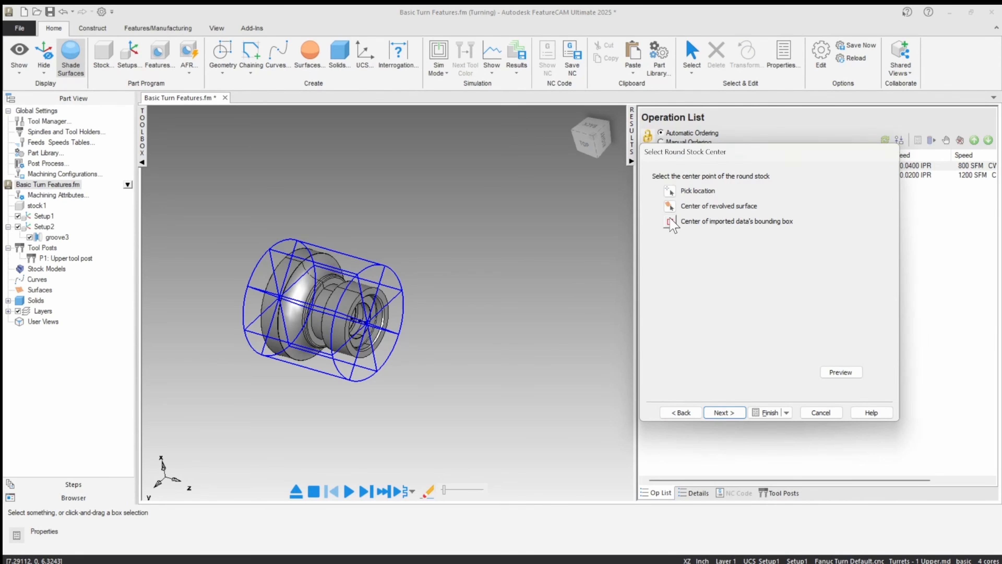
pyautogui.click(723, 412)
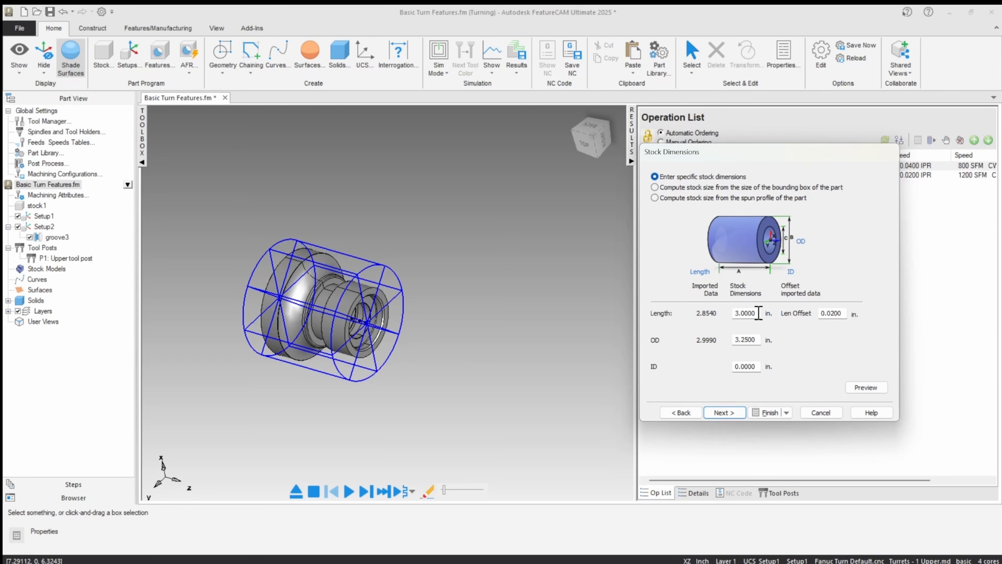
pyautogui.moveTo(758, 313); pyautogui.dragTo(700, 316)
pyautogui.moveTo(756, 340); pyautogui.dragTo(711, 341)
pyautogui.click(725, 413)
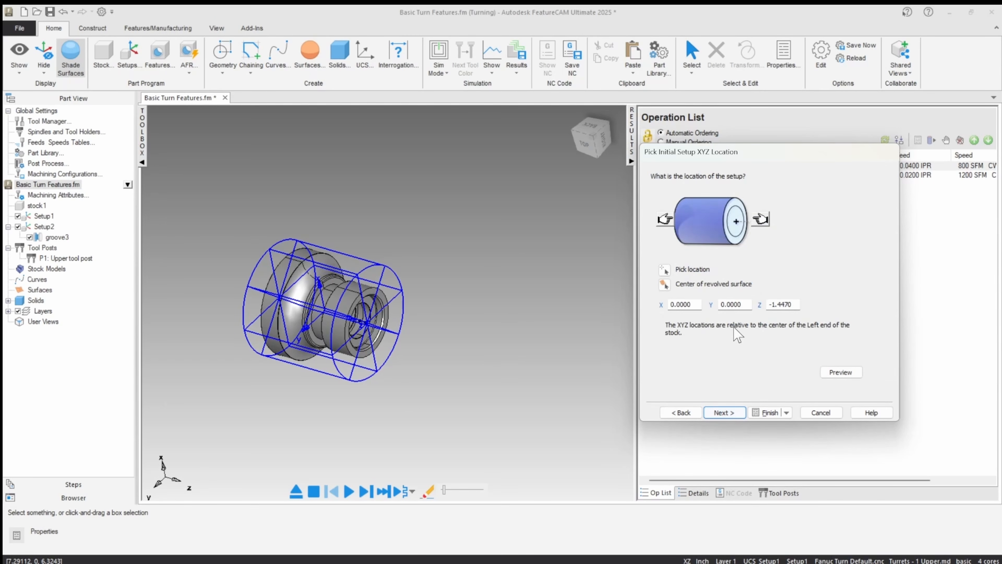
# Step: In a top view with Z running horizontally, place the setup origin at the center of the stock's front (+Z) end
pyautogui.rightClick(523, 190)
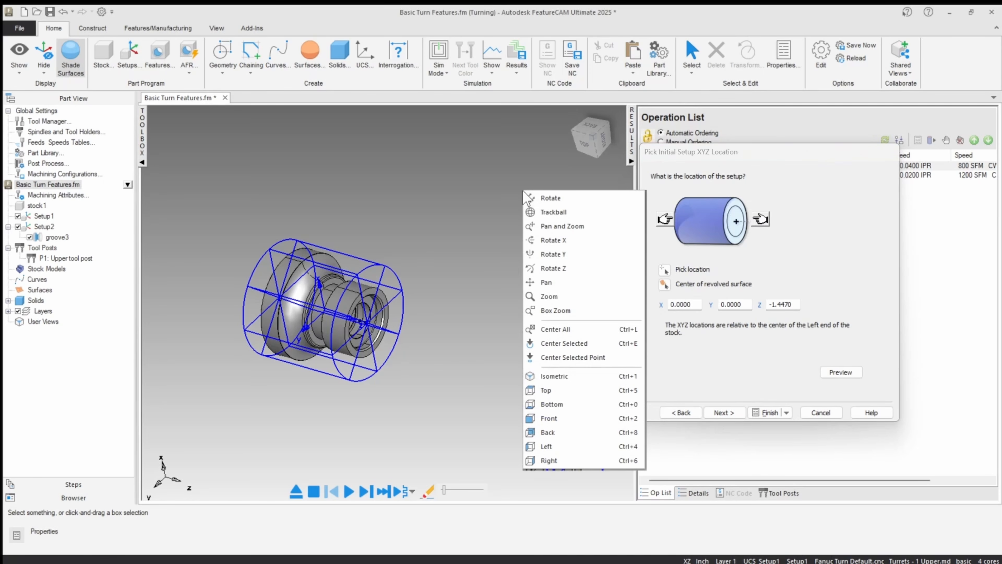
pyautogui.click(474, 193)
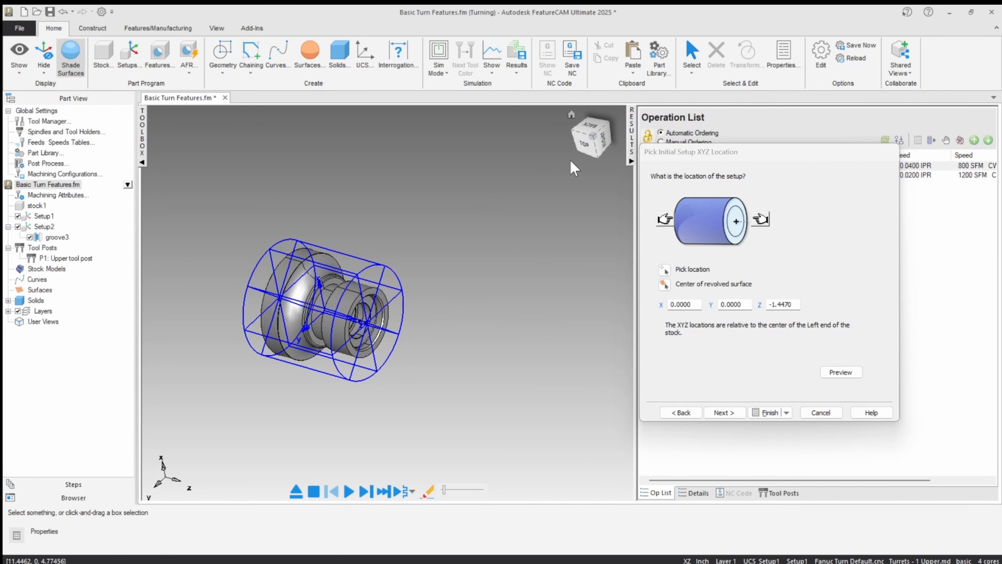
pyautogui.click(584, 148)
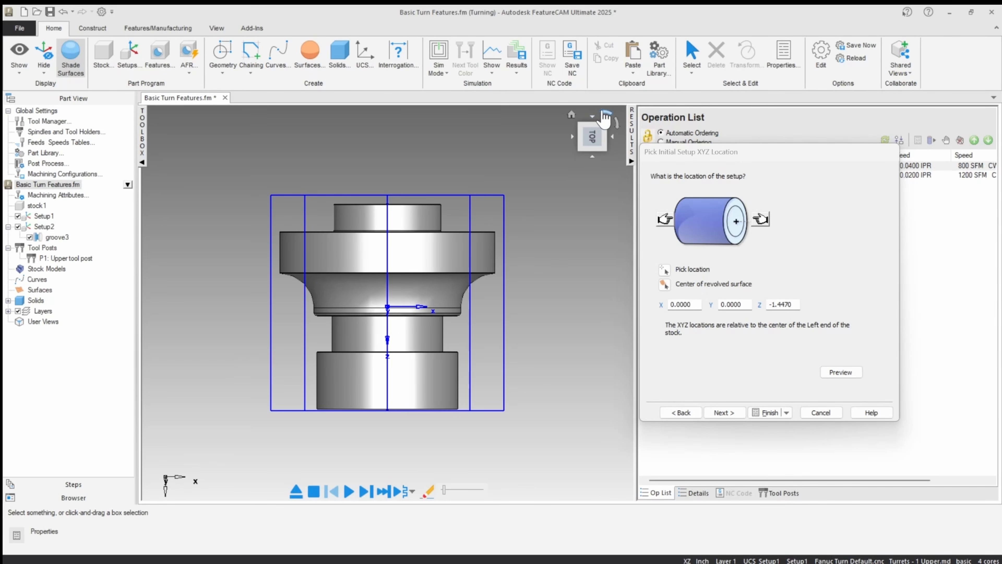
pyautogui.click(603, 113)
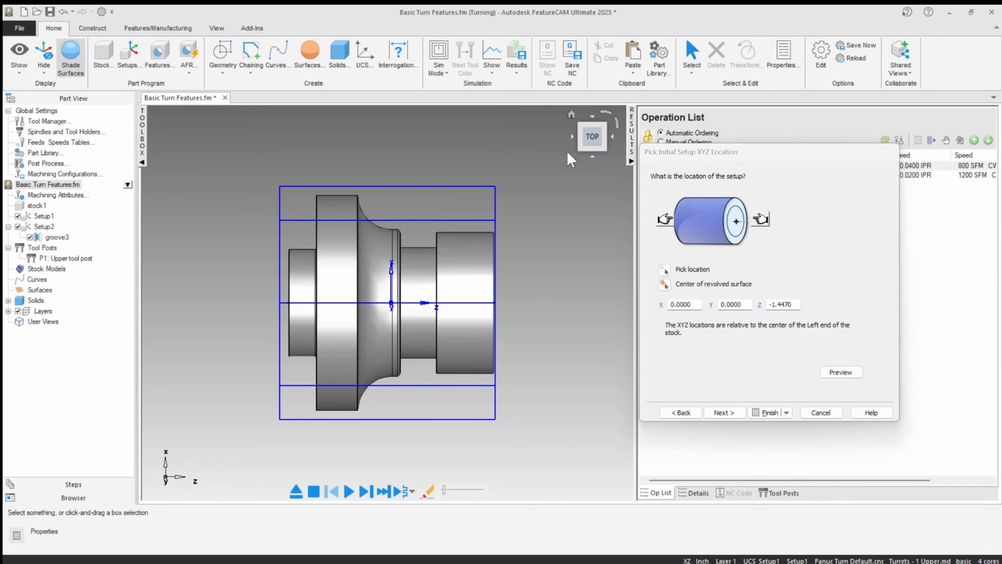
pyautogui.rightClick(580, 249)
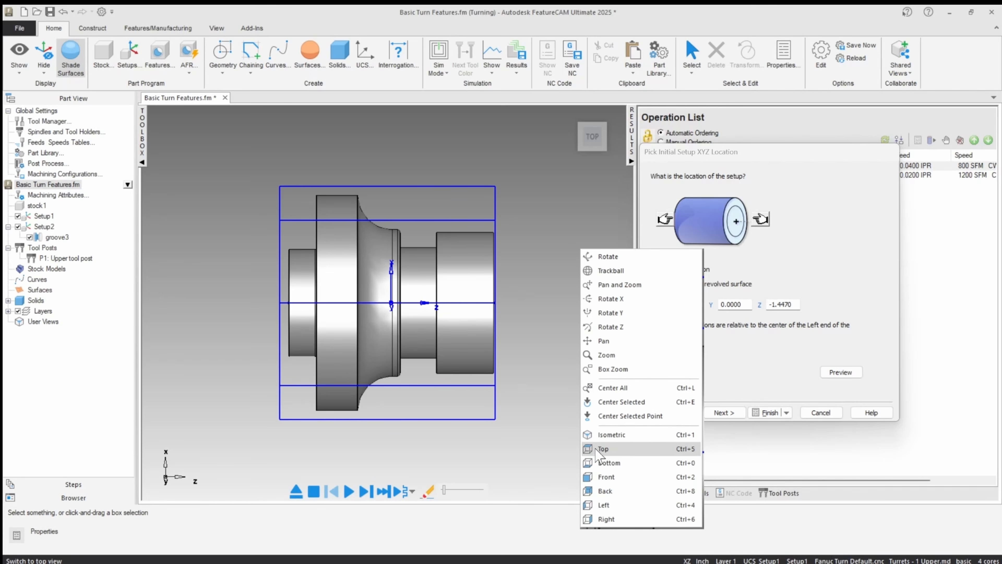
pyautogui.click(519, 213)
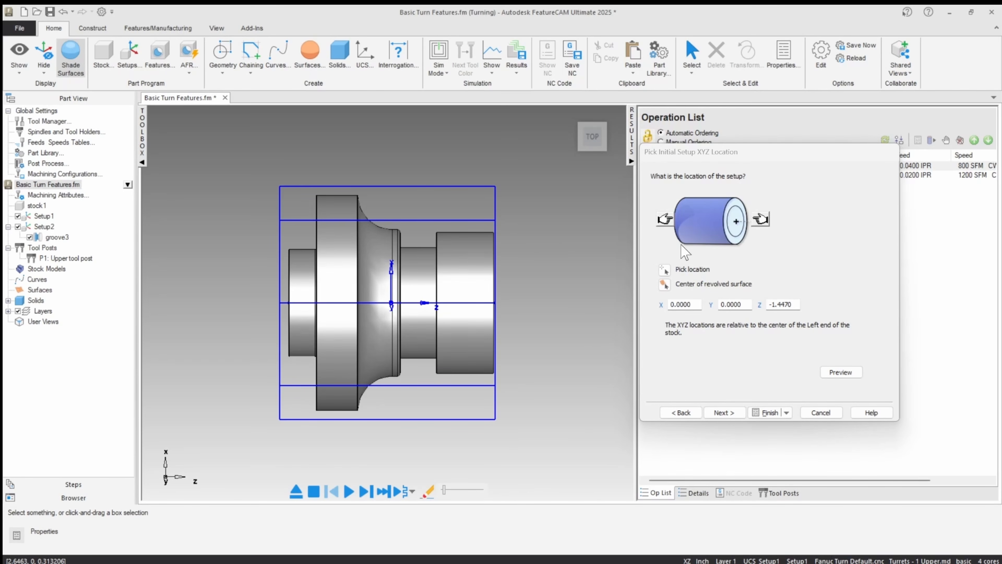
pyautogui.click(759, 220)
# Step: Pick the center of the part's front face as the setup origin, at Z -0.0200, and finish the stock and setup wizard
pyautogui.scroll(5, 488, 305)
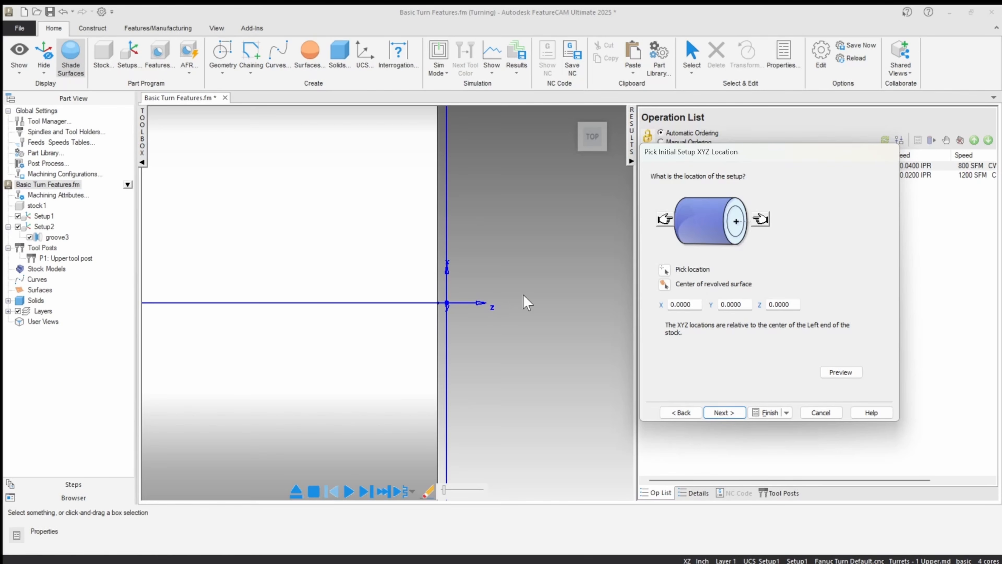
pyautogui.click(758, 306)
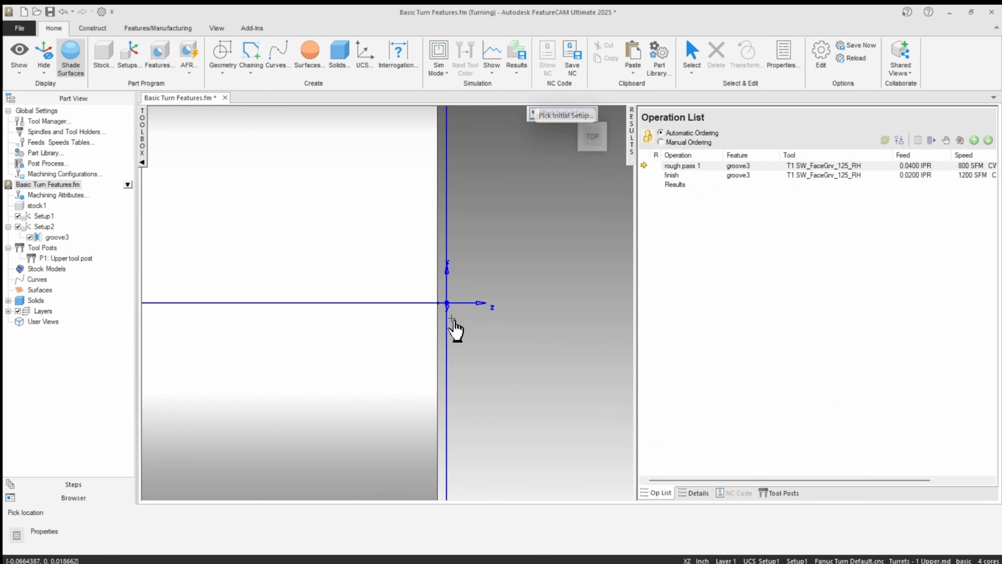
pyautogui.click(437, 292)
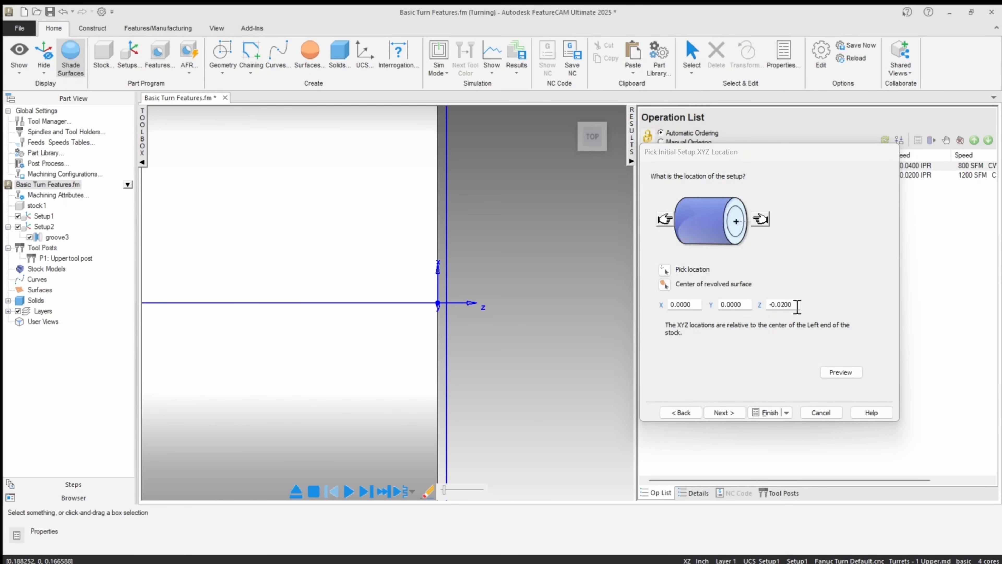
pyautogui.scroll(-7, 542, 308)
pyautogui.moveTo(498, 314); pyautogui.dragTo(425, 335, button='middle')
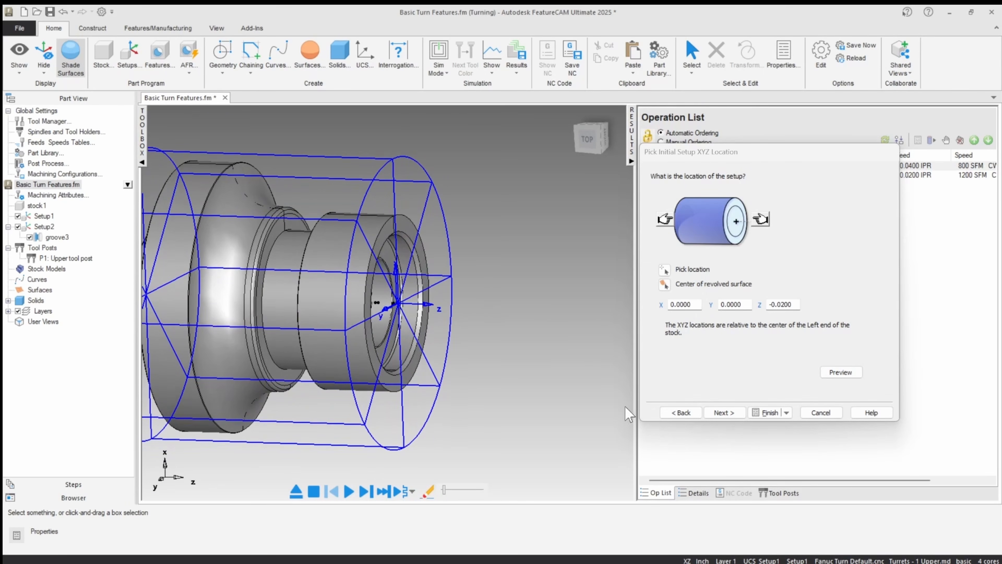
pyautogui.click(722, 413)
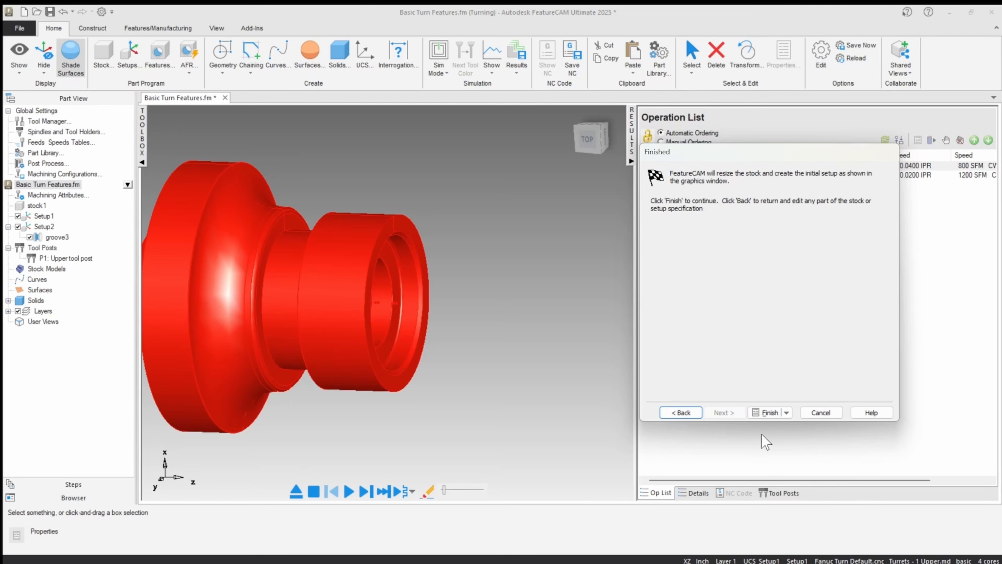
pyautogui.click(764, 413)
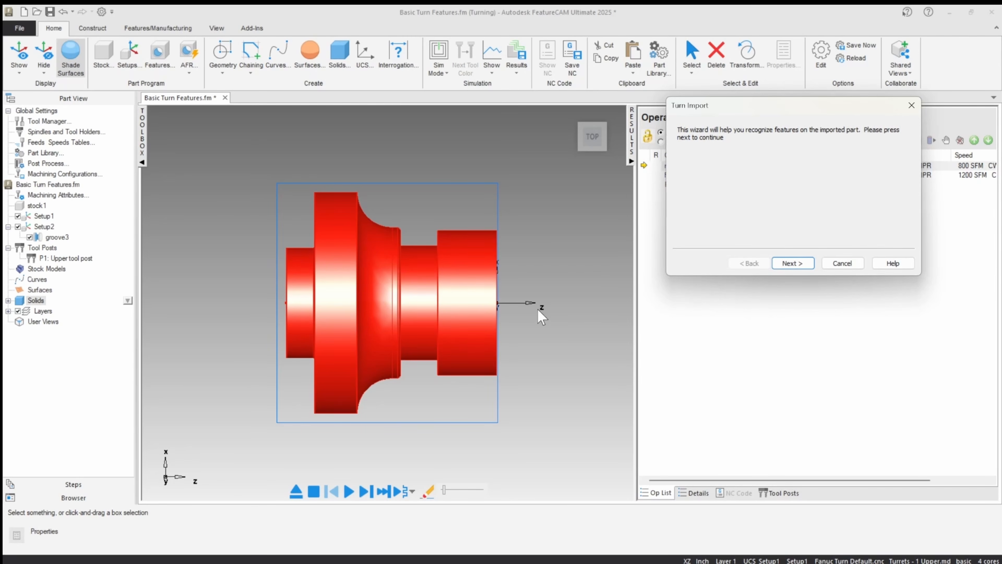
# Step: Skip hole recognition and choose to recognize features from the solid for Setup1 with the polygonal method
pyautogui.click(796, 264)
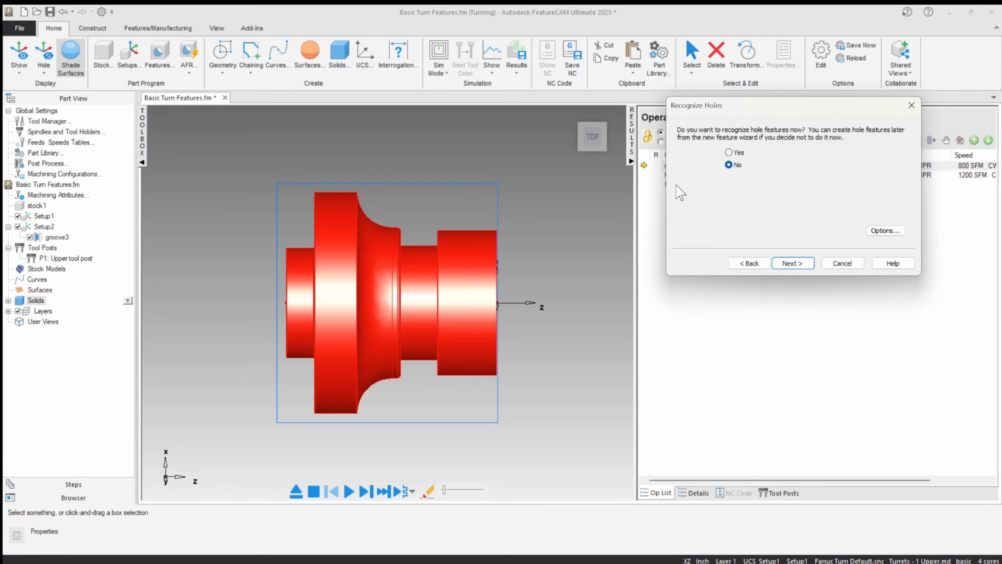
pyautogui.click(786, 264)
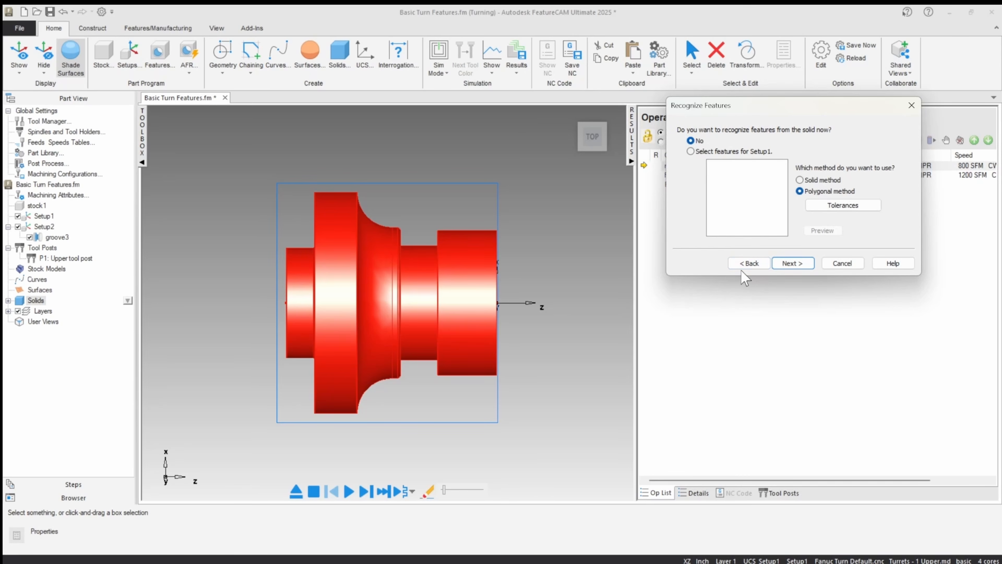
pyautogui.click(690, 152)
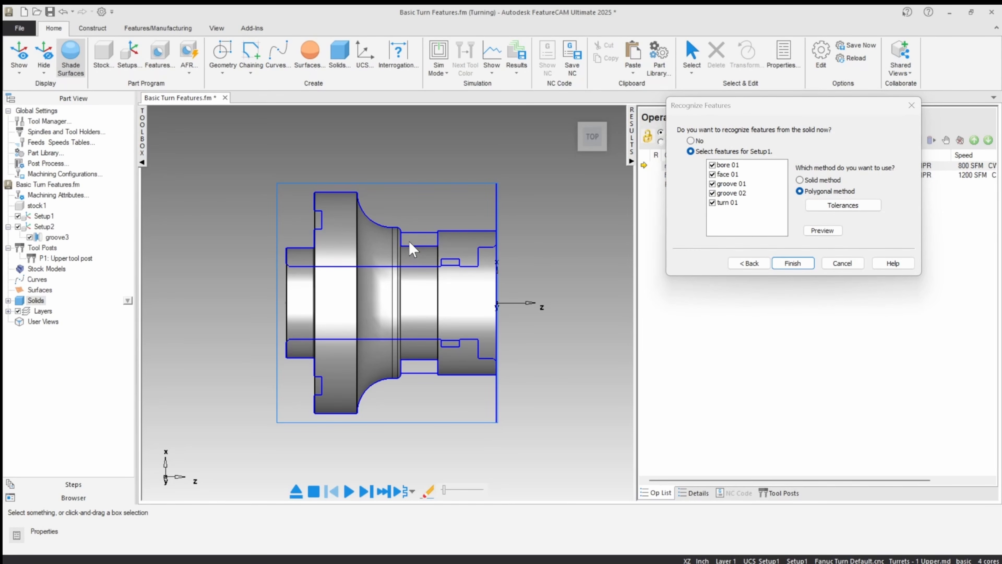
# Step: Highlight bore 01, face 01 and groove 01 one after another to inspect the geometry each covers on the part
pyautogui.moveTo(411, 248); pyautogui.dragTo(298, 223, button='middle')
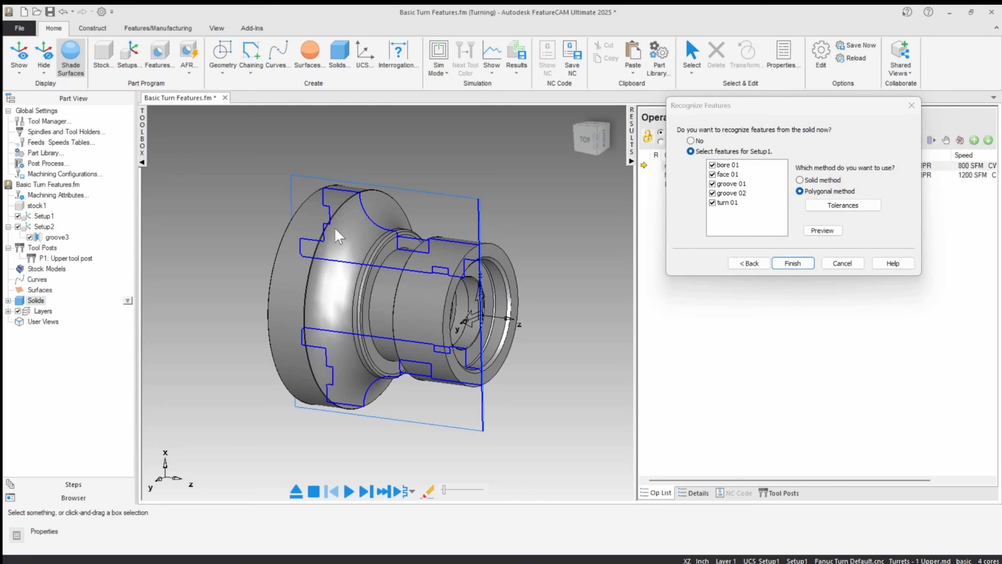
pyautogui.click(720, 167)
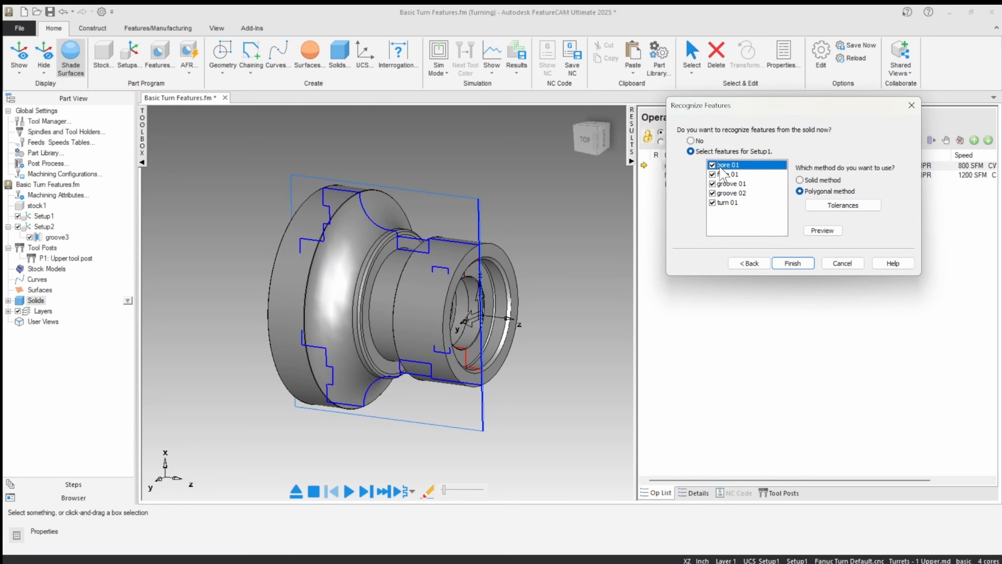
pyautogui.moveTo(470, 303); pyautogui.dragTo(380, 303, button='middle')
pyautogui.moveTo(424, 361); pyautogui.dragTo(408, 375, button='middle')
pyautogui.click(725, 176)
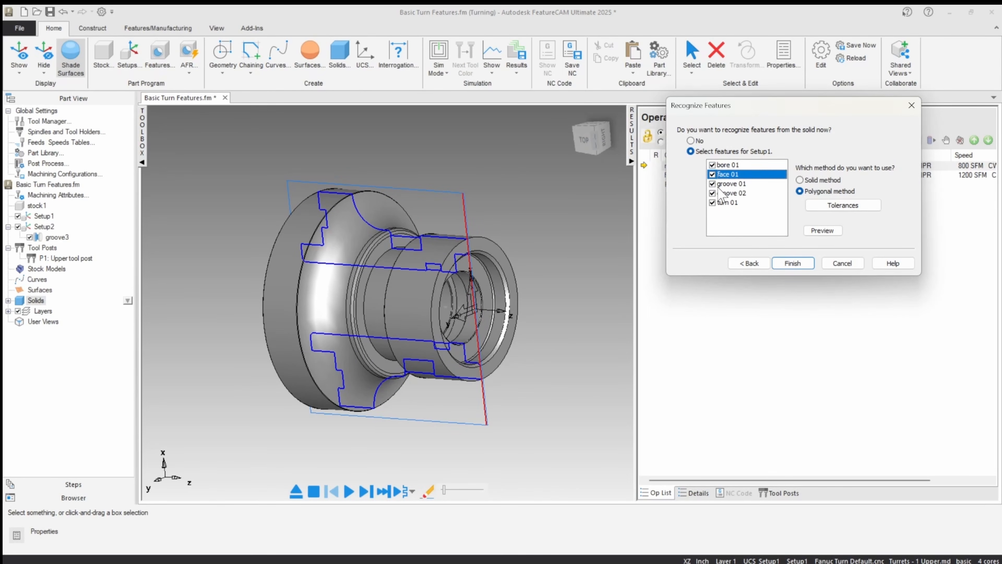
pyautogui.click(730, 184)
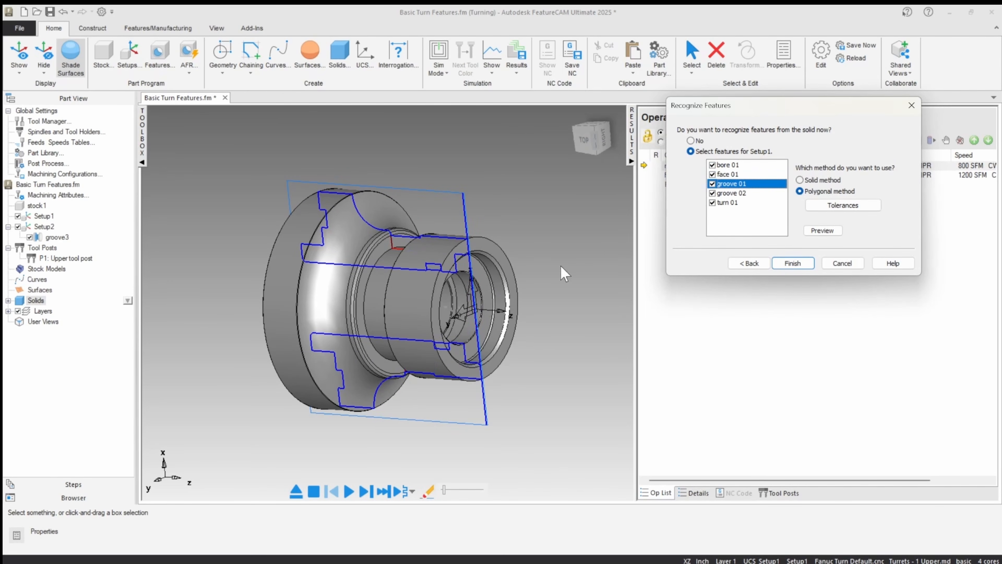
pyautogui.moveTo(563, 267); pyautogui.dragTo(498, 273, button='middle')
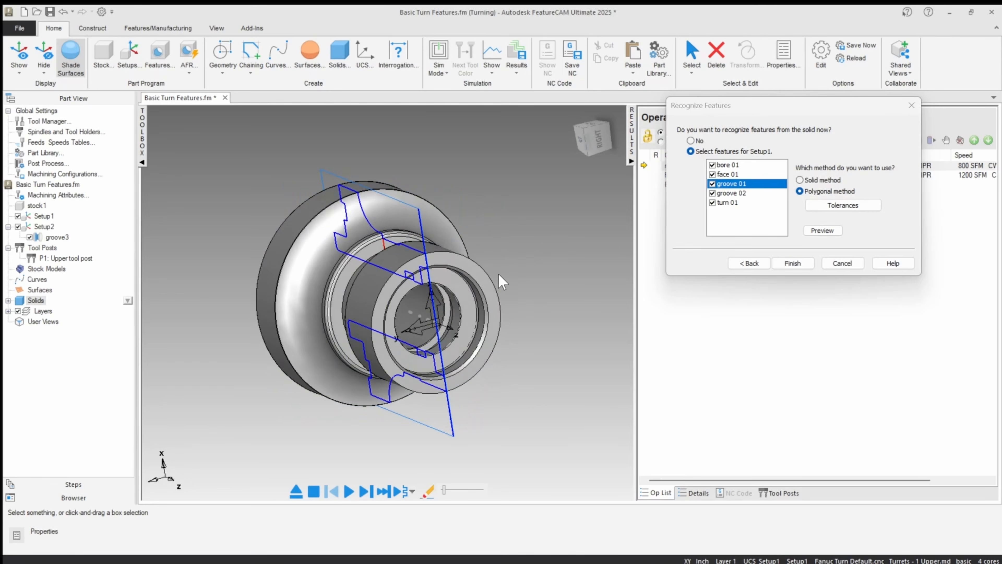
# Step: Highlight groove 02 and inspect its profile inside the part's bore
pyautogui.scroll(5, 460, 329)
pyautogui.scroll(4, 460, 329)
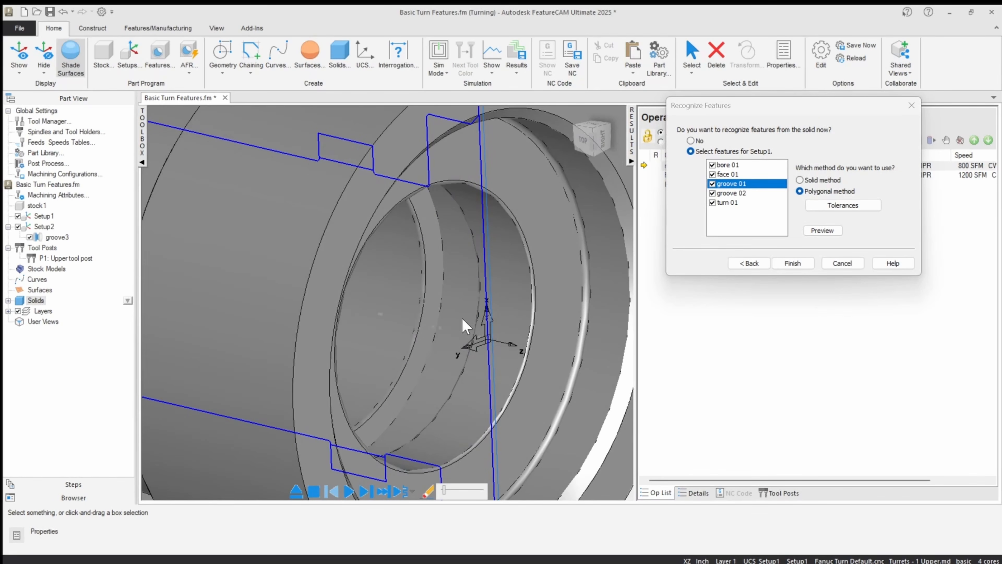
pyautogui.click(729, 193)
pyautogui.scroll(-4, 412, 278)
pyautogui.moveTo(411, 278); pyautogui.dragTo(365, 369, button='middle')
pyautogui.scroll(5, 364, 369)
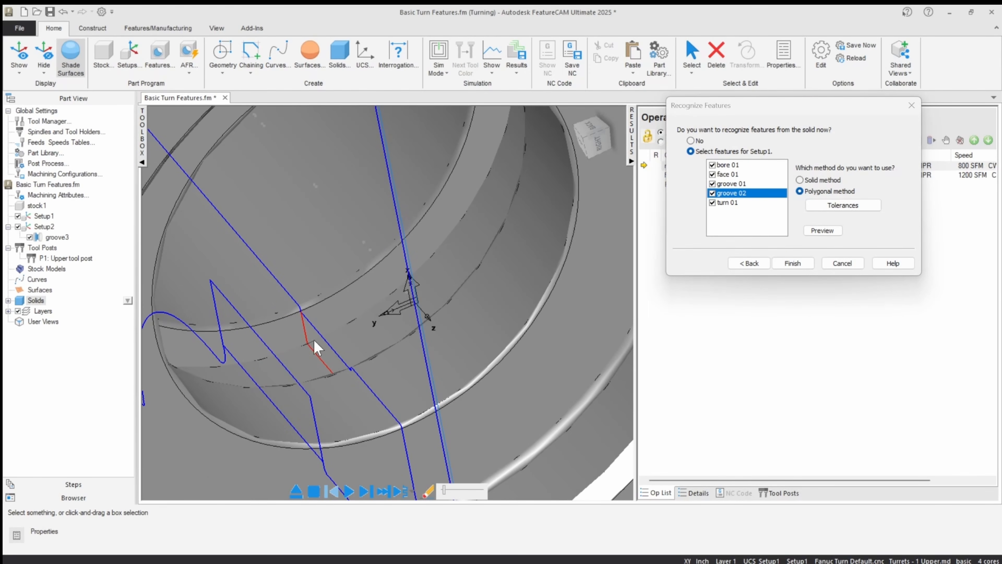
pyautogui.scroll(-6, 316, 339)
pyautogui.moveTo(324, 195); pyautogui.dragTo(363, 298, button='middle')
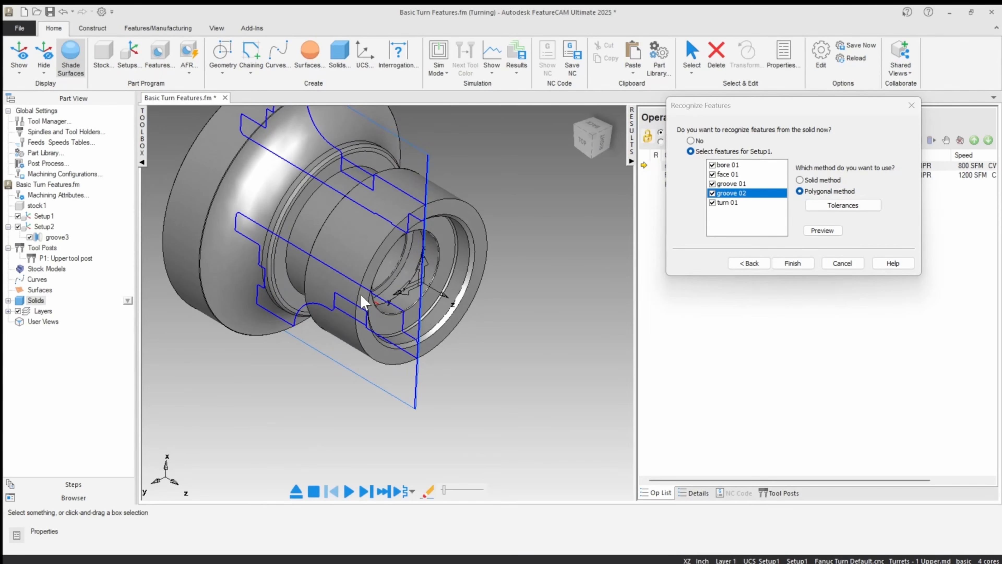
# Step: Highlight turn 01 and examine its profile across the outer groove in the top view
pyautogui.click(731, 202)
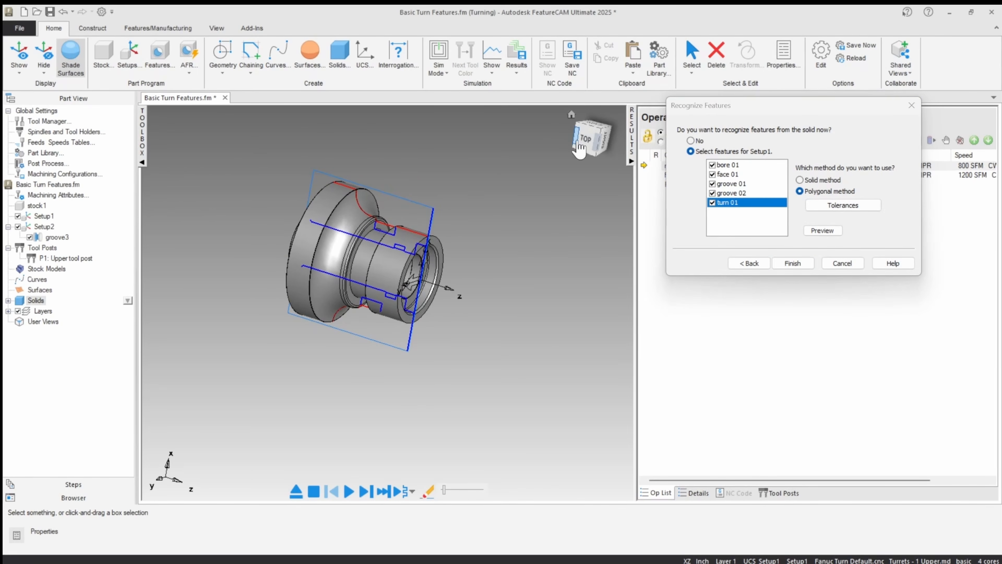
pyautogui.click(587, 138)
pyautogui.click(611, 117)
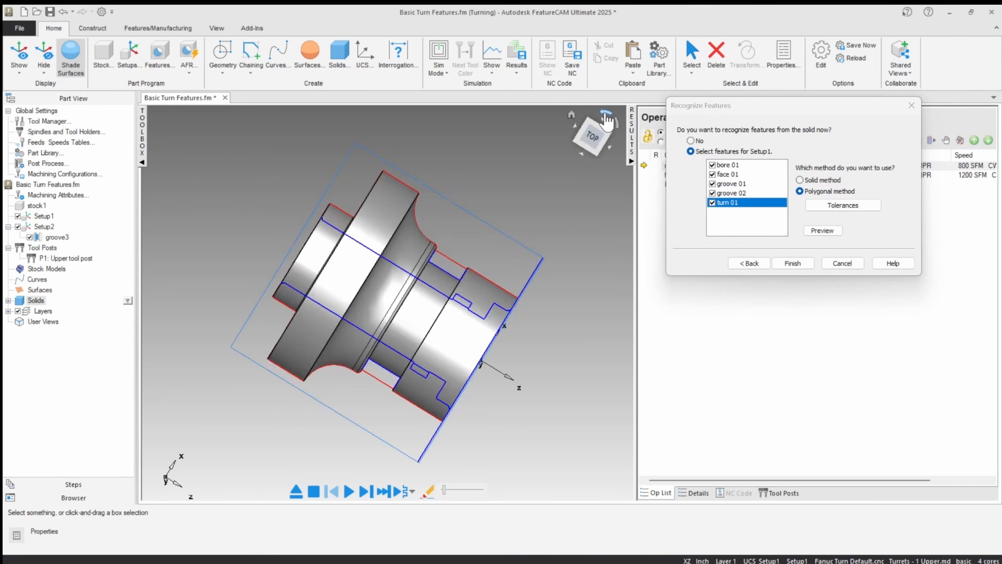
pyautogui.scroll(6, 440, 242)
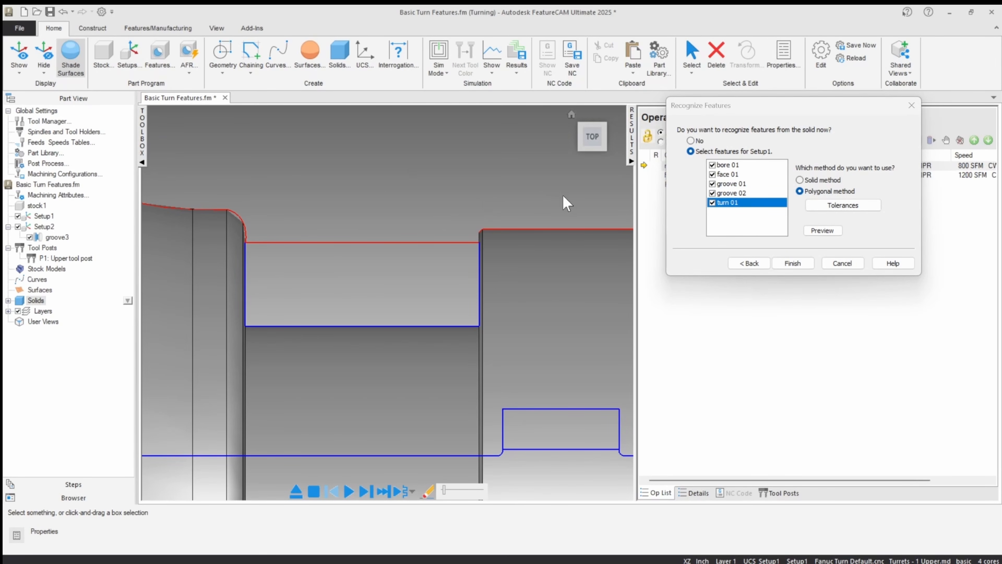
pyautogui.scroll(-1, 405, 255)
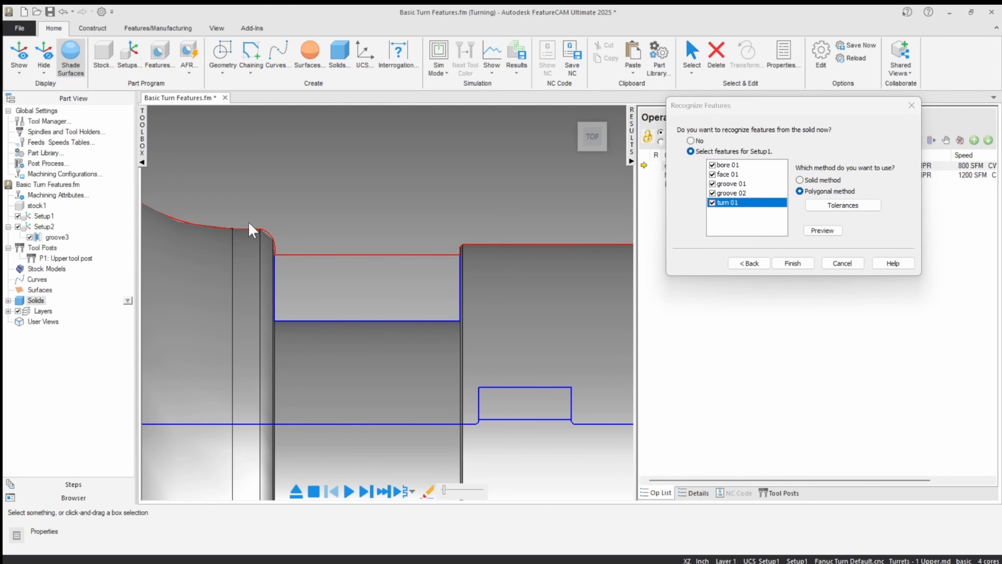
pyautogui.scroll(-3, 397, 204)
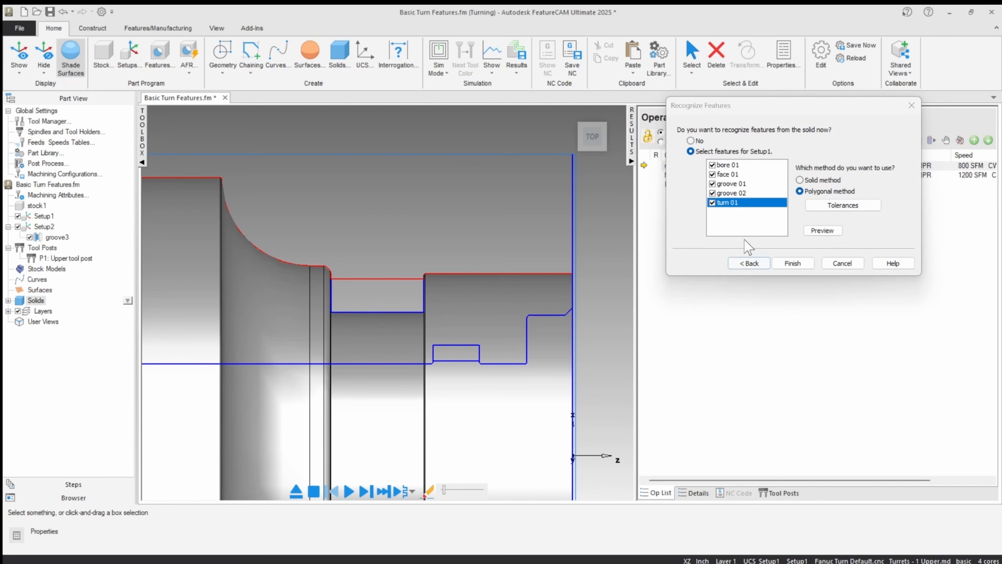
# Step: Recheck the highlighted groove, face and bore profiles, and finish recognition with all five features kept for Setup1
pyautogui.click(731, 193)
pyautogui.click(731, 182)
pyautogui.click(731, 175)
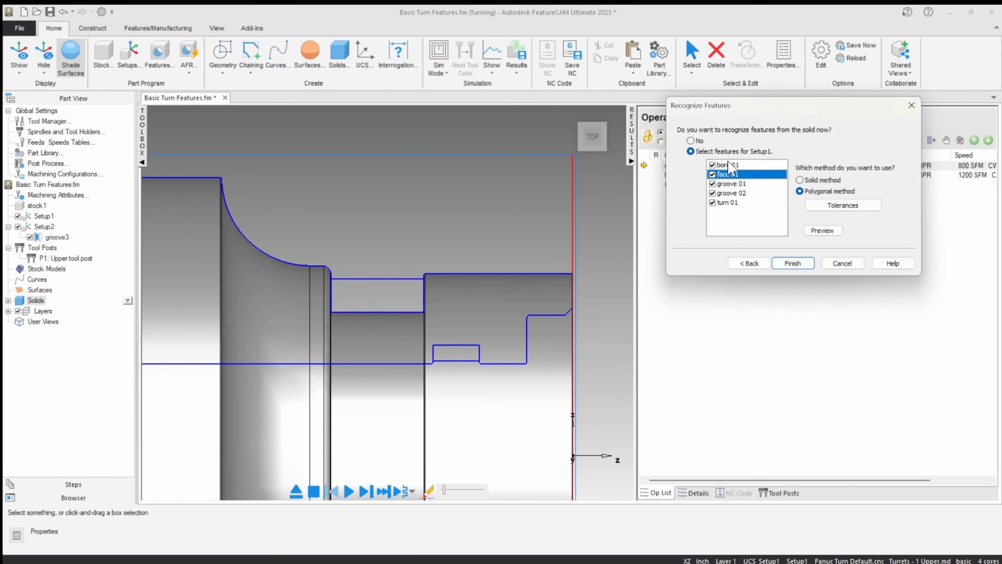
pyautogui.click(730, 165)
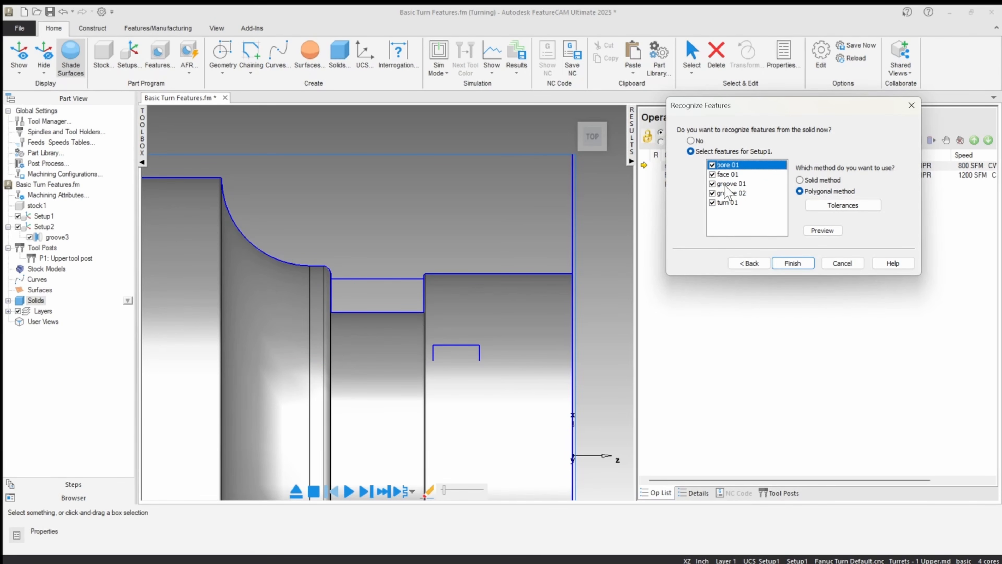
pyautogui.click(728, 174)
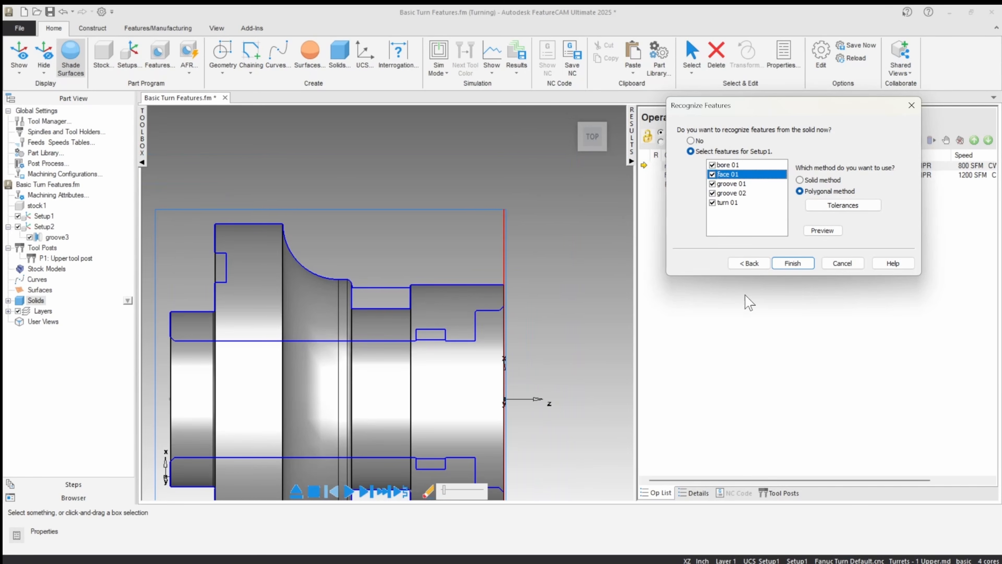
pyautogui.click(794, 264)
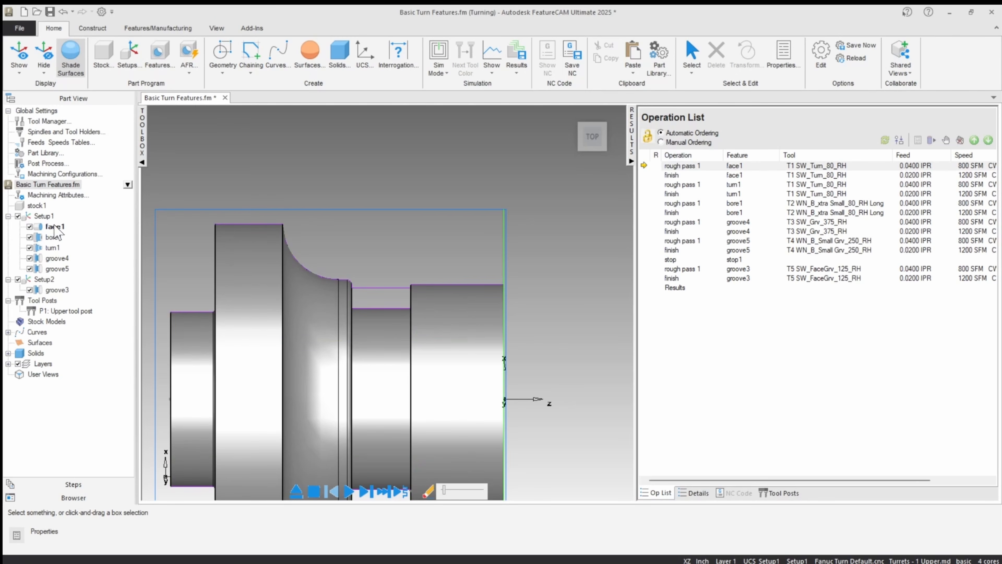
# Step: Identify the outer groove among Setup1's features, and turn off surface shading to view the feature profiles
pyautogui.click(59, 268)
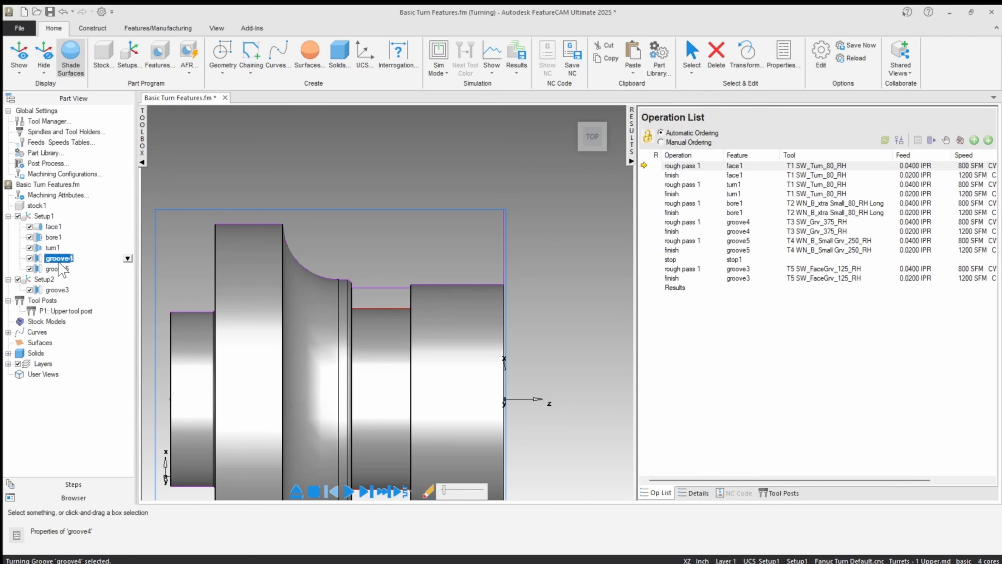
pyautogui.press('Up')
pyautogui.click(404, 203)
pyautogui.click(75, 61)
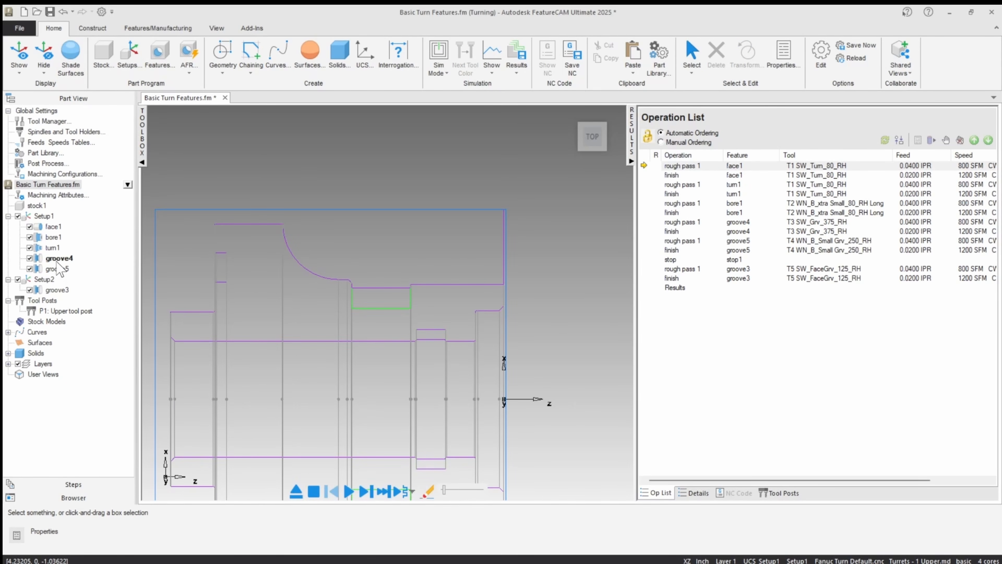
pyautogui.scroll(-1, 396, 172)
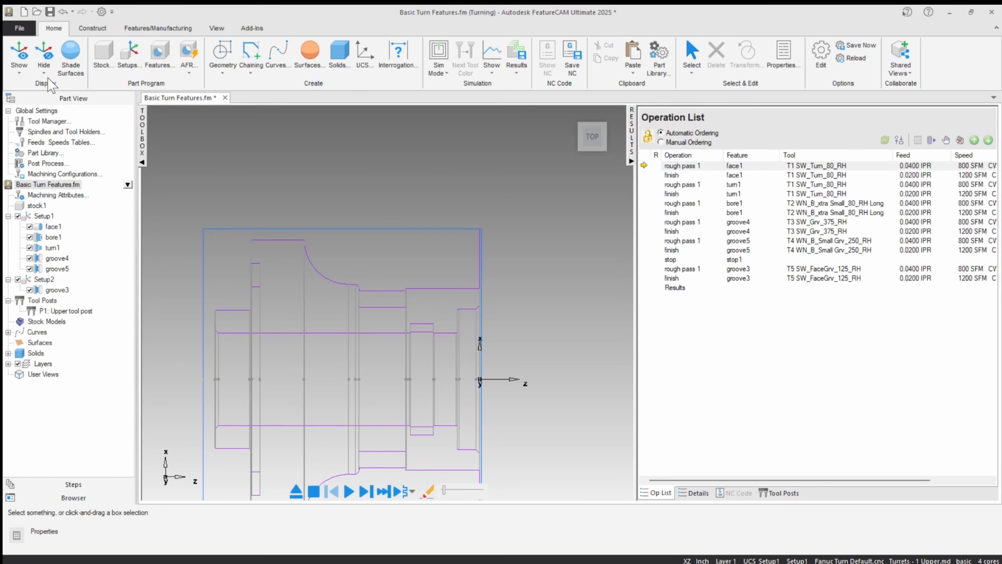
# Step: Hide the purple profile curves and show the part with shaded surfaces again
pyautogui.click(44, 59)
pyautogui.click(67, 268)
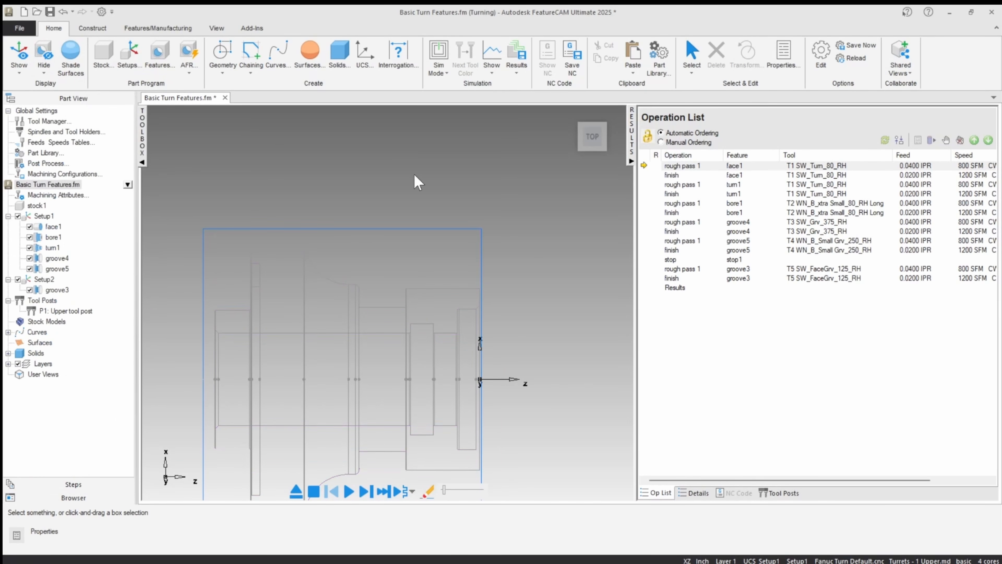
pyautogui.click(70, 51)
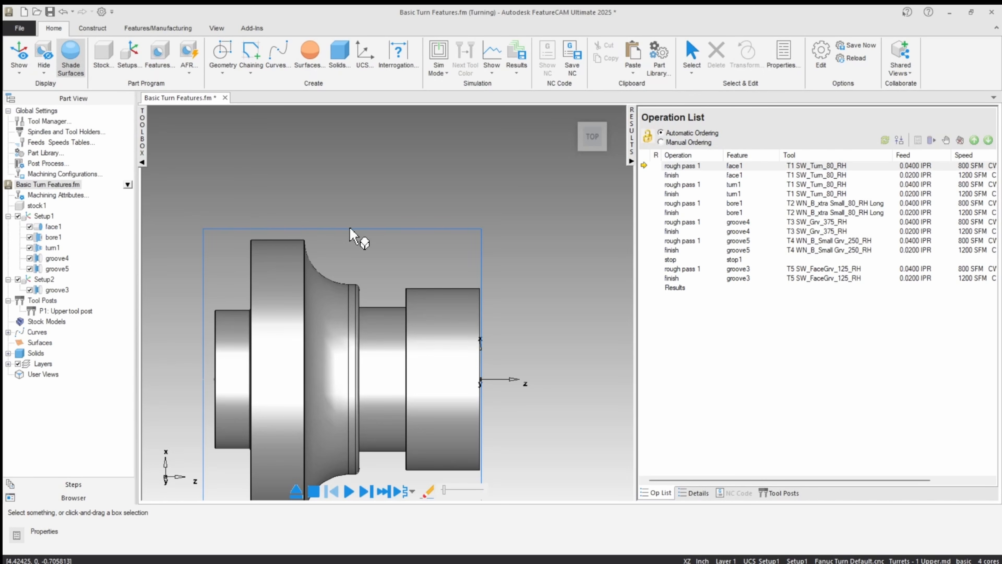
pyautogui.moveTo(350, 228)
pyautogui.mouseDown(button='middle')
pyautogui.moveTo(298, 276)
pyautogui.moveTo(333, 309)
pyautogui.mouseUp(button='middle')
pyautogui.scroll(-4, 298, 277)
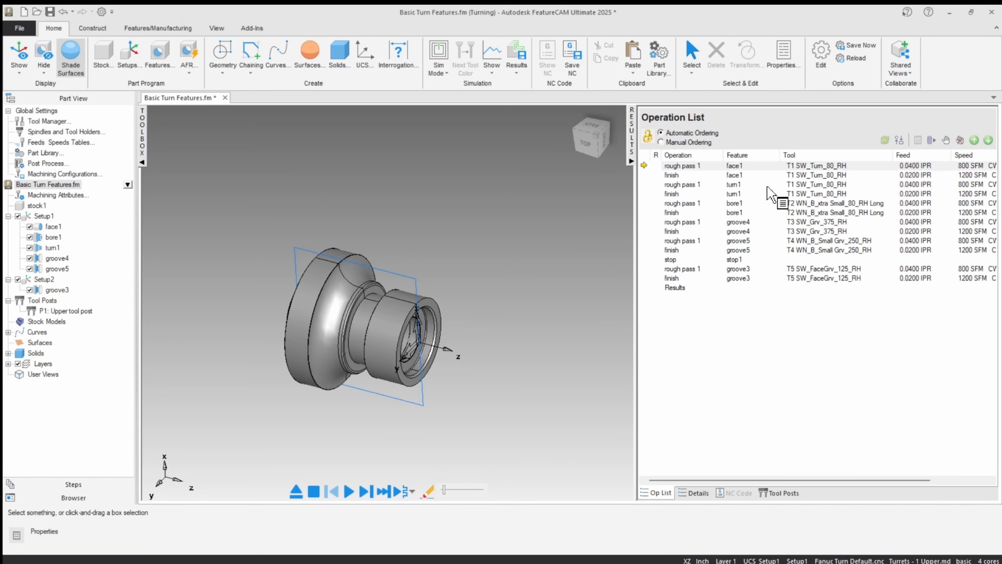
# Step: Enable Tool Colors and the 3/4 view with lathe ID work in the simulation options
pyautogui.click(821, 51)
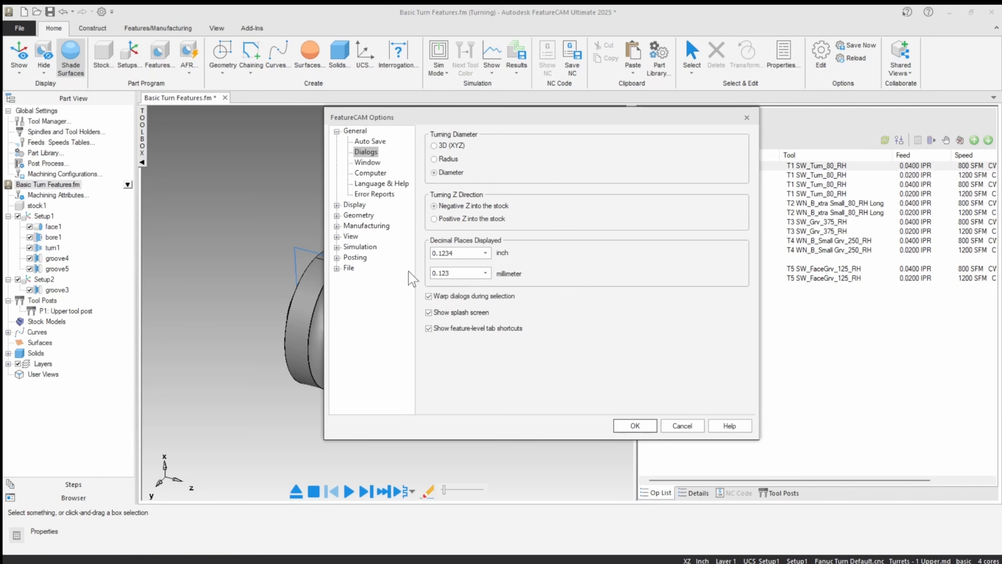
pyautogui.click(360, 247)
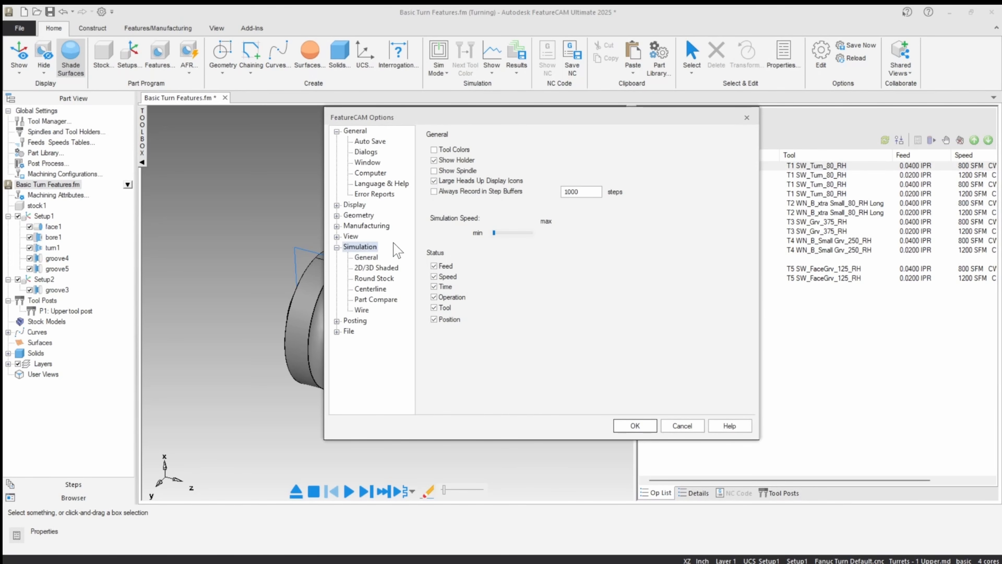
pyautogui.click(434, 149)
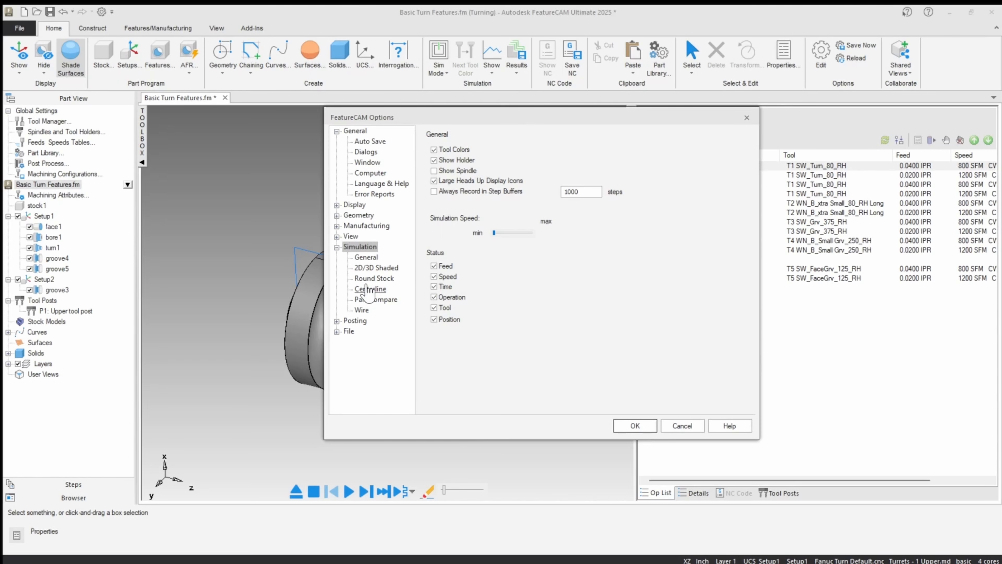
pyautogui.click(374, 278)
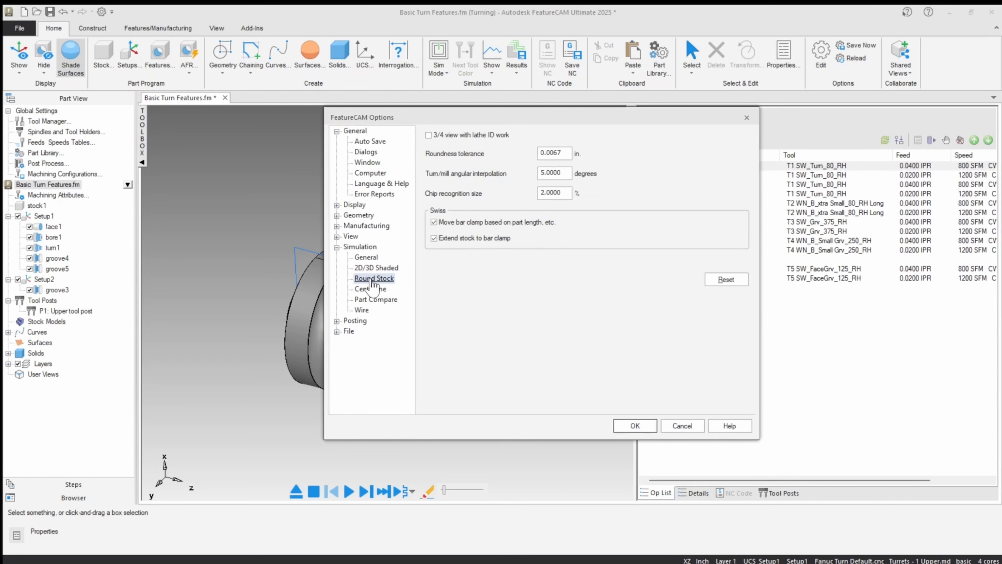
pyautogui.click(429, 135)
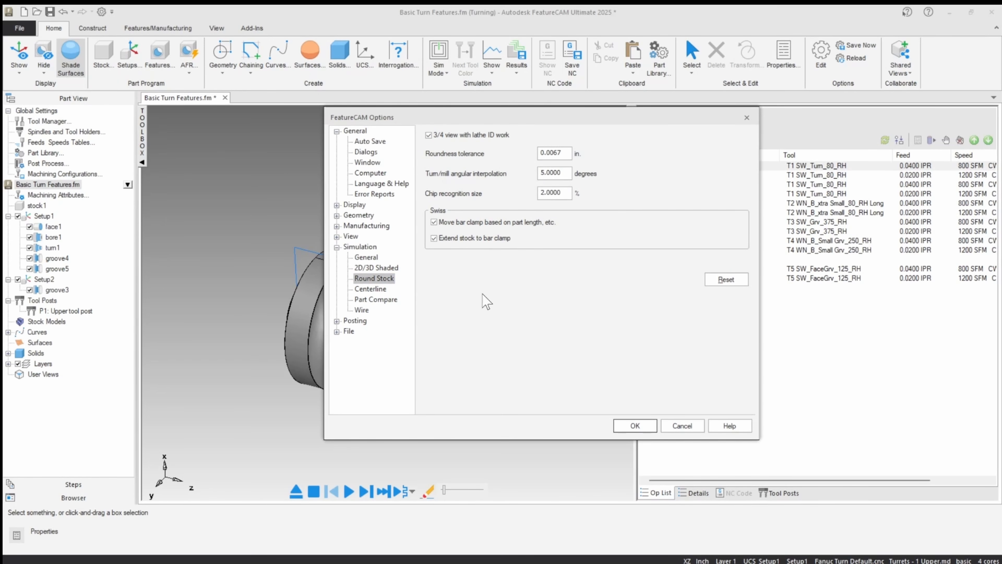
pyautogui.click(635, 426)
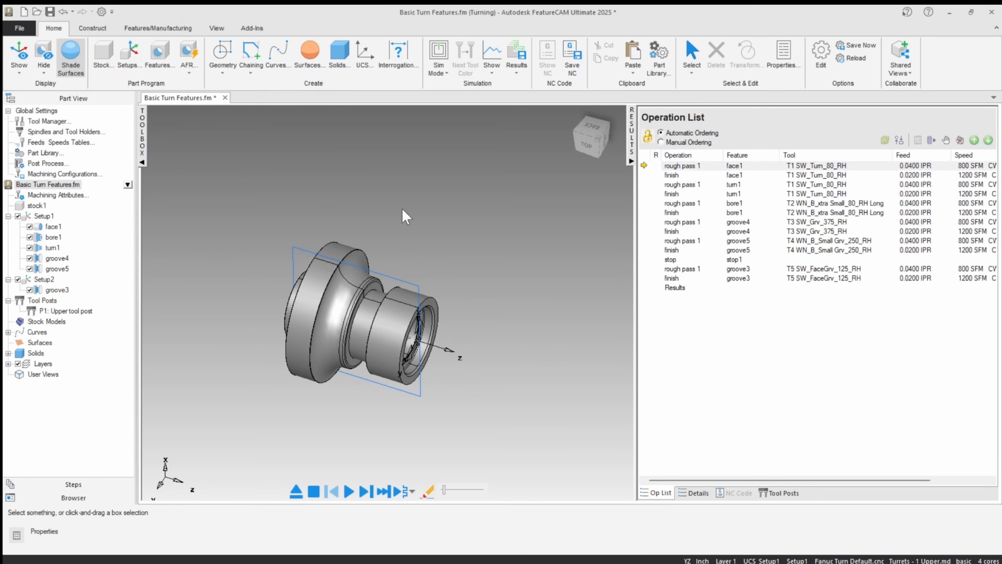
# Step: Run a centerline simulation of the turning operations and watch the facing and turning toolpaths on the part
pyautogui.click(436, 73)
pyautogui.click(436, 93)
pyautogui.click(348, 492)
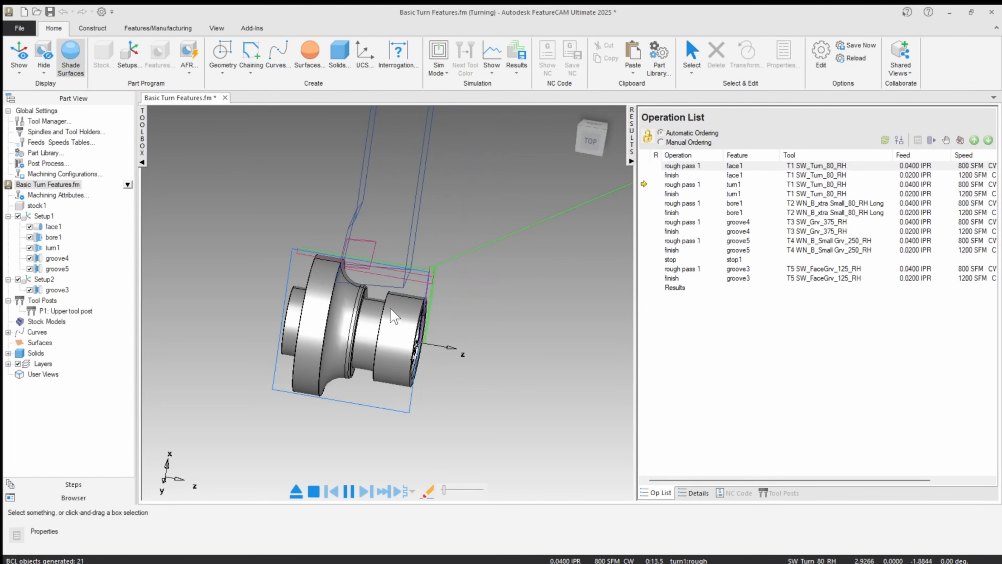
pyautogui.scroll(1, 386, 302)
pyautogui.moveTo(388, 298); pyautogui.dragTo(381, 273, button='middle')
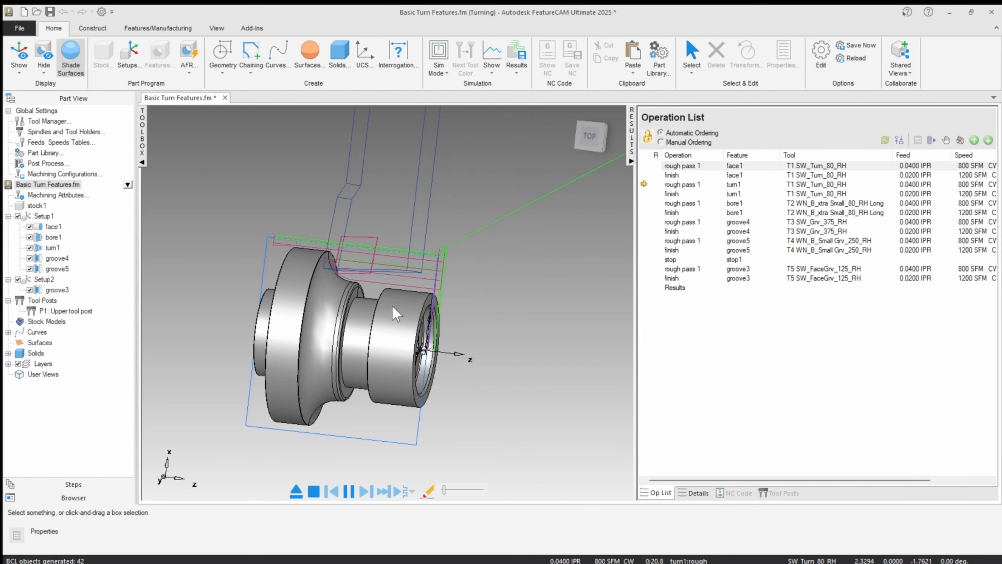
pyautogui.click(590, 136)
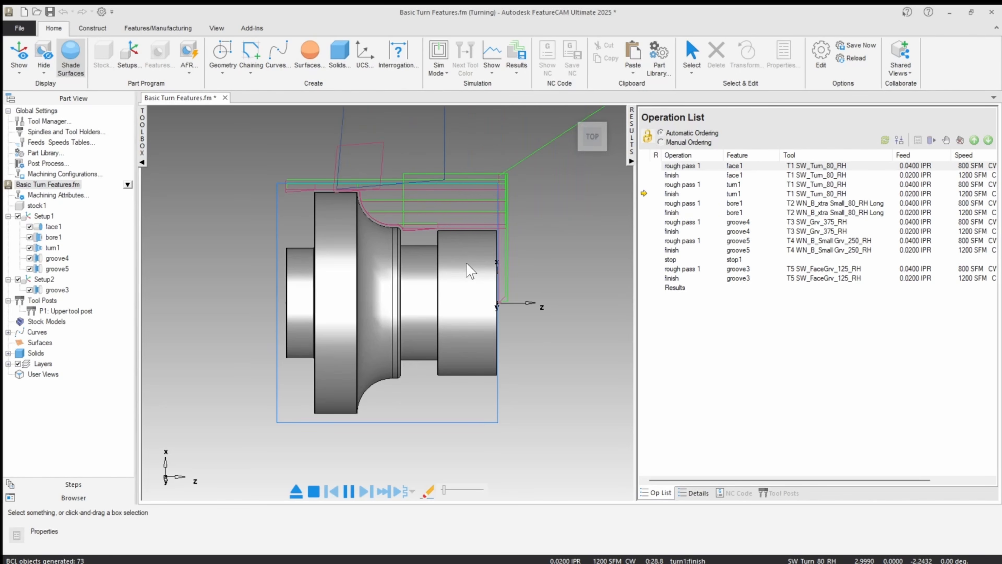
pyautogui.moveTo(467, 264); pyautogui.dragTo(386, 300, button='middle')
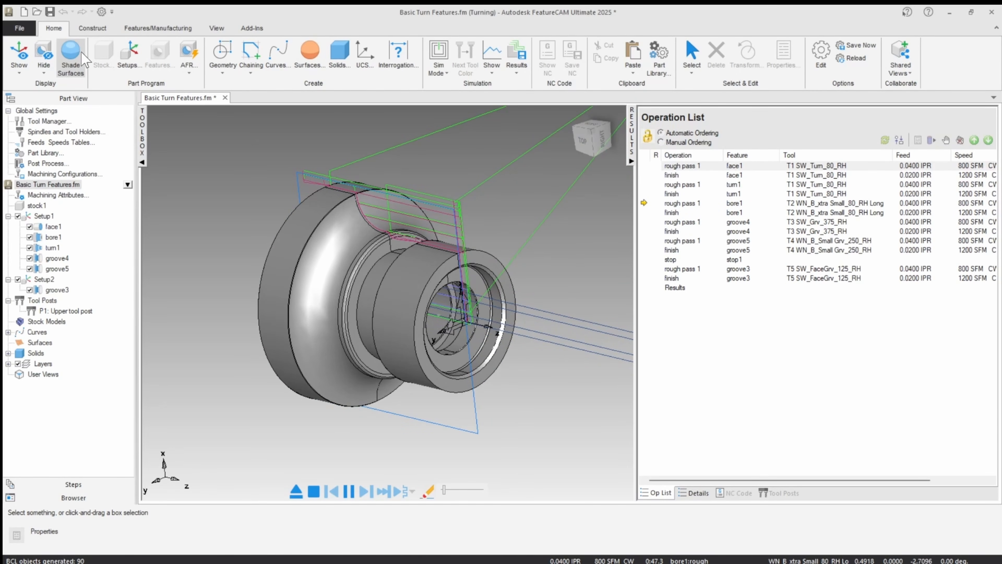
# Step: Turn off surface shading to watch the internal toolpaths, and go to the first code generation error in Setup1
pyautogui.click(70, 55)
pyautogui.moveTo(450, 245); pyautogui.dragTo(502, 242, button='middle')
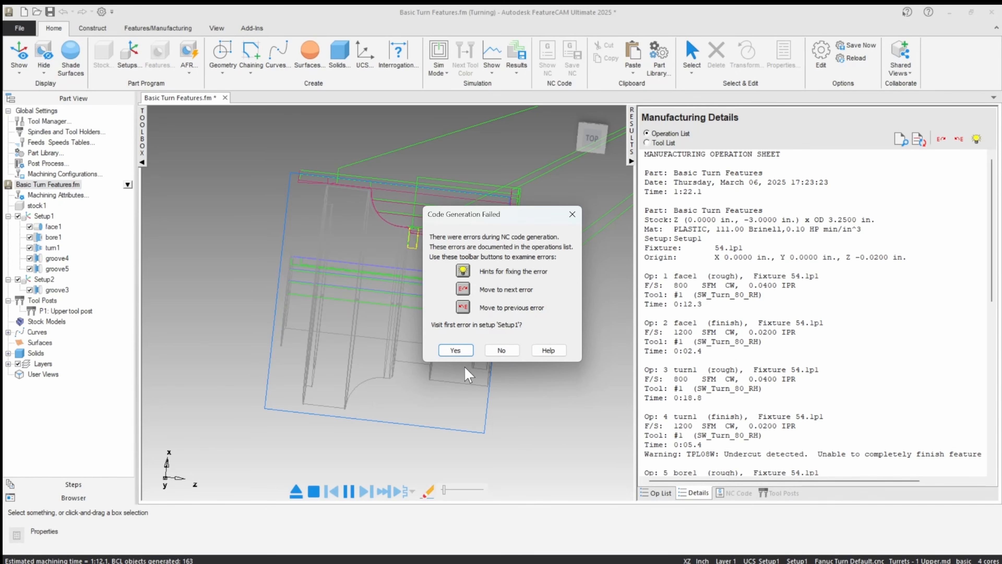
pyautogui.click(454, 351)
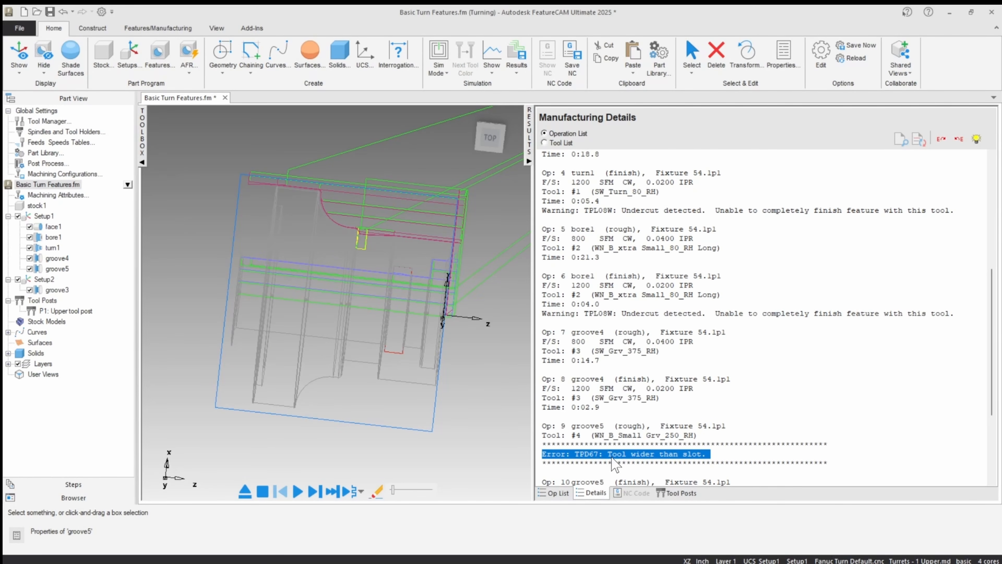
# Step: Clear the simulated toolpaths, select groove5 to examine its location on the part, and show the operation list
pyautogui.click(244, 492)
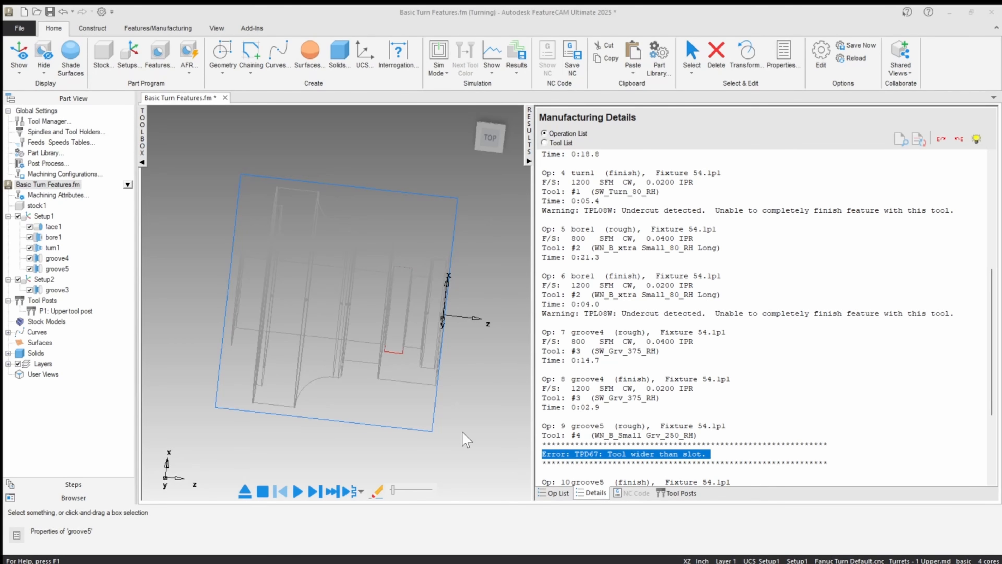
pyautogui.click(59, 269)
pyautogui.moveTo(391, 358); pyautogui.dragTo(419, 328, button='middle')
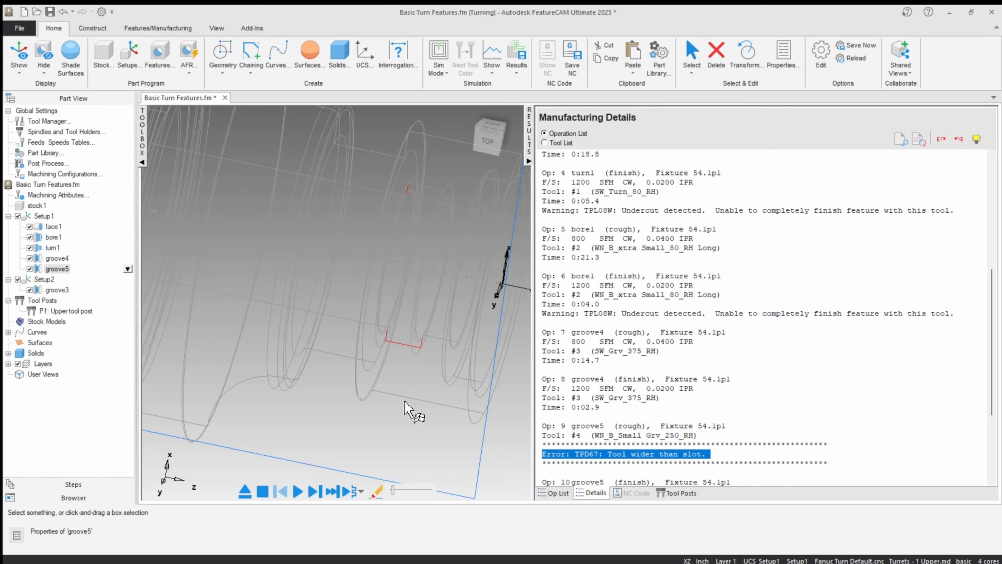
pyautogui.click(555, 493)
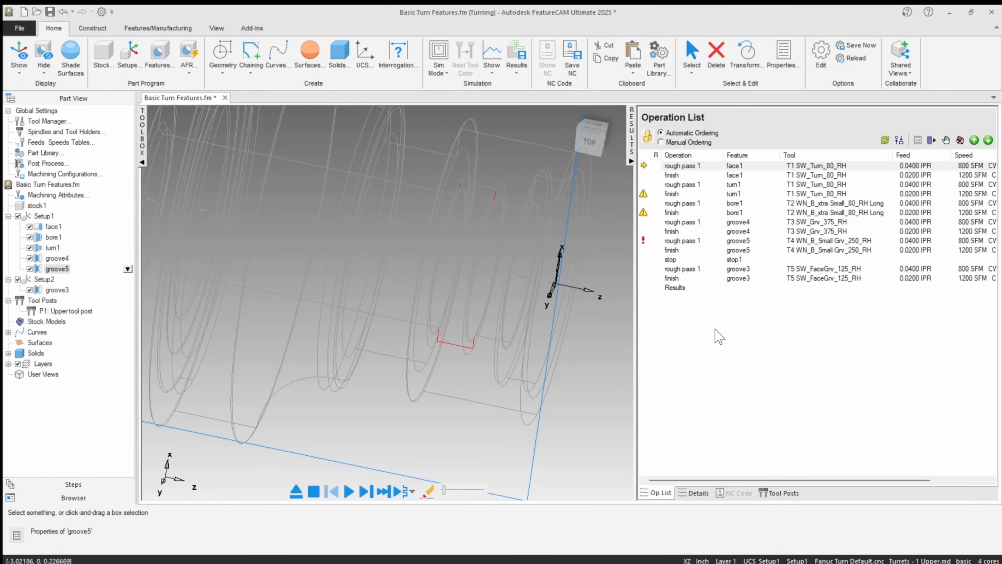
# Step: Assign the WN_B_Small Grv_0938_RH tool to the roughing operation of groove5
pyautogui.click(832, 242)
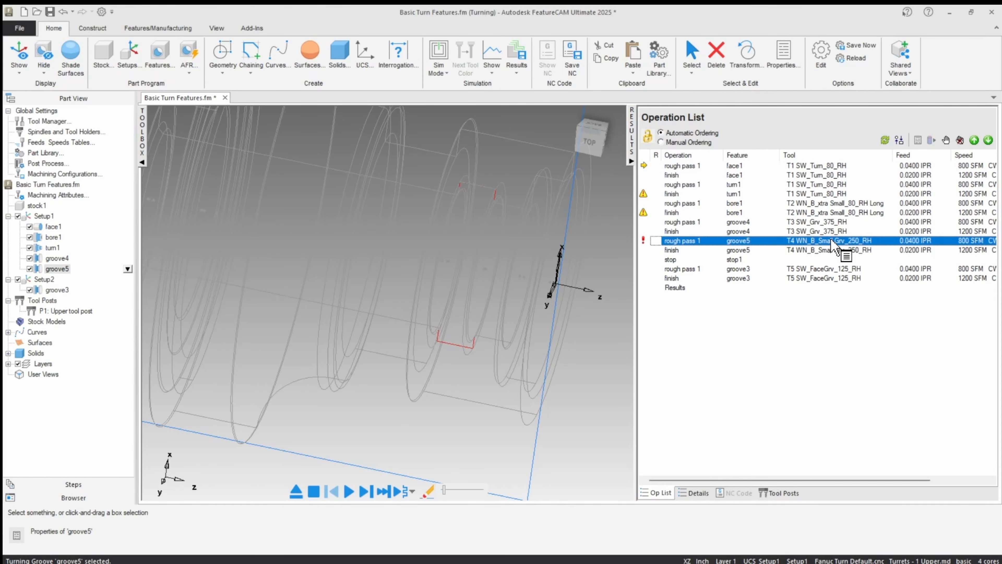
pyautogui.doubleClick(832, 241)
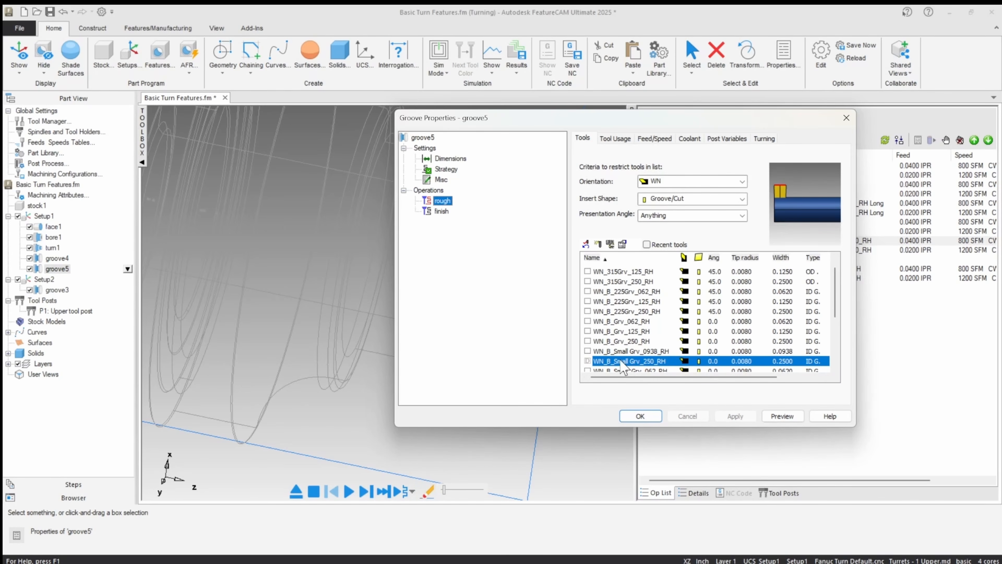
pyautogui.scroll(-1, 616, 362)
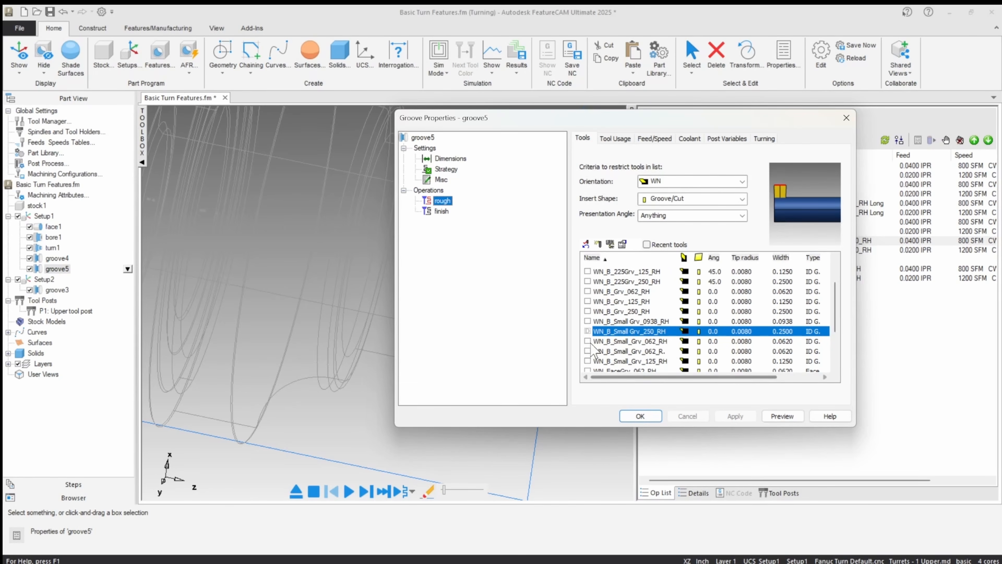
pyautogui.click(588, 321)
pyautogui.click(721, 416)
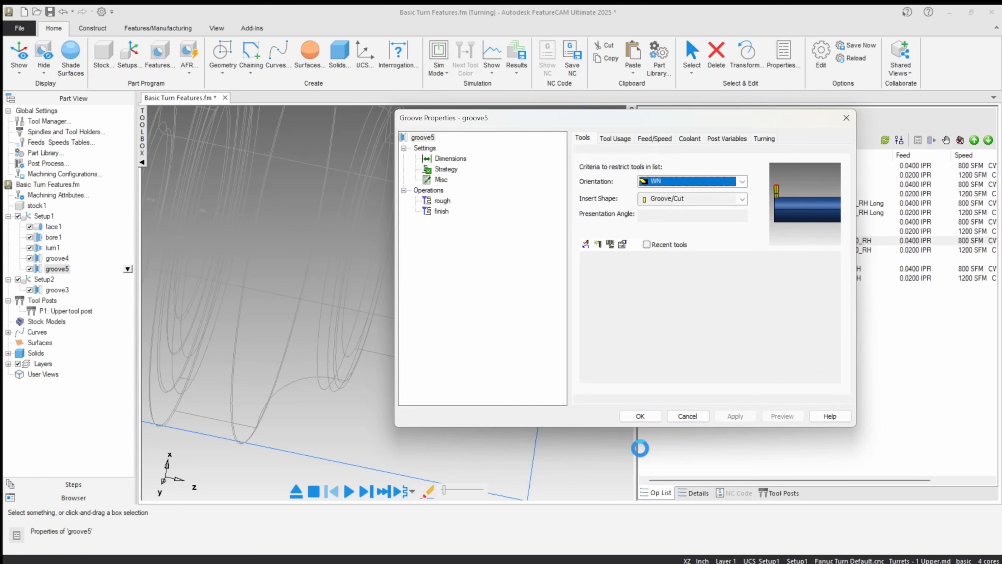
pyautogui.click(639, 416)
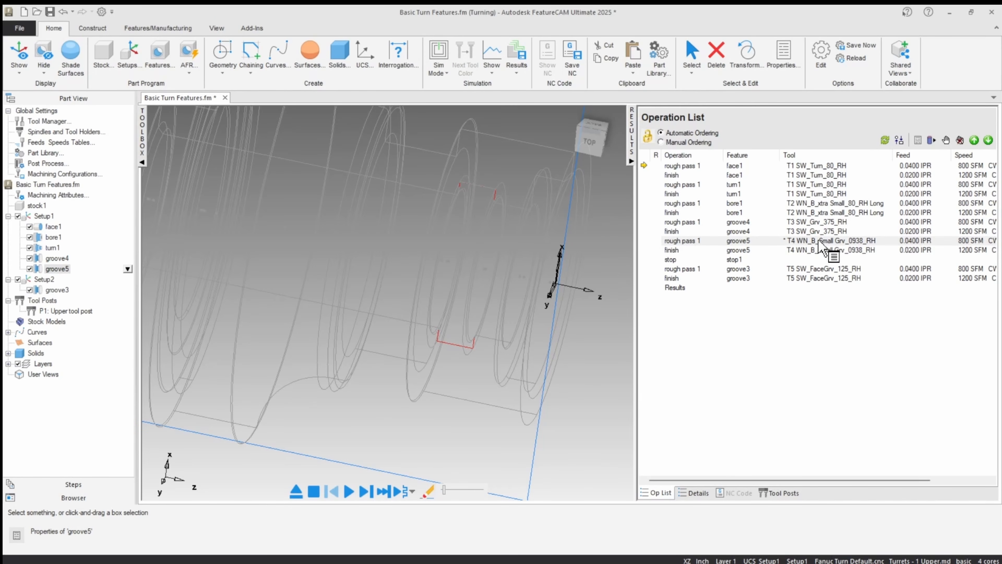
# Step: Remove the manually chosen tool from groove5's roughing operation to restore the default tool
pyautogui.doubleClick(670, 241)
pyautogui.click(587, 248)
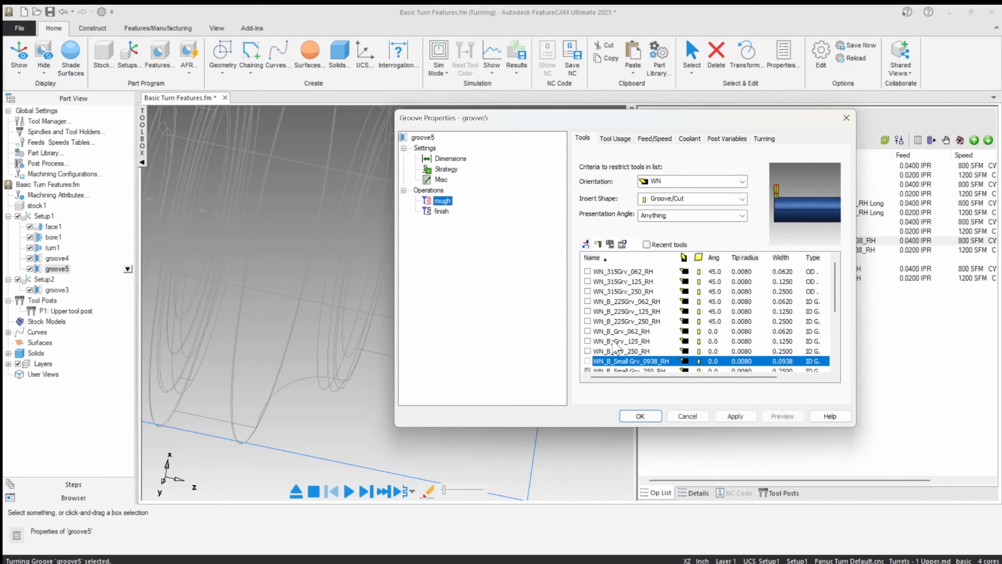
pyautogui.click(739, 417)
pyautogui.moveTo(673, 119); pyautogui.dragTo(378, 125)
pyautogui.click(348, 418)
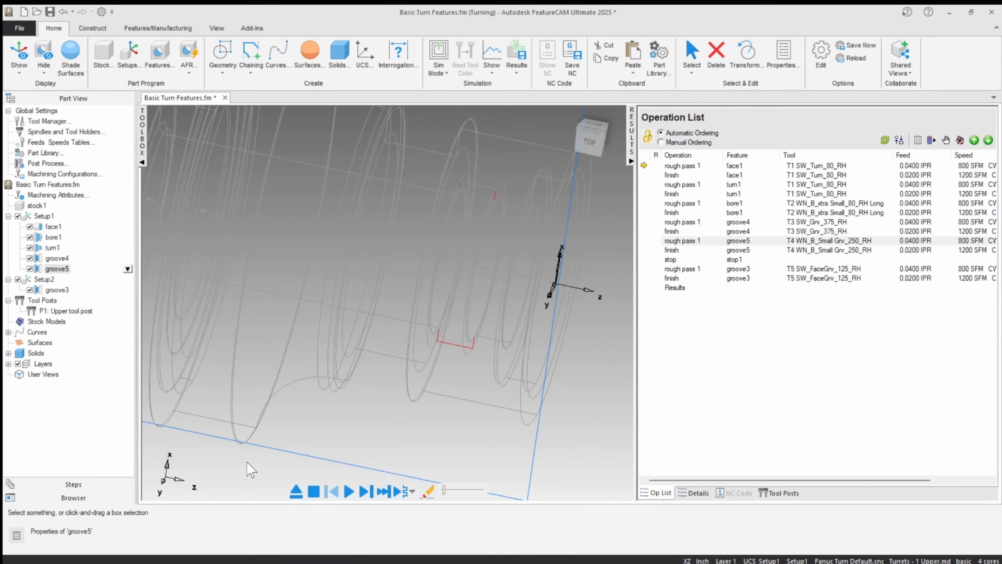
# Step: Rerun the centerline simulation at a higher speed, visit the first error in Setup1, and clear the toolpaths
pyautogui.click(349, 490)
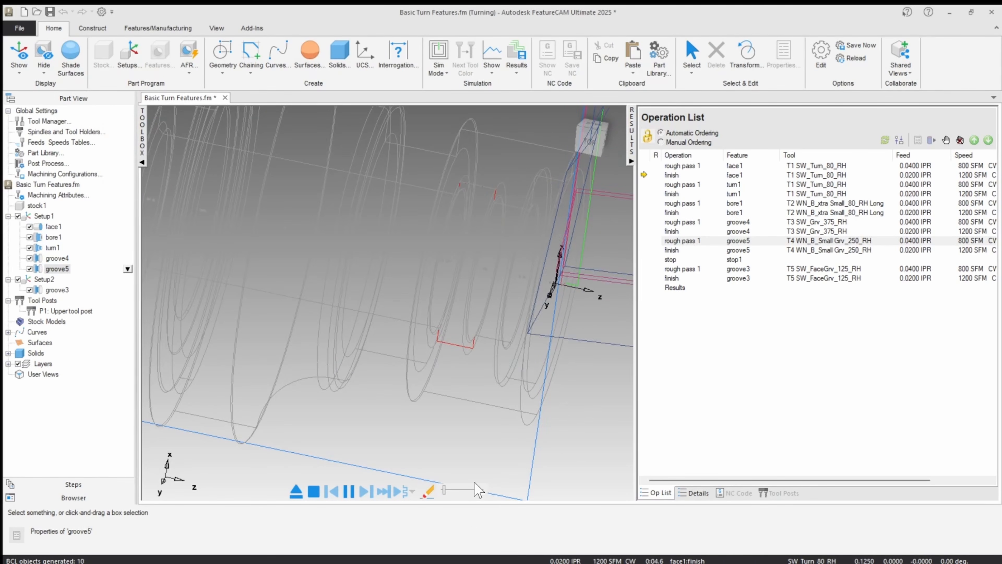
pyautogui.click(472, 490)
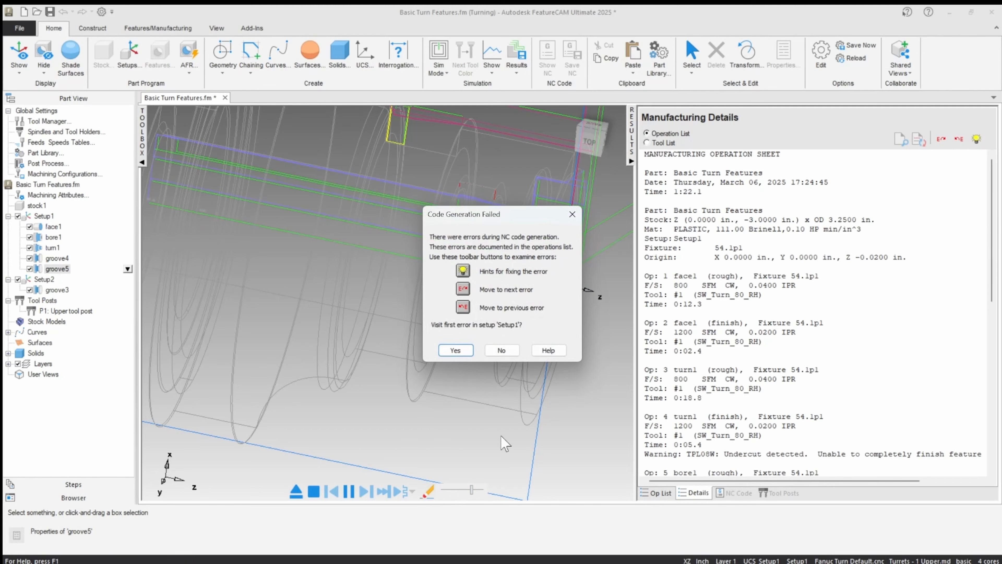
pyautogui.click(460, 349)
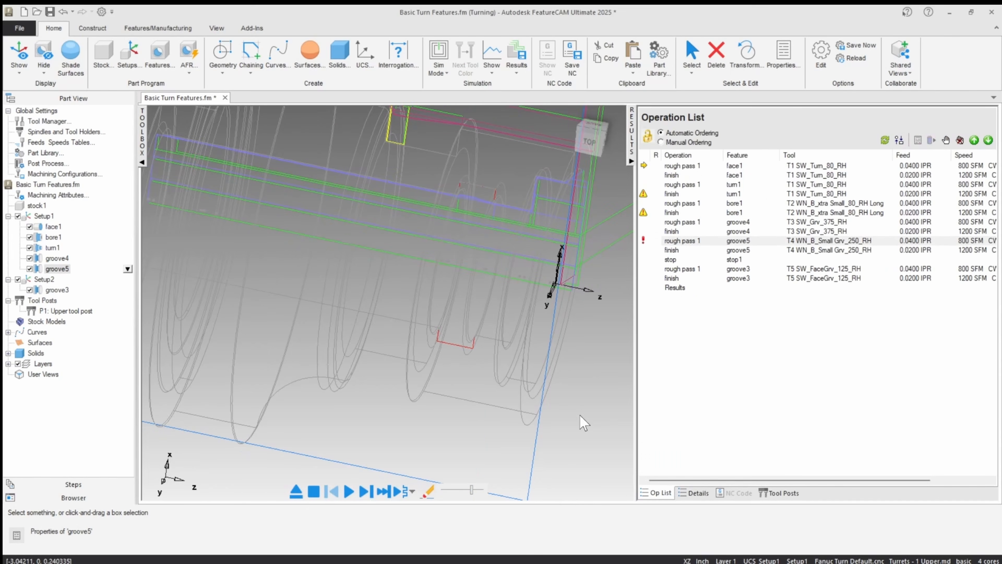
pyautogui.click(296, 492)
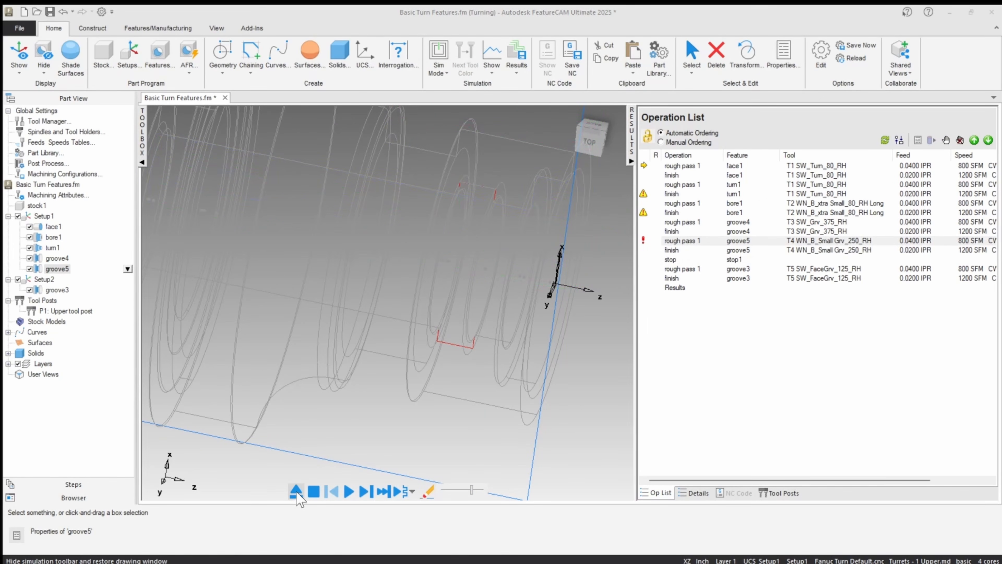
# Step: Override the roughing tool of groove5 with WN_B_Small Grv_0938_RH and apply the change
pyautogui.doubleClick(831, 241)
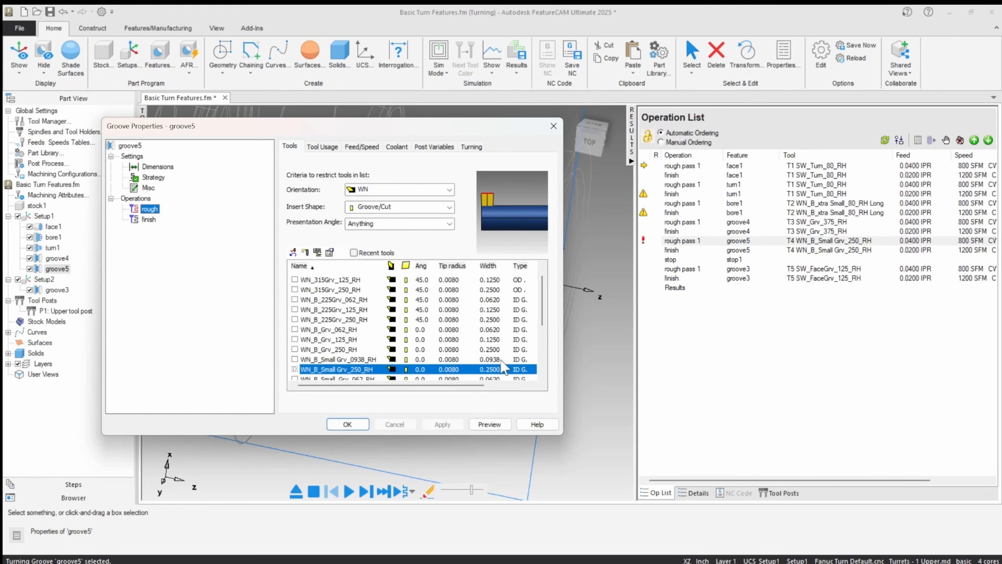
pyautogui.click(308, 359)
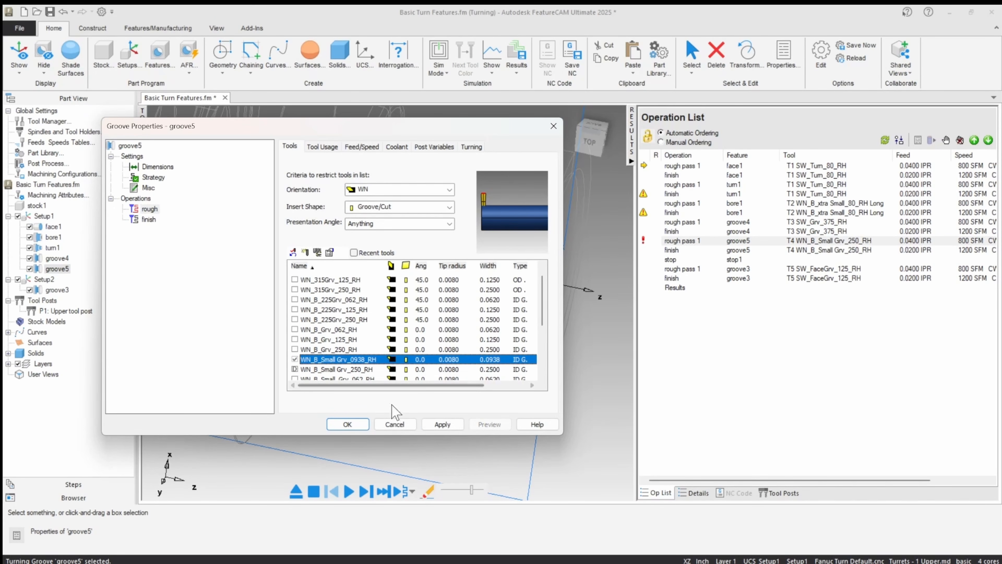
pyautogui.click(438, 424)
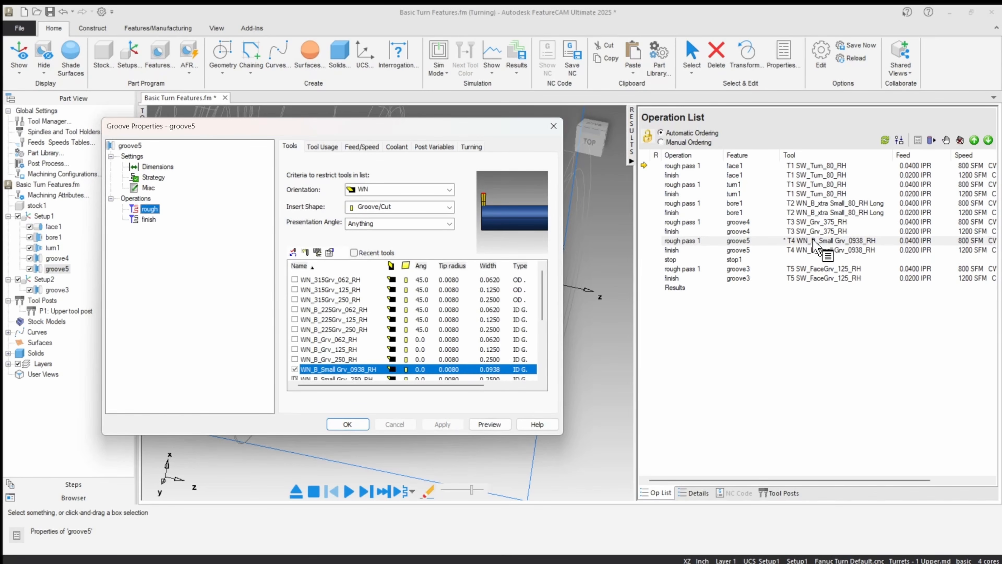
pyautogui.click(348, 425)
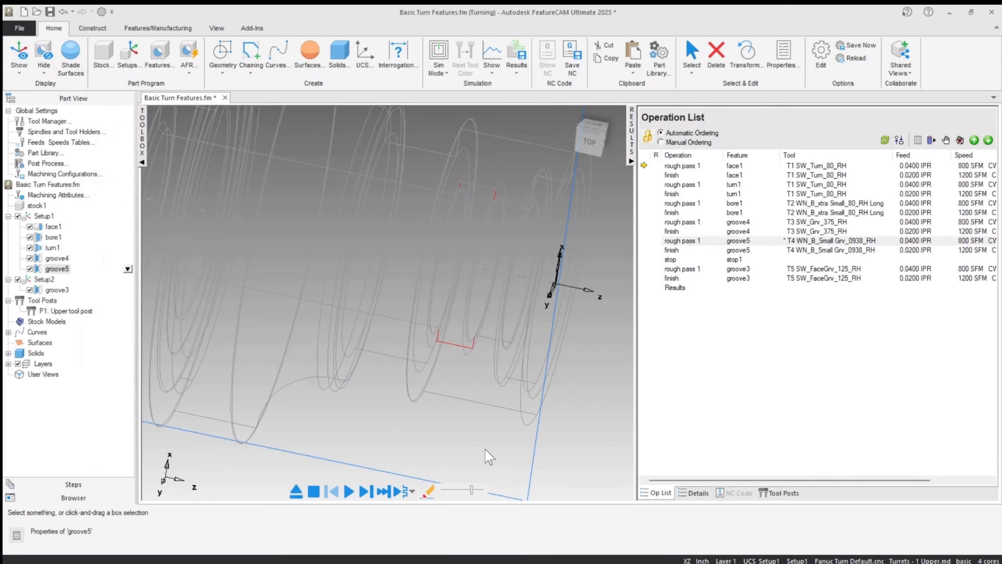
# Step: Deselect groove5 and replay the centerline simulation of all operations, the second time at a slower speed
pyautogui.click(207, 324)
pyautogui.moveTo(232, 339); pyautogui.dragTo(210, 360, button='middle')
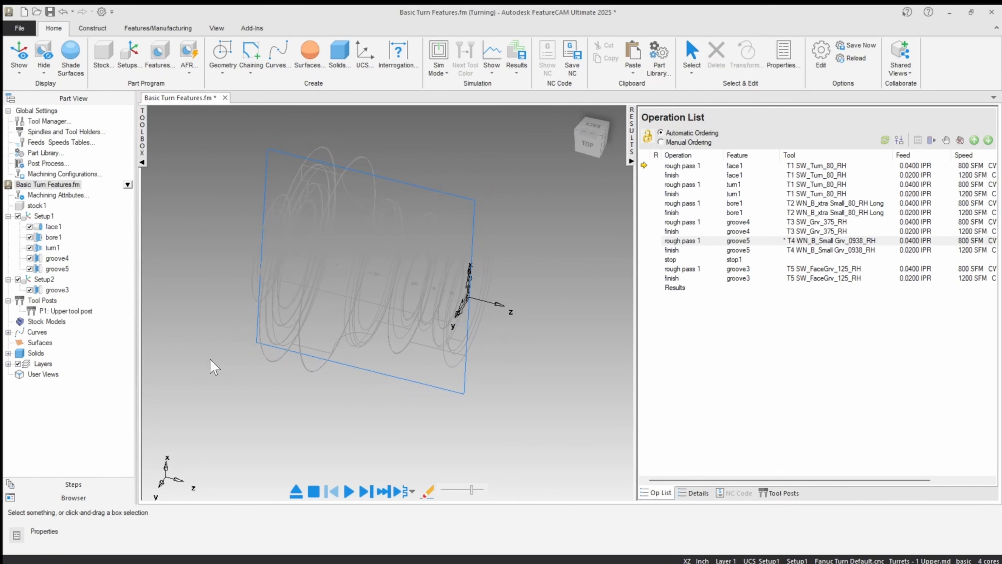
pyautogui.click(349, 492)
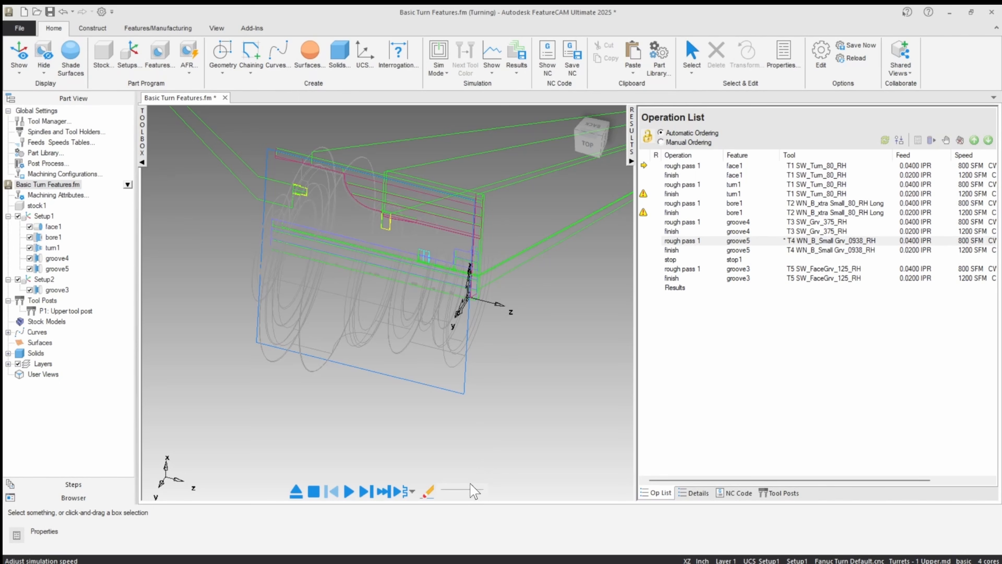
pyautogui.moveTo(455, 491); pyautogui.dragTo(448, 492)
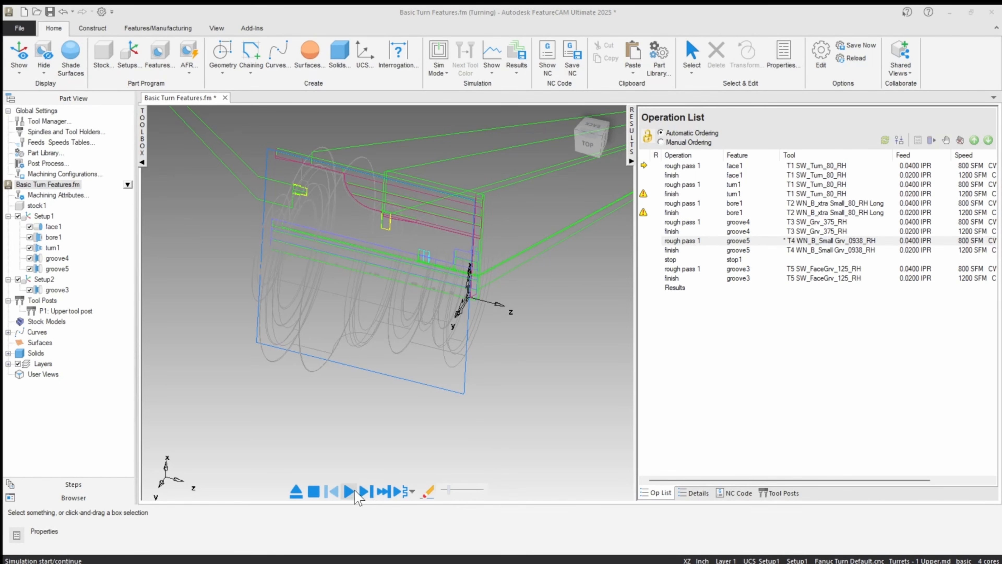
pyautogui.click(349, 491)
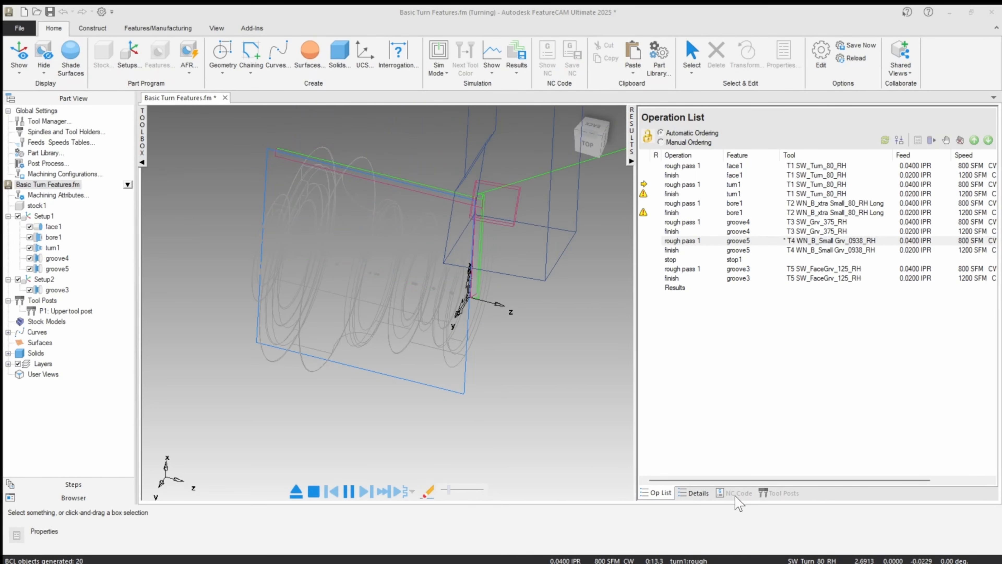
pyautogui.press('ctrl')
pyautogui.press('ctrl')
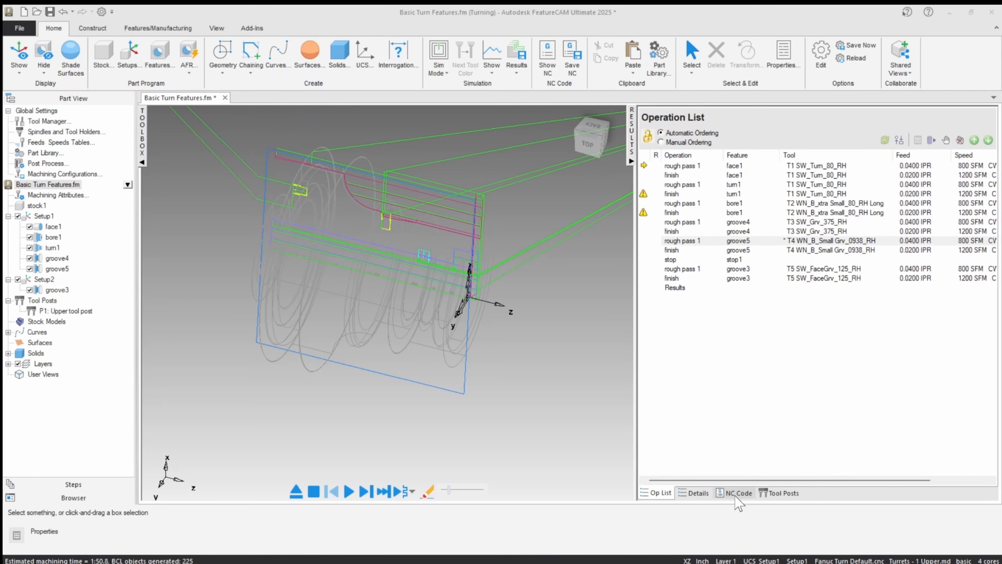
# Step: Show the generated NC code and examine the groove toolpaths in the unshaded part from above
pyautogui.click(736, 493)
pyautogui.moveTo(365, 229); pyautogui.dragTo(410, 154, button='middle')
pyautogui.click(698, 148)
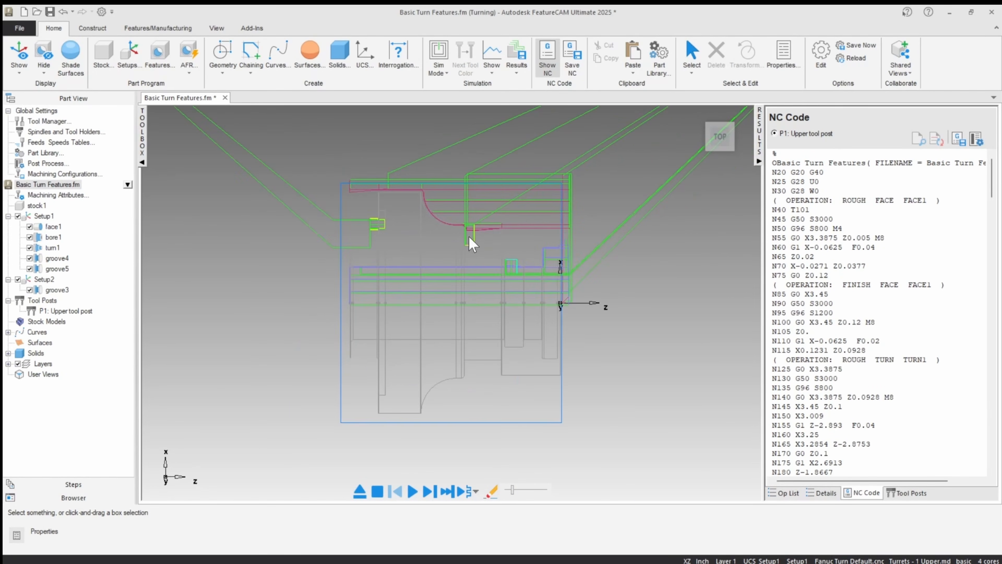
pyautogui.scroll(5, 342, 235)
pyautogui.moveTo(372, 228); pyautogui.dragTo(388, 226, button='middle')
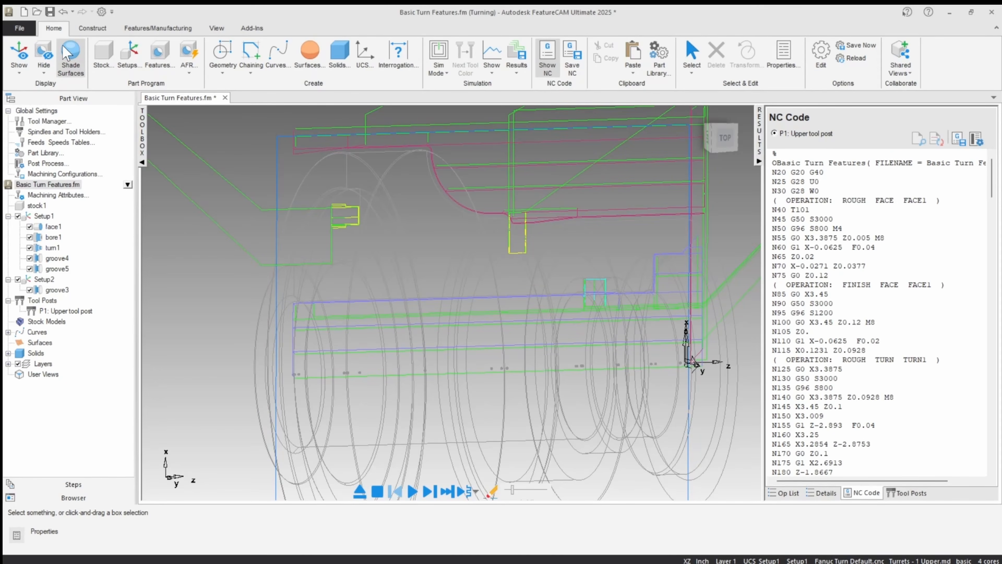
# Step: Turn surface shading back on and examine the toolpaths against the solid part
pyautogui.click(72, 58)
pyautogui.moveTo(256, 224)
pyautogui.mouseDown(button='middle')
pyautogui.moveTo(351, 226)
pyautogui.moveTo(312, 228)
pyautogui.mouseUp(button='middle')
pyautogui.moveTo(291, 236); pyautogui.dragTo(269, 318, button='middle')
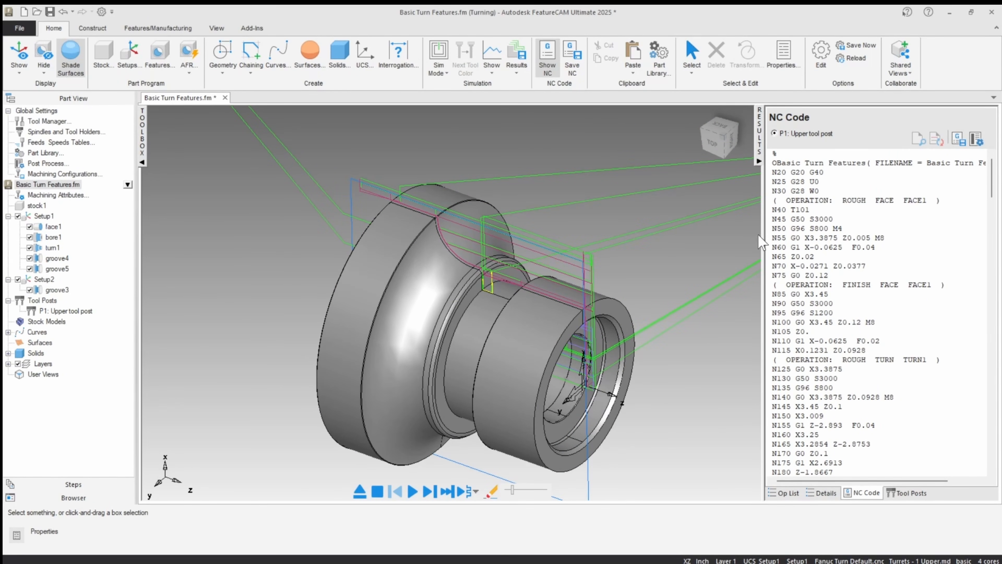
# Step: Widen the NC code display to read through the program, and restore its narrower width
pyautogui.moveTo(759, 241); pyautogui.dragTo(650, 244)
pyautogui.scroll(-8, 756, 363)
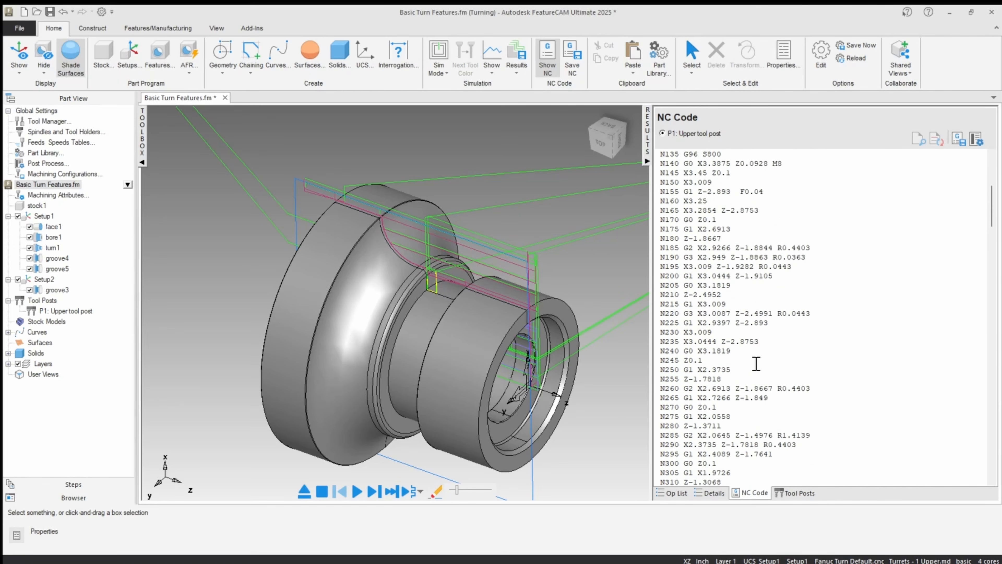
pyautogui.scroll(8, 756, 363)
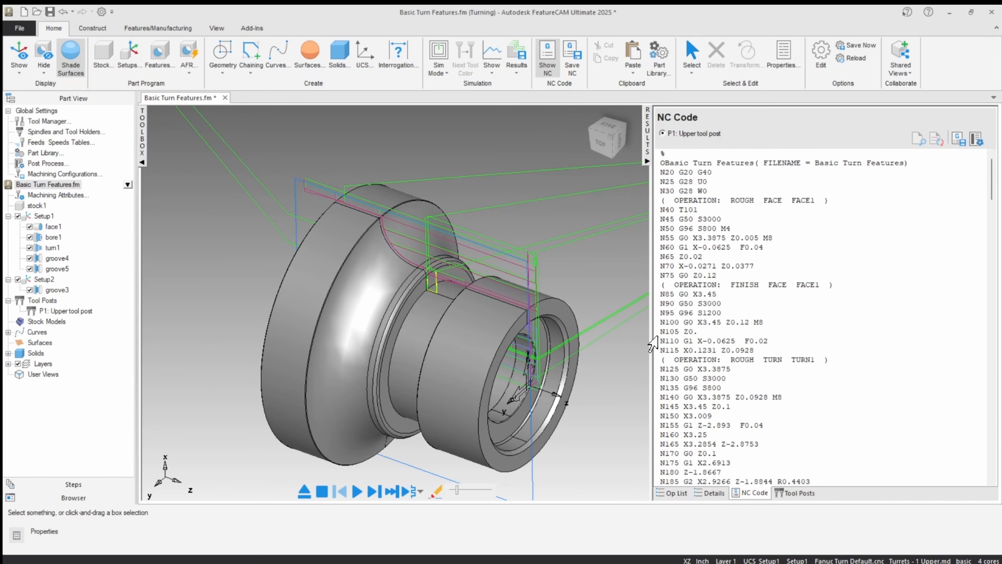
pyautogui.moveTo(652, 314); pyautogui.dragTo(760, 312)
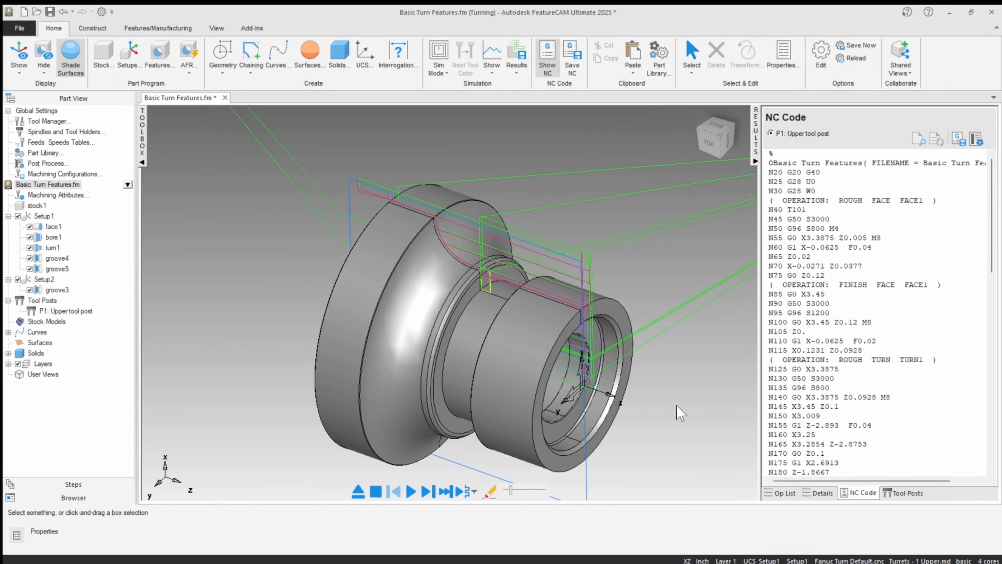
# Step: Clear the simulated toolpaths from the part and return to the operation list
pyautogui.scroll(-5, 466, 347)
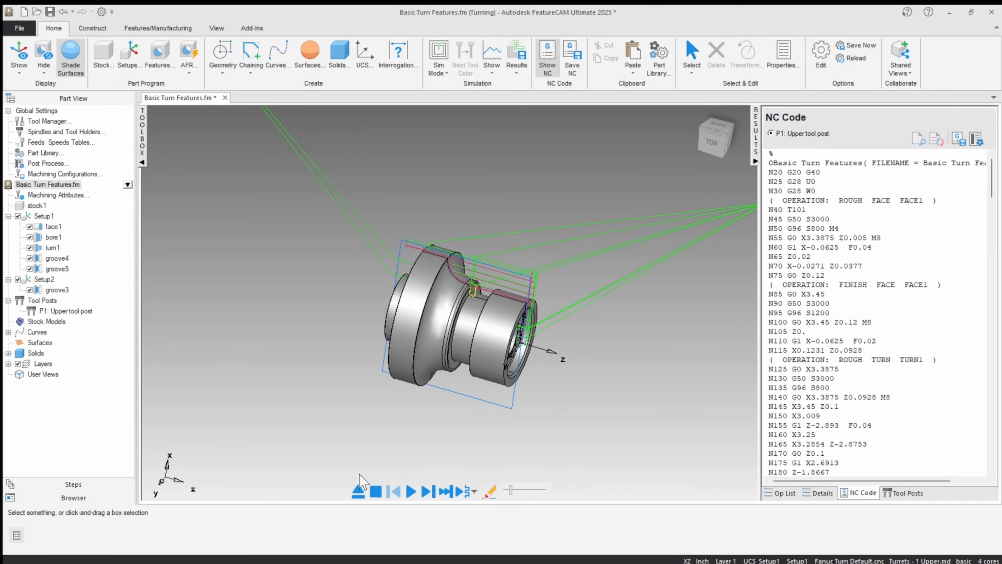
pyautogui.click(358, 492)
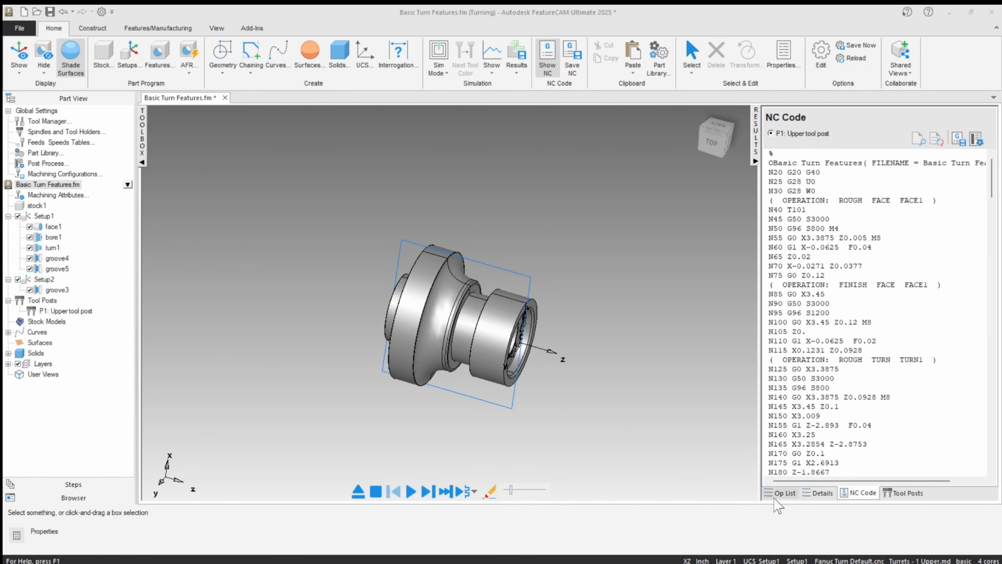
pyautogui.click(780, 493)
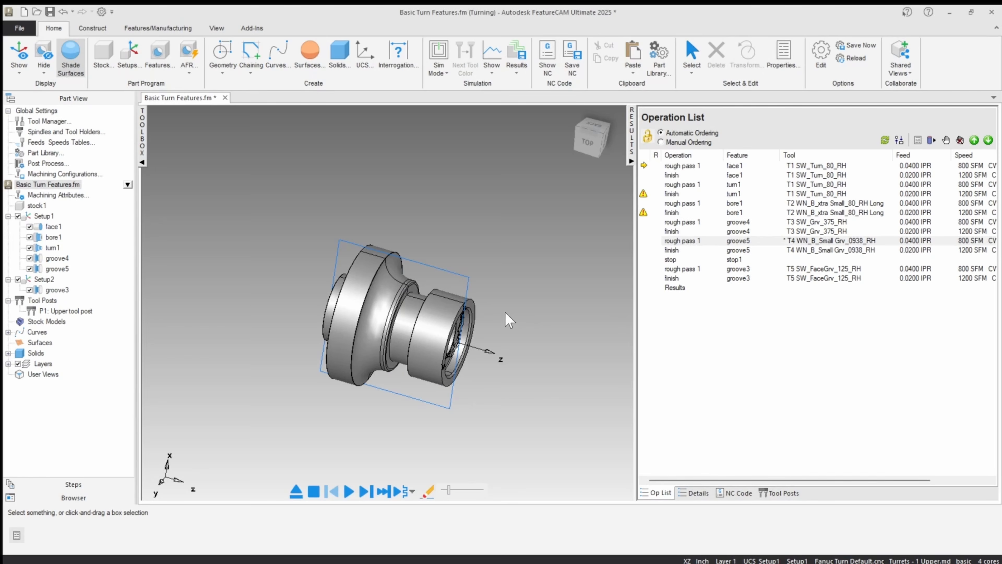
# Step: Orient the part to the top view with its Z axis horizontal, and tilt it to show the bored end
pyautogui.click(588, 139)
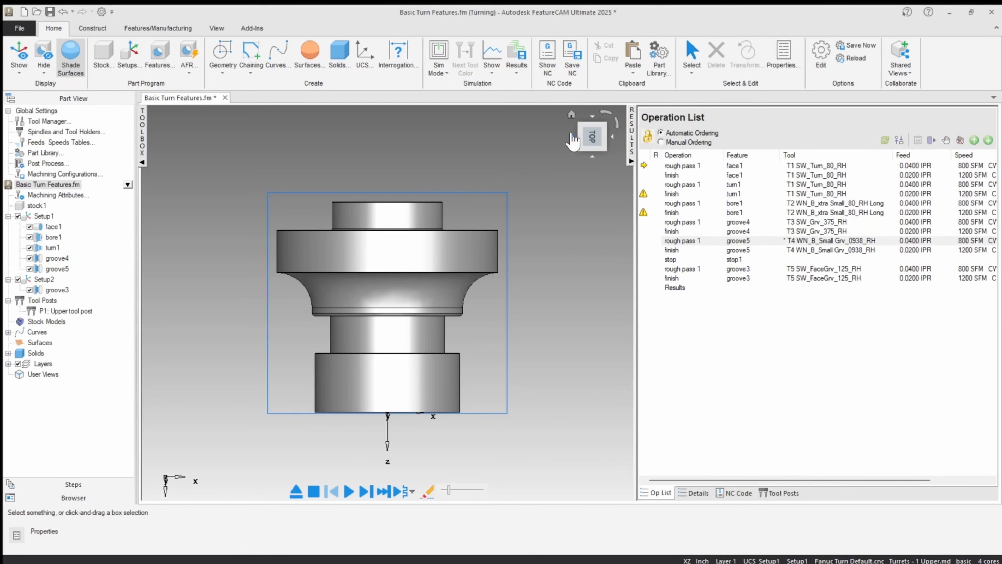
pyautogui.click(607, 113)
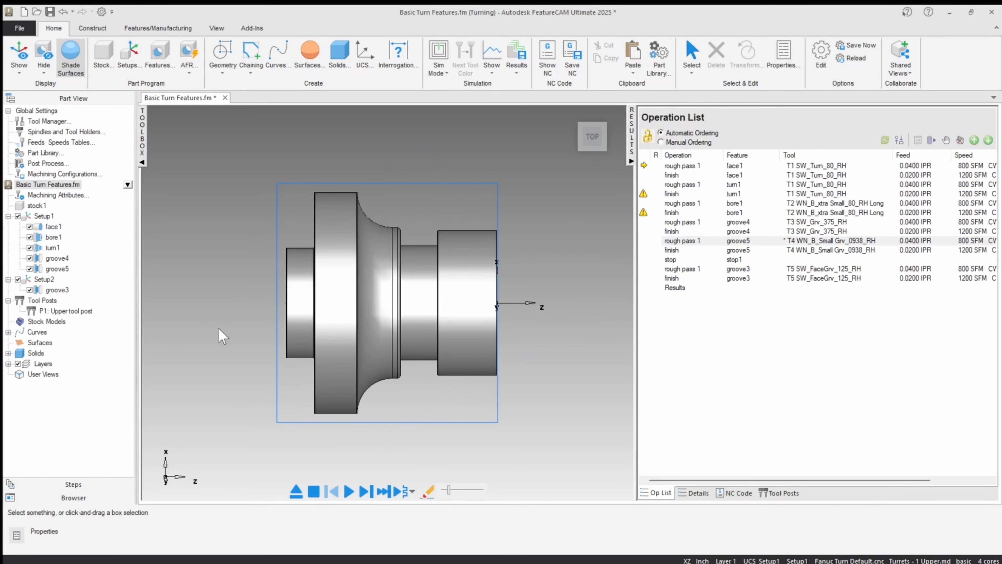
pyautogui.rightClick(212, 317)
pyautogui.click(261, 234)
pyautogui.moveTo(514, 371); pyautogui.dragTo(477, 429, button='middle')
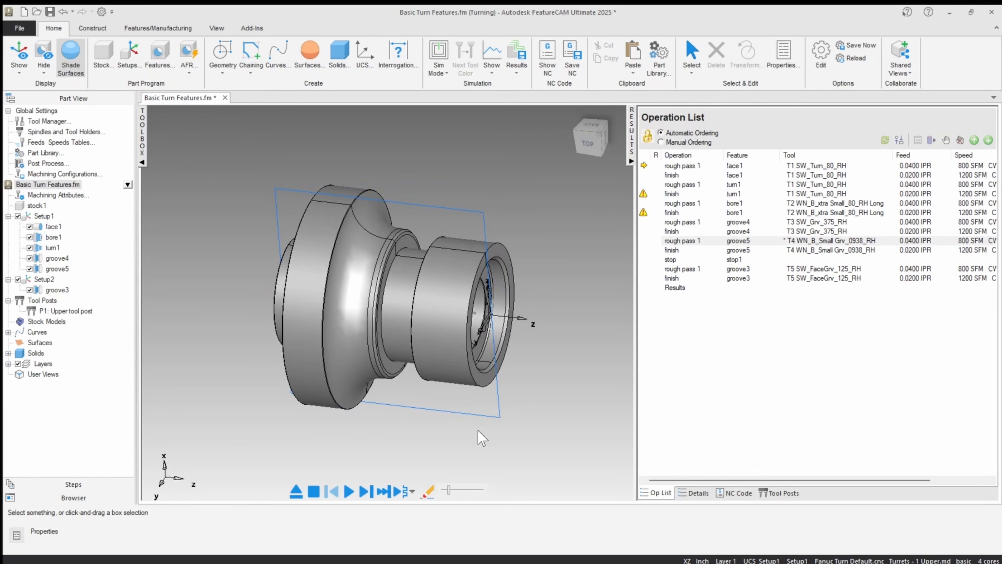
# Step: Run the 3D simulation up to the bore1 roughing gouge, slow the playback speed, continue past the pause, and clear the simulation
pyautogui.click(439, 72)
pyautogui.click(440, 147)
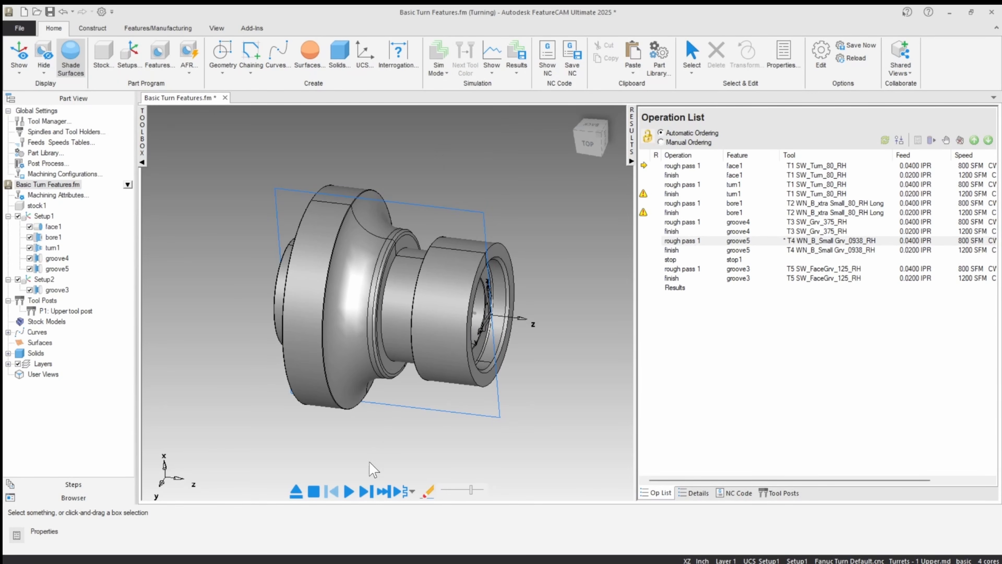
pyautogui.click(349, 492)
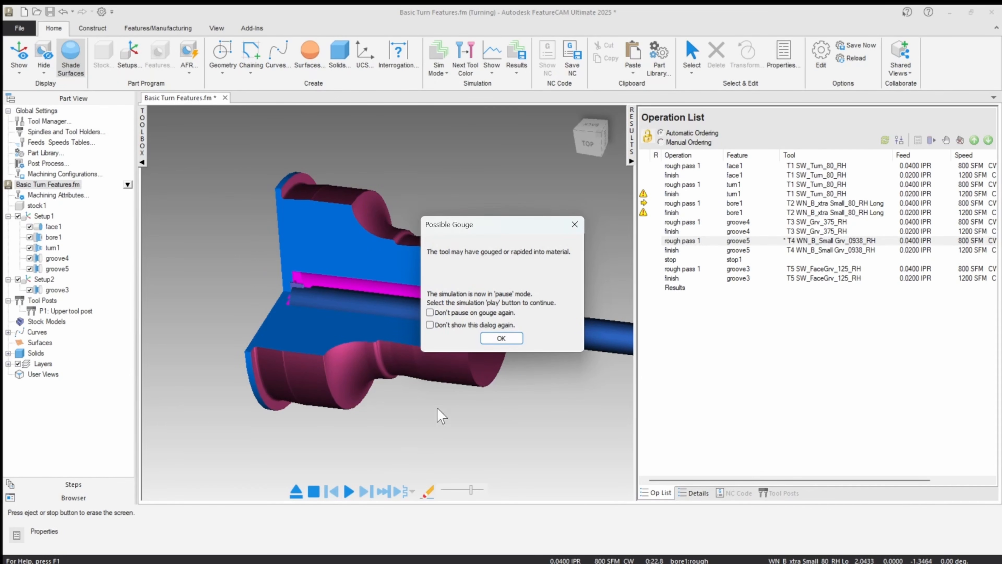
pyautogui.click(499, 338)
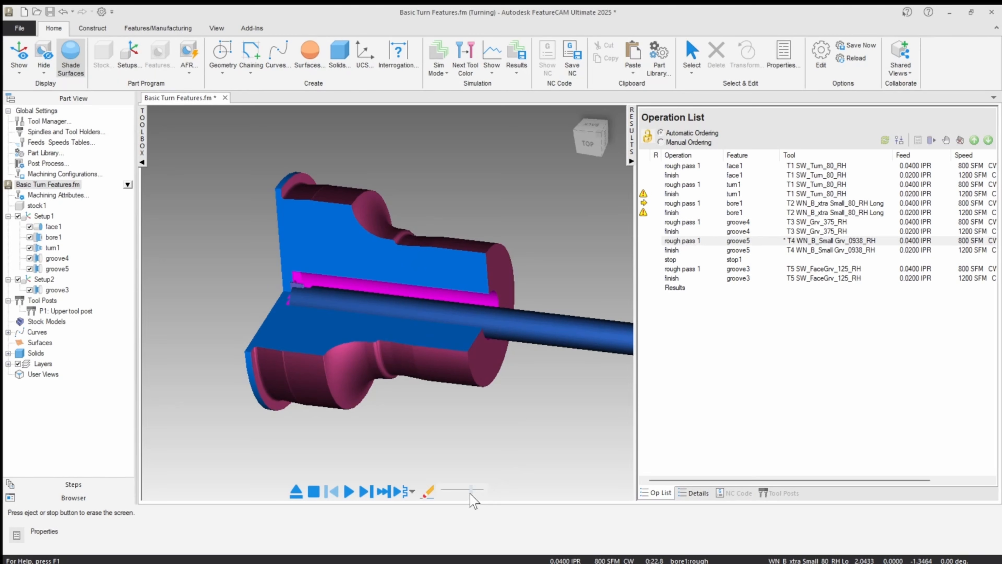
pyautogui.moveTo(471, 489); pyautogui.dragTo(447, 490)
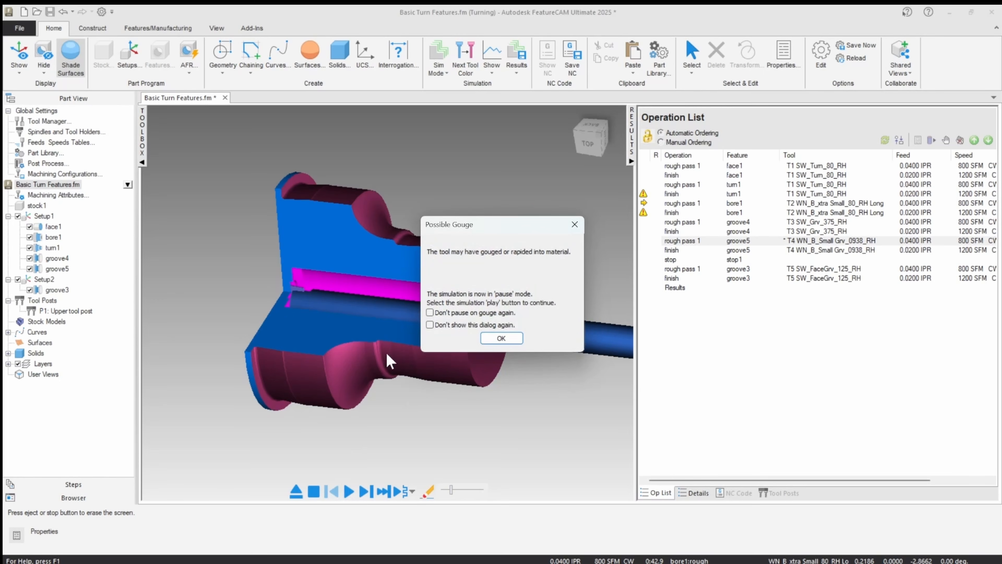
pyautogui.click(498, 339)
pyautogui.click(297, 492)
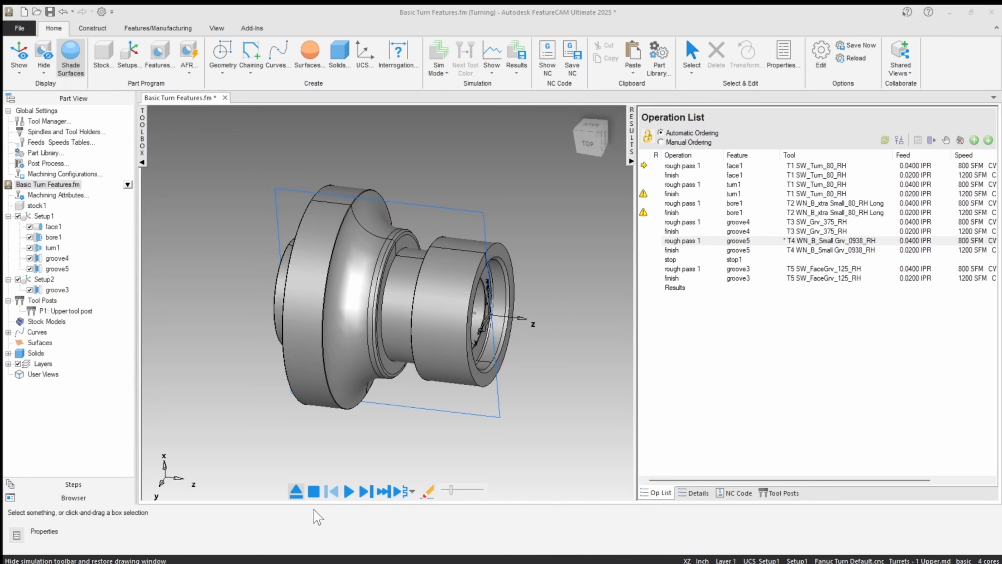
# Step: Replay the 3D simulation, examine where the bore1 roughing tool gouges at the part's front face, and clear it
pyautogui.click(351, 493)
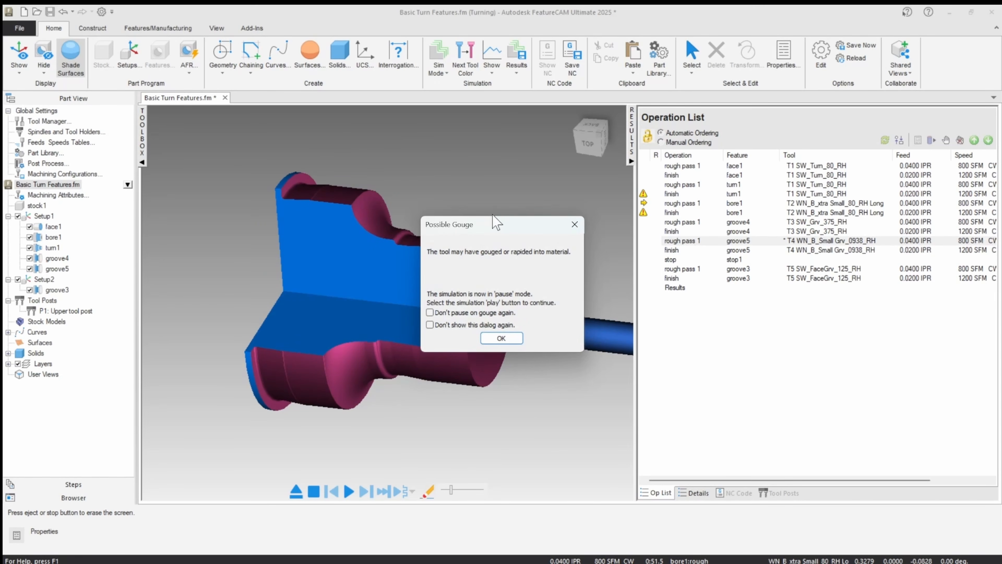
pyautogui.moveTo(493, 229); pyautogui.dragTo(718, 156)
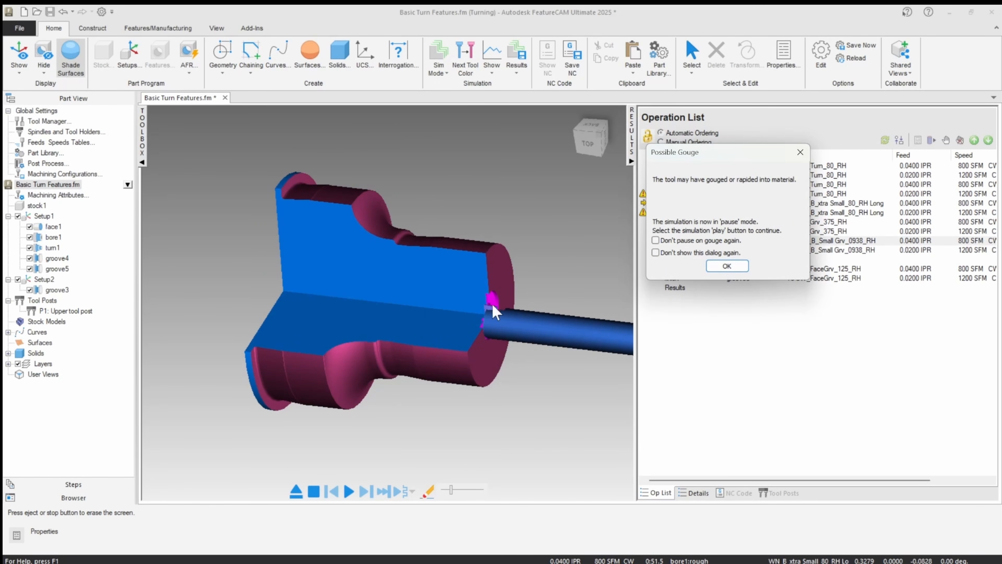
pyautogui.moveTo(690, 156); pyautogui.dragTo(611, 324)
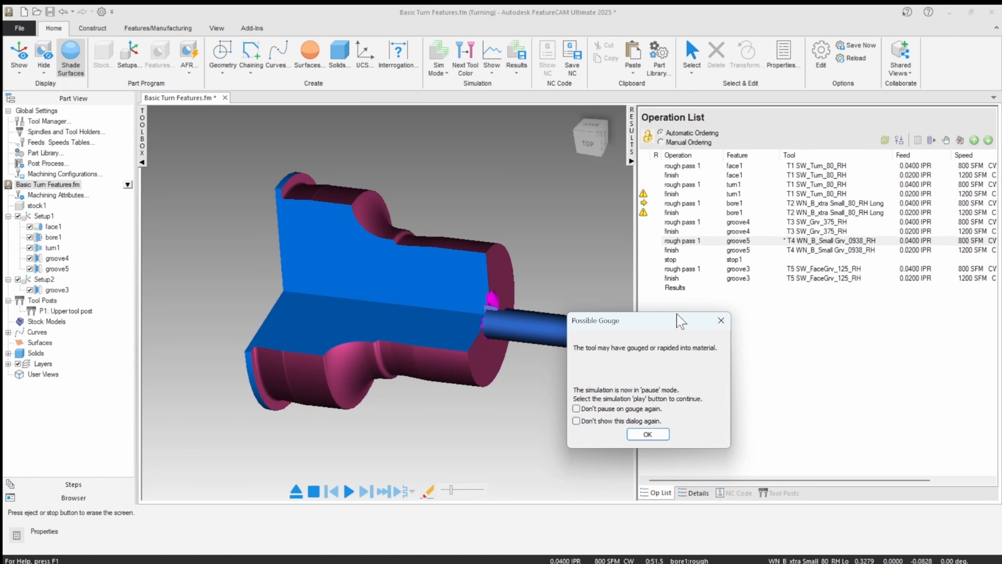
pyautogui.click(647, 434)
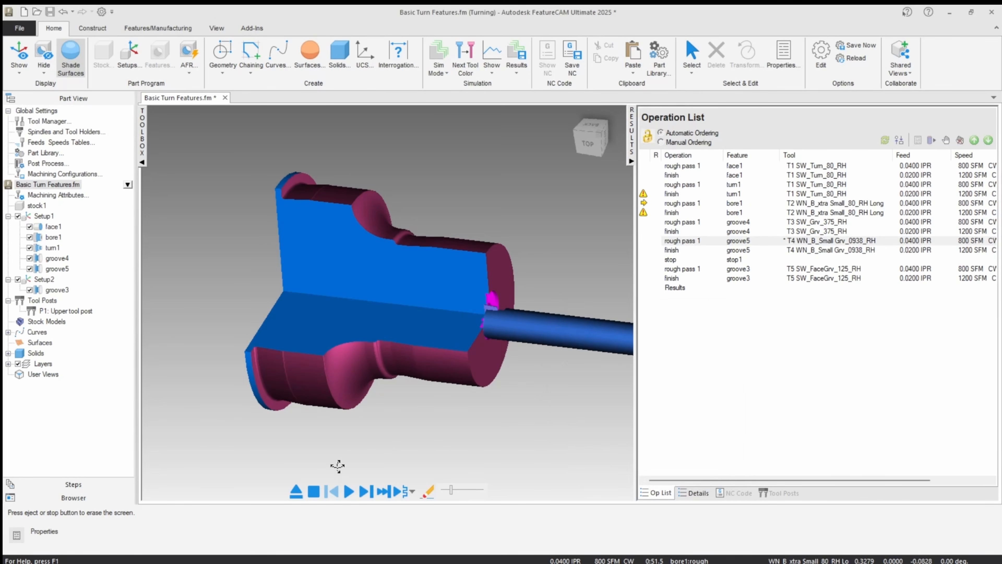
pyautogui.click(295, 491)
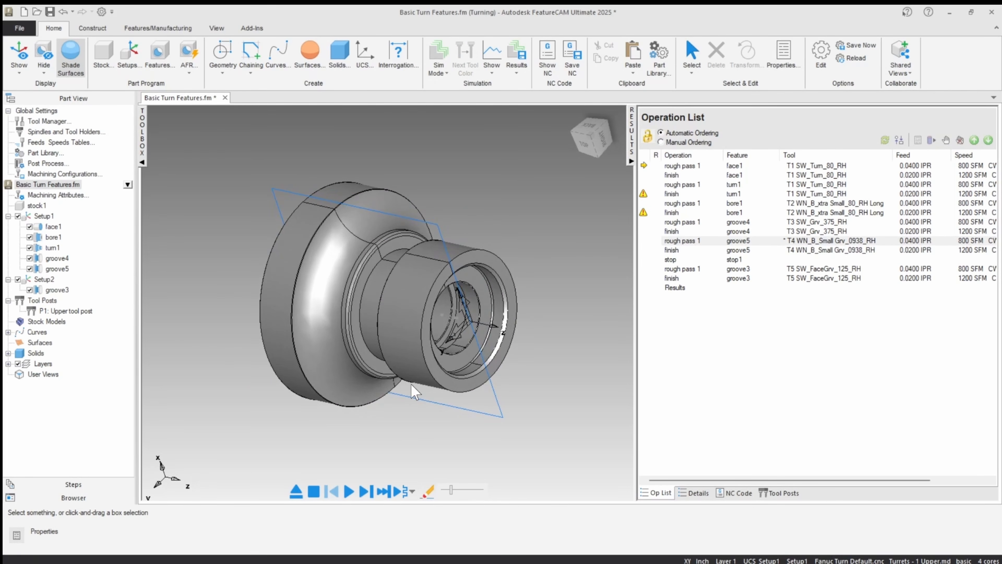
# Step: Review the strategy settings of bore1, including its pre-drill option, and close the properties
pyautogui.doubleClick(53, 237)
pyautogui.click(355, 146)
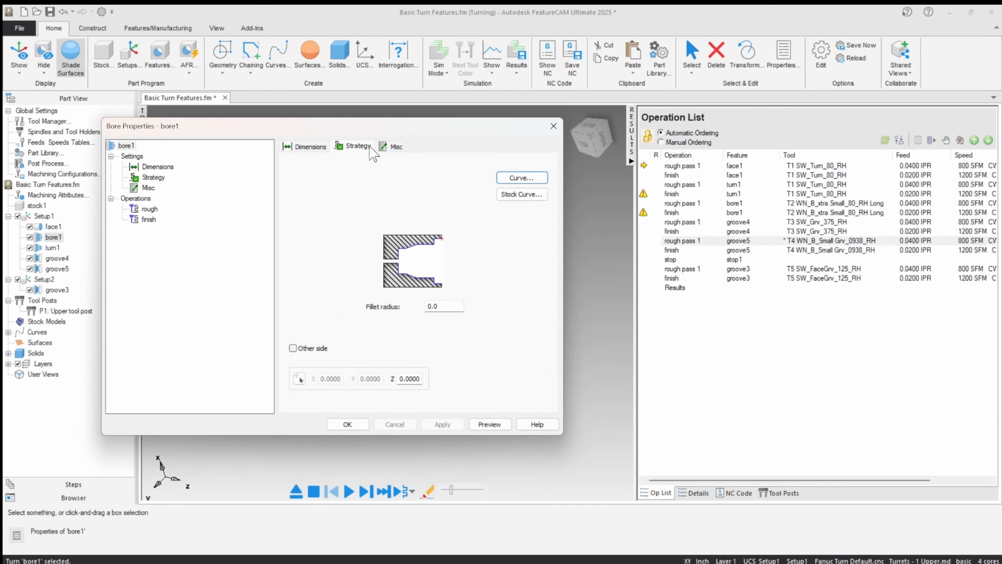
pyautogui.moveTo(385, 129); pyautogui.dragTo(816, 98)
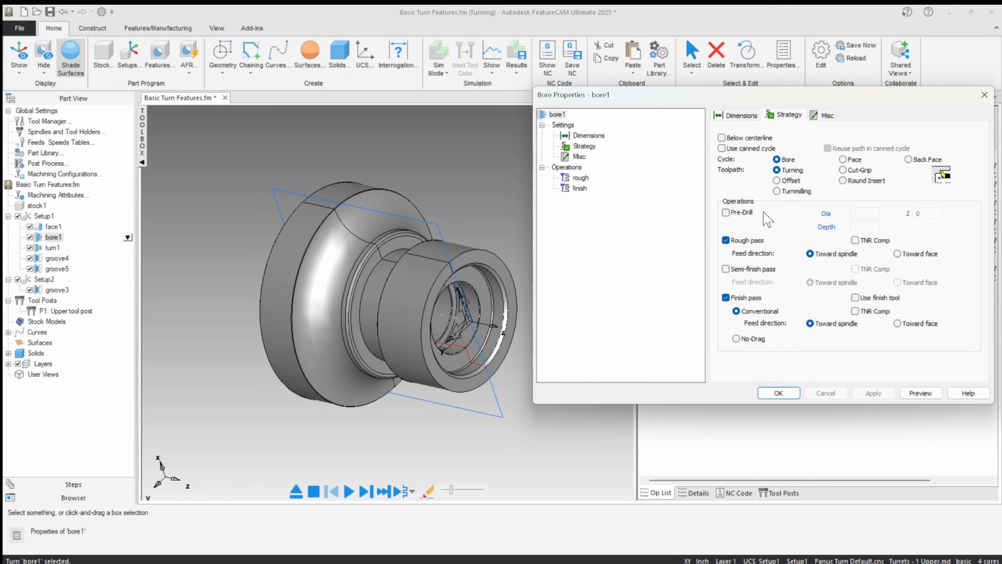
pyautogui.click(777, 395)
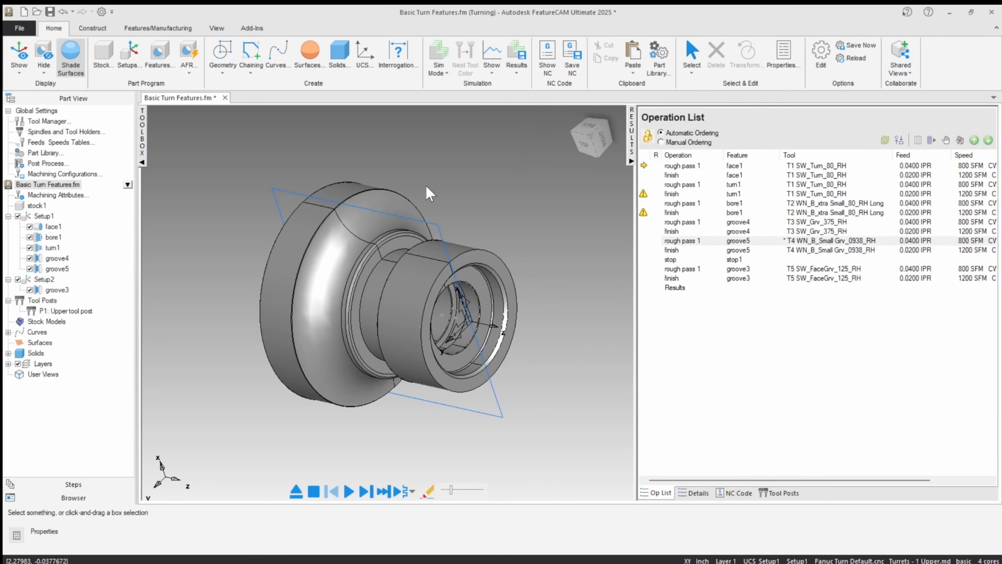
# Step: Query the part's cylindrical surfaces around the bored end for their radius of curvature
pyautogui.click(223, 63)
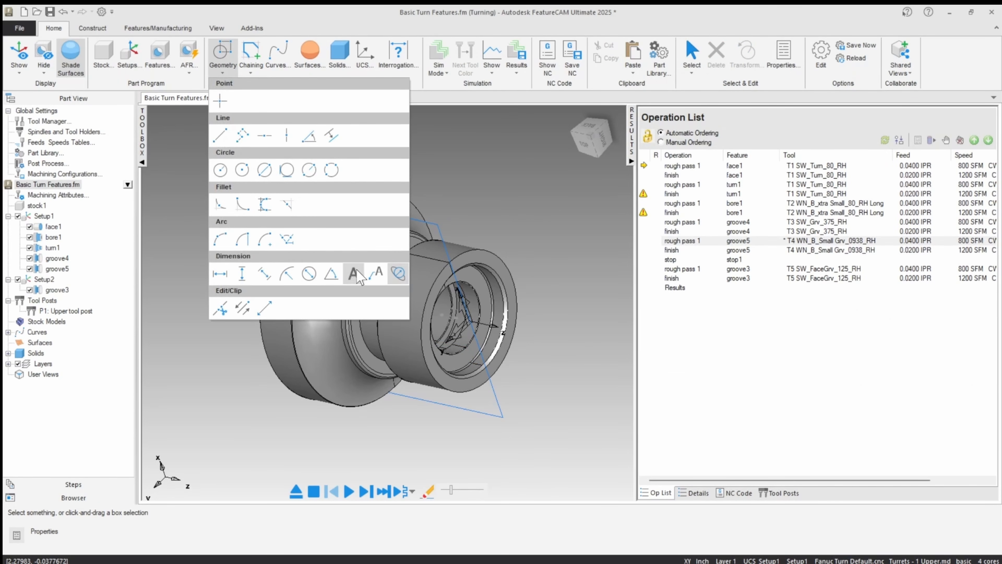
pyautogui.click(398, 273)
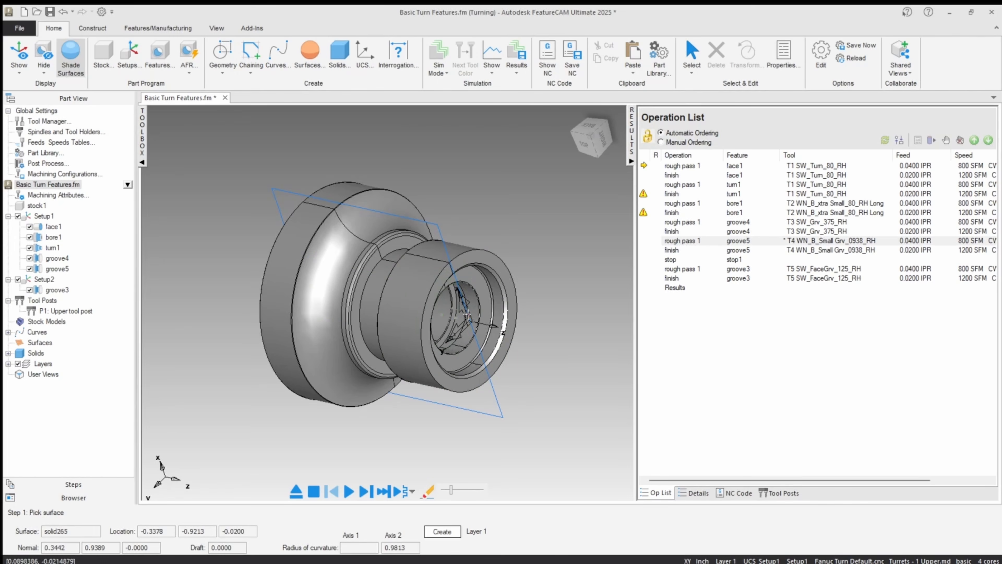
pyautogui.scroll(5, 487, 283)
pyautogui.click(488, 283)
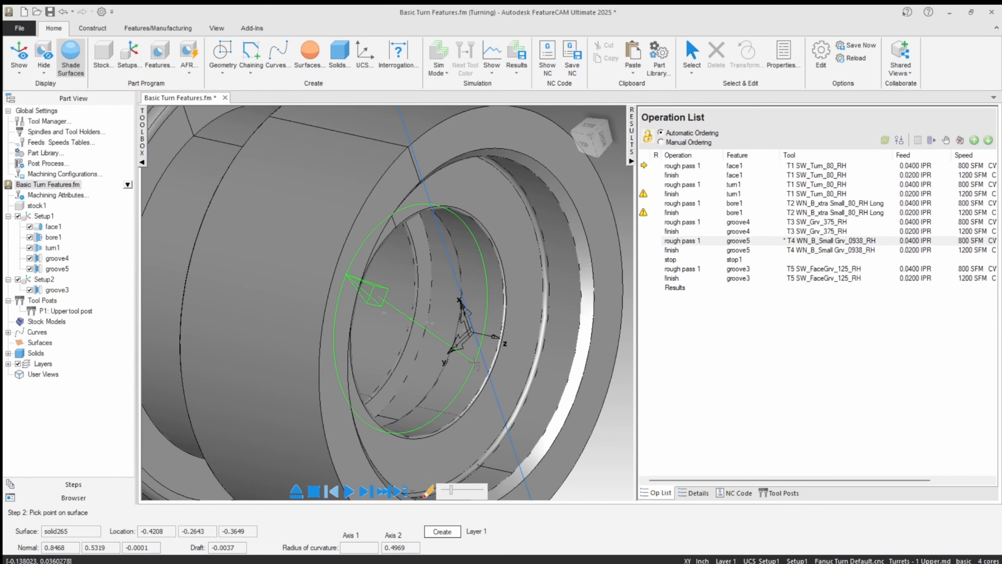
pyautogui.click(300, 498)
pyautogui.click(368, 499)
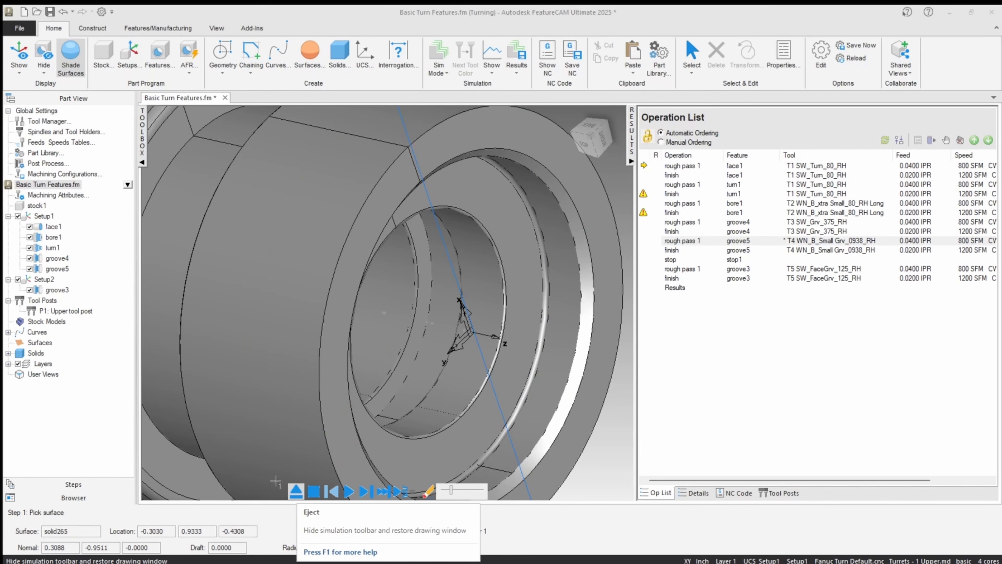
# Step: Enable pre-drilling in the bore1 strategy with a diameter of .875
pyautogui.doubleClick(53, 237)
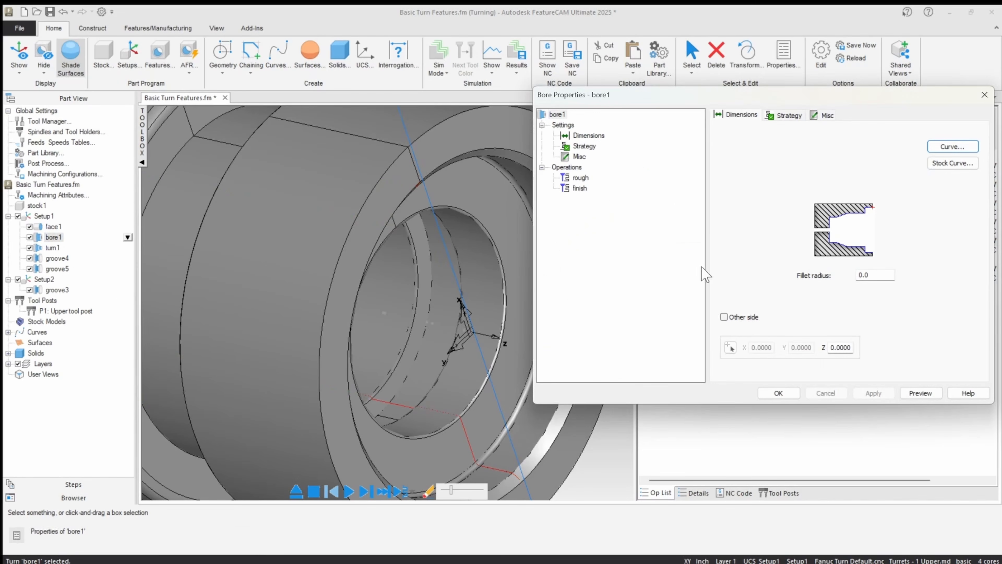
pyautogui.click(580, 177)
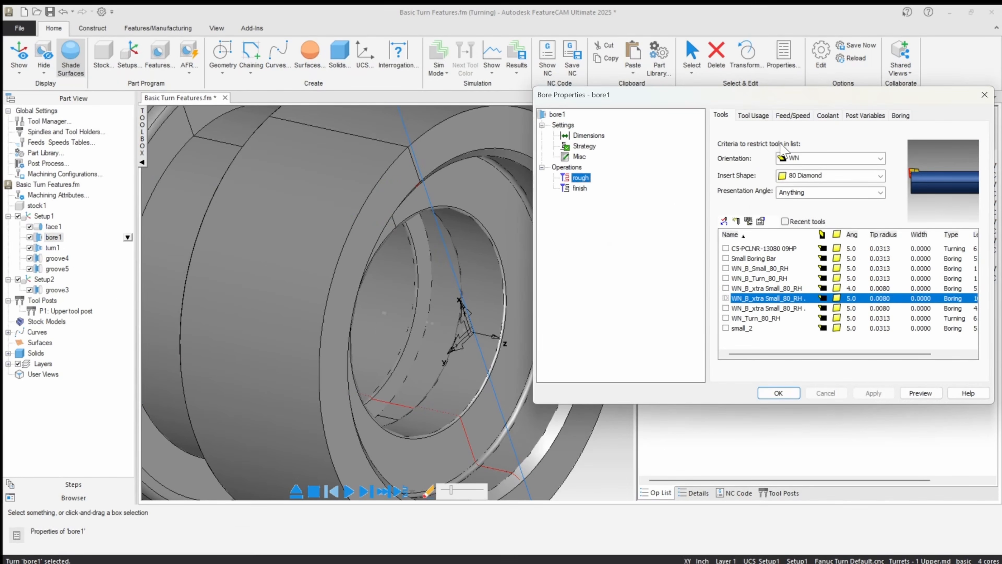
pyautogui.click(584, 146)
pyautogui.click(726, 213)
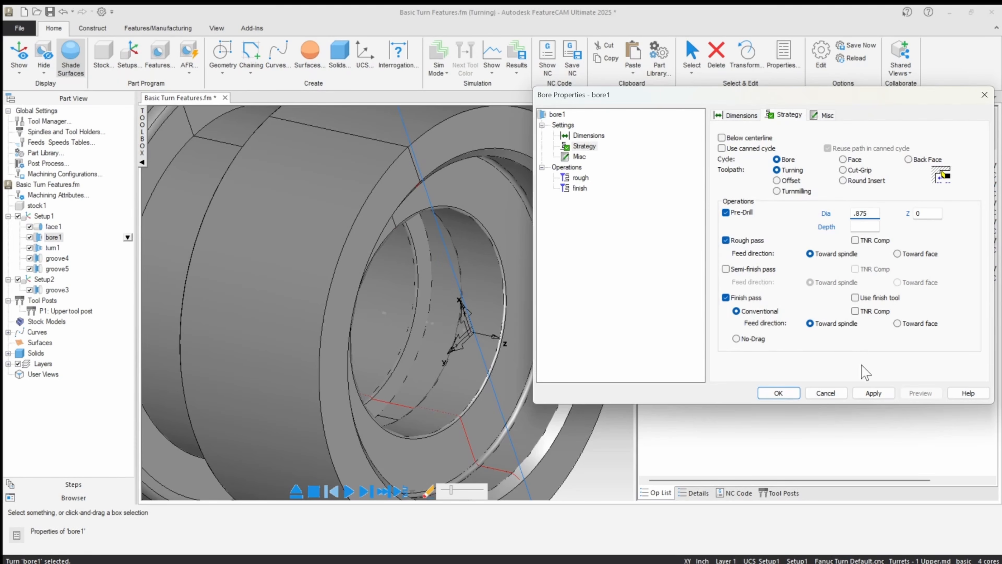
# Step: Pick the bore1 pre-drill depth in the top view, from the part's front face to its back face
pyautogui.scroll(-5, 485, 161)
pyautogui.moveTo(484, 162); pyautogui.dragTo(540, 148, button='middle')
pyautogui.moveTo(568, 93); pyautogui.dragTo(670, 103)
pyautogui.click(593, 145)
pyautogui.moveTo(756, 105); pyautogui.dragTo(657, 89)
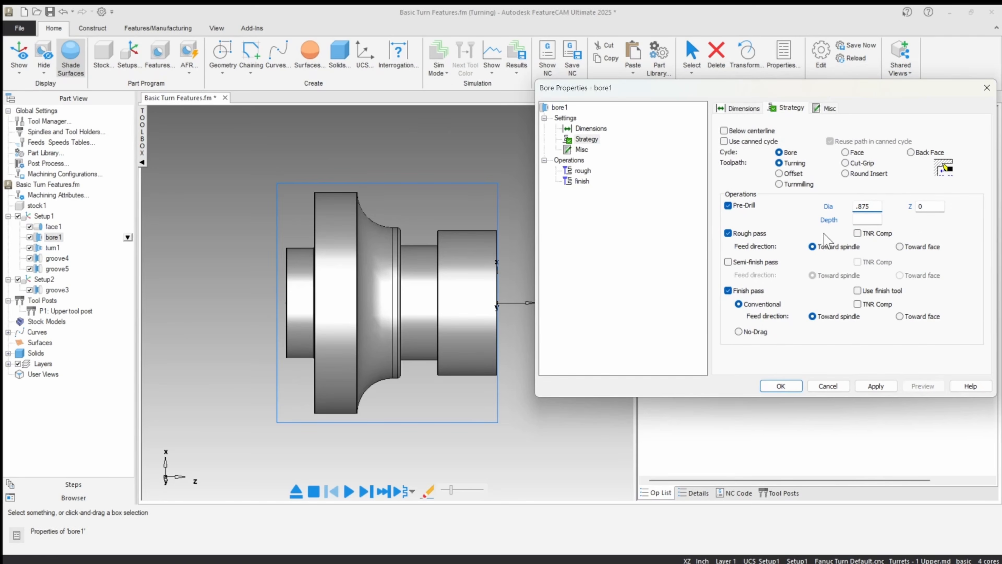
pyautogui.click(829, 224)
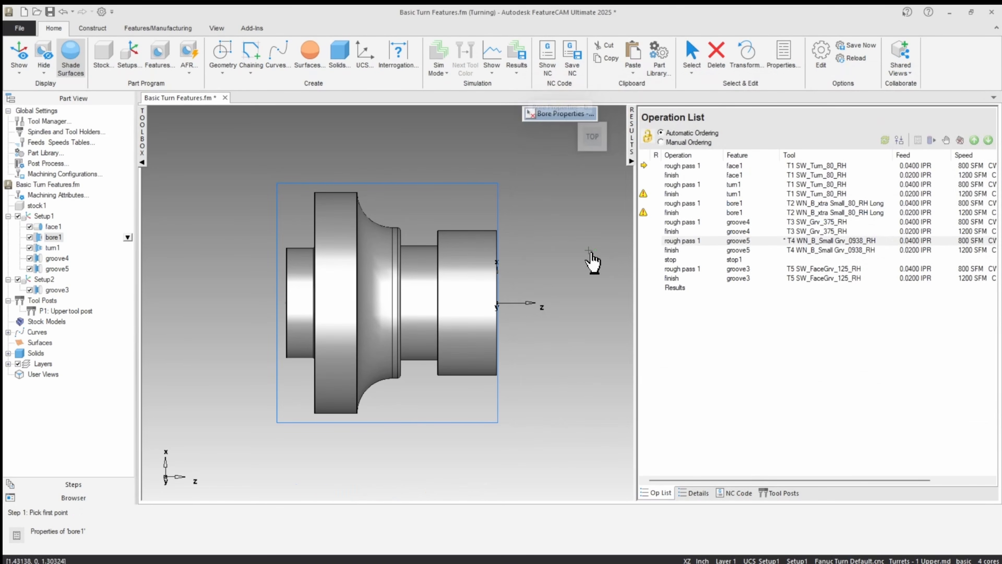
pyautogui.scroll(5, 503, 284)
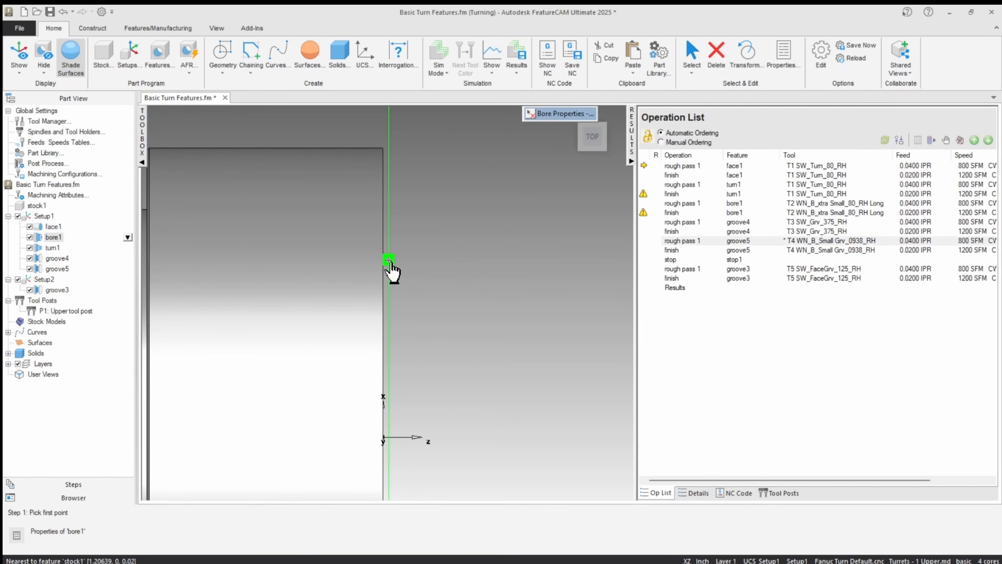
pyautogui.click(383, 259)
pyautogui.scroll(-4, 395, 274)
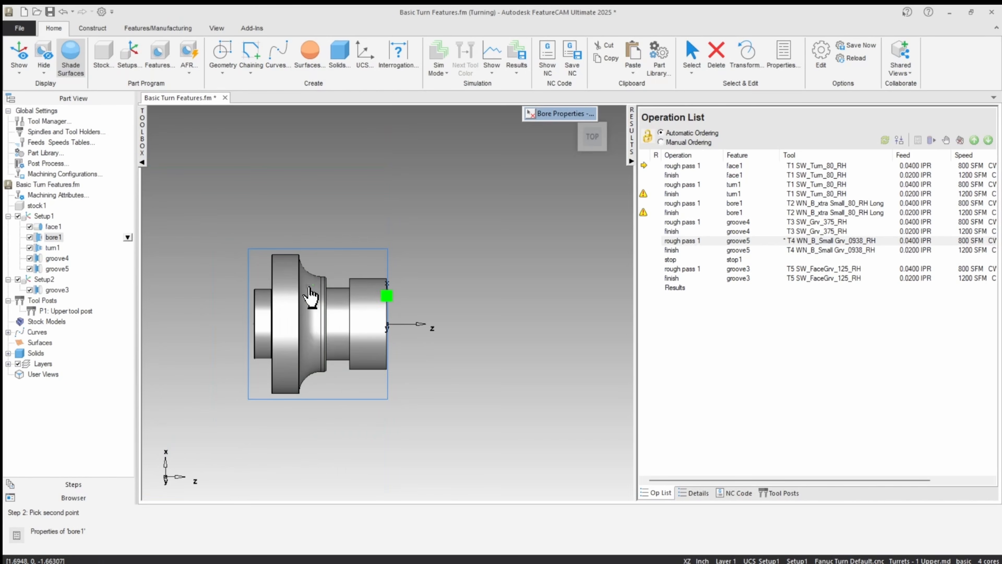
pyautogui.scroll(8, 311, 298)
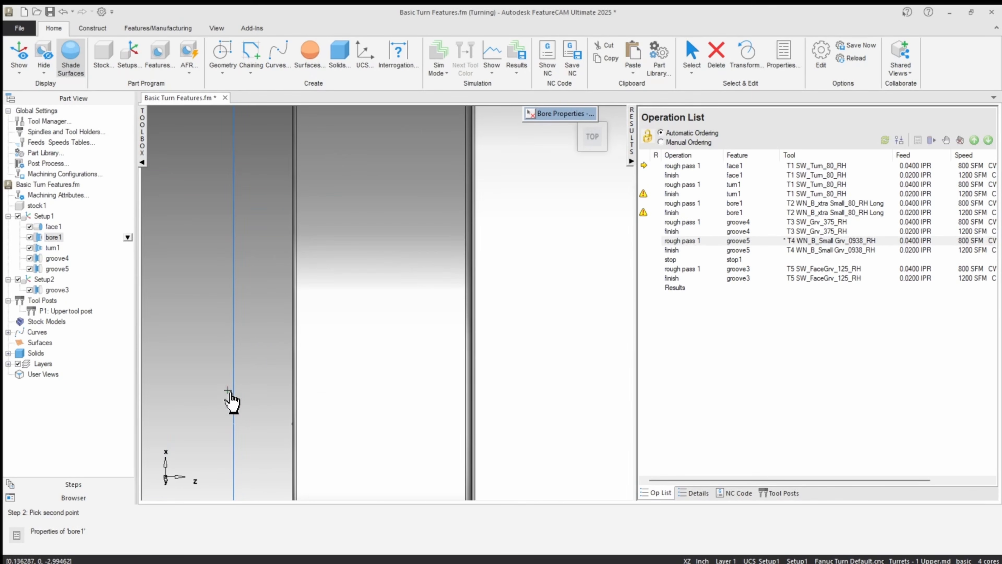
pyautogui.click(293, 277)
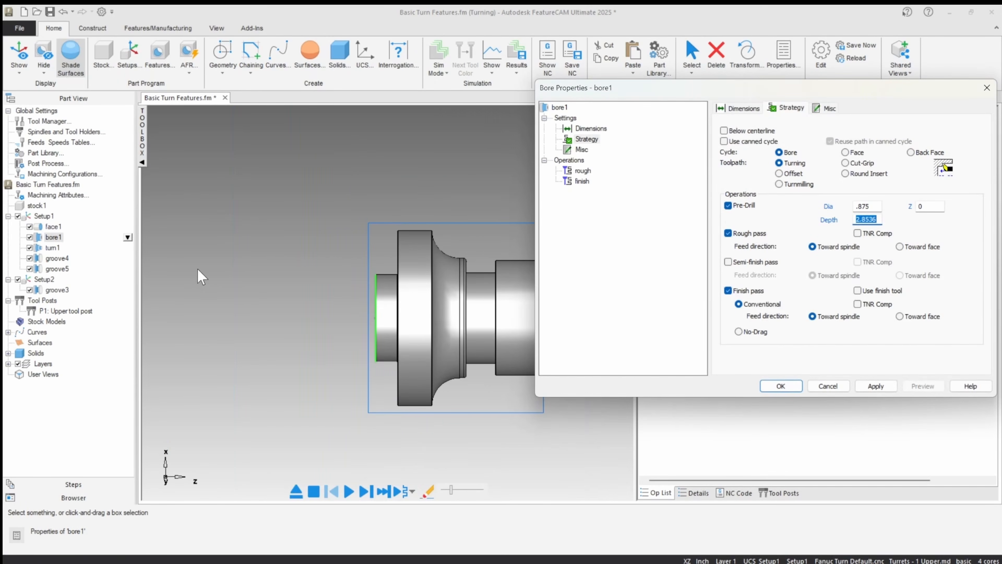
# Step: Set the bore1 pre-drill depth to 2.9, apply the change, and close the feature's properties
pyautogui.click(866, 219)
pyautogui.write('9')
pyautogui.click(879, 390)
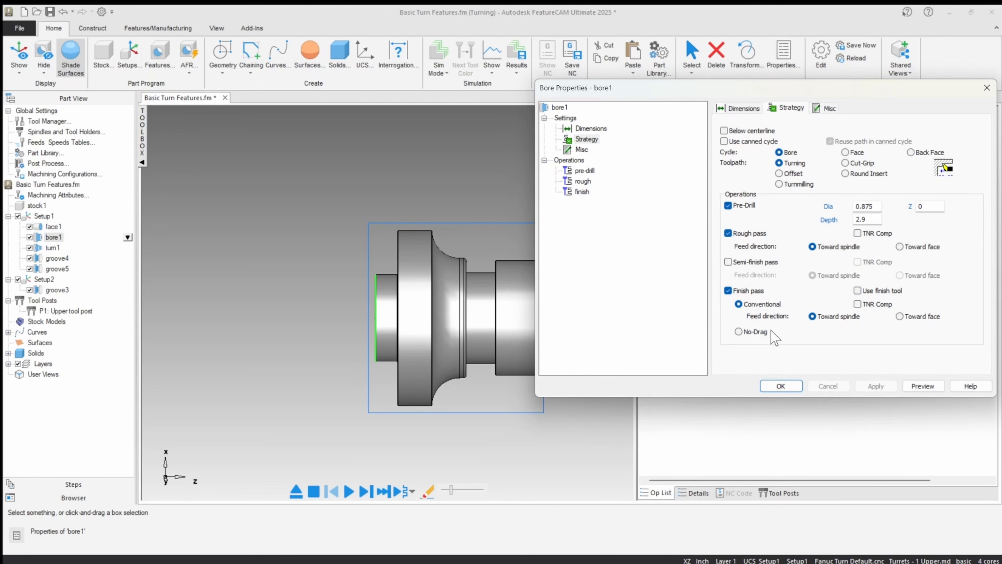
pyautogui.click(778, 385)
pyautogui.moveTo(440, 217); pyautogui.dragTo(339, 236, button='middle')
pyautogui.scroll(-3, 352, 248)
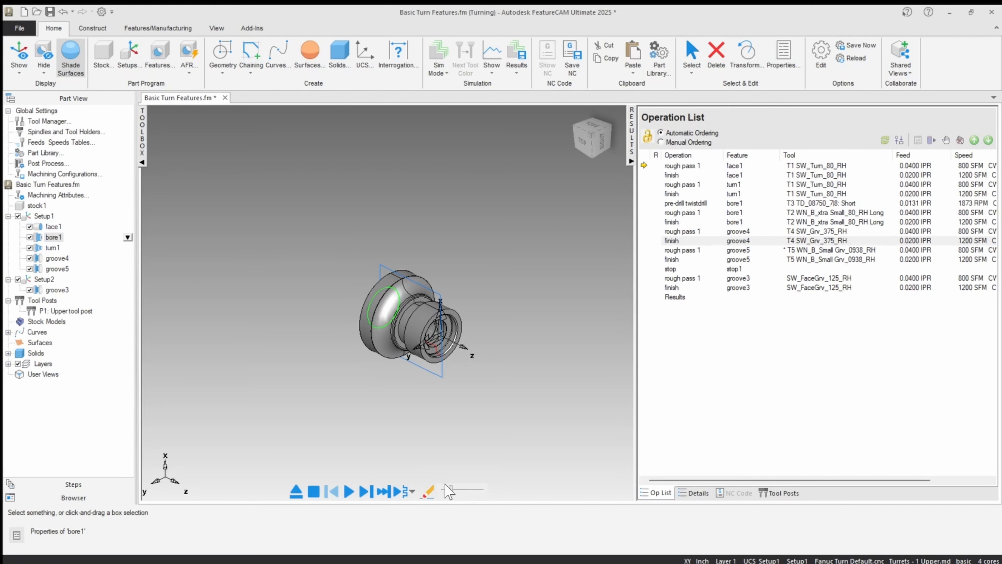
# Step: Set the simulation speed to minimum and check the round stock option for a 3/4 view with lathe ID work
pyautogui.moveTo(452, 489); pyautogui.dragTo(442, 490)
pyautogui.click(816, 59)
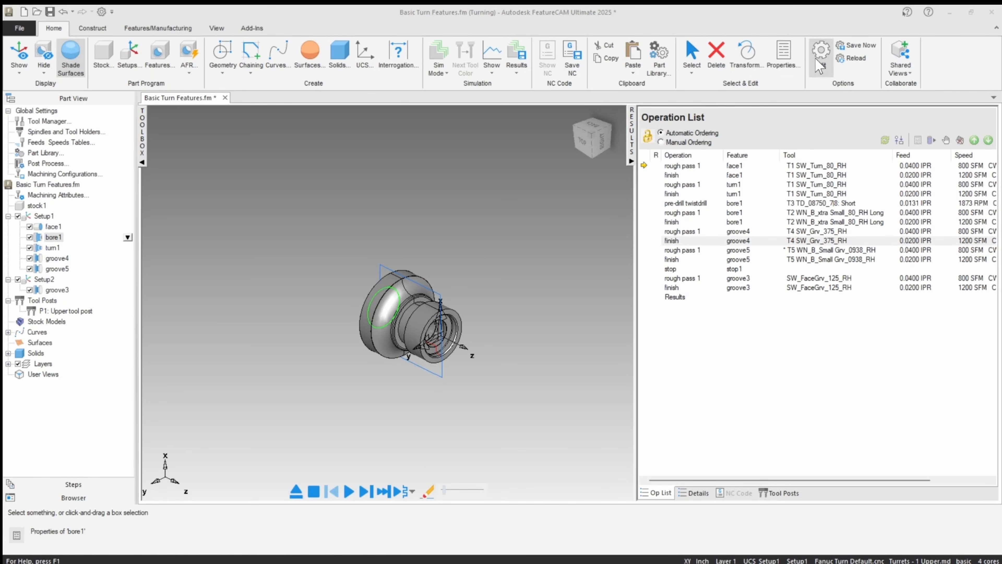
pyautogui.click(359, 247)
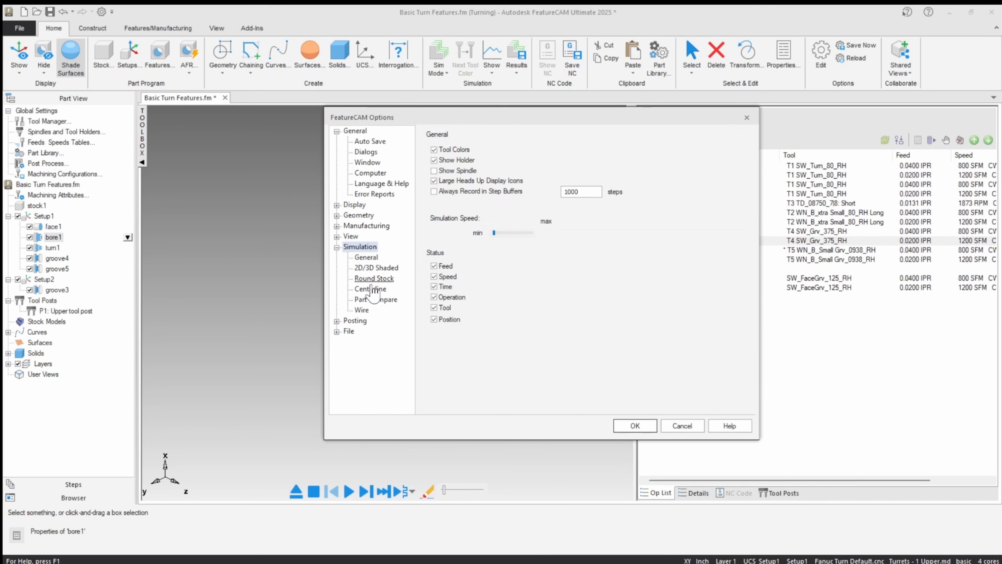
pyautogui.click(373, 278)
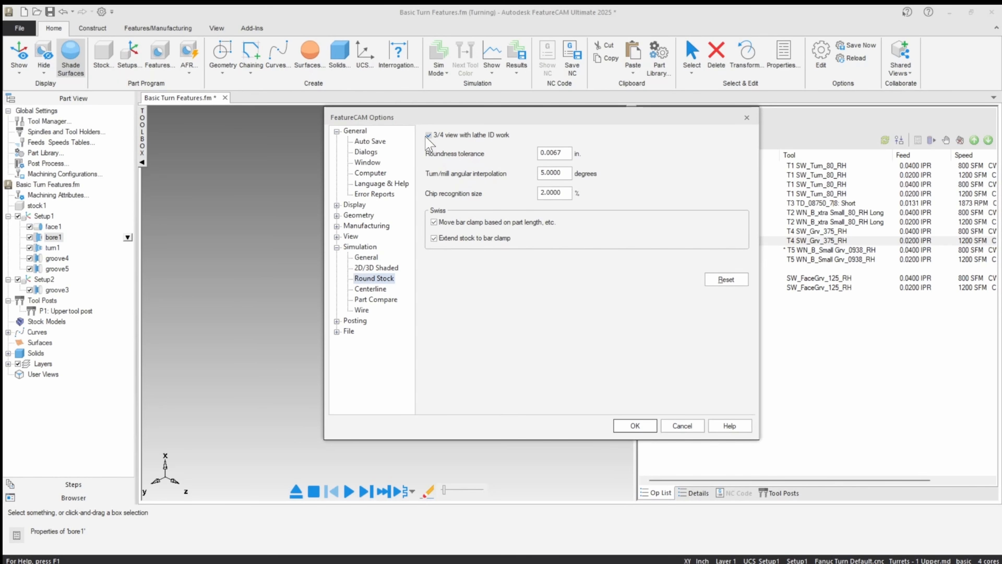
pyautogui.click(636, 426)
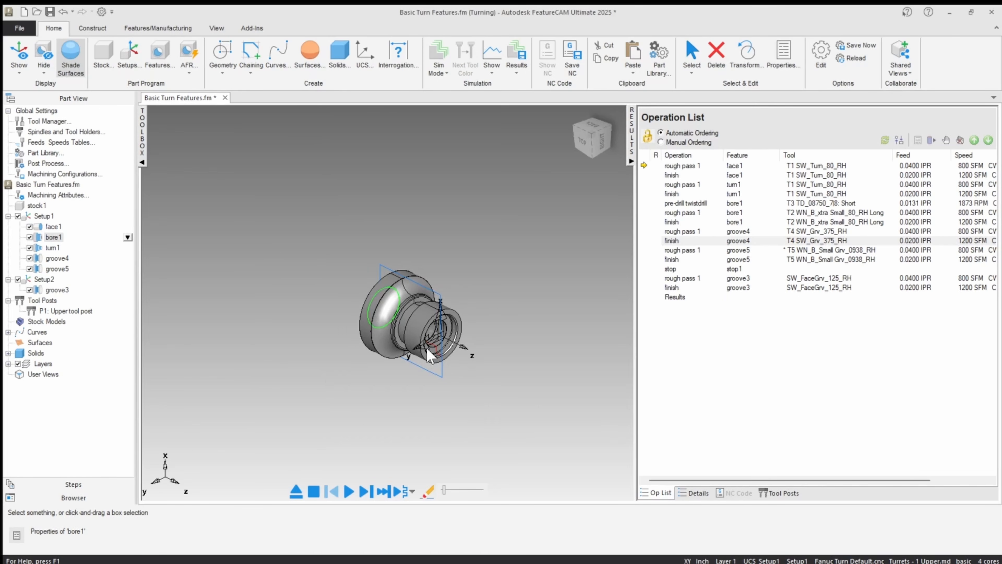
# Step: Rerun the 3D simulation up to the groove3 roughing gouge and examine the tool contact closely from the top view
pyautogui.click(349, 491)
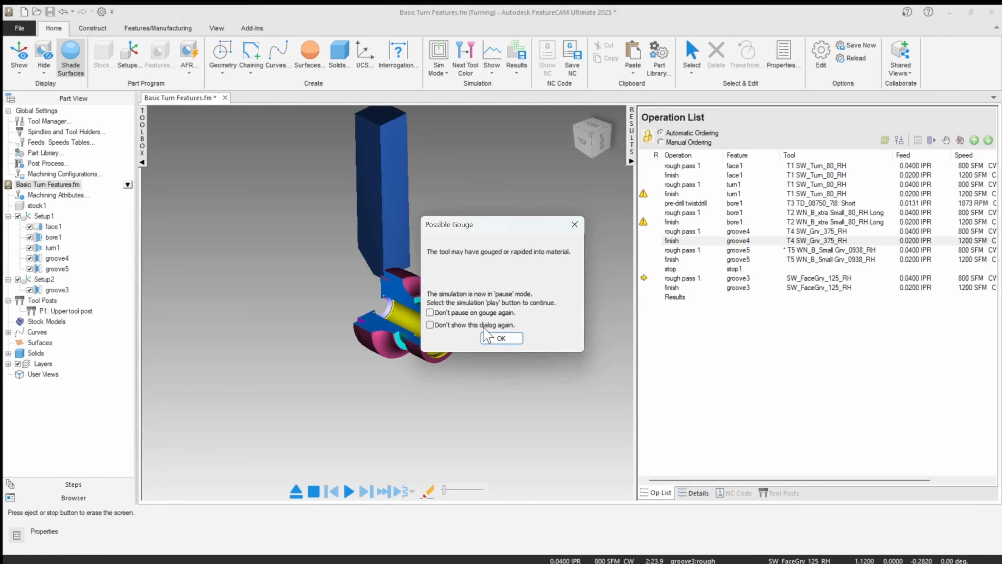
pyautogui.click(489, 338)
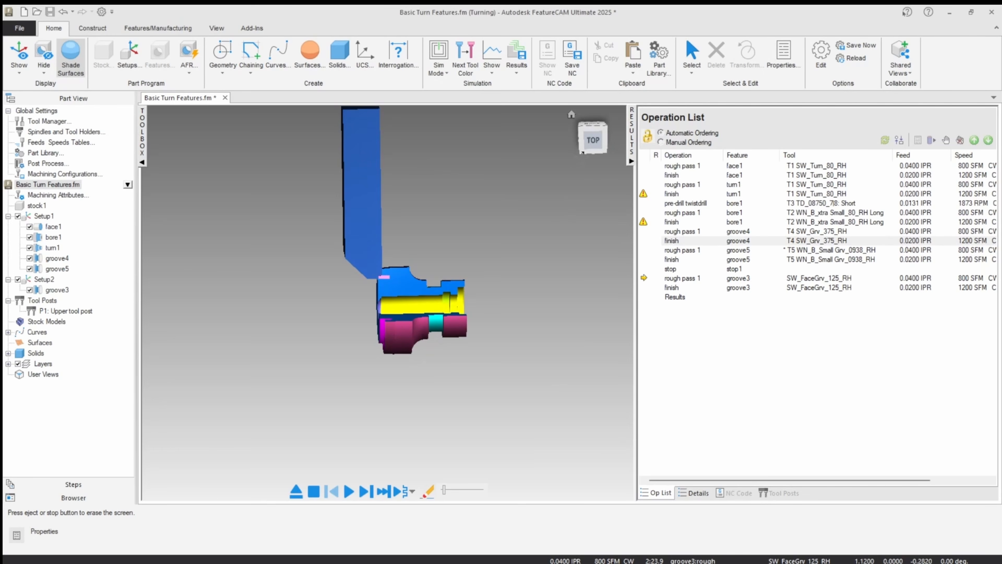
pyautogui.click(592, 142)
pyautogui.scroll(3, 357, 238)
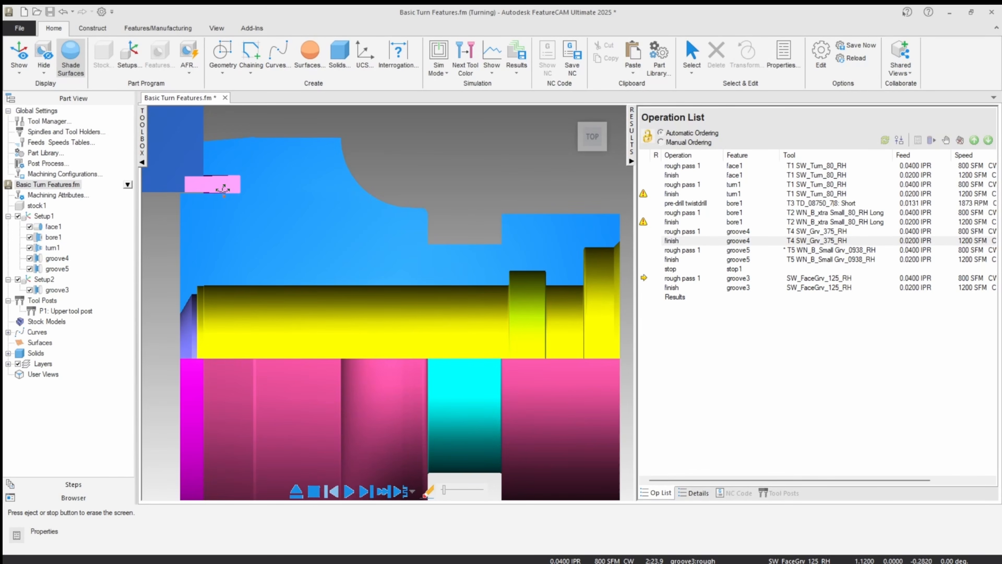
# Step: Clear the simulation, inspect the face groove on the part's back side, and exclude groove3 of Setup2 from machining
pyautogui.scroll(-3, 280, 476)
pyautogui.click(296, 491)
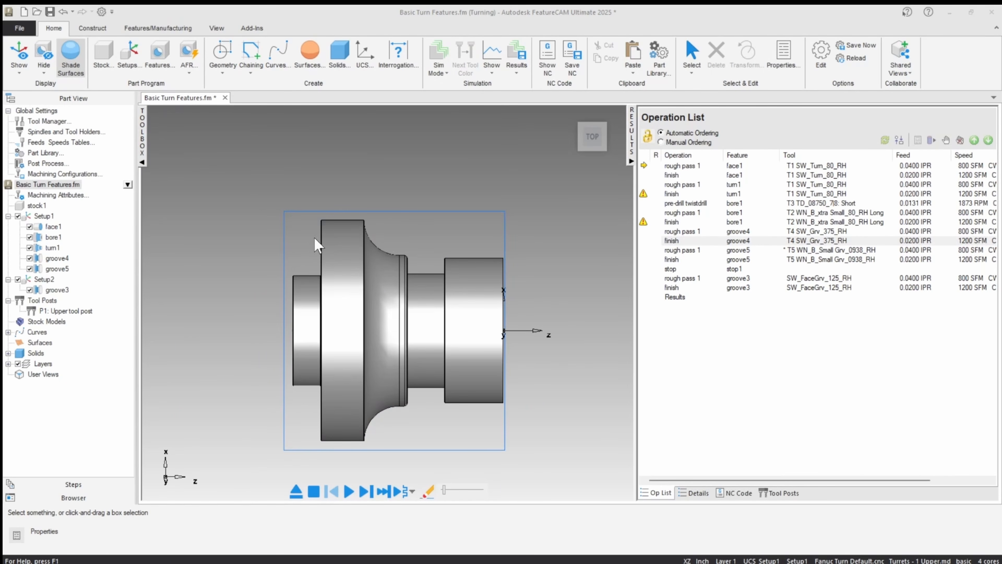
pyautogui.moveTo(326, 253); pyautogui.dragTo(309, 240, button='middle')
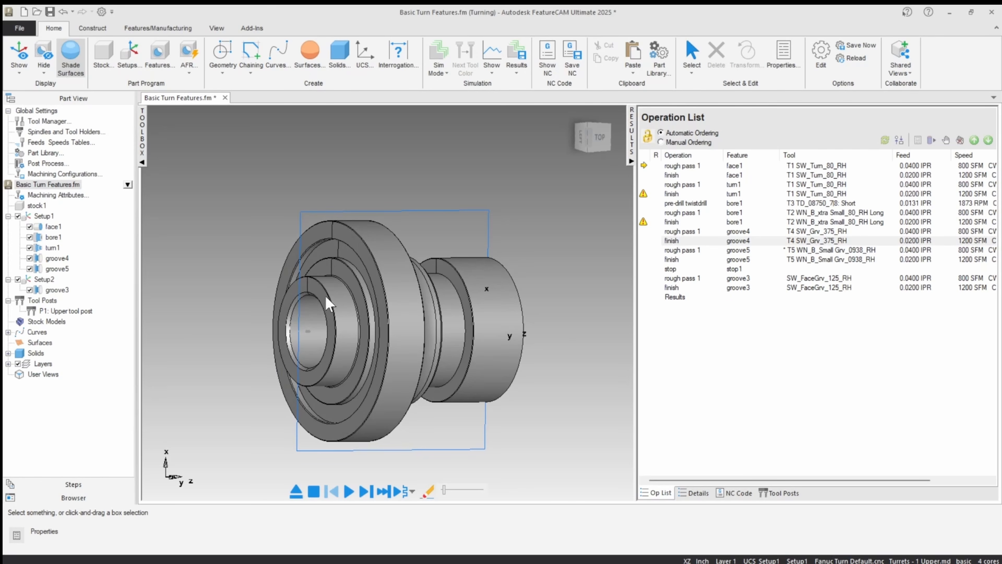
pyautogui.moveTo(331, 302); pyautogui.dragTo(269, 262, button='middle')
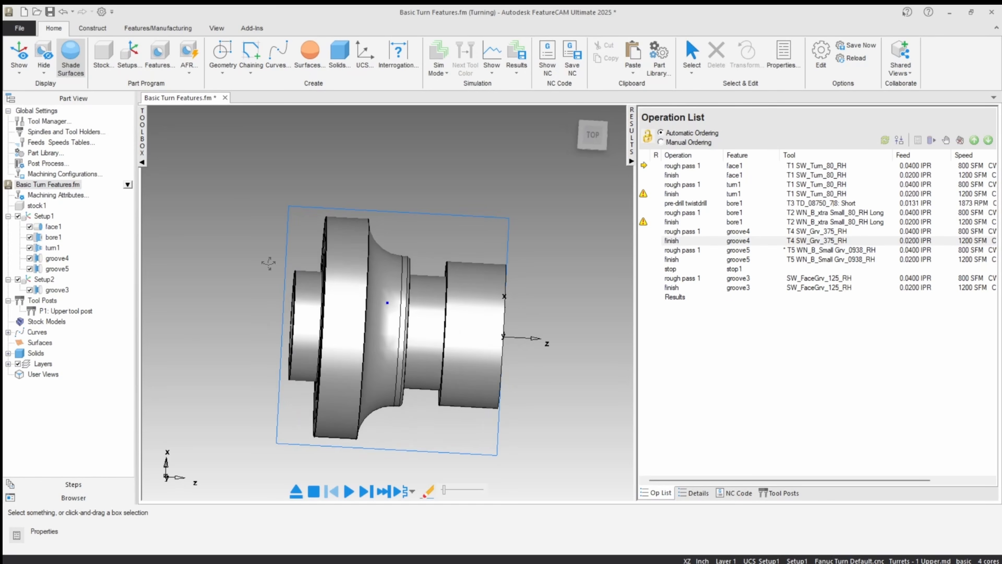
pyautogui.click(591, 139)
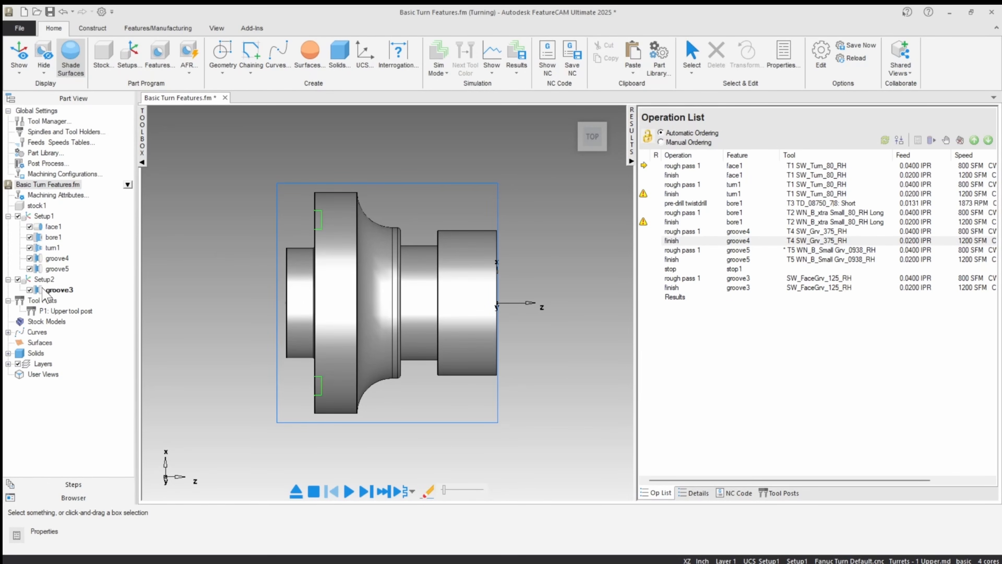
pyautogui.click(30, 290)
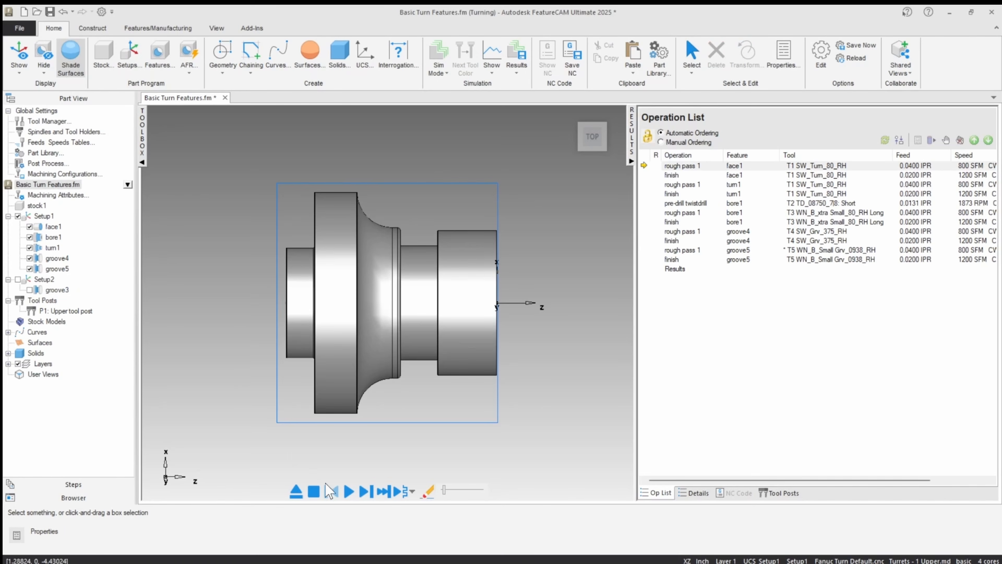
# Step: Simulate the Setup1 operations, examine the bore and finished part section from several angles, and clear the simulation
pyautogui.click(349, 491)
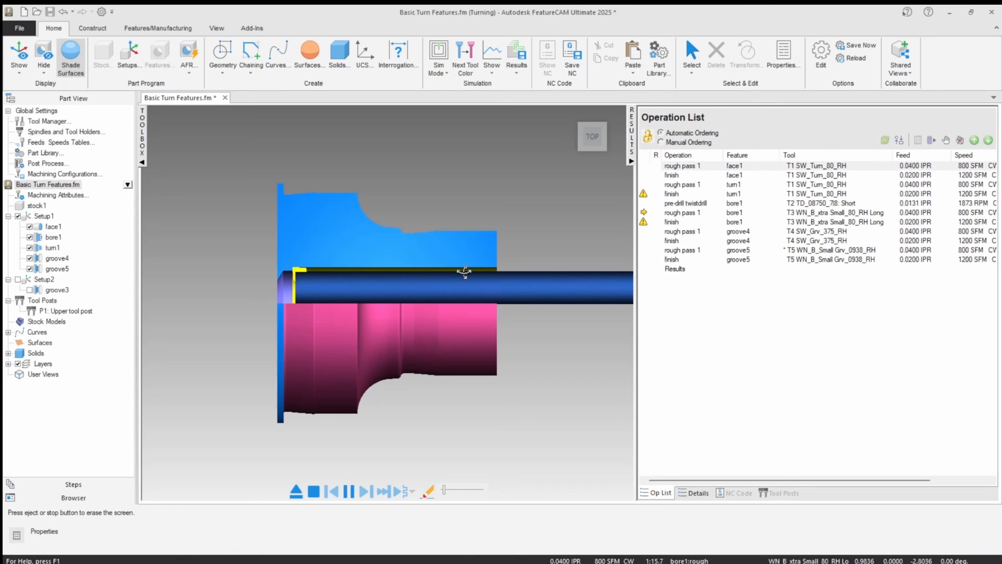
pyautogui.scroll(4, 463, 271)
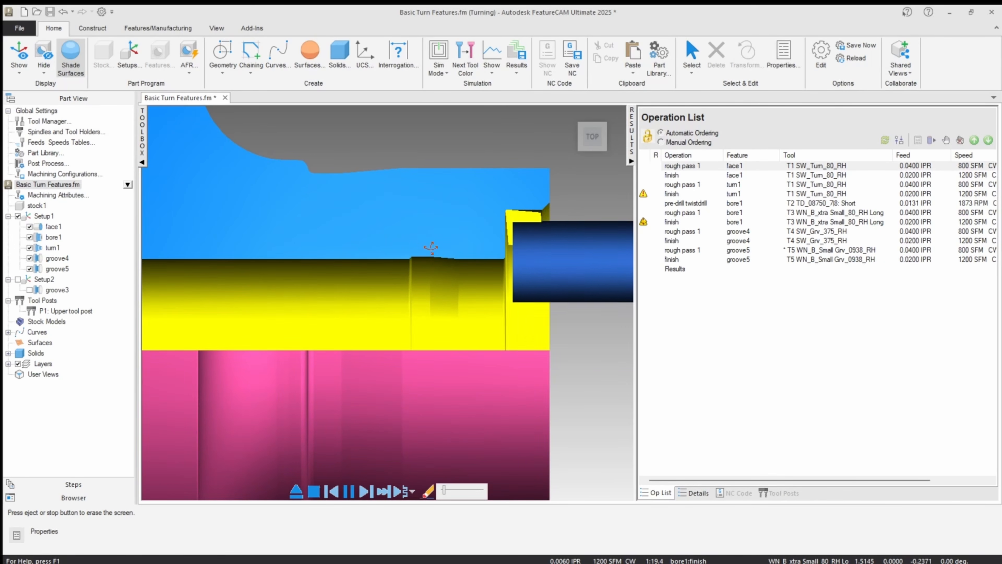
pyautogui.scroll(-4, 427, 245)
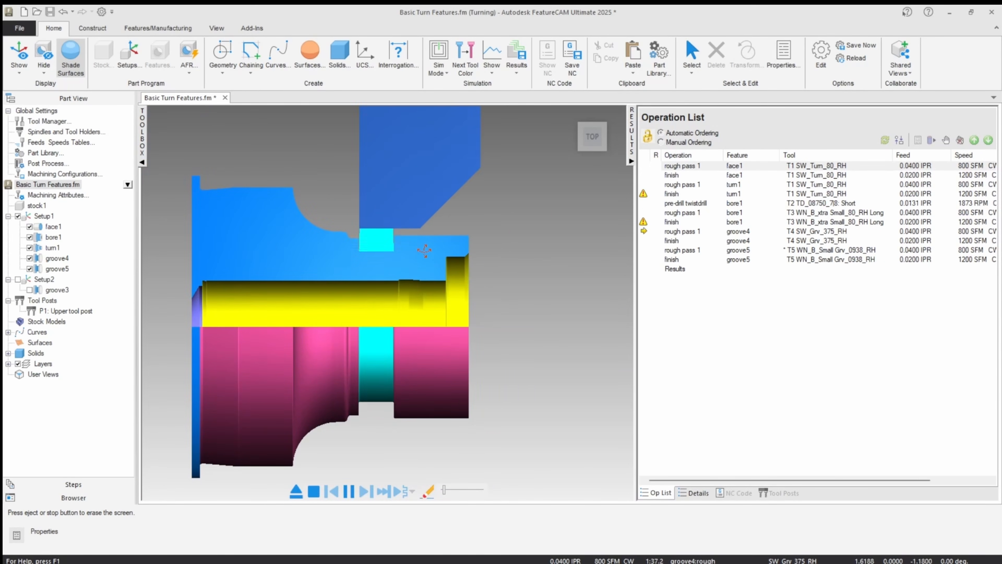
pyautogui.scroll(-2, 283, 284)
pyautogui.moveTo(284, 284); pyautogui.dragTo(243, 204, button='middle')
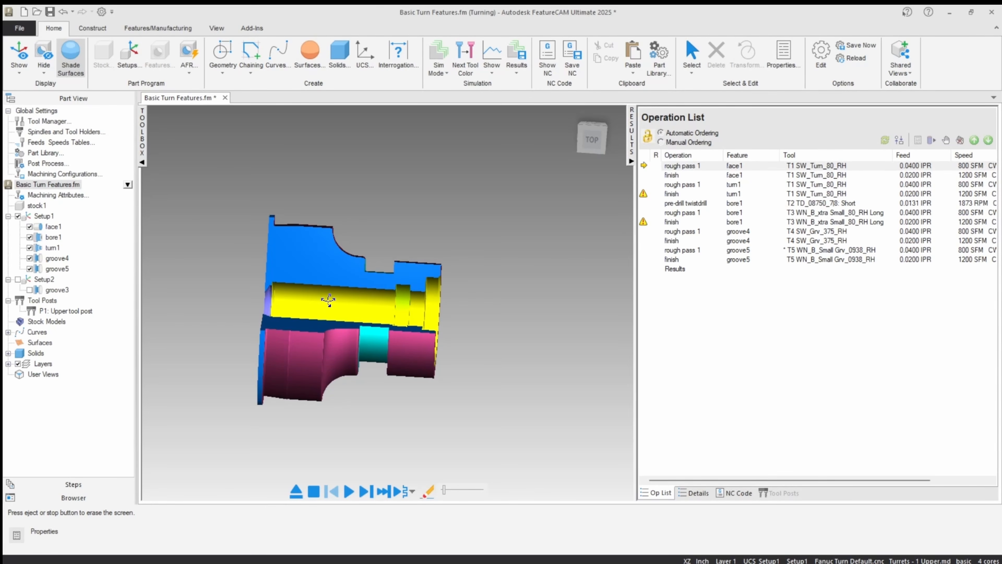
pyautogui.moveTo(328, 300); pyautogui.dragTo(321, 346, button='middle')
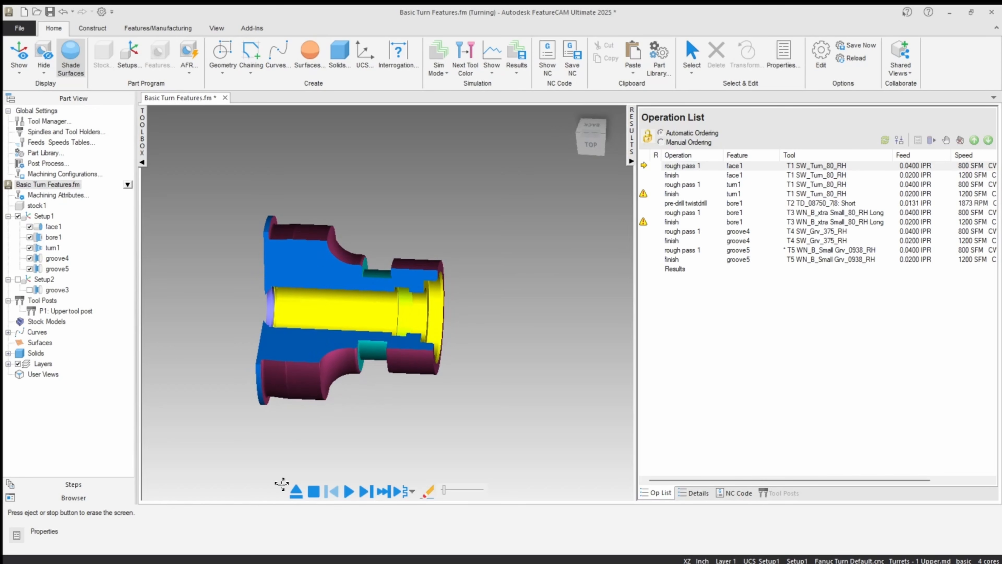
pyautogui.click(586, 155)
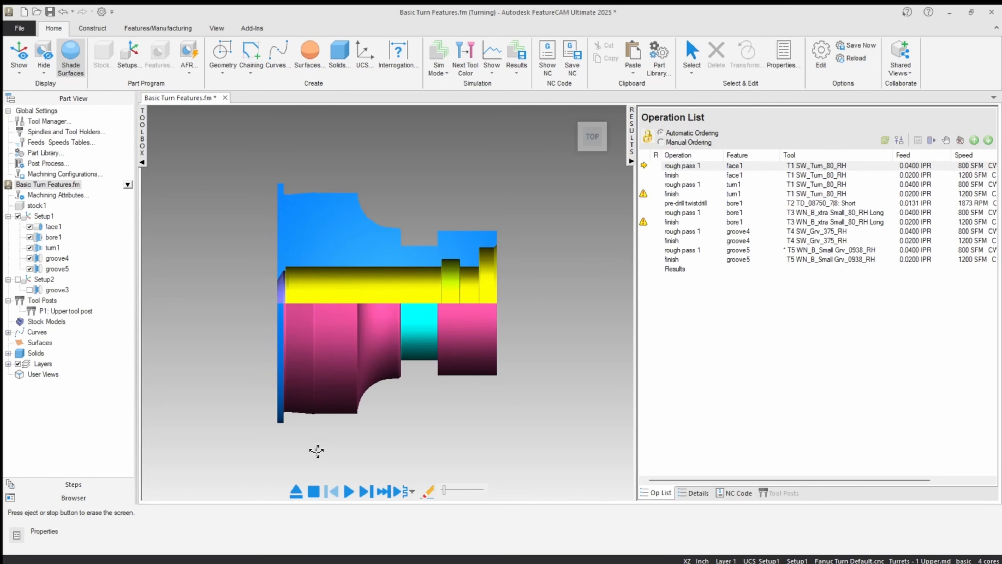
pyautogui.click(296, 491)
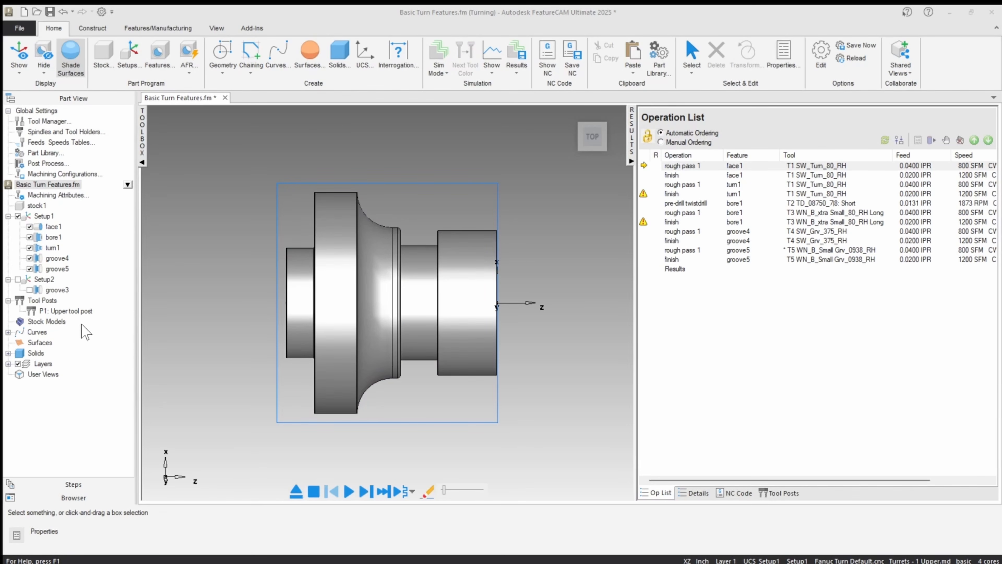
# Step: Enable spot drilling for bore1's pre-drill operation and apply the change
pyautogui.doubleClick(52, 237)
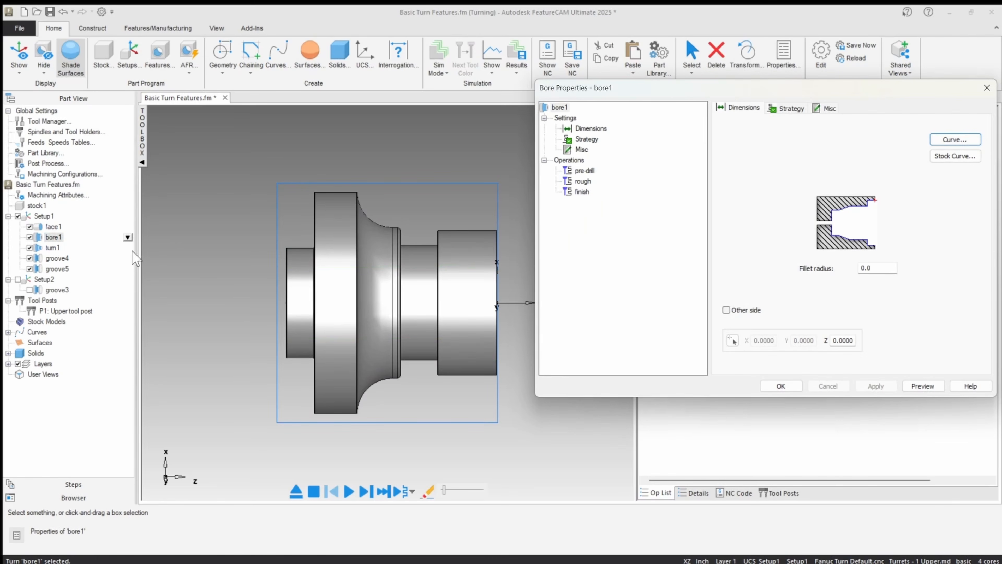
pyautogui.click(584, 170)
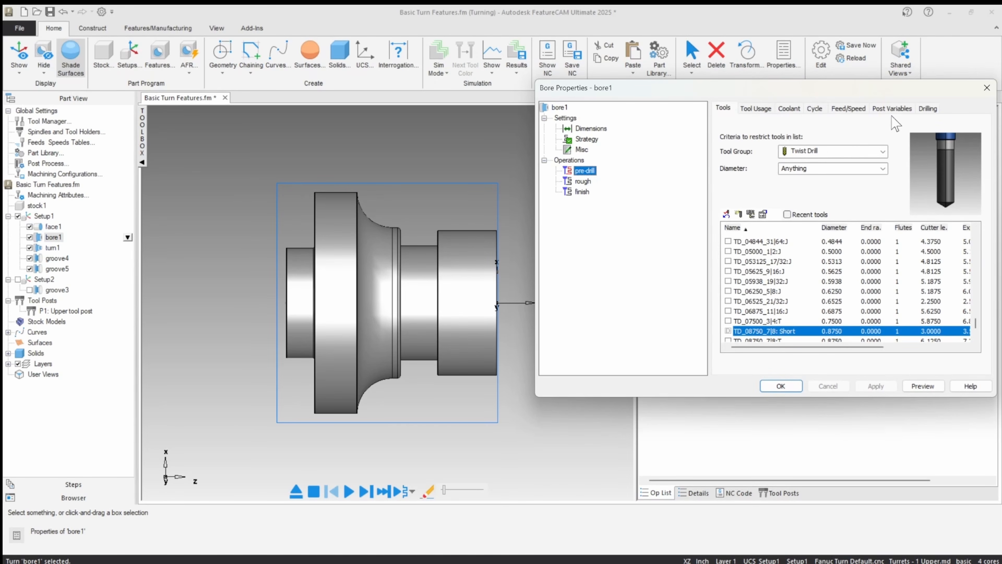
pyautogui.click(928, 108)
pyautogui.click(882, 178)
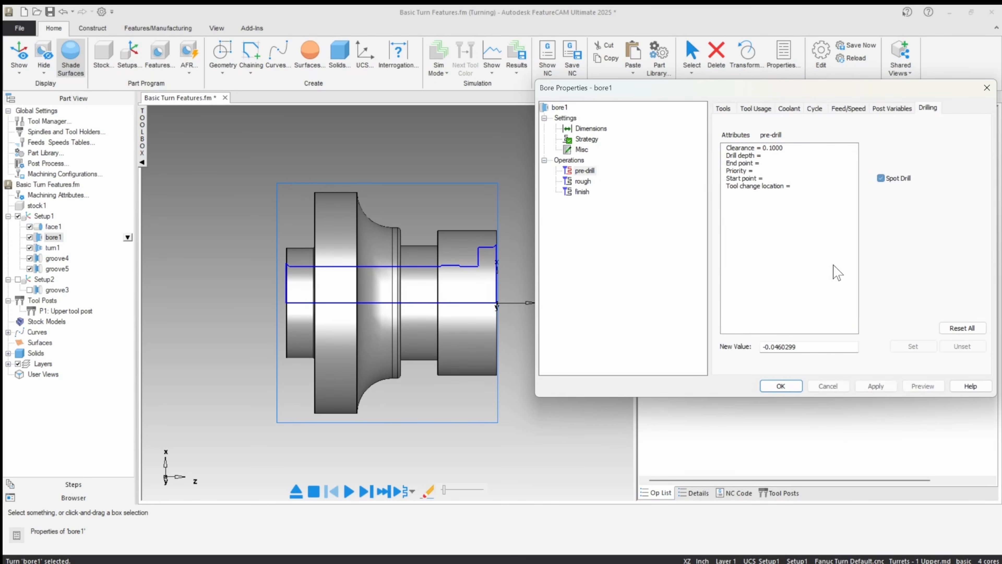
pyautogui.click(872, 386)
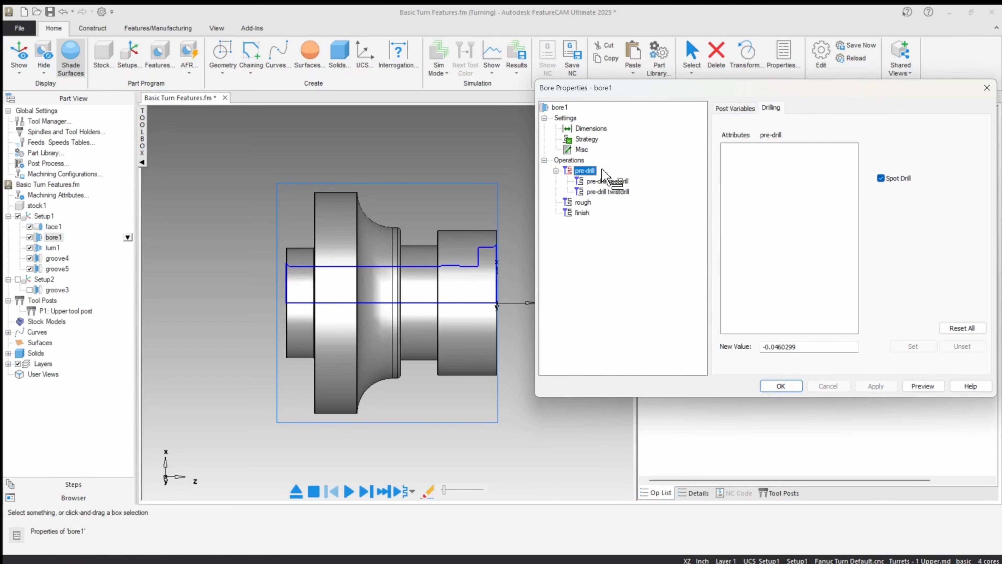
# Step: Turn spot drilling off again for bore1's pre-drill, apply the change, and close the feature's properties
pyautogui.click(881, 178)
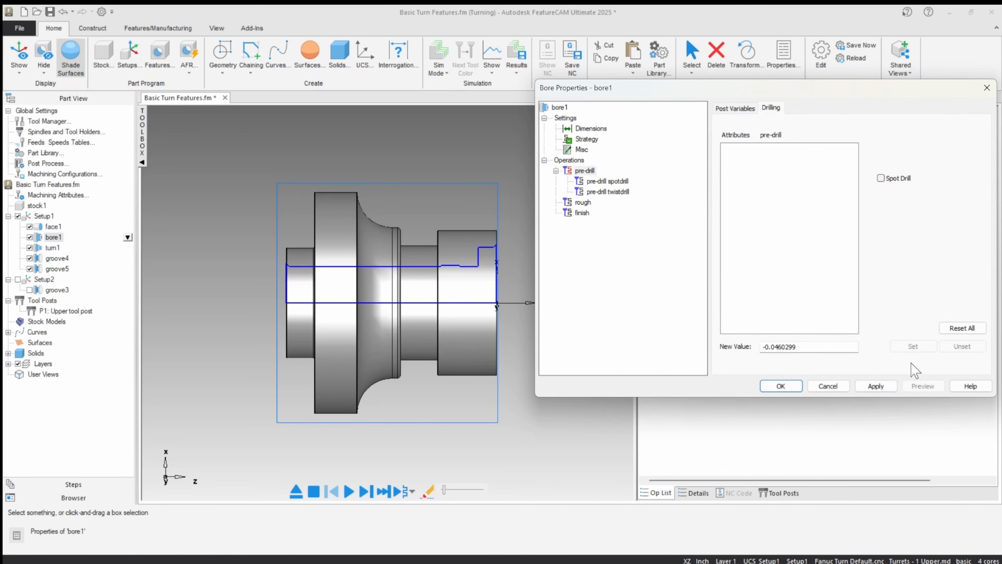
pyautogui.click(875, 386)
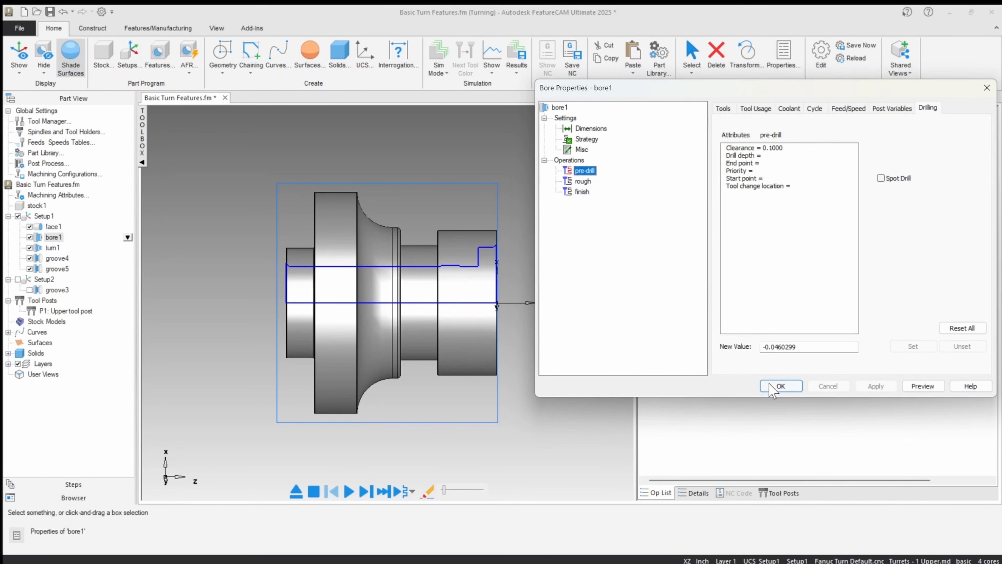
pyautogui.click(780, 386)
# Step: Set the depth of cut of bore1's rough operation to 0.1 and apply the change
pyautogui.doubleClick(54, 237)
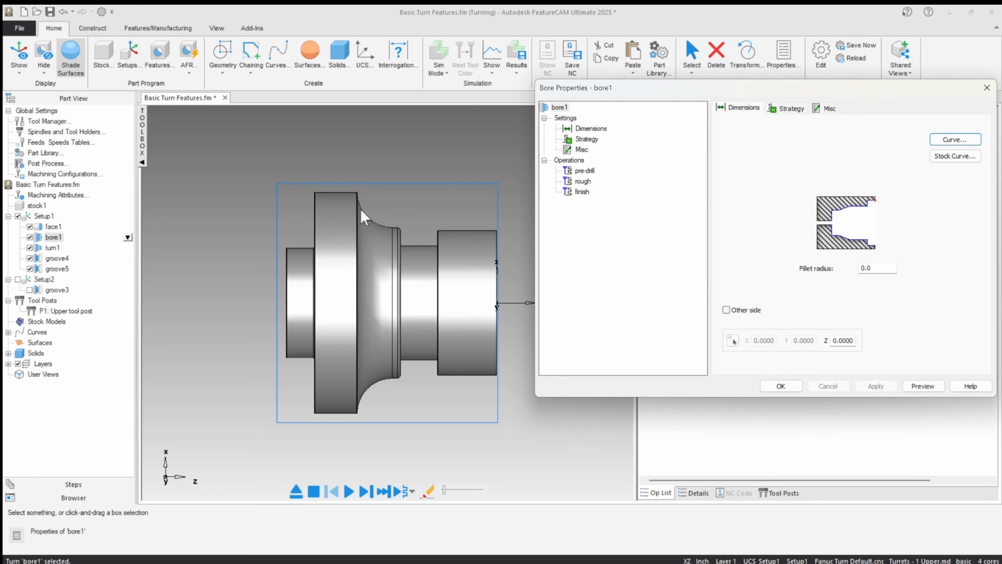
pyautogui.click(583, 181)
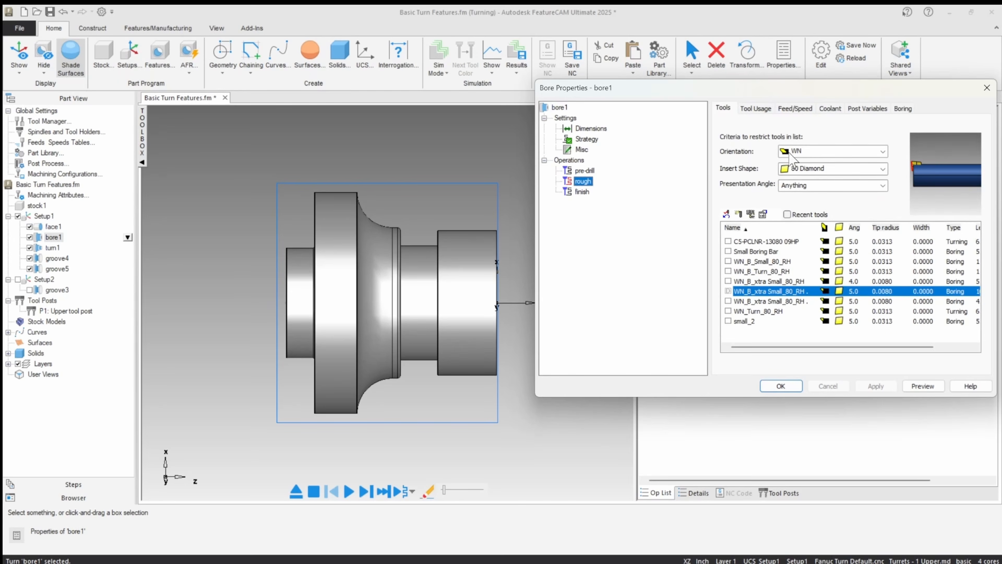
pyautogui.click(901, 111)
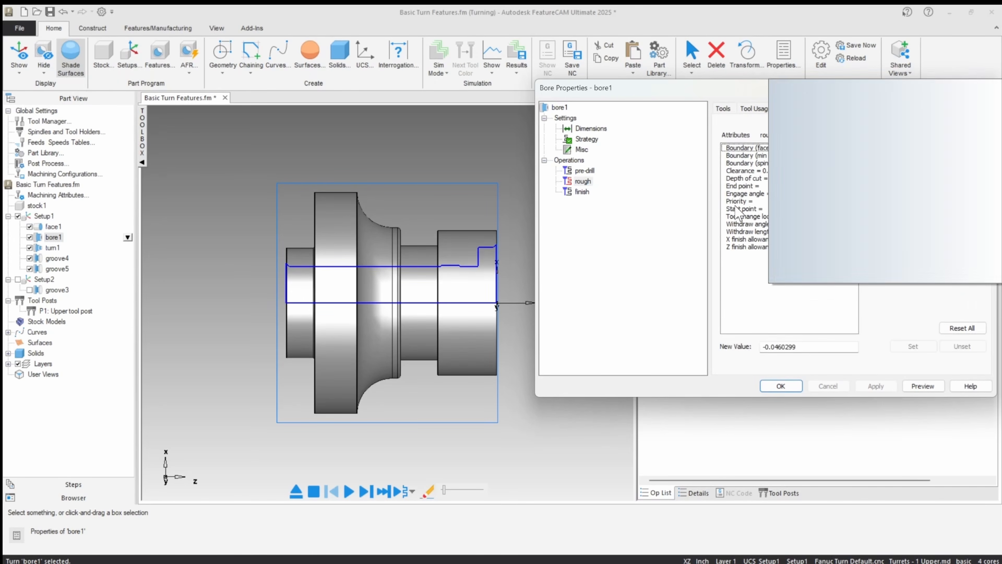
pyautogui.moveTo(636, 92); pyautogui.dragTo(569, 82)
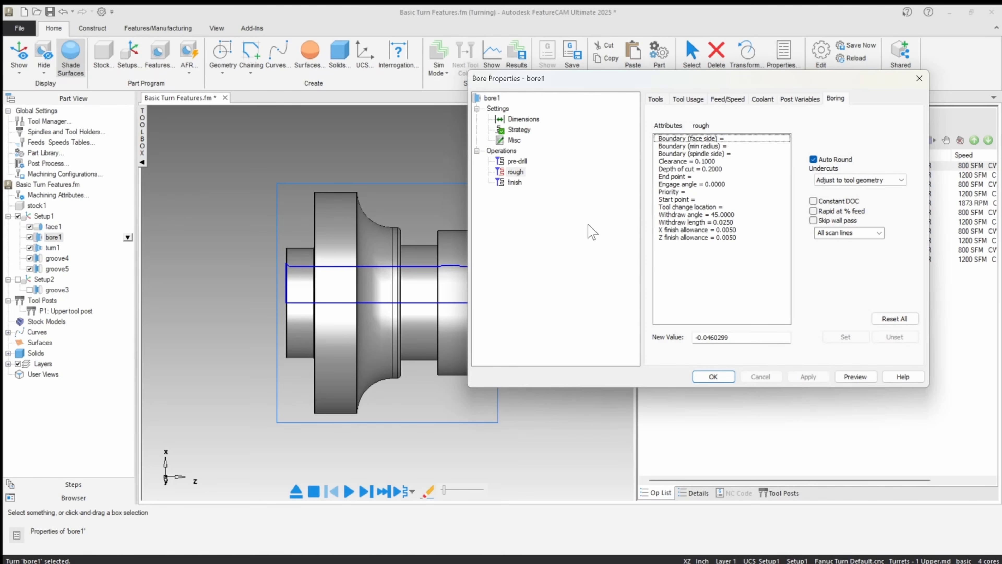
pyautogui.click(671, 169)
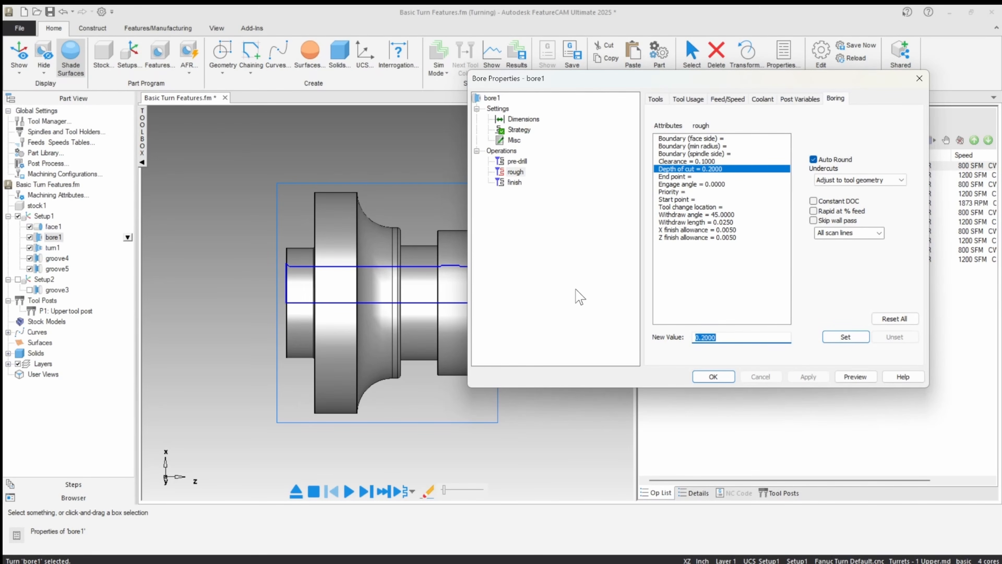
pyautogui.write('.1')
pyautogui.click(846, 337)
pyautogui.click(807, 376)
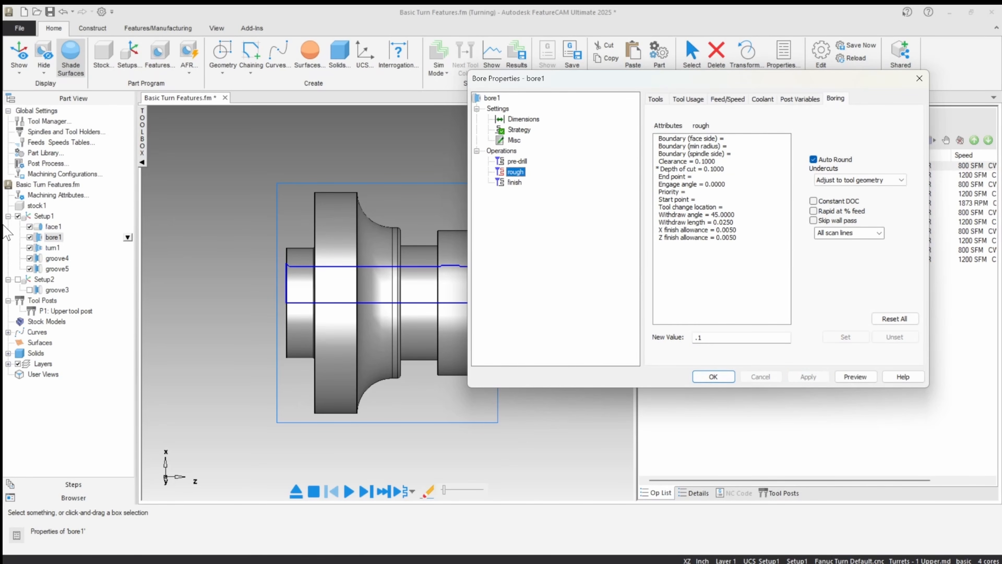
# Step: Set the depth of cut of turn1's rough operation to 0.1, apply the change, and close the feature's properties
pyautogui.click(52, 248)
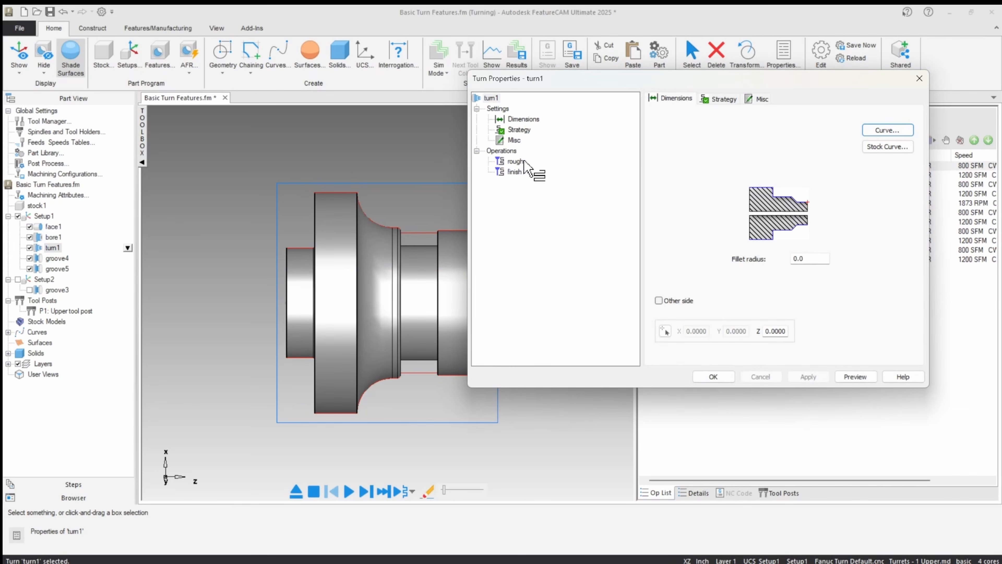
pyautogui.click(516, 162)
pyautogui.click(838, 99)
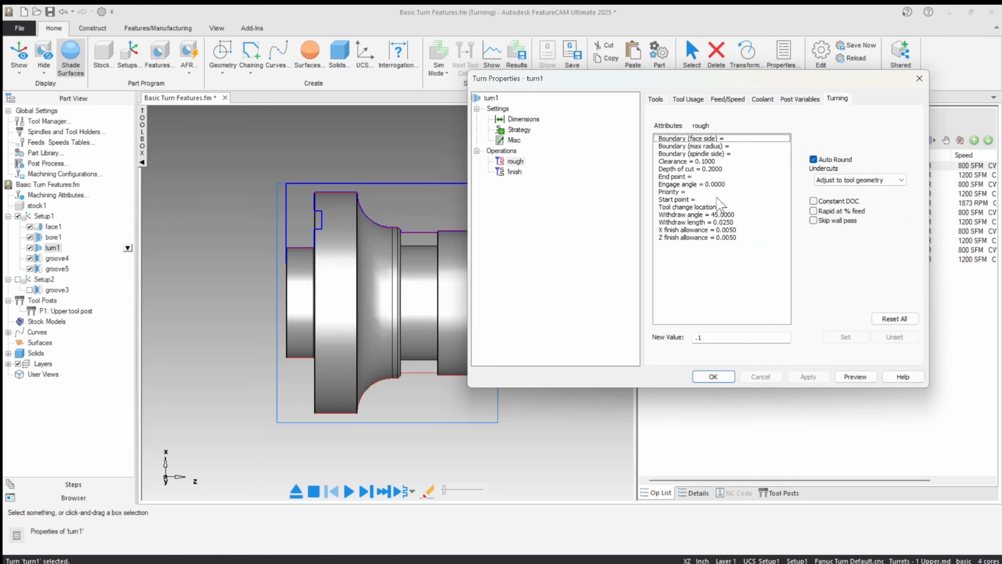
pyautogui.click(699, 169)
pyautogui.write('.1')
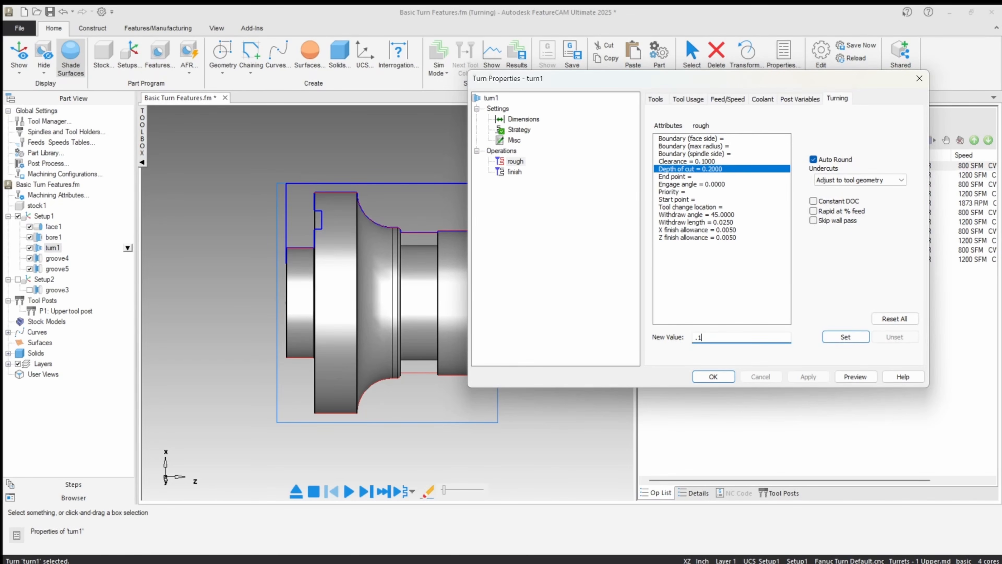
pyautogui.click(846, 337)
pyautogui.click(809, 377)
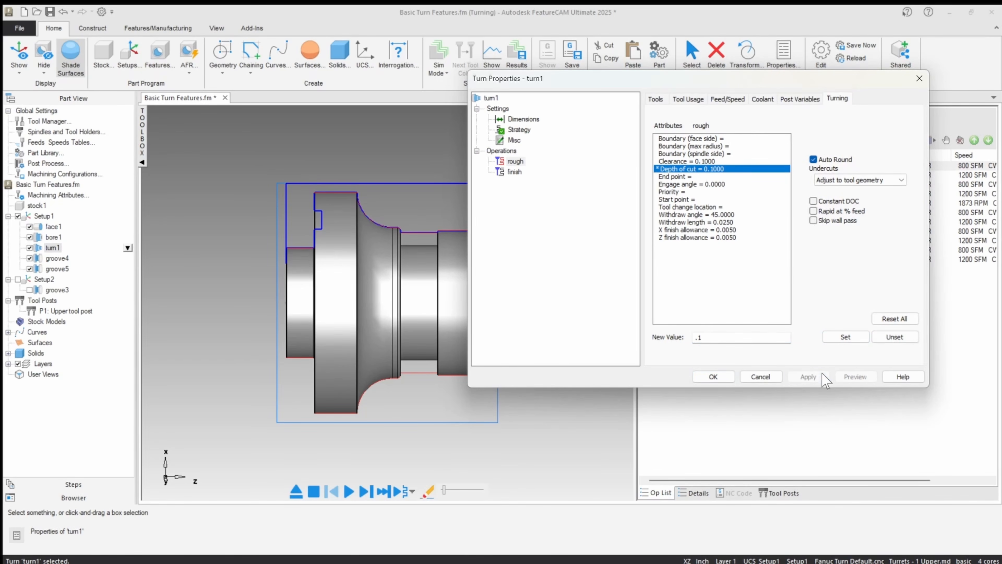
pyautogui.moveTo(776, 231)
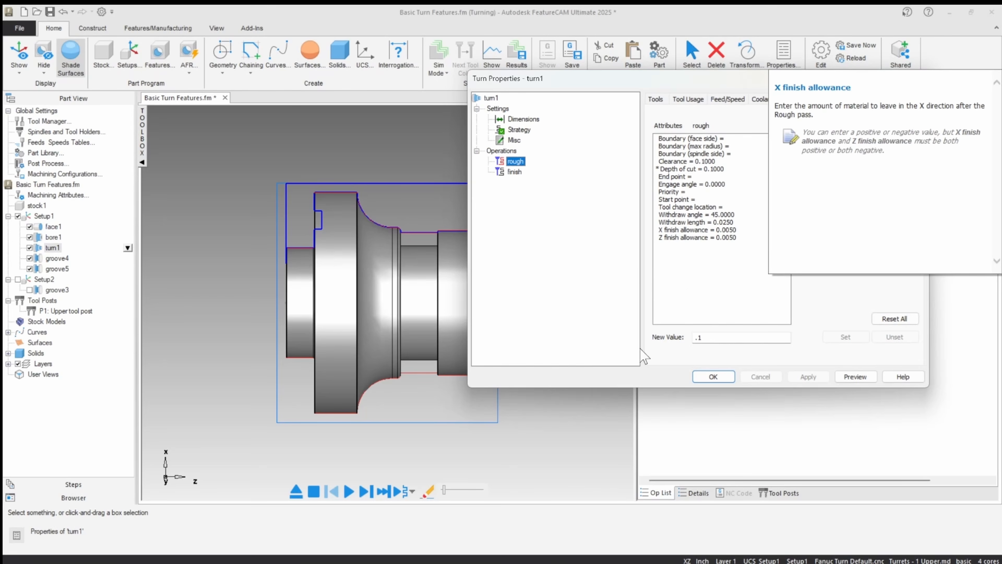
pyautogui.click(713, 377)
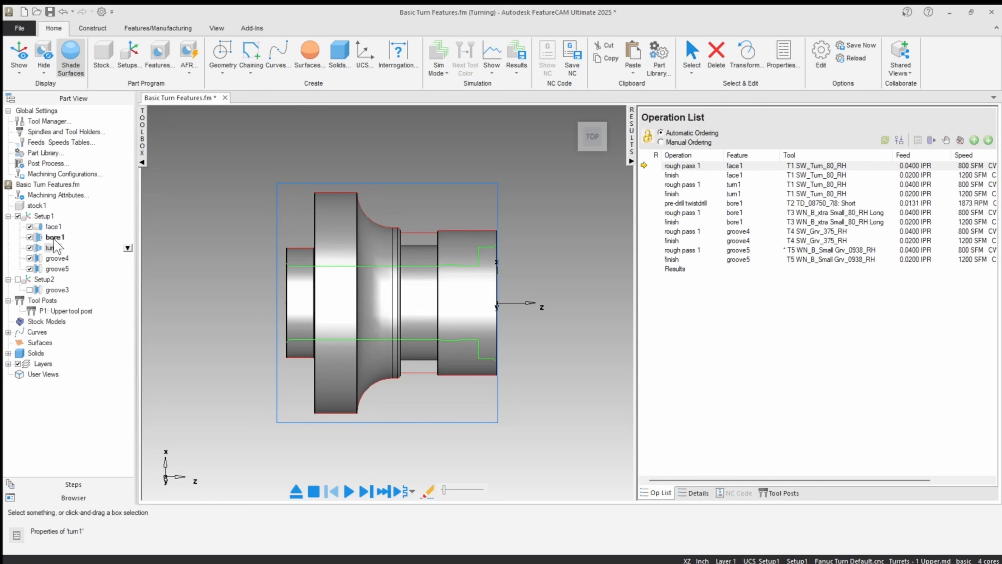
# Step: Review the turning attributes of turn1's rough operation and the curve the feature is built from
pyautogui.doubleClick(52, 248)
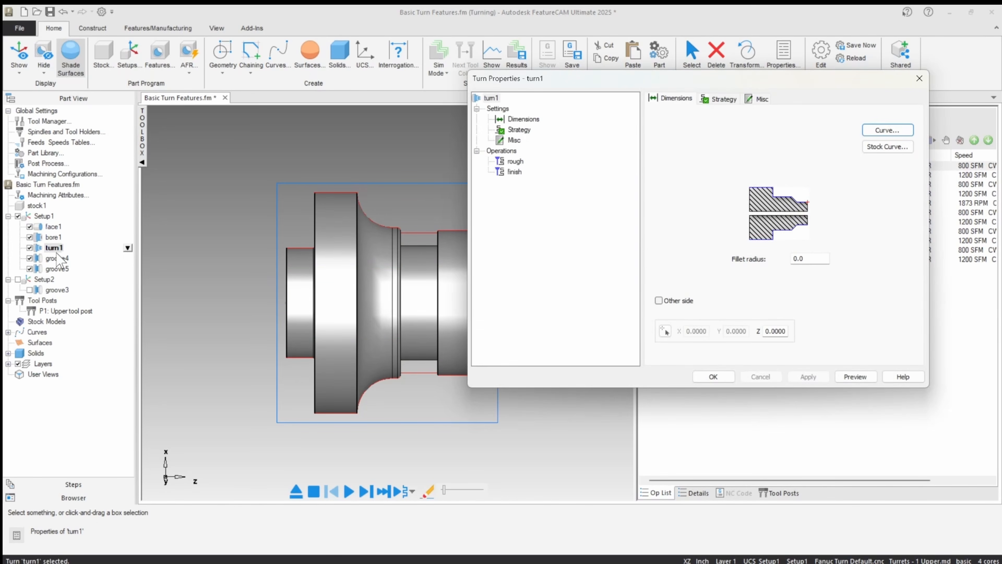
pyautogui.click(516, 161)
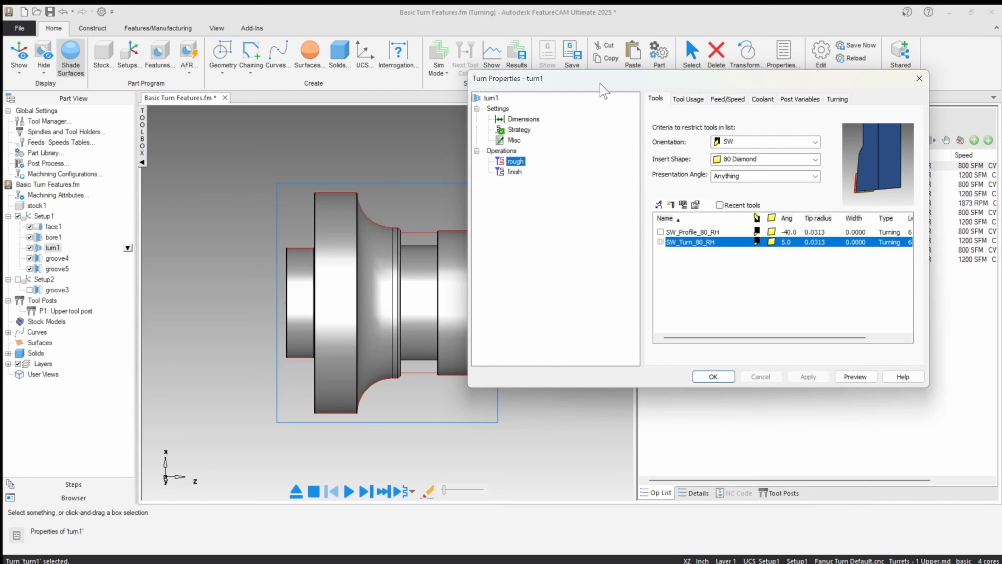
pyautogui.moveTo(604, 83); pyautogui.dragTo(660, 81)
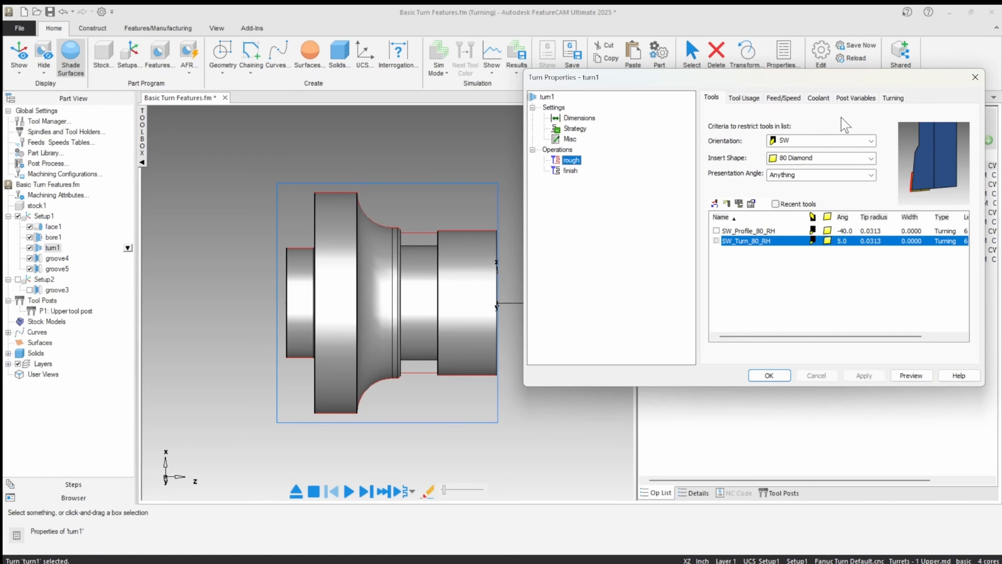
pyautogui.click(891, 103)
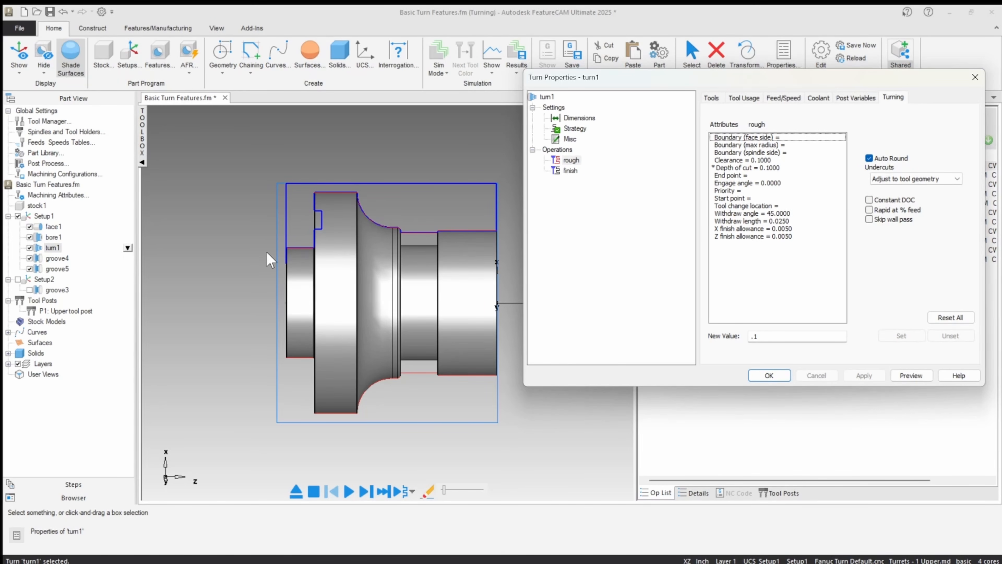
pyautogui.moveTo(281, 253)
pyautogui.mouseDown(button='middle')
pyautogui.moveTo(378, 254)
pyautogui.moveTo(291, 247)
pyautogui.mouseUp(button='middle')
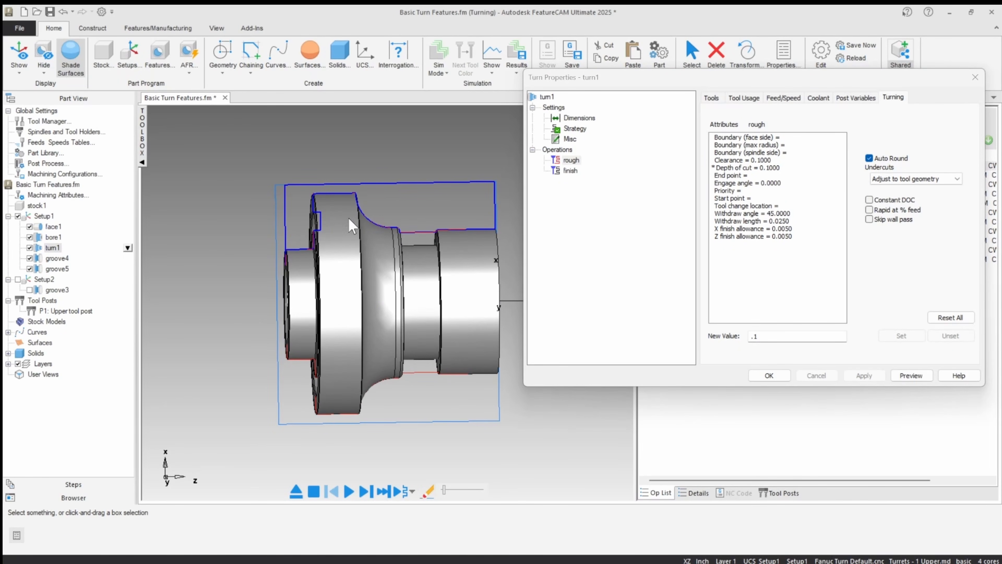
pyautogui.click(583, 119)
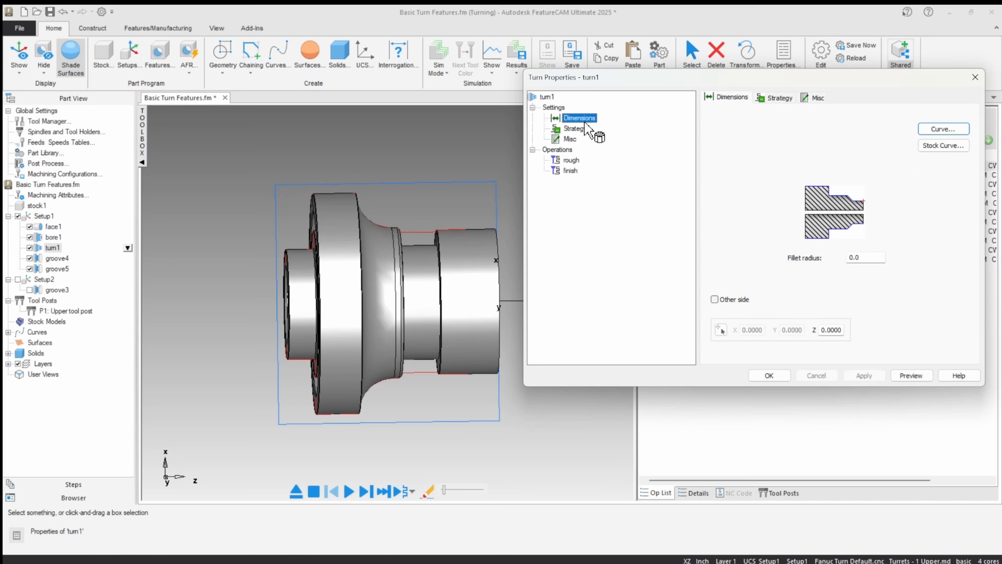
pyautogui.click(939, 130)
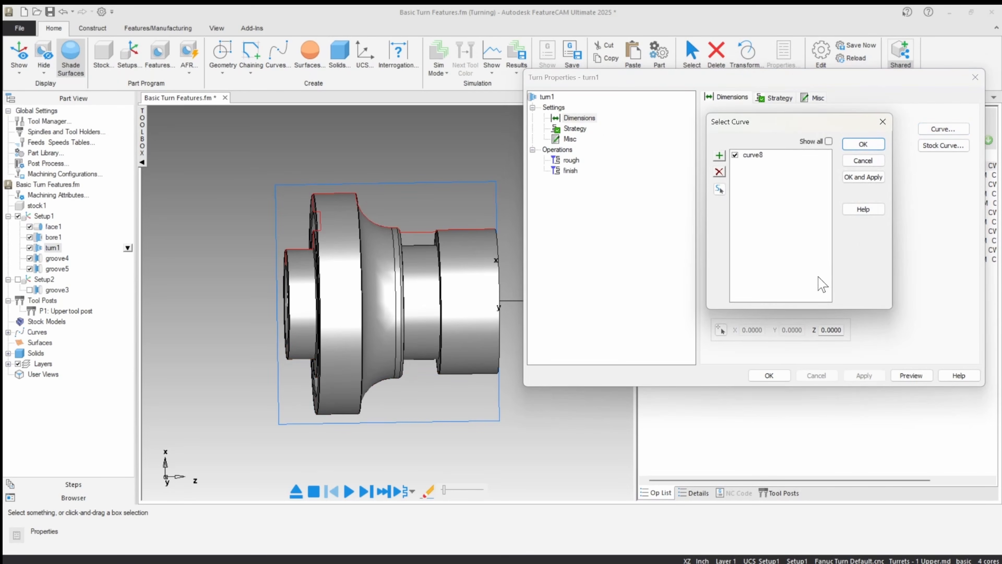
pyautogui.click(863, 161)
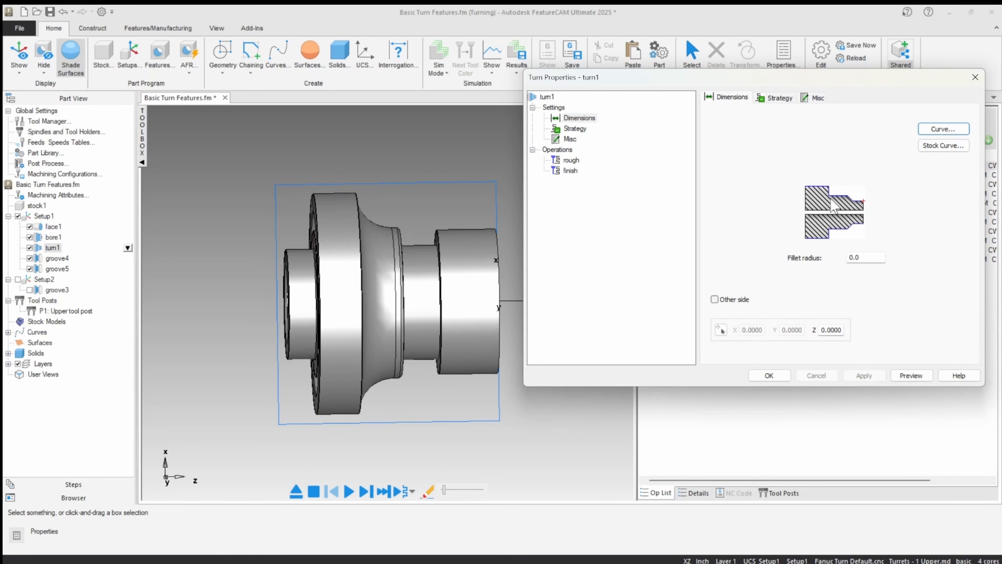
# Step: Set the undercuts option of turn1's rough operation to Remove all undercuts, apply it, and check the boundary attributes
pyautogui.click(571, 160)
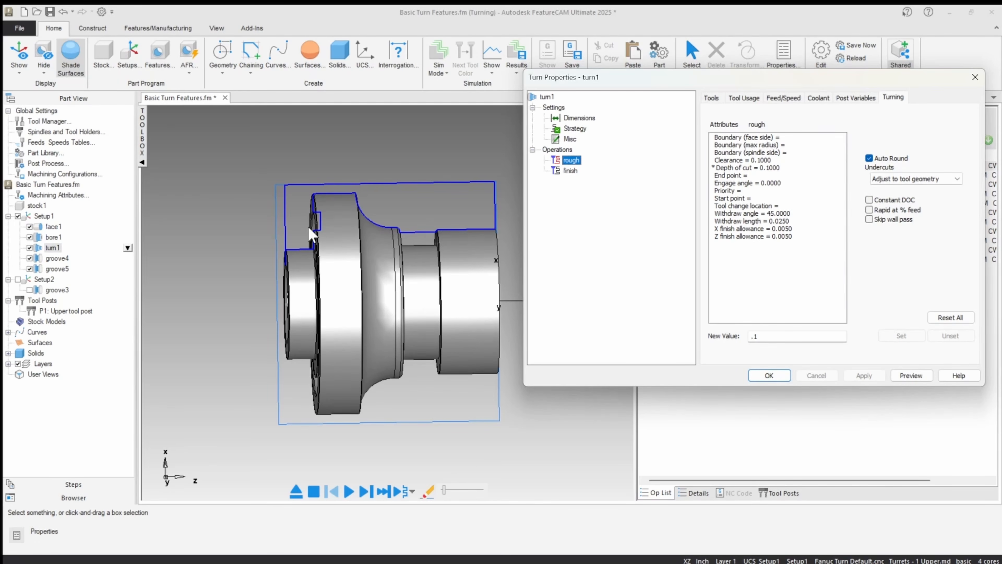
pyautogui.click(871, 178)
pyautogui.click(878, 202)
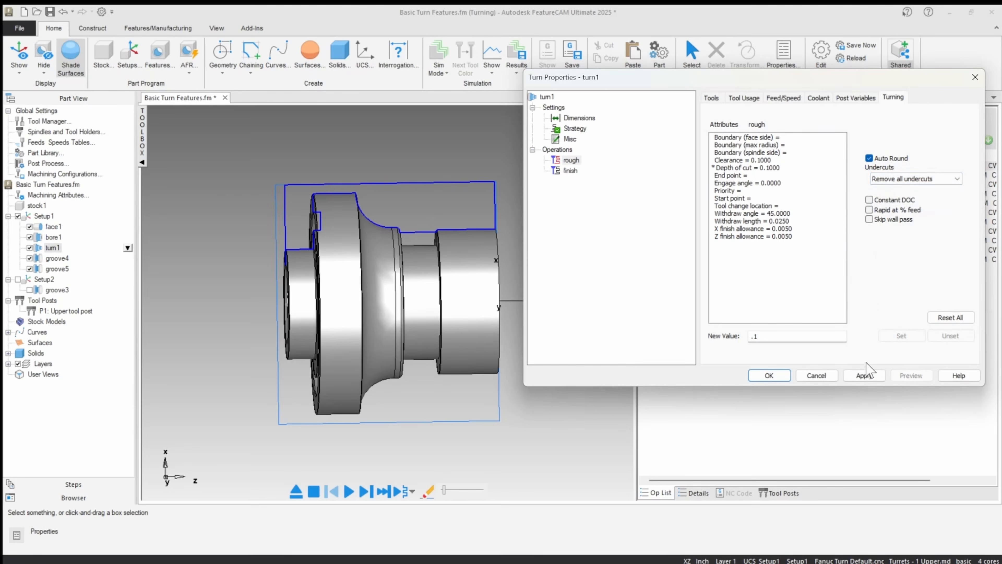
pyautogui.click(864, 375)
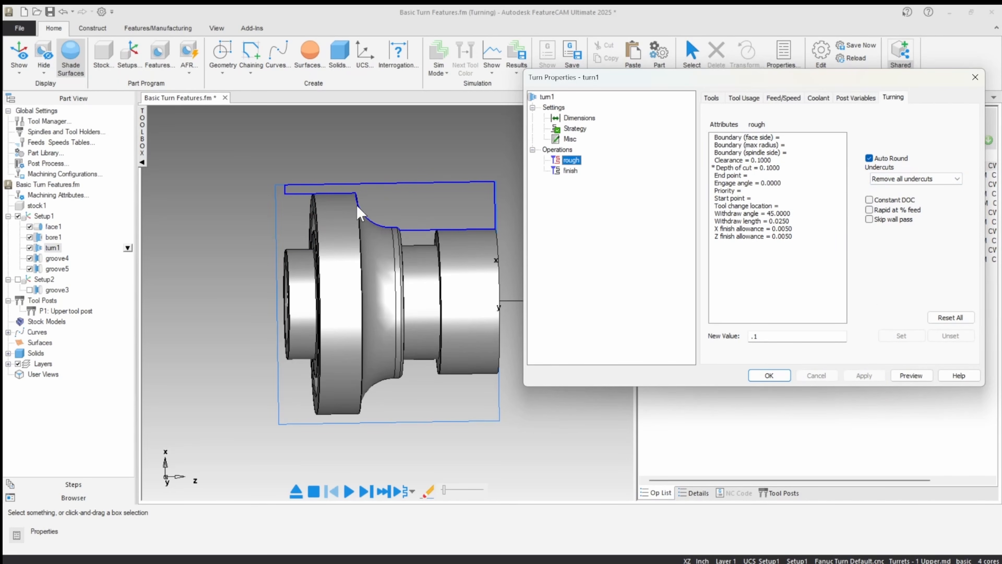
pyautogui.moveTo(357, 206)
pyautogui.mouseDown(button='middle')
pyautogui.moveTo(310, 201)
pyautogui.moveTo(348, 194)
pyautogui.mouseUp(button='middle')
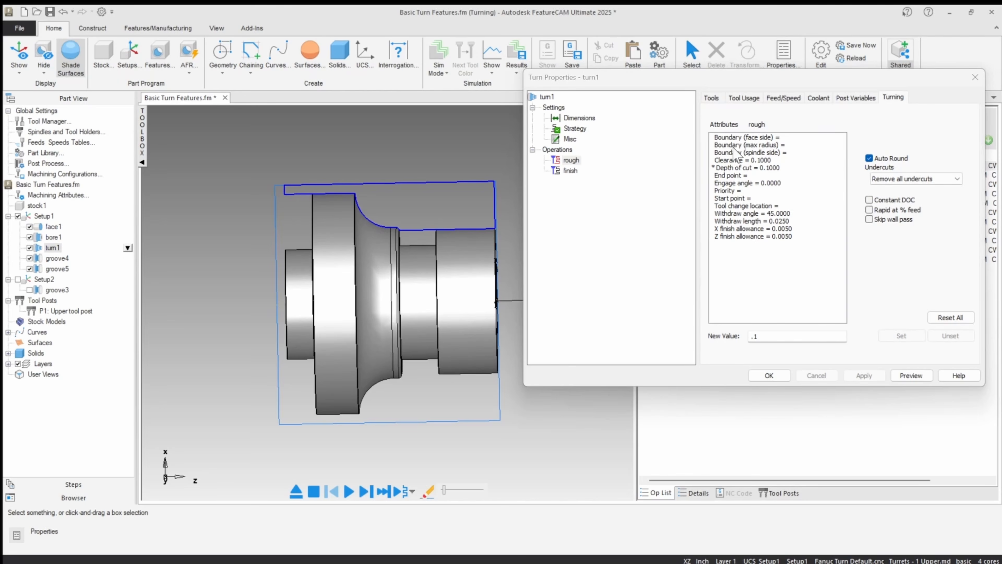
pyautogui.click(738, 137)
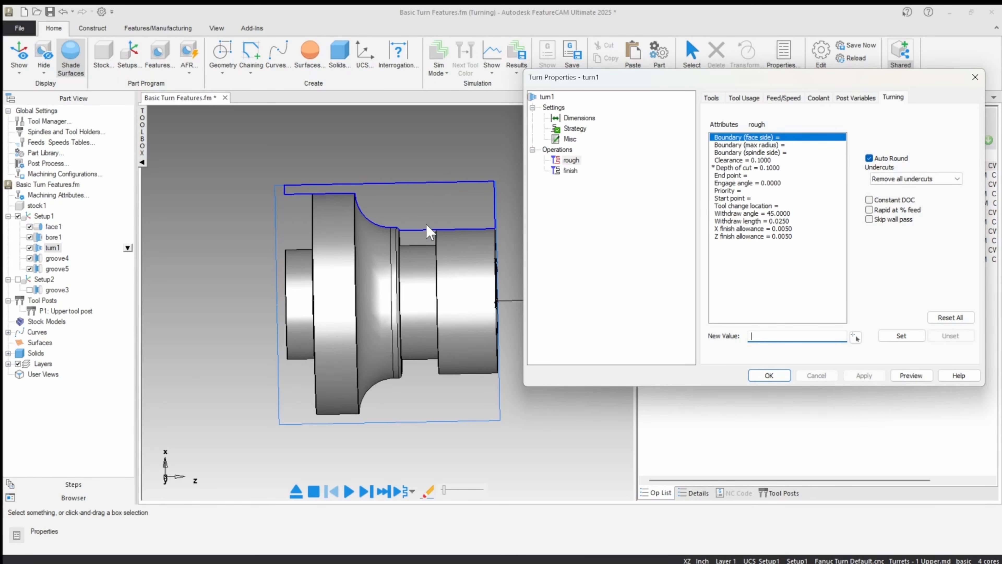
pyautogui.click(752, 152)
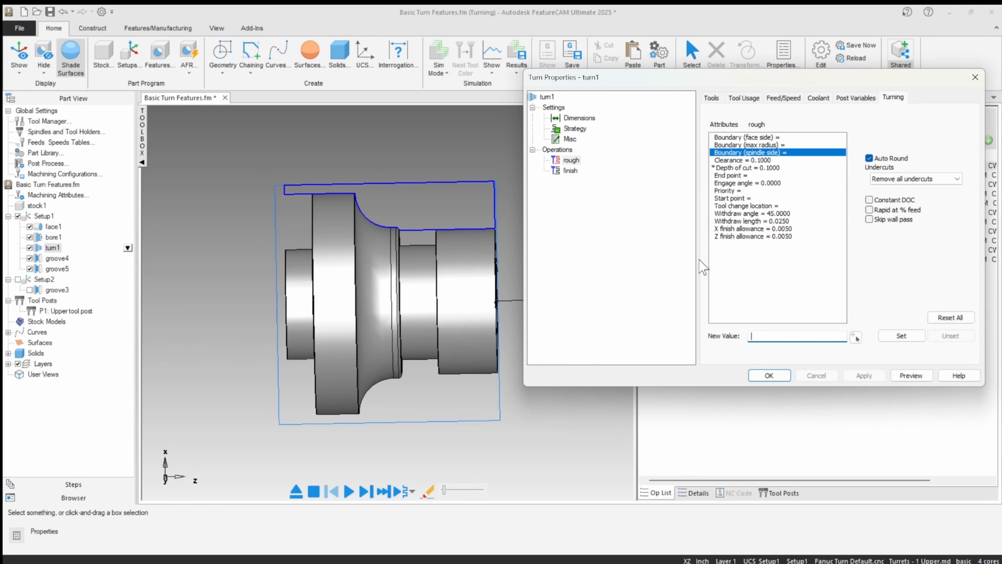
# Step: Set the undercuts option of turn1's finish operation to Remove all undercuts, apply it, and close the feature's properties
pyautogui.click(570, 171)
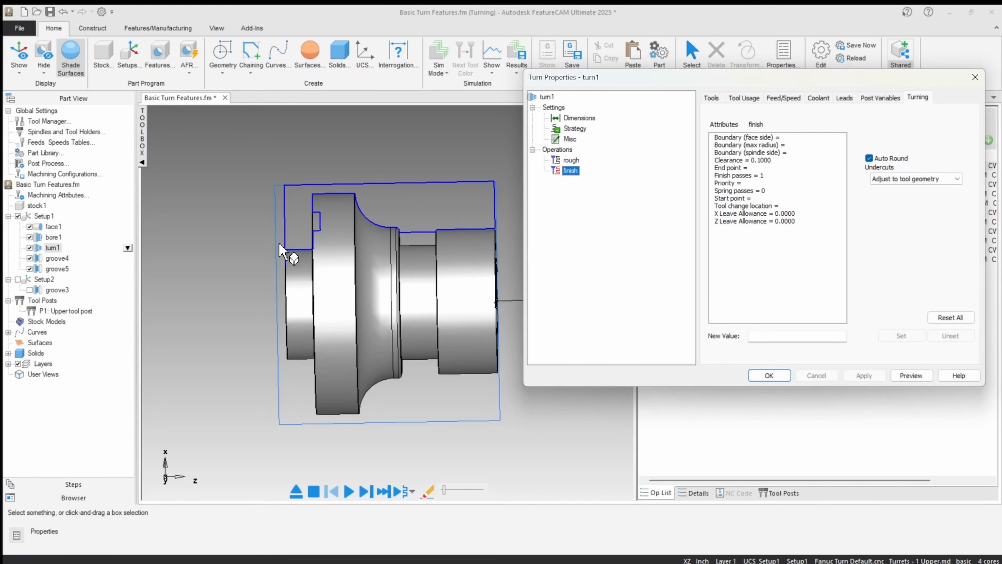
pyautogui.click(915, 179)
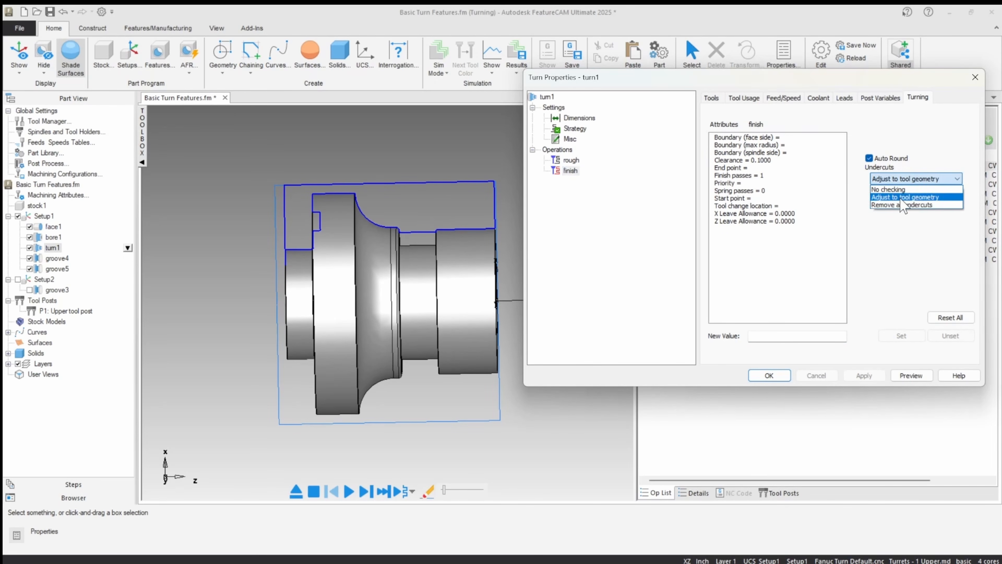
pyautogui.click(907, 205)
pyautogui.click(864, 375)
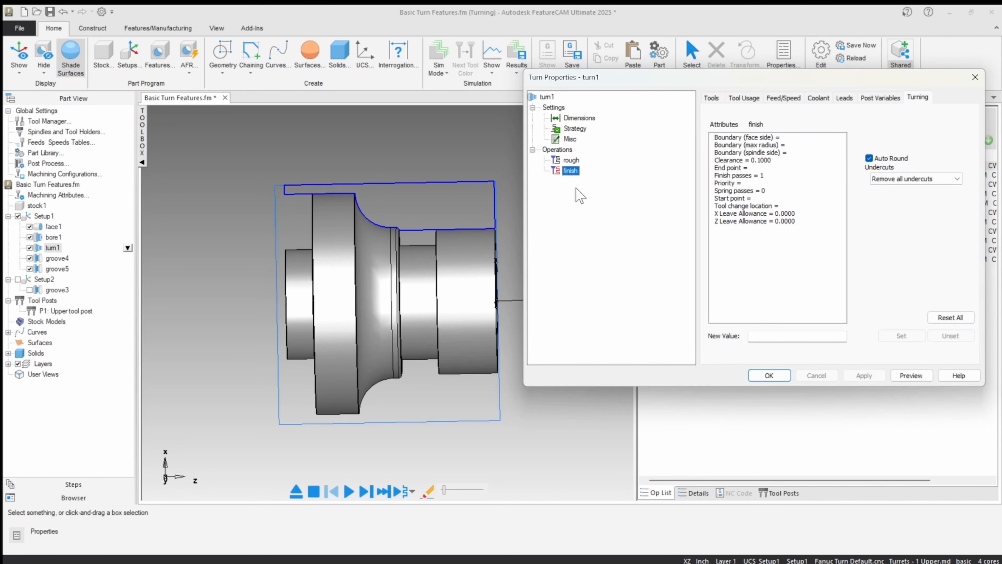
pyautogui.click(762, 378)
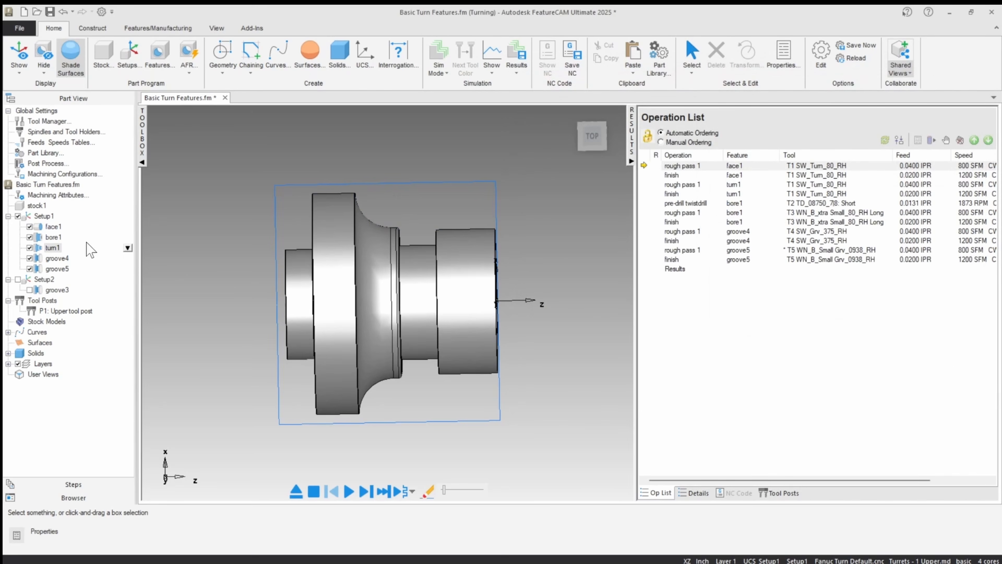
# Step: Set the undercuts option of bore1's rough operation to Remove all undercuts and apply the change
pyautogui.doubleClick(58, 238)
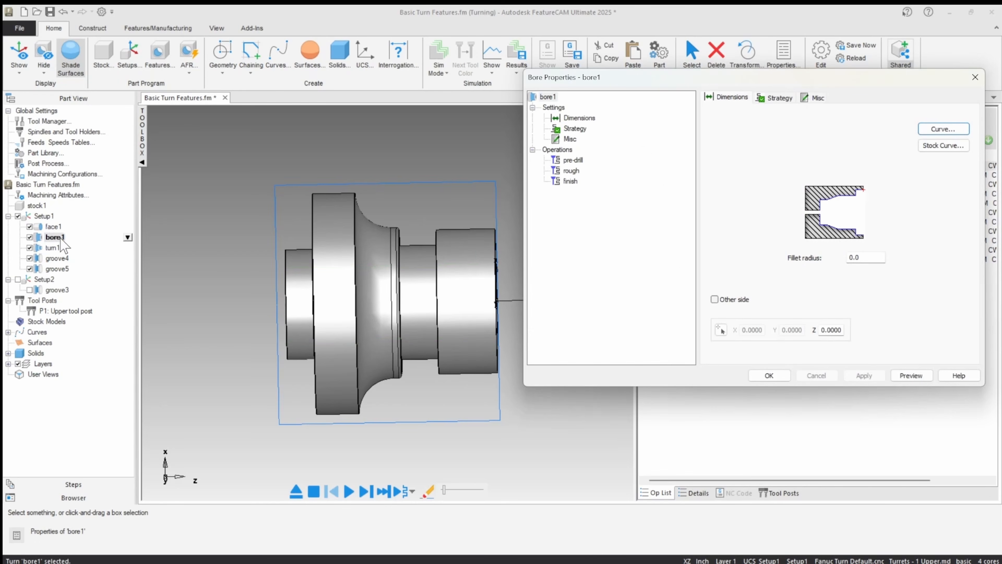
pyautogui.click(571, 171)
pyautogui.click(891, 98)
pyautogui.click(911, 179)
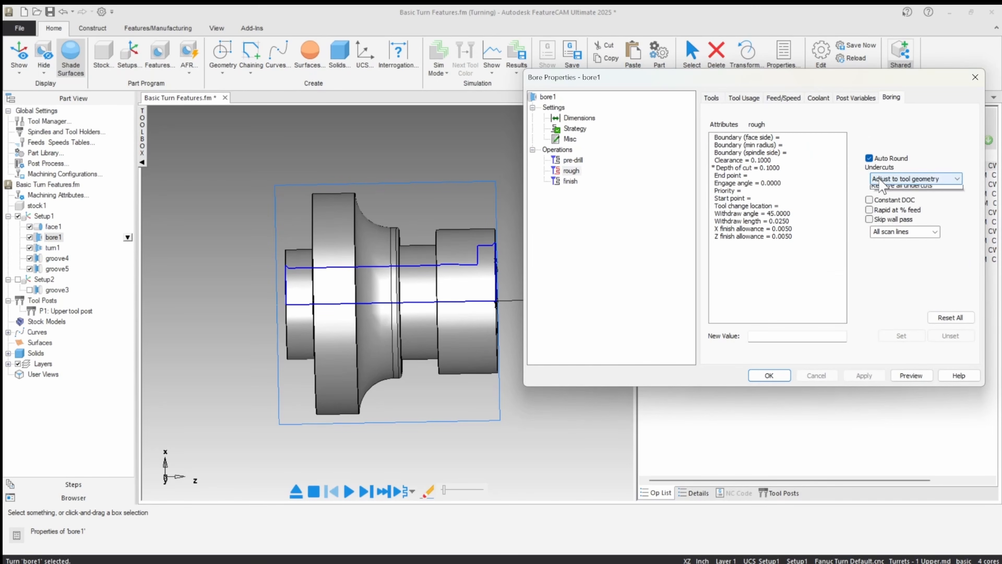
pyautogui.click(904, 205)
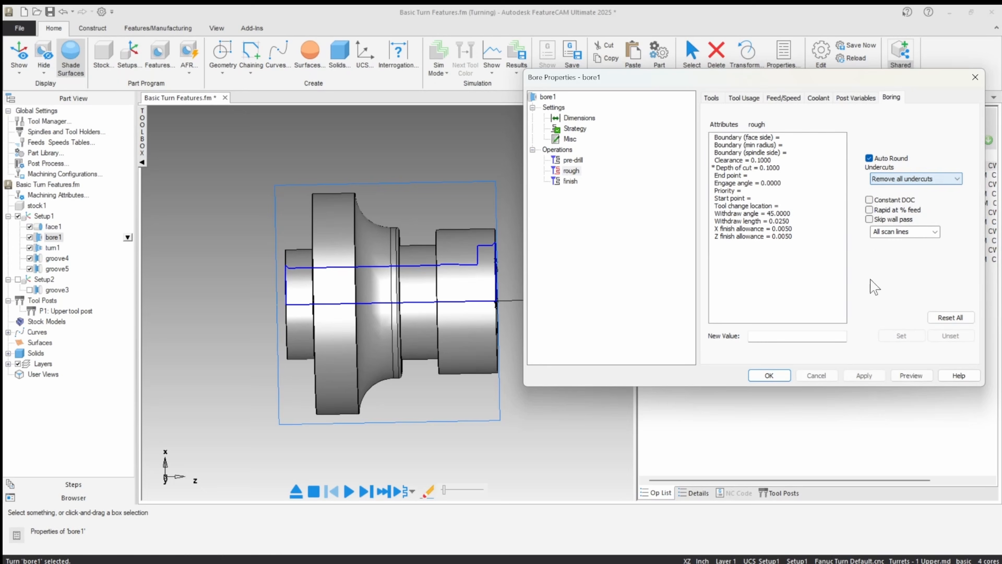
pyautogui.click(863, 375)
# Step: Set the undercuts option of bore1's finish operation to Remove all undercuts, apply it, and close the feature's properties
pyautogui.click(916, 179)
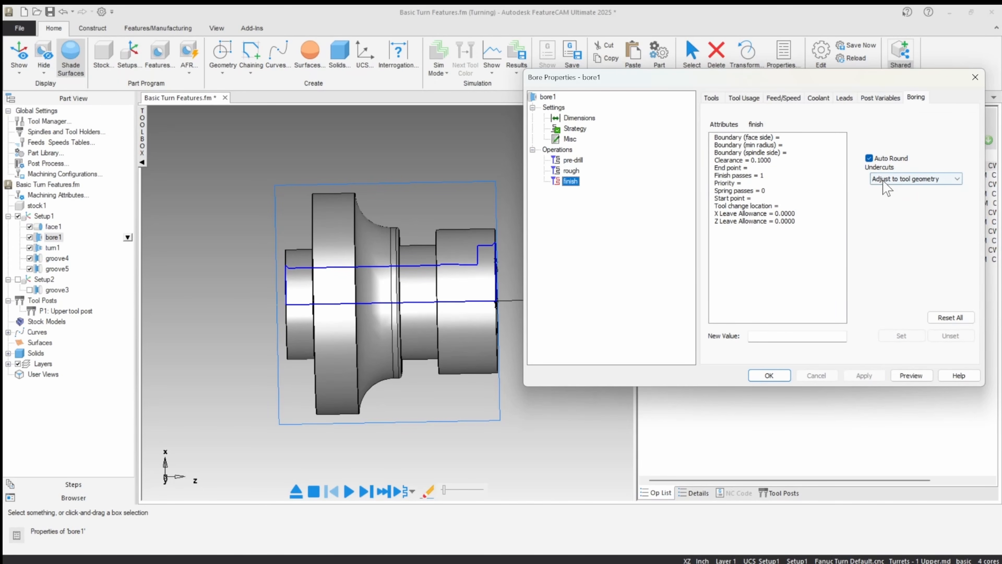
pyautogui.click(904, 216)
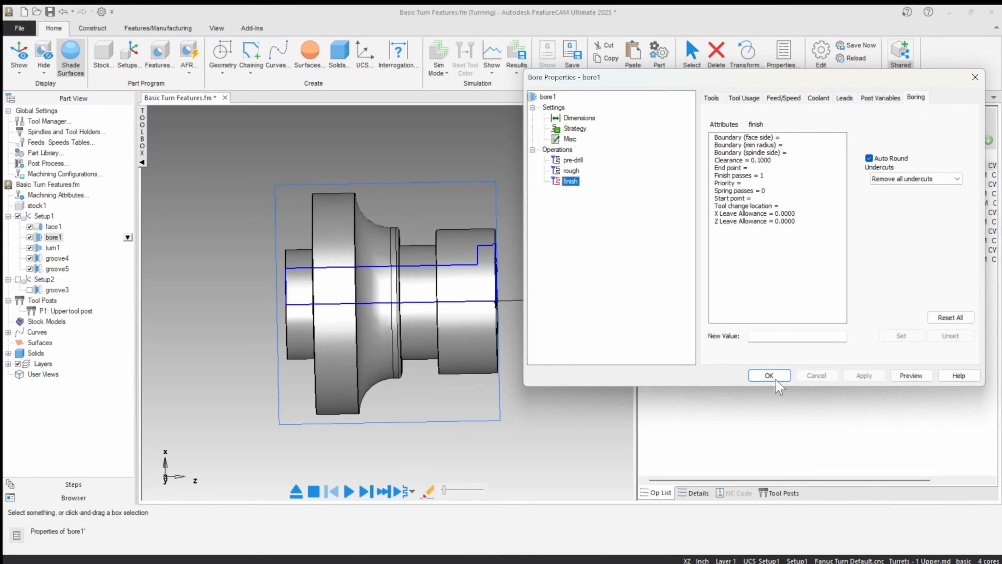
pyautogui.click(769, 375)
# Step: Simulate all of the part's turning operations to check the machined result, and clear the simulation
pyautogui.click(320, 151)
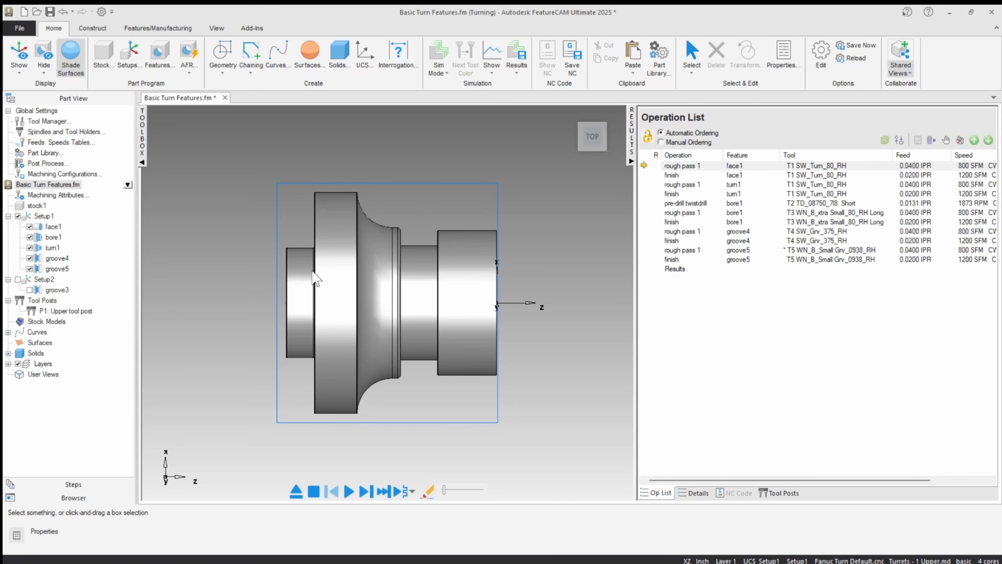
pyautogui.click(349, 491)
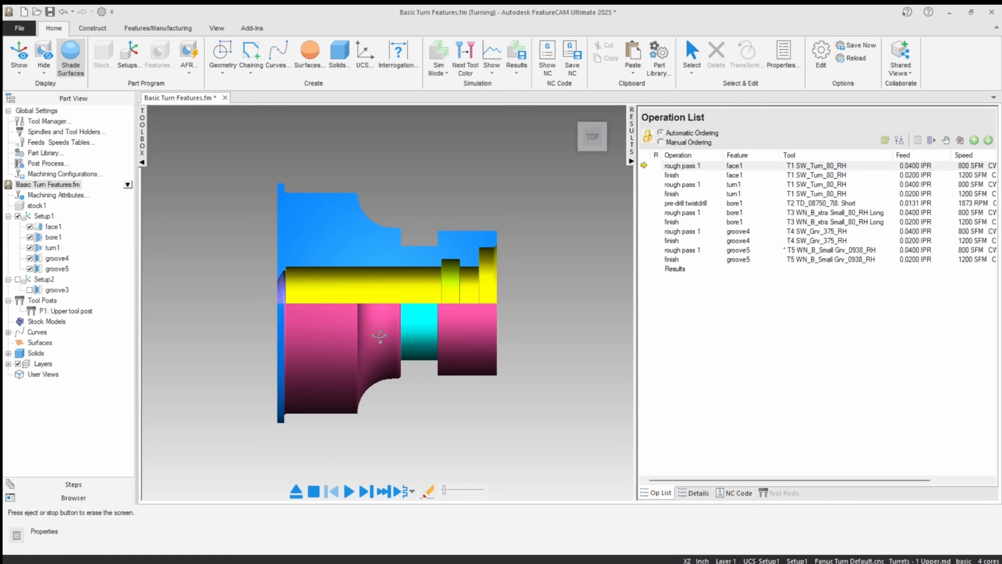
pyautogui.click(296, 491)
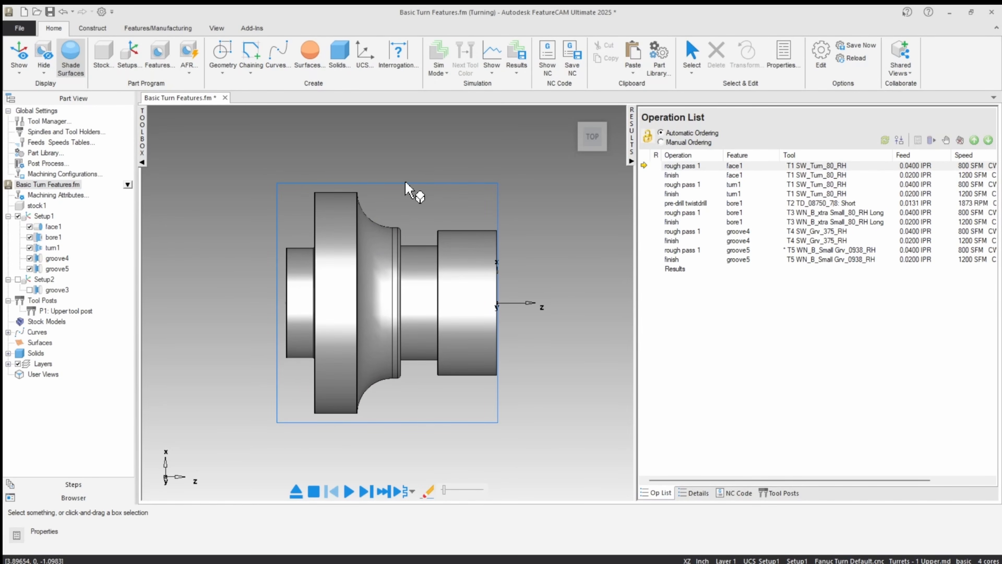
# Step: Start a new turning feature of type Thread defined from dimensions and proceed to its dimension settings
pyautogui.click(158, 53)
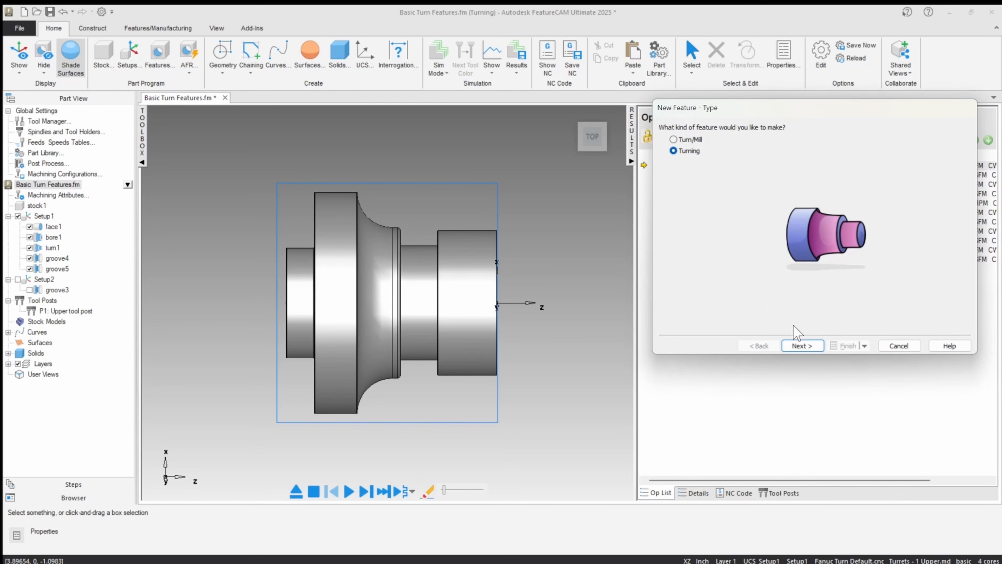
pyautogui.click(801, 346)
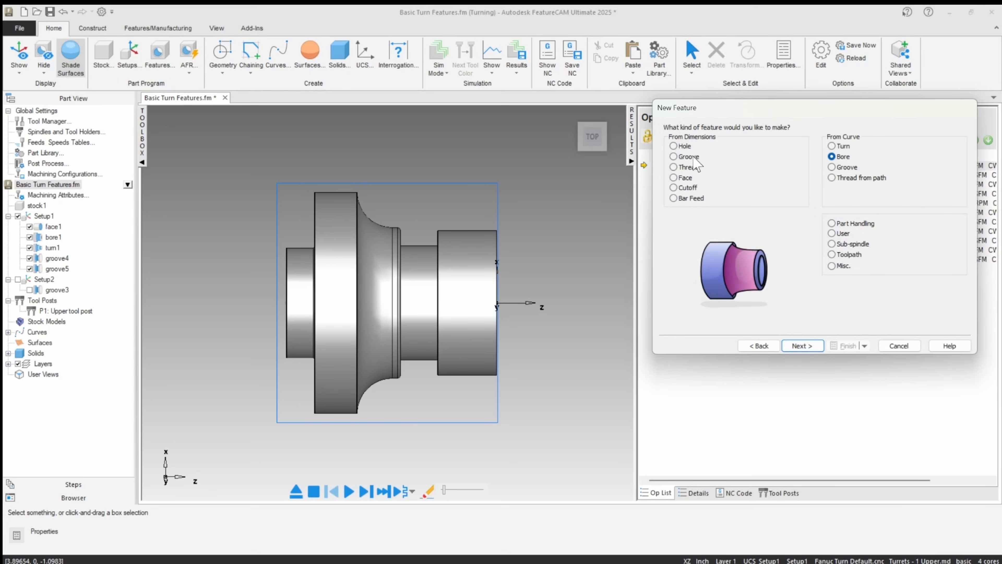
pyautogui.click(678, 167)
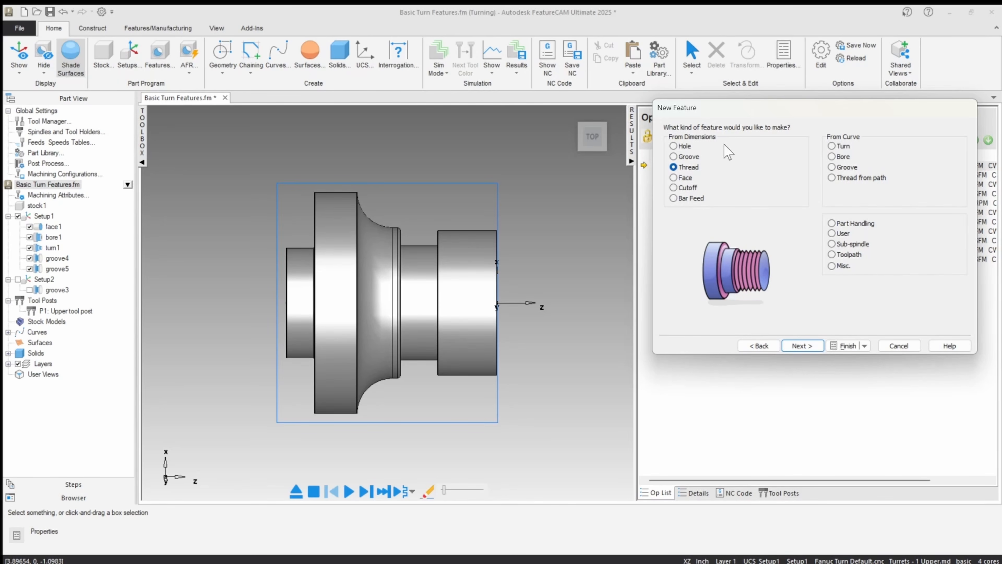
pyautogui.click(12, 335)
pyautogui.click(8, 332)
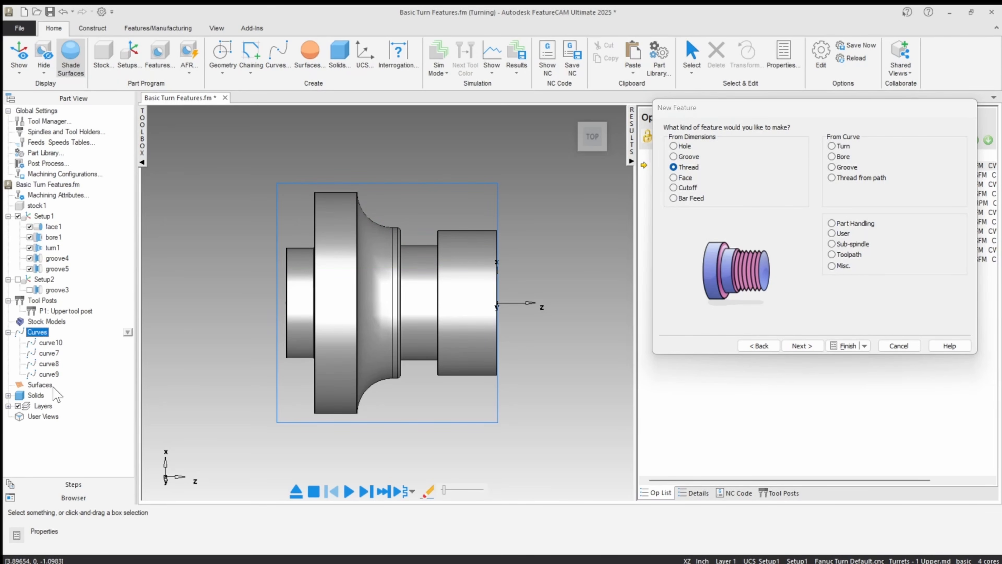
pyautogui.click(8, 333)
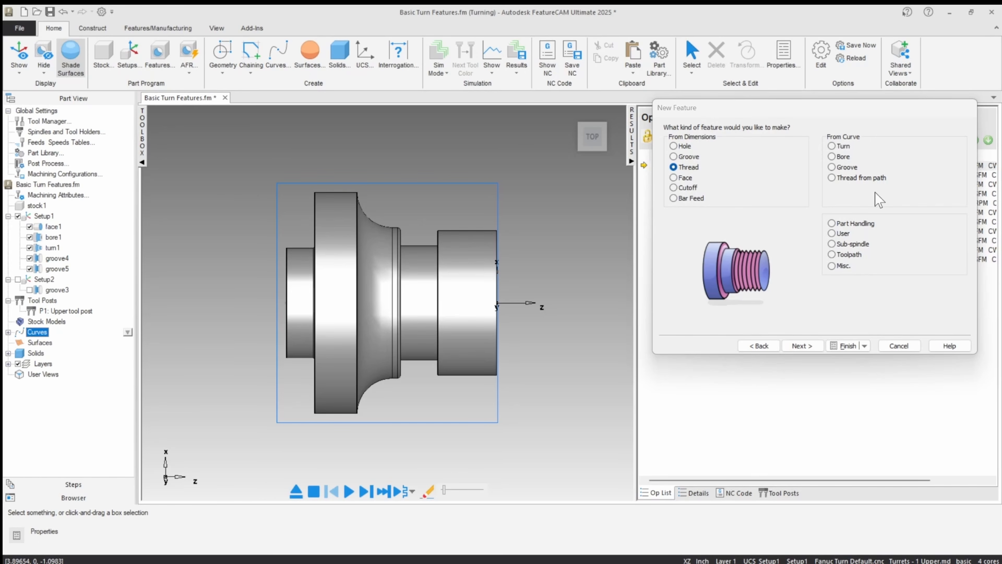
pyautogui.click(803, 346)
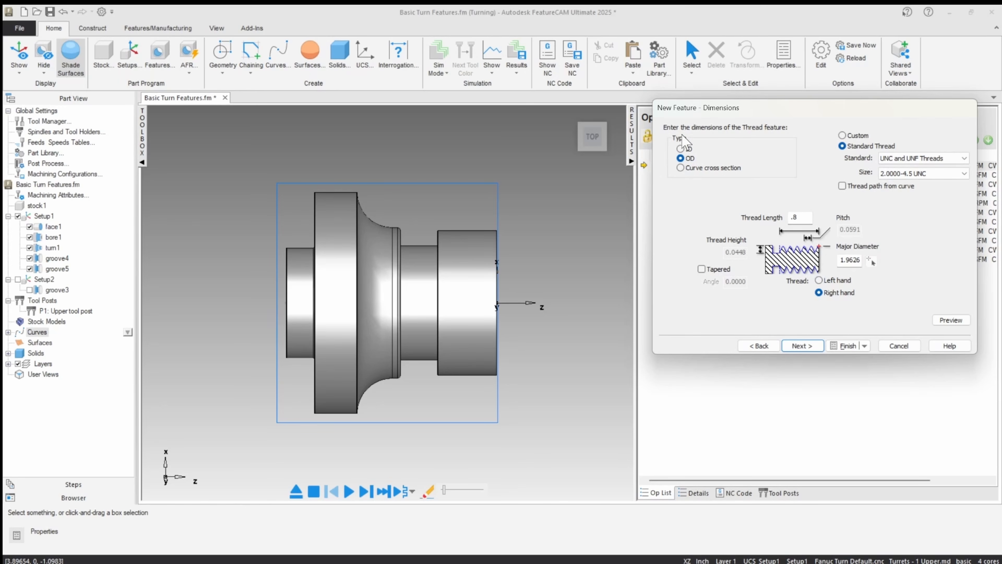
# Step: Define the OD thread as a standard thread using the ISO Metric Threads standard
pyautogui.click(843, 136)
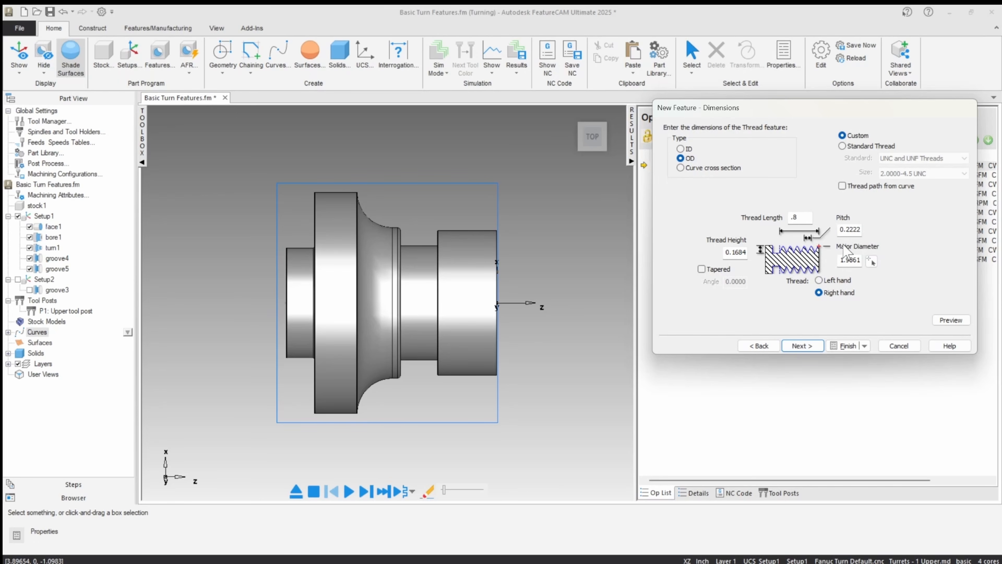
pyautogui.click(842, 146)
pyautogui.click(918, 160)
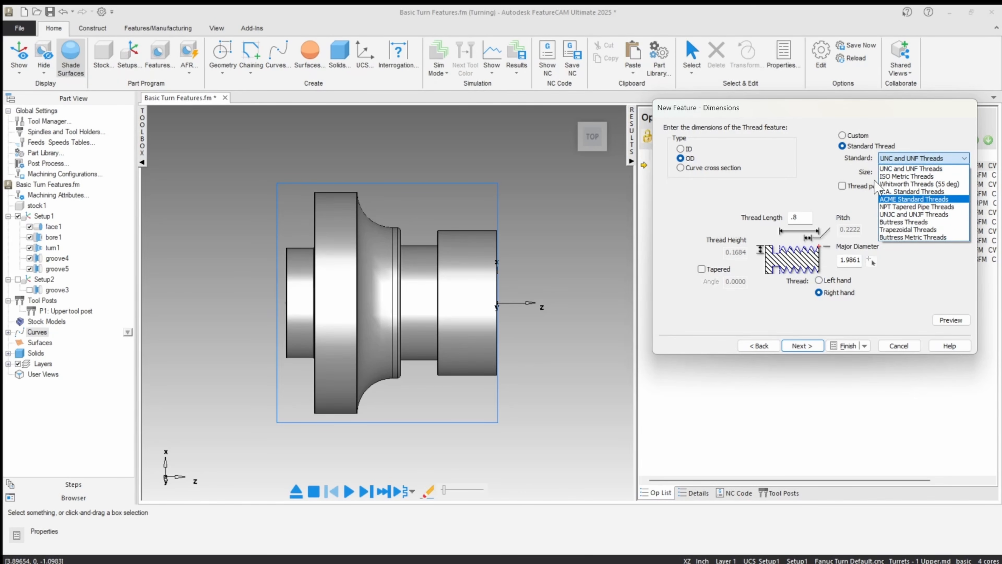
pyautogui.click(885, 178)
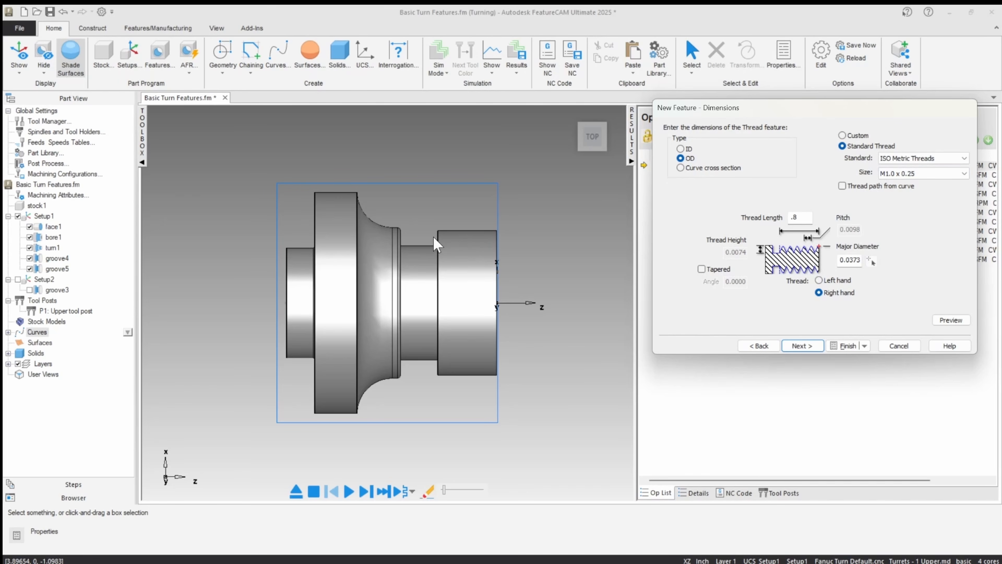
# Step: Set the OD thread size to M50 x 1.5 and preview it on the part's front cylinder
pyautogui.click(896, 174)
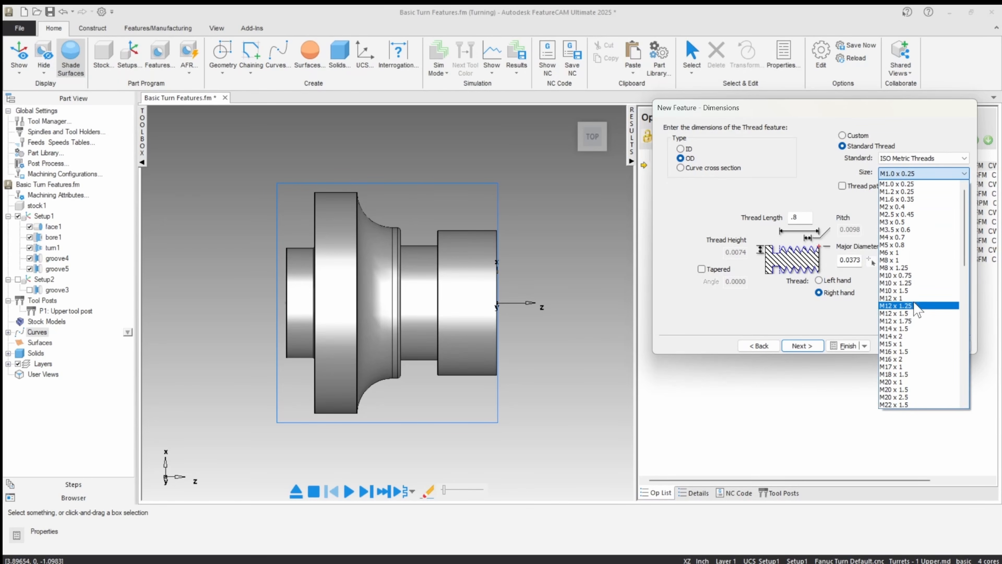
pyautogui.scroll(-8, 914, 310)
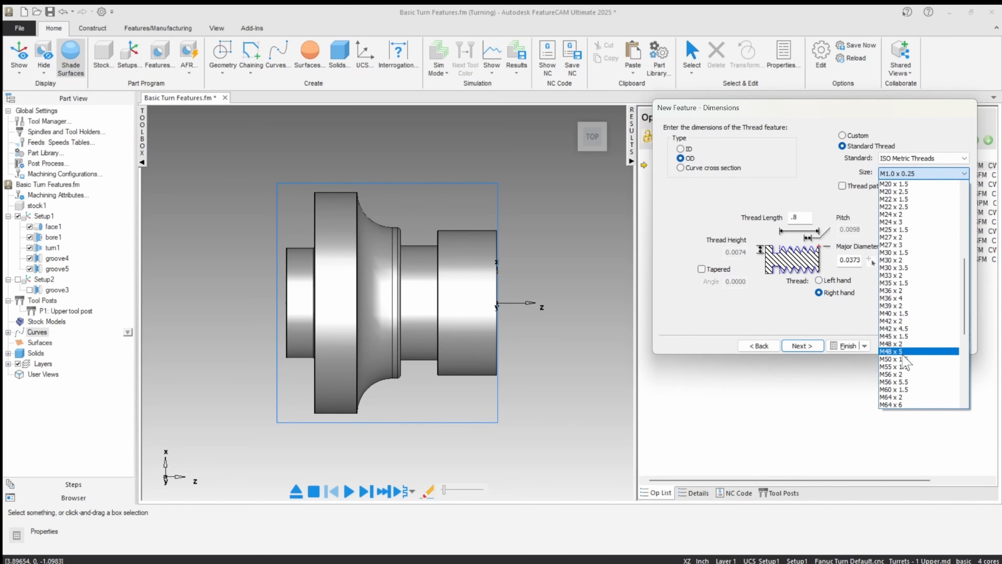
pyautogui.click(903, 359)
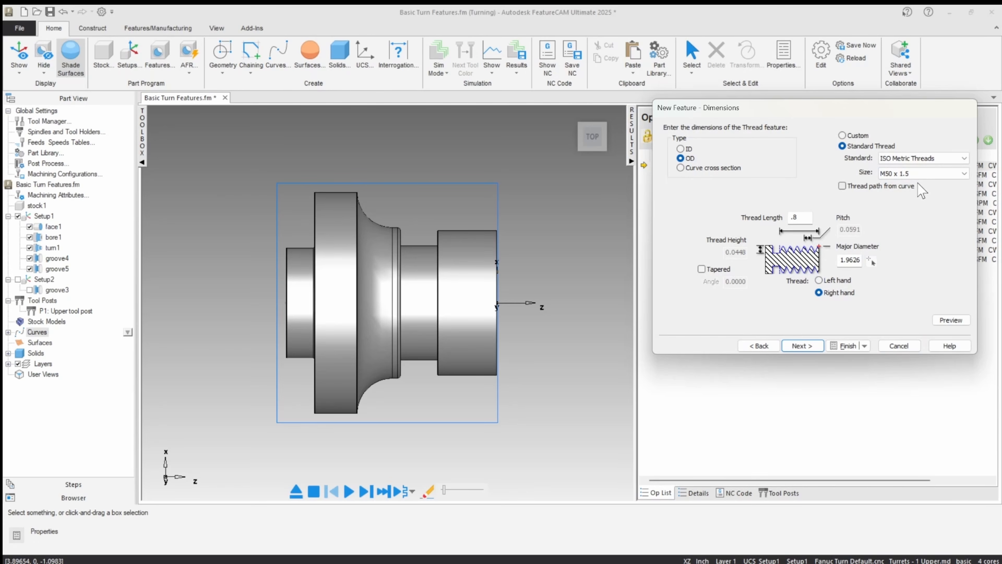
pyautogui.click(949, 320)
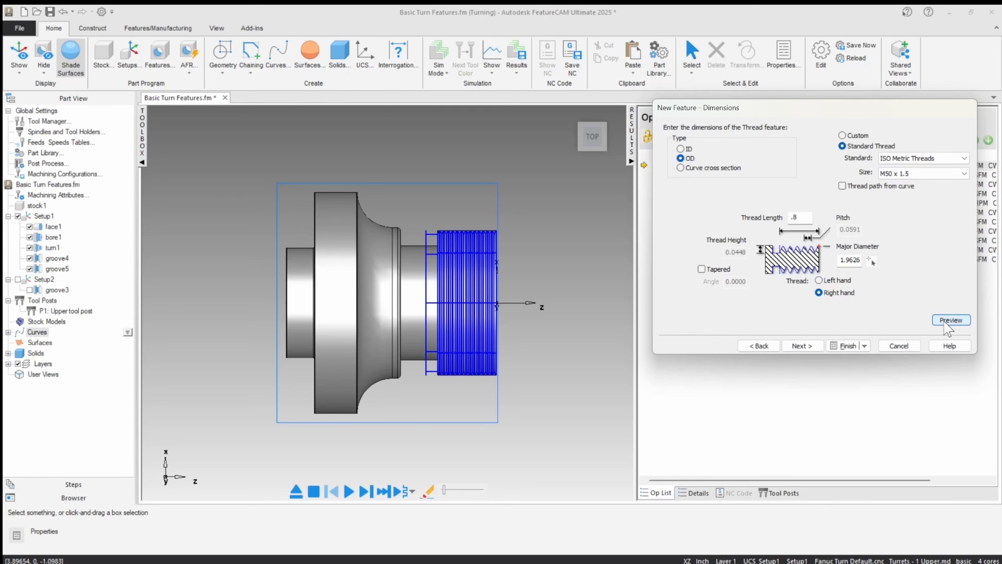
pyautogui.scroll(5, 516, 261)
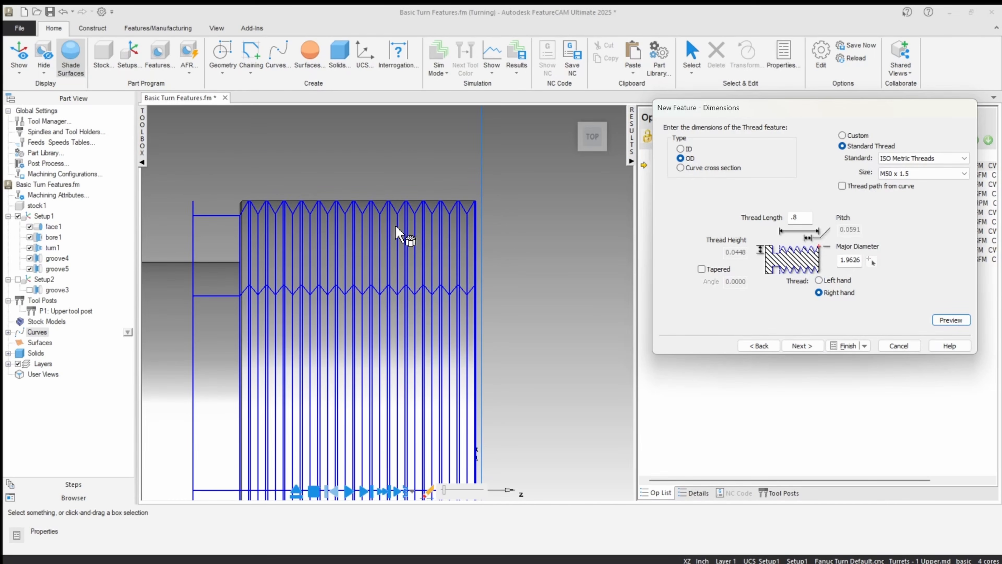
# Step: Preview the thread with a length of 1, and restore the thread length to .8
pyautogui.doubleClick(812, 216)
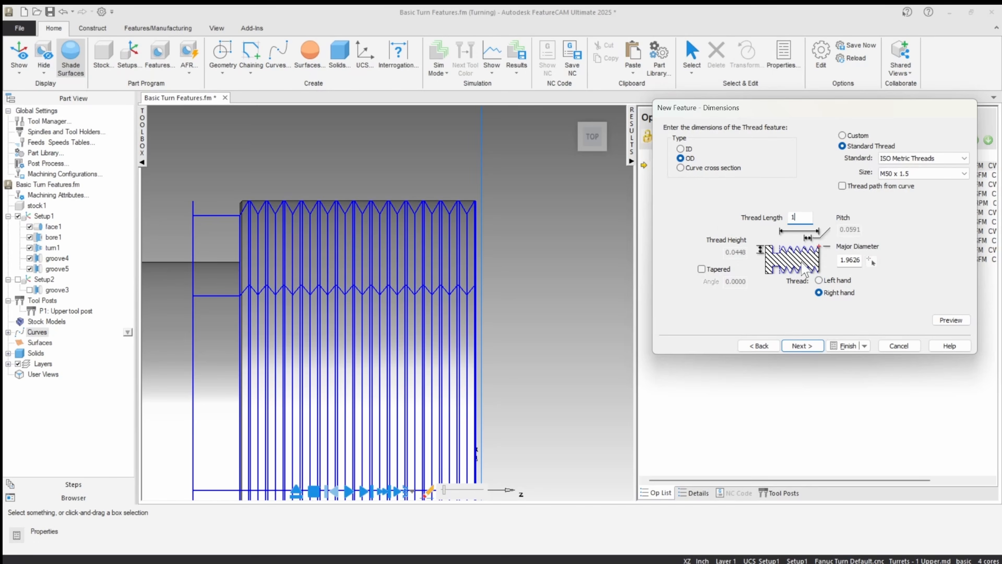
pyautogui.click(945, 320)
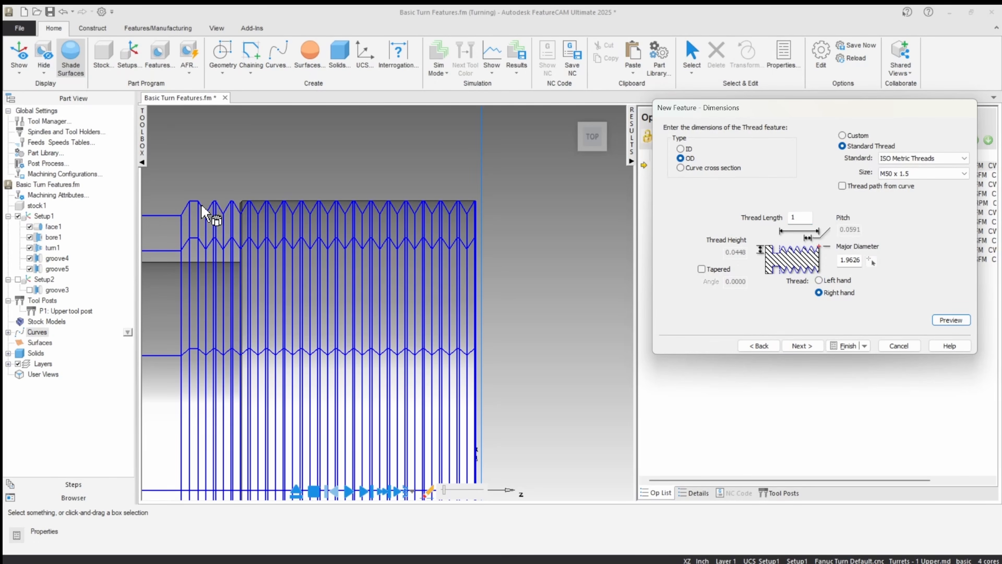
pyautogui.doubleClick(810, 216)
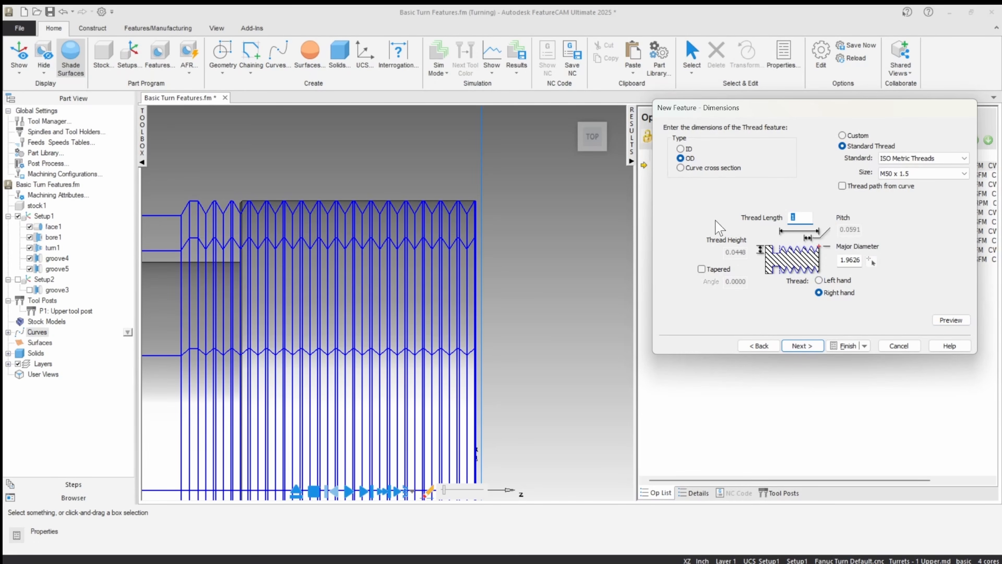
pyautogui.click(950, 319)
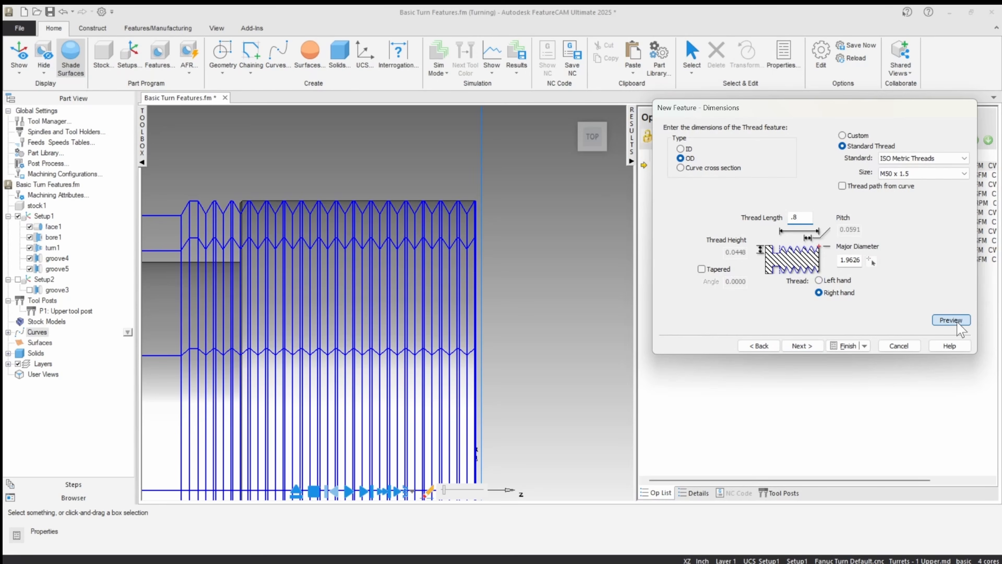
# Step: Accept the thread dimensions and its location at Z 0.0, and proceed to the strategy settings
pyautogui.scroll(-2, 447, 298)
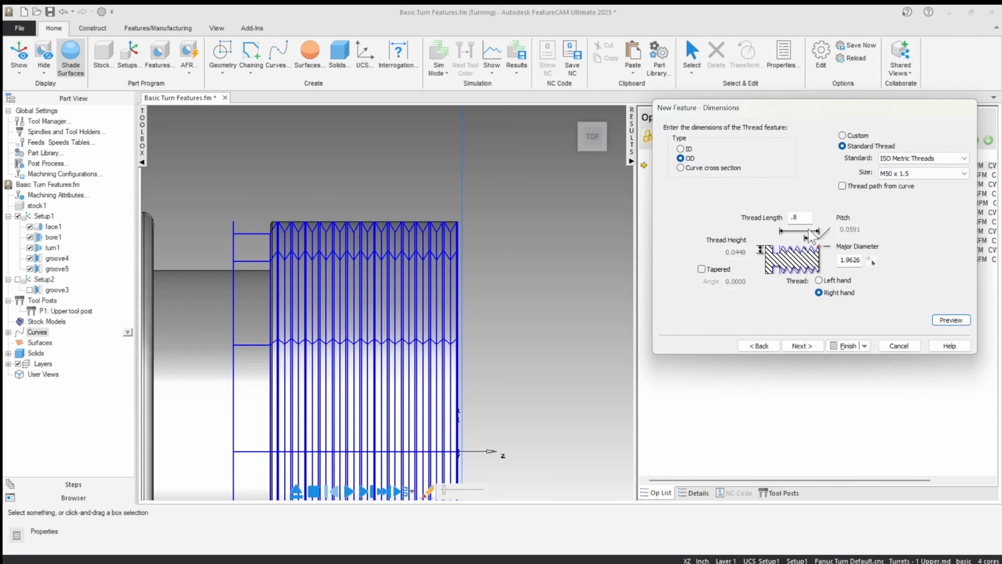
pyautogui.click(803, 346)
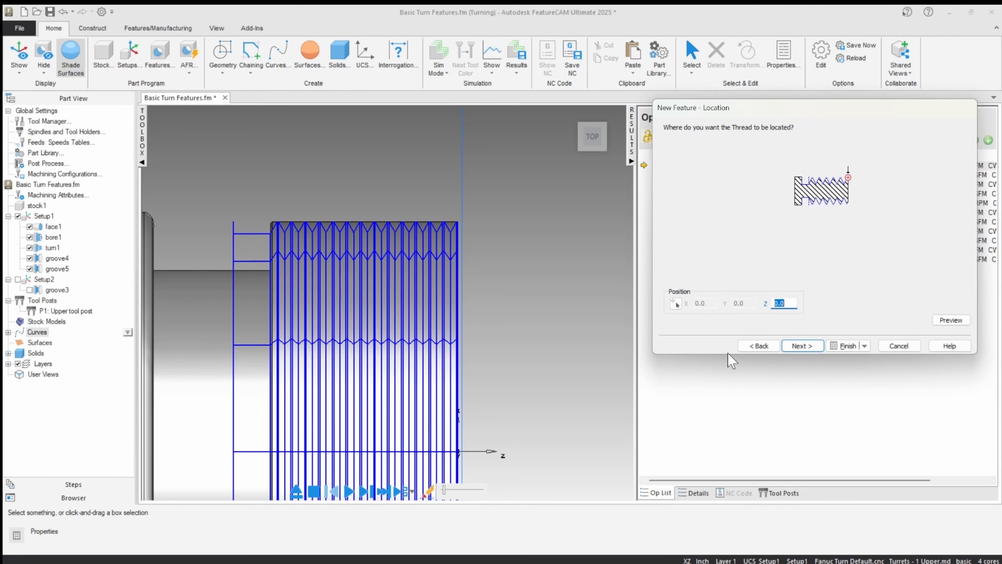
pyautogui.click(801, 346)
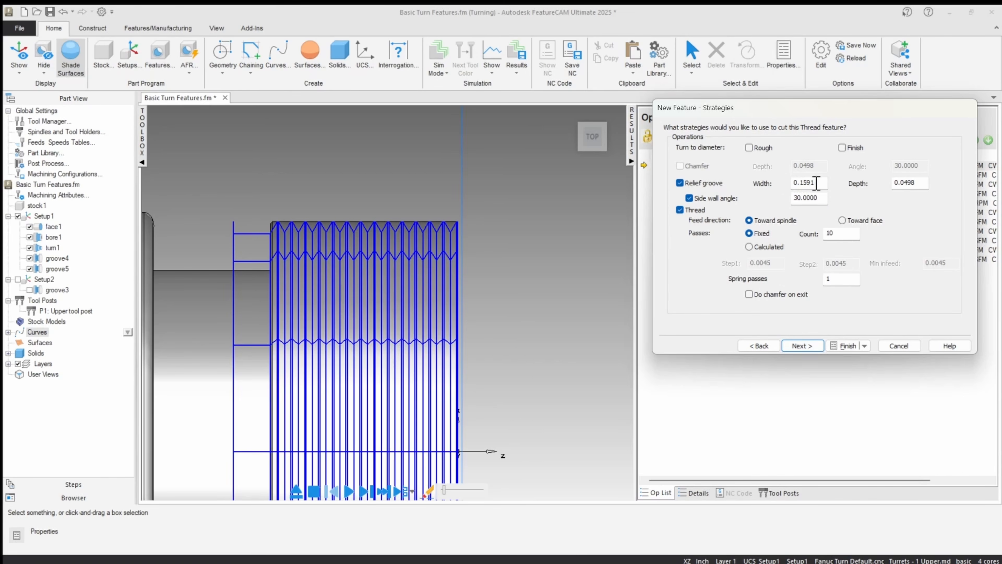
# Step: Set the relief groove width to .2, check the resulting operations, and return to the strategies to see the updated preview
pyautogui.moveTo(816, 184); pyautogui.dragTo(773, 188)
pyautogui.scroll(5, 265, 238)
pyautogui.scroll(2, 263, 232)
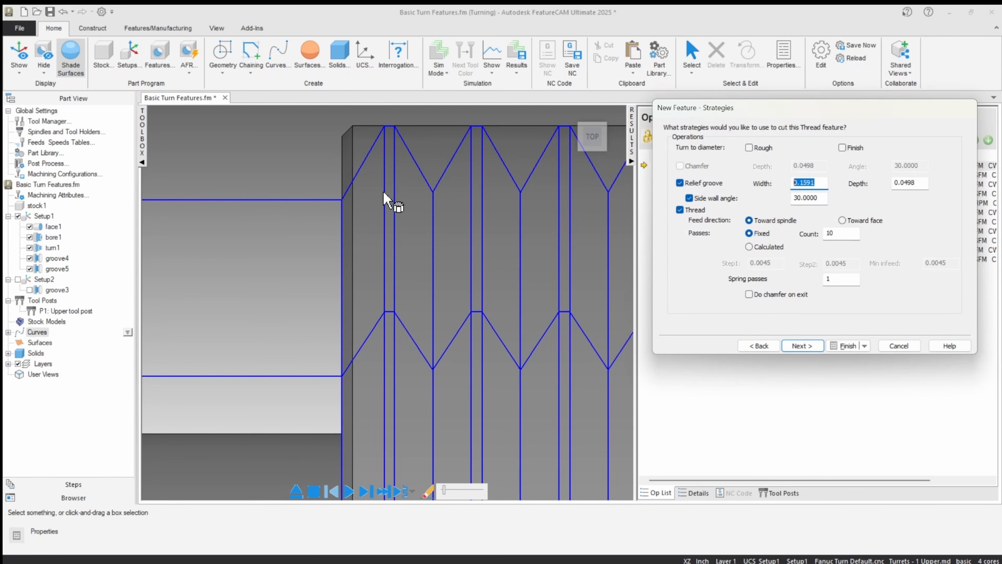
pyautogui.scroll(-3, 324, 215)
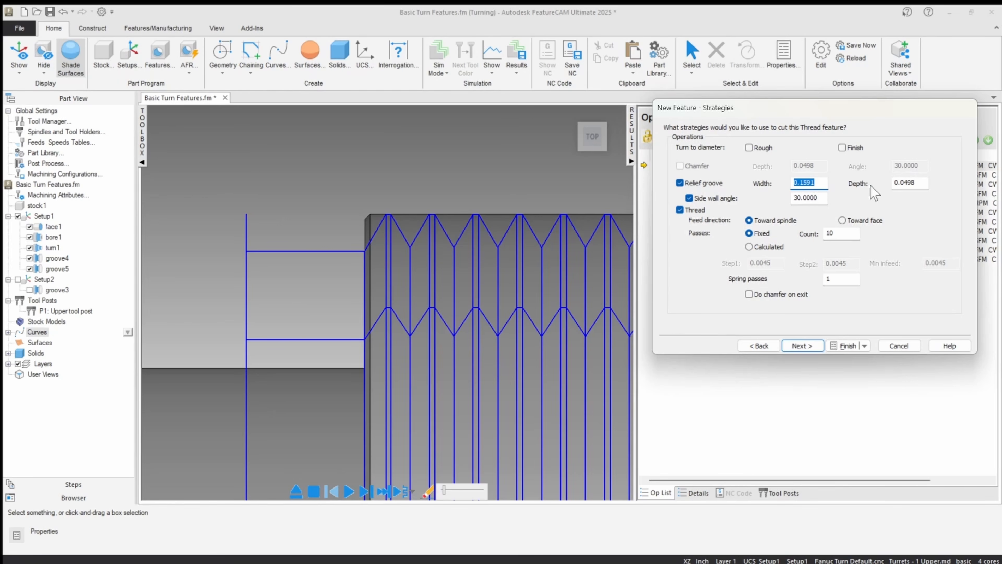
pyautogui.click(921, 183)
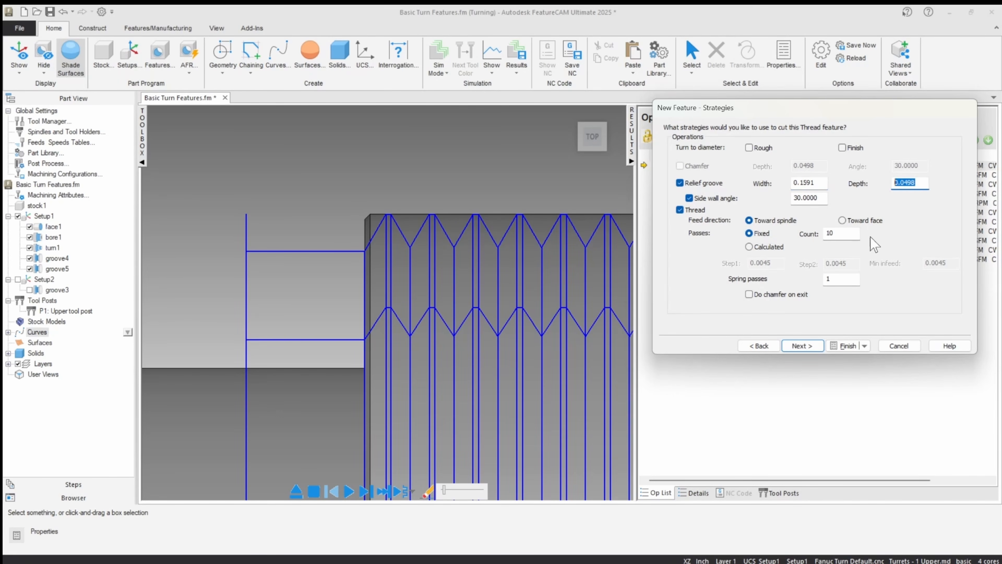
pyautogui.click(823, 185)
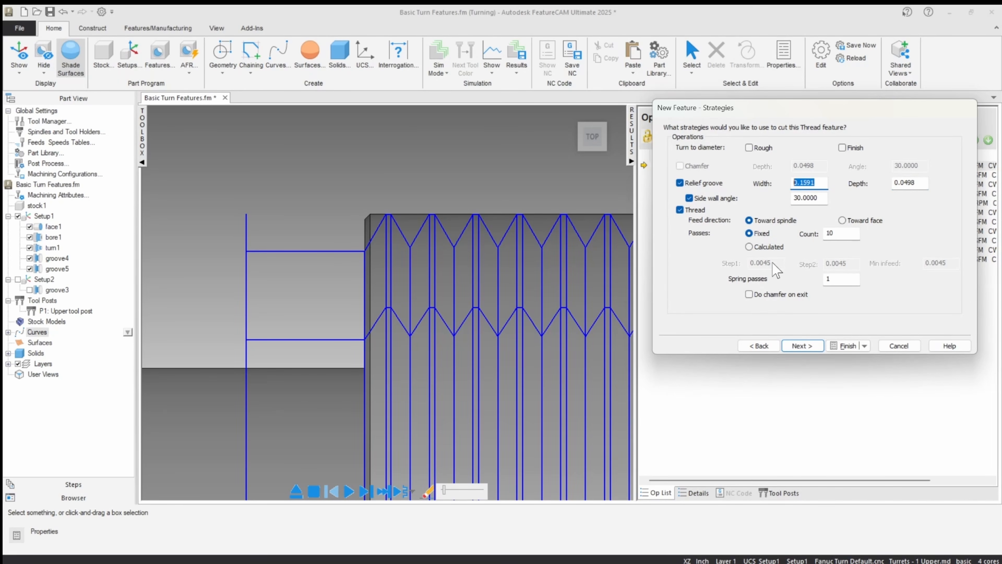
pyautogui.write('.2')
pyautogui.click(847, 233)
pyautogui.click(801, 346)
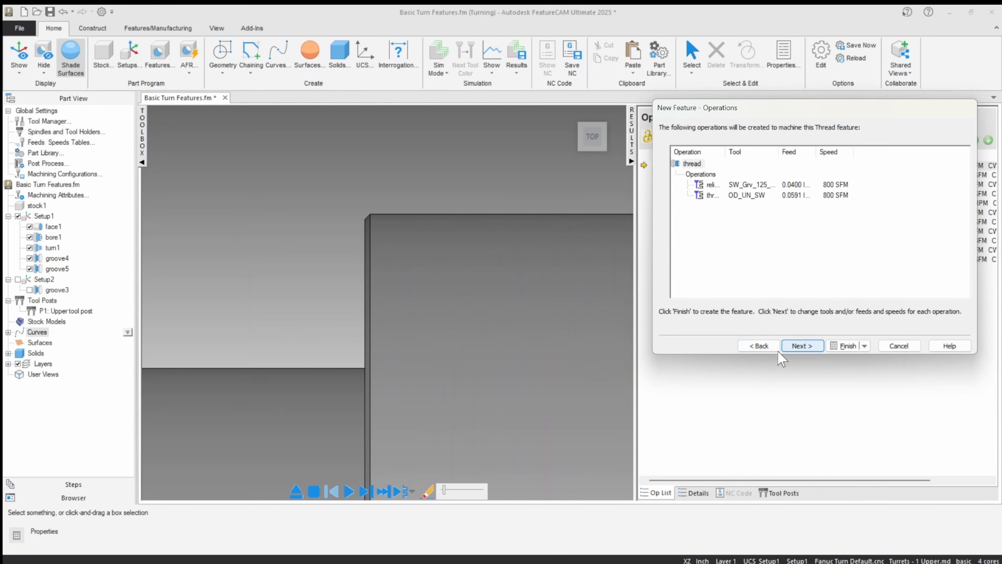
pyautogui.click(759, 346)
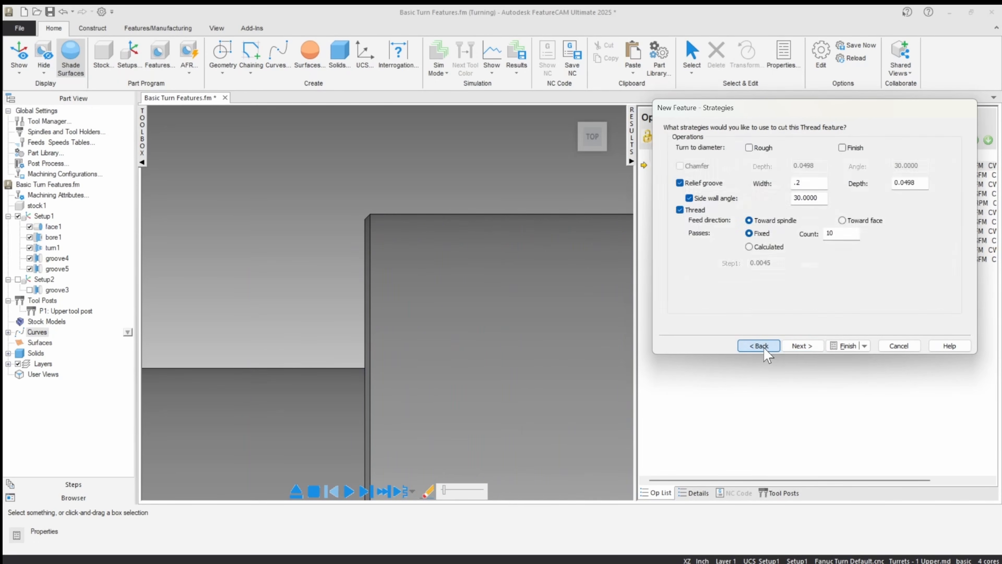
# Step: Disable the relief groove and enable both Rough and Finish for turning to the thread diameter
pyautogui.click(680, 183)
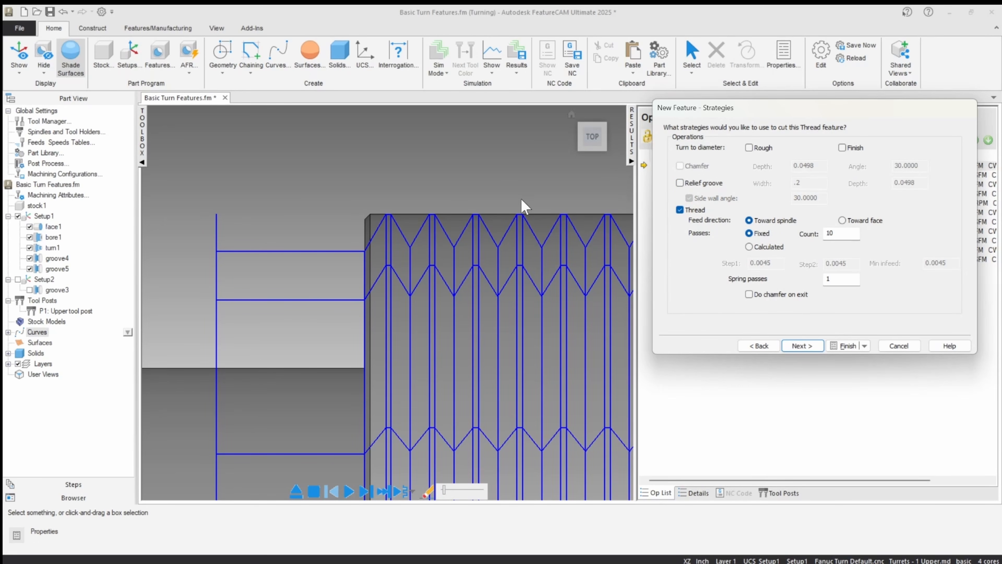
pyautogui.click(749, 147)
pyautogui.click(842, 147)
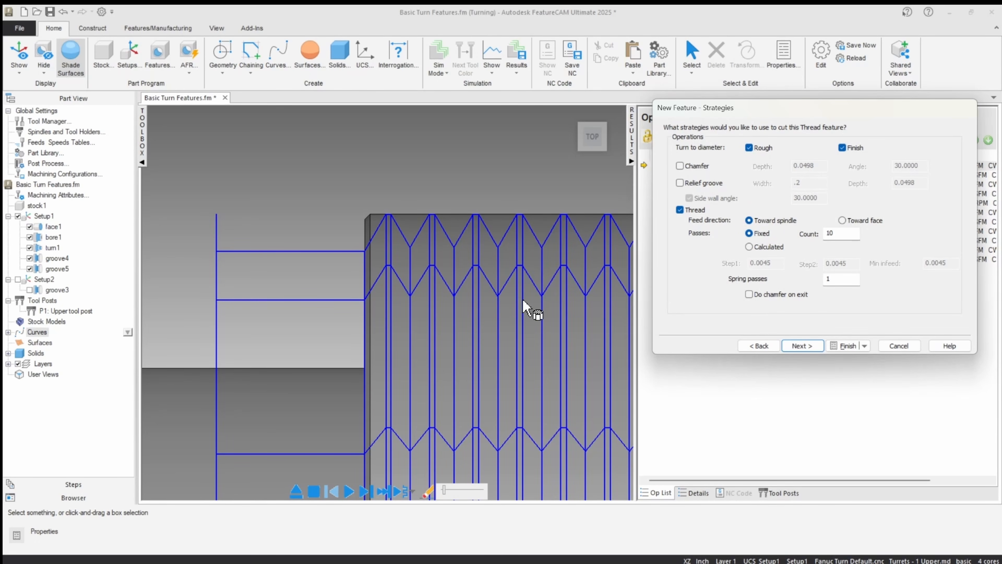
# Step: Enable the thread's chamfer with a depth of .05 and inspect it in the updated preview
pyautogui.click(679, 166)
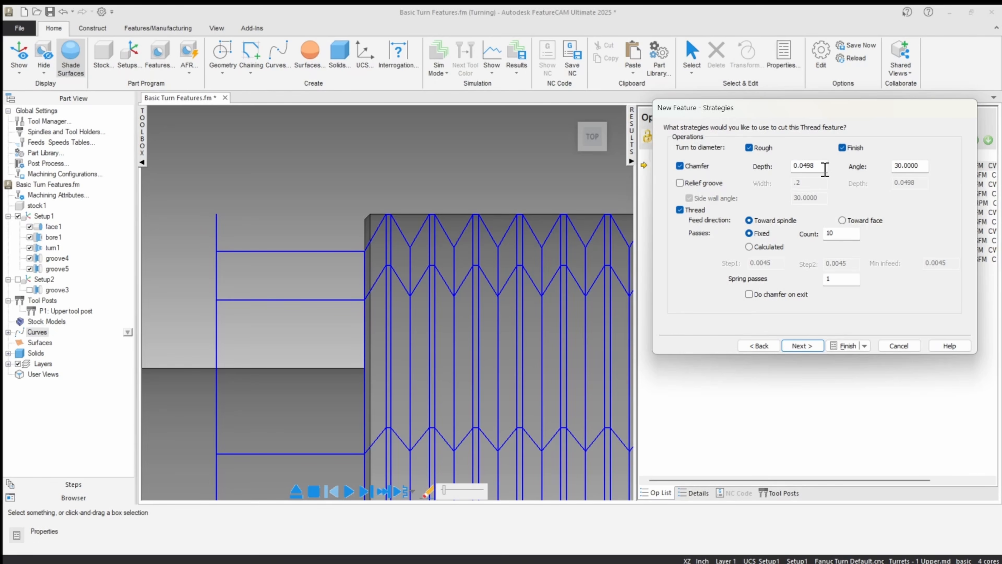
pyautogui.doubleClick(809, 166)
pyautogui.write('.05')
pyautogui.click(801, 345)
pyautogui.click(769, 346)
pyautogui.scroll(-2, 447, 251)
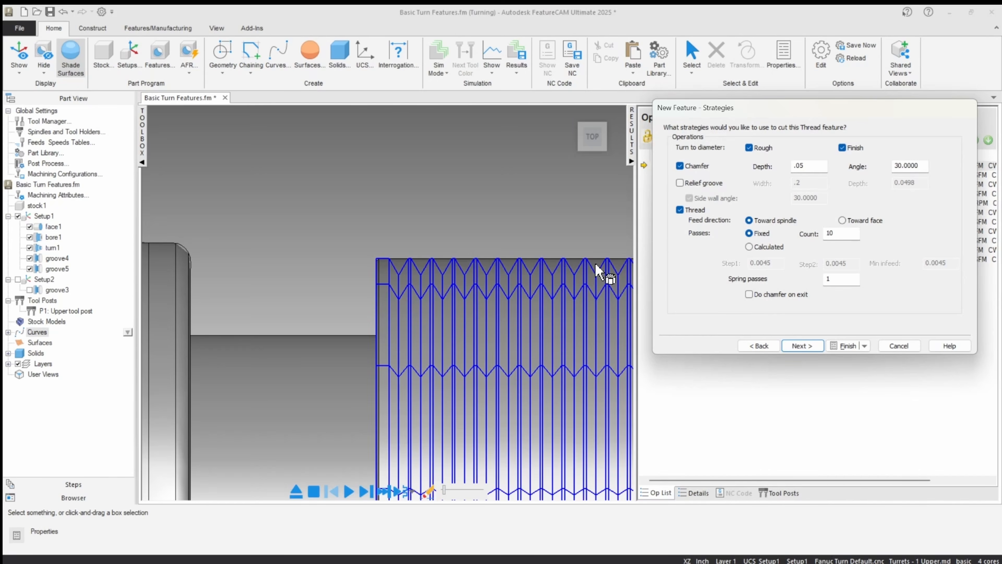
pyautogui.scroll(5, 596, 272)
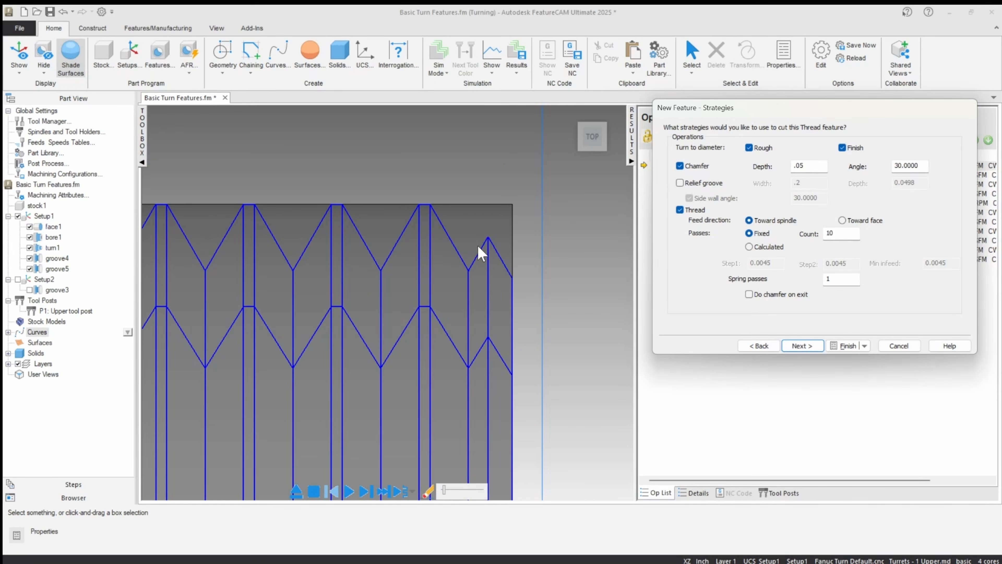
pyautogui.scroll(-4, 509, 277)
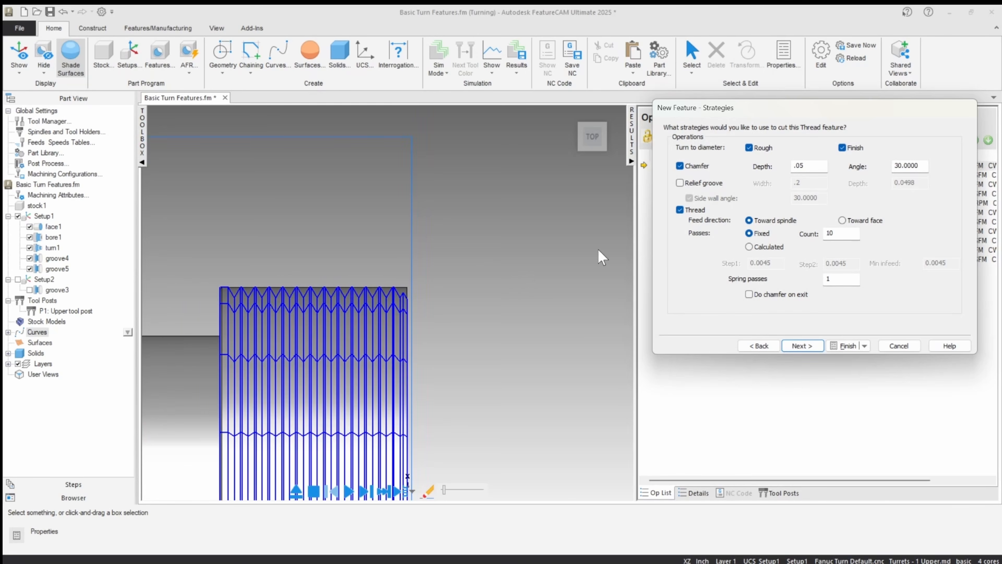
# Step: Disable the thread's chamfer, refresh the preview, and inspect the front edge of the thread
pyautogui.click(680, 166)
pyautogui.click(802, 346)
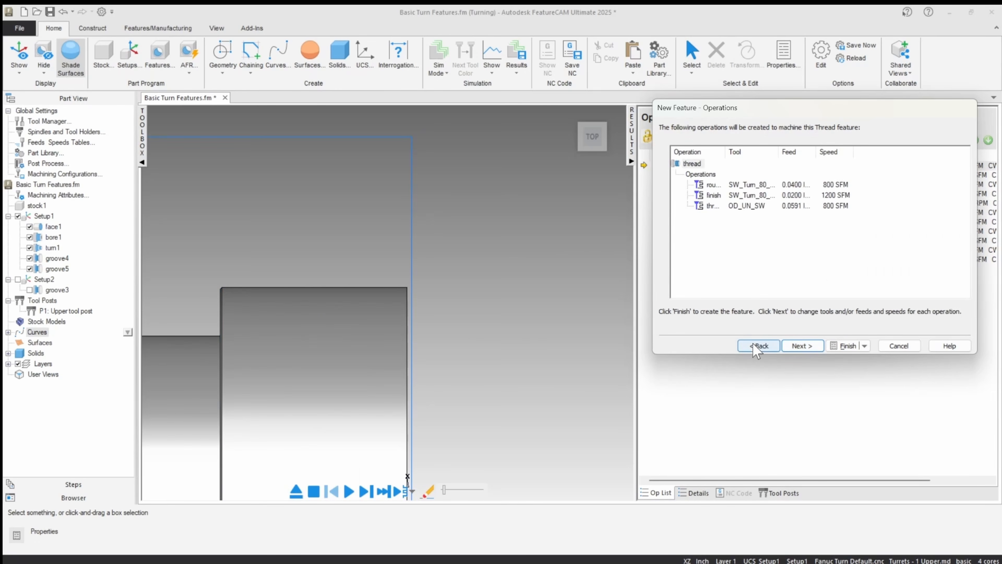
pyautogui.click(755, 346)
pyautogui.scroll(5, 413, 289)
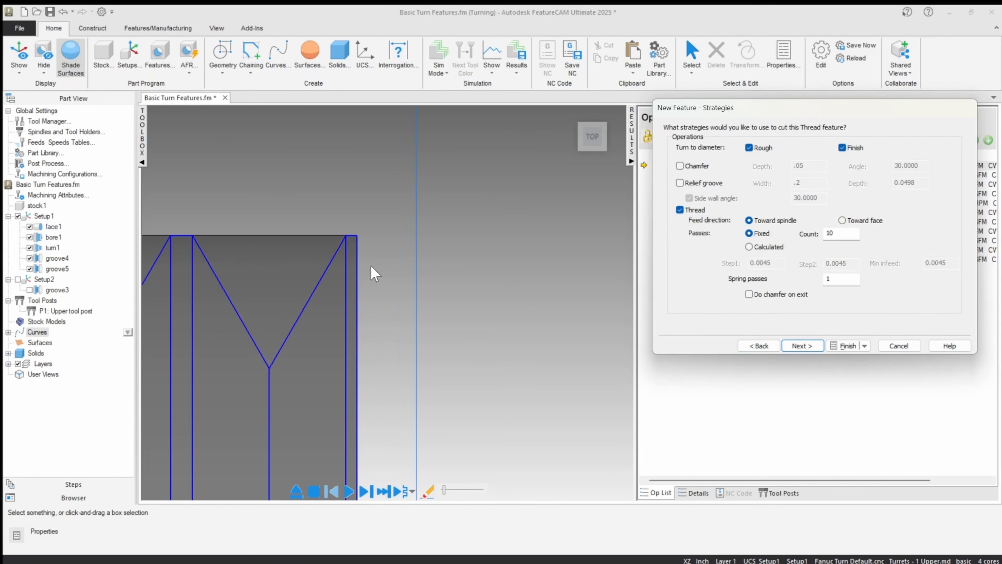
pyautogui.scroll(-5, 371, 265)
pyautogui.scroll(2, 284, 336)
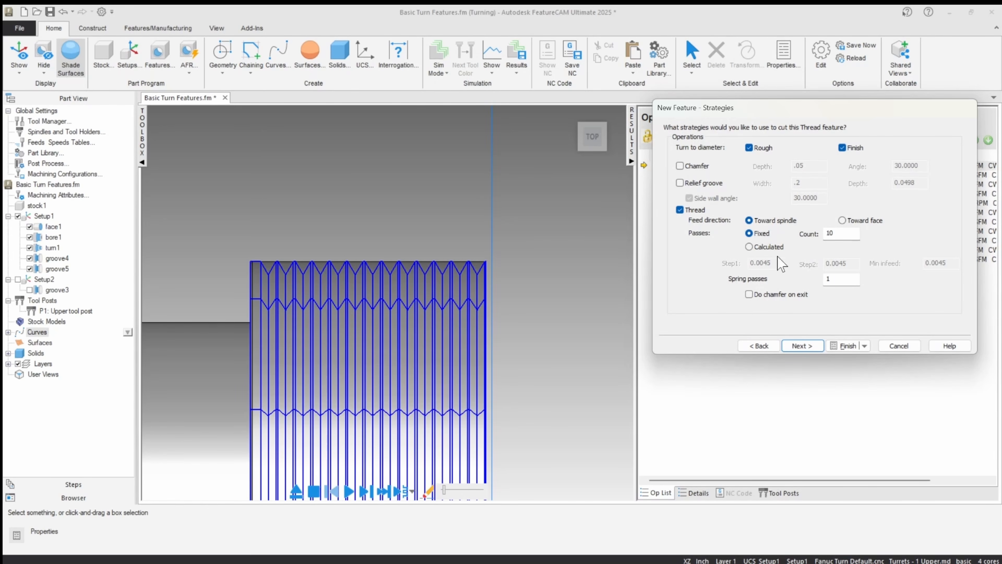
# Step: Try calculated passes, return to fixed passes with a count of 10 and 1 spring pass, and finish creating the thread feature
pyautogui.click(767, 247)
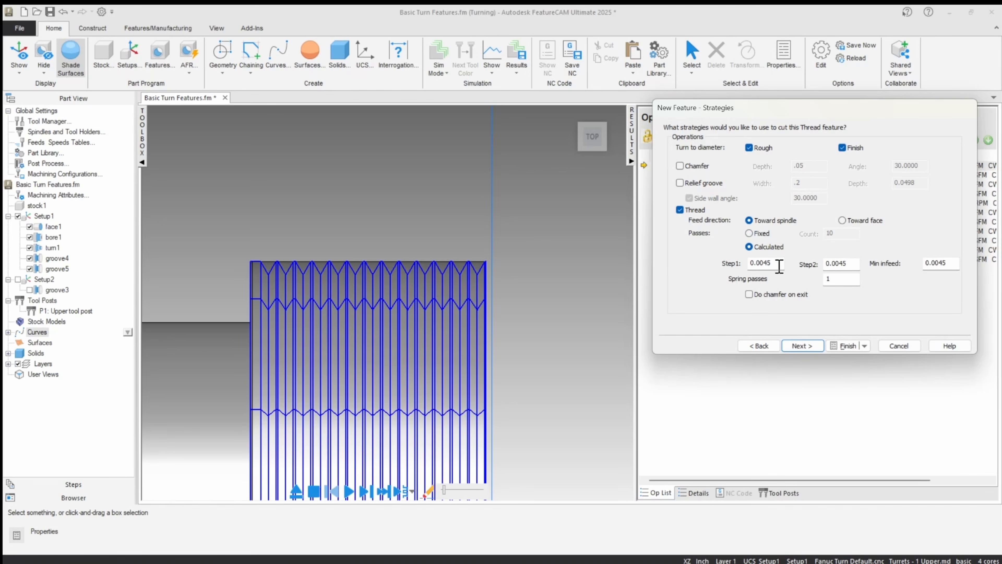
pyautogui.click(750, 233)
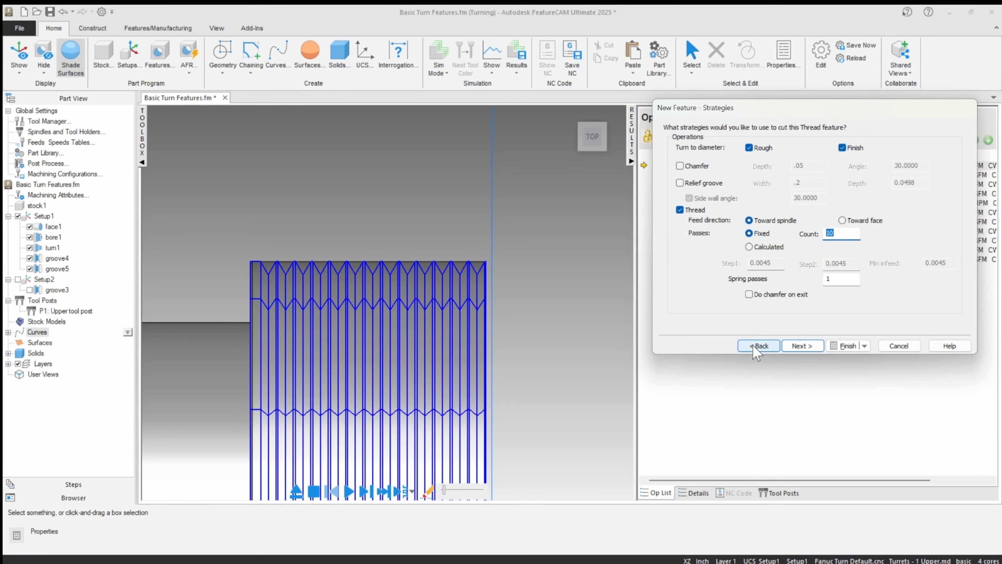
pyautogui.click(851, 279)
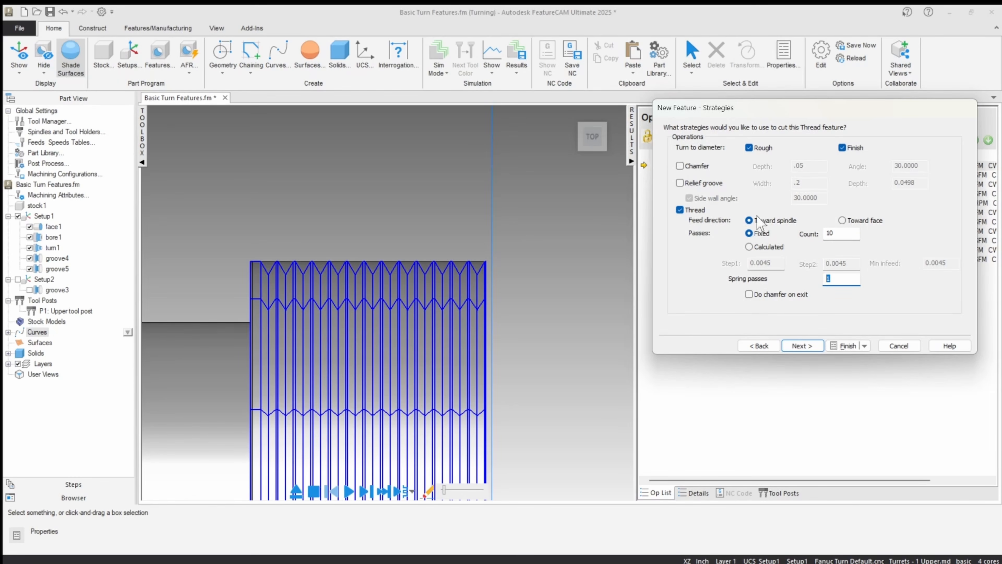
pyautogui.click(801, 346)
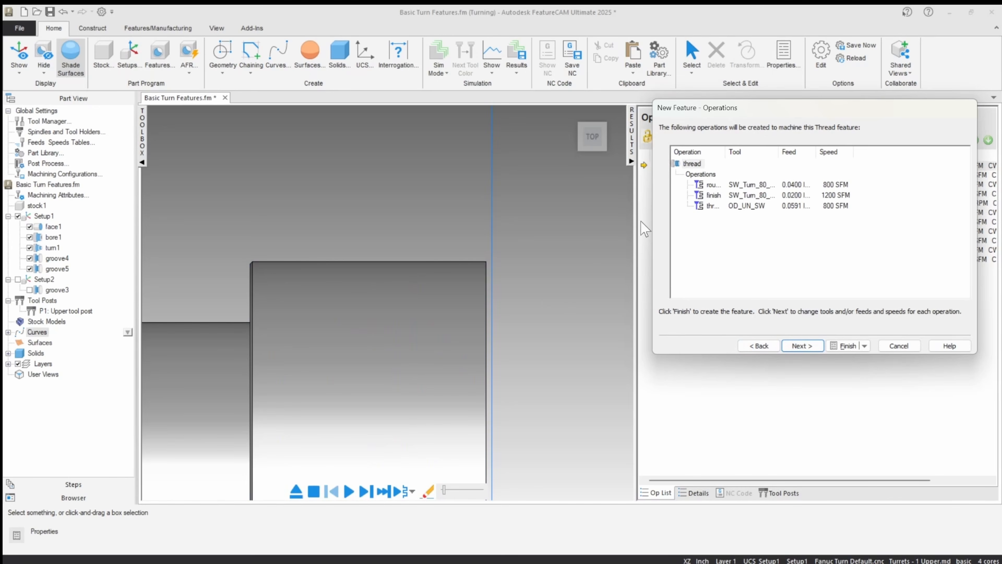
pyautogui.click(844, 346)
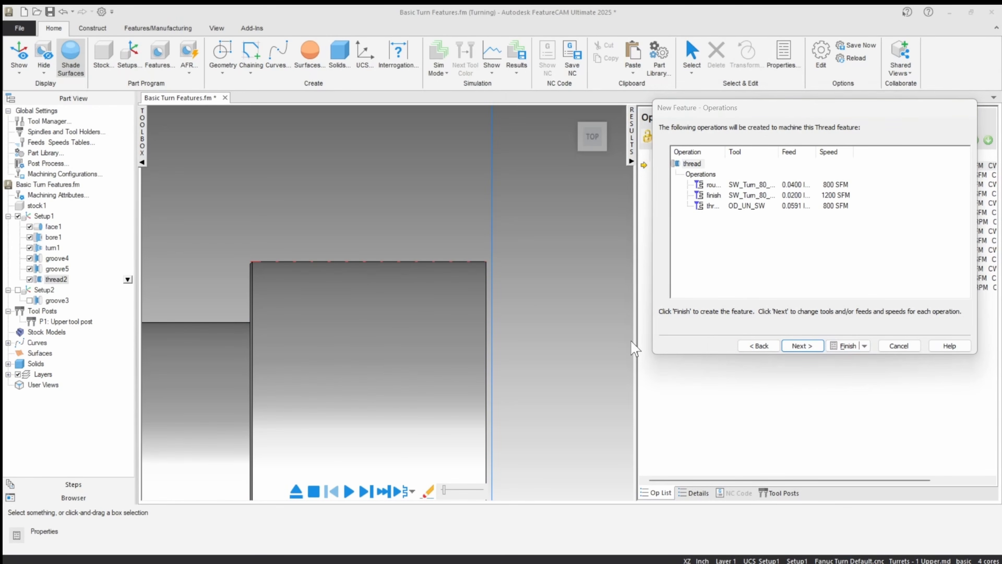
# Step: Disable the Rough and Finish operations in thread2's strategy, apply the change, and close the feature's properties
pyautogui.click(787, 99)
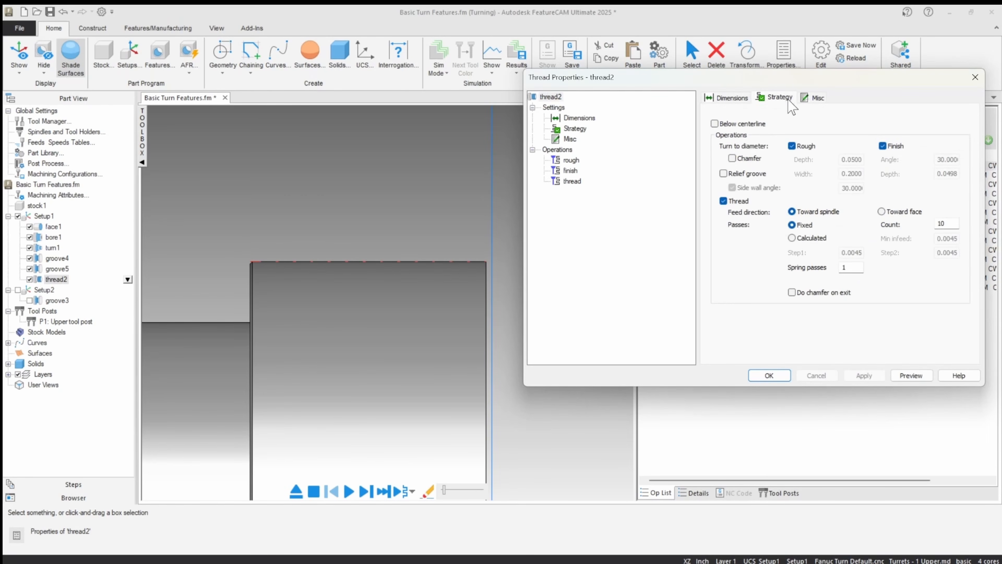
pyautogui.click(793, 146)
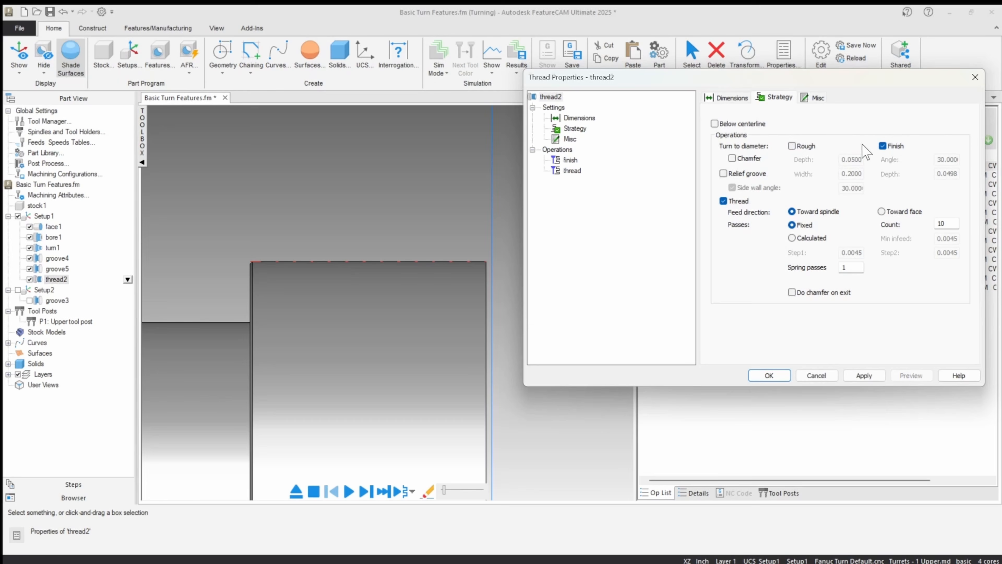
pyautogui.click(883, 146)
pyautogui.click(862, 375)
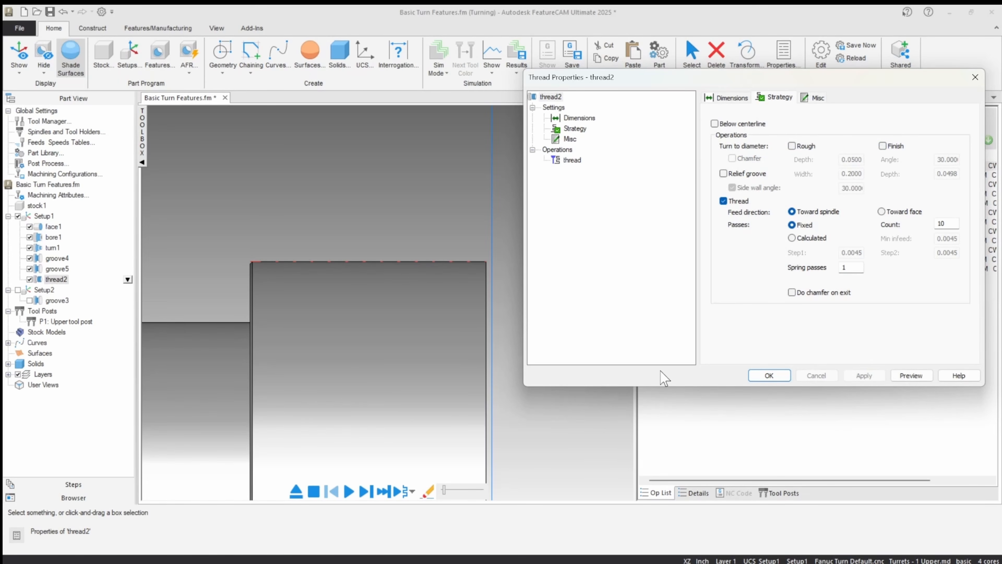
pyautogui.click(756, 370)
# Step: Show the whole part at an angle and simulate its turning operations with the new thread included
pyautogui.scroll(-6, 401, 218)
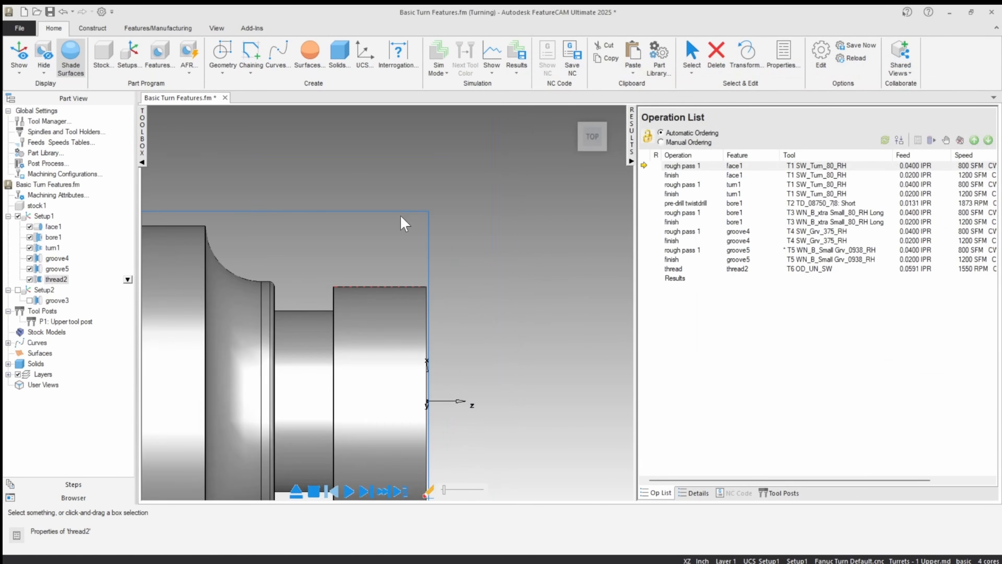
pyautogui.moveTo(363, 229); pyautogui.dragTo(336, 263, button='middle')
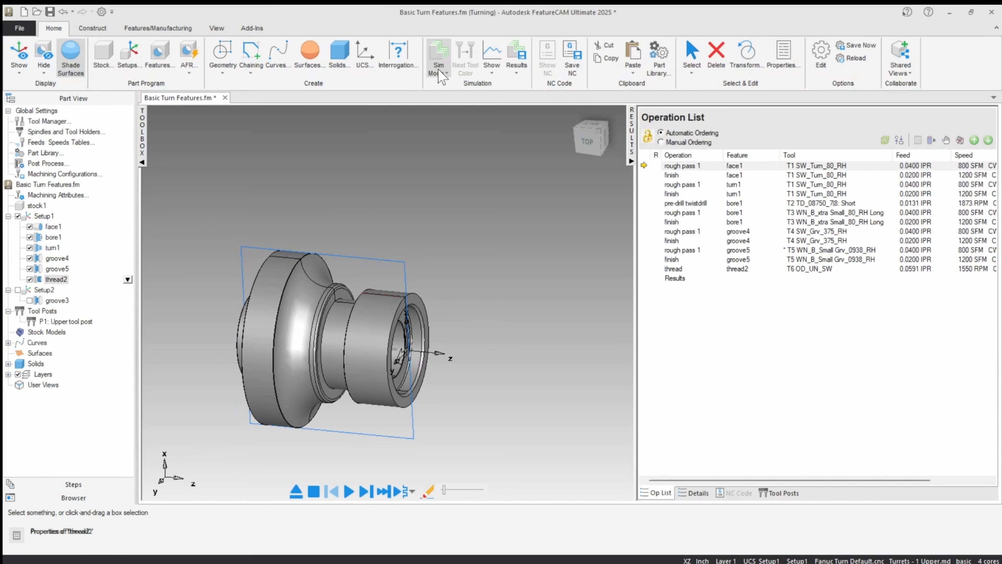
pyautogui.click(348, 491)
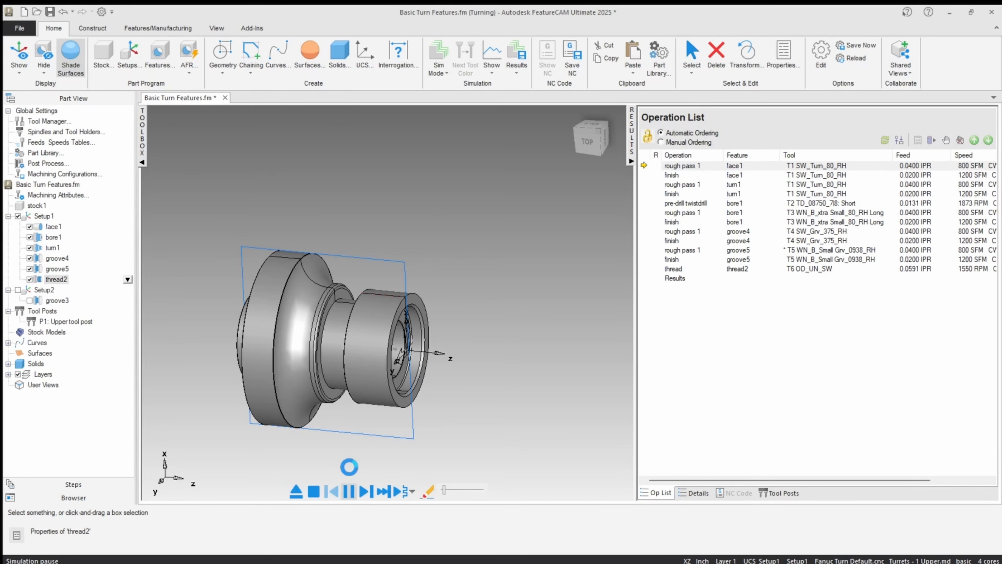
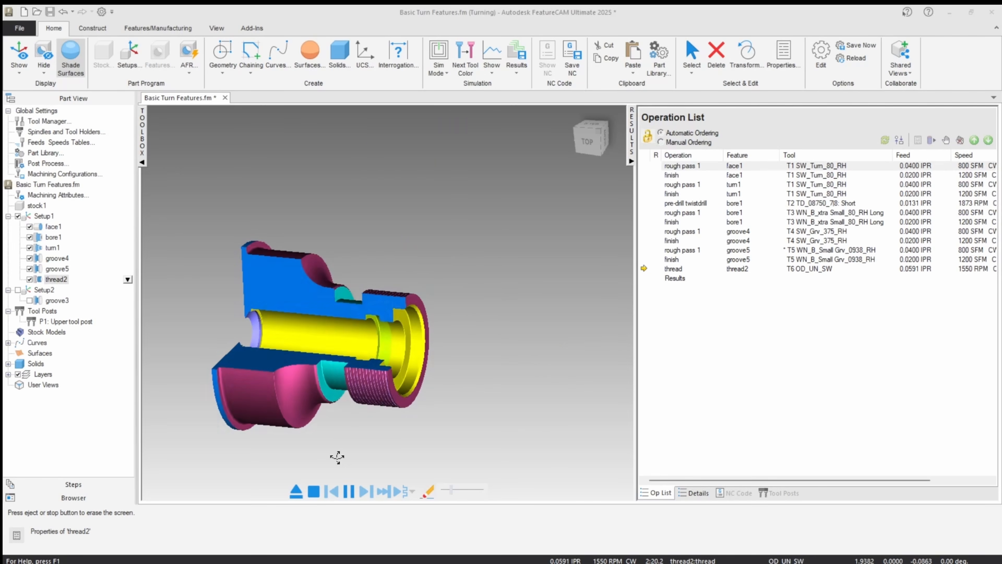
# Step: Inspect the simulated thread, close the simulation, and set a breakpoint on thread2's thread operation
pyautogui.scroll(3, 352, 371)
pyautogui.scroll(-5, 352, 371)
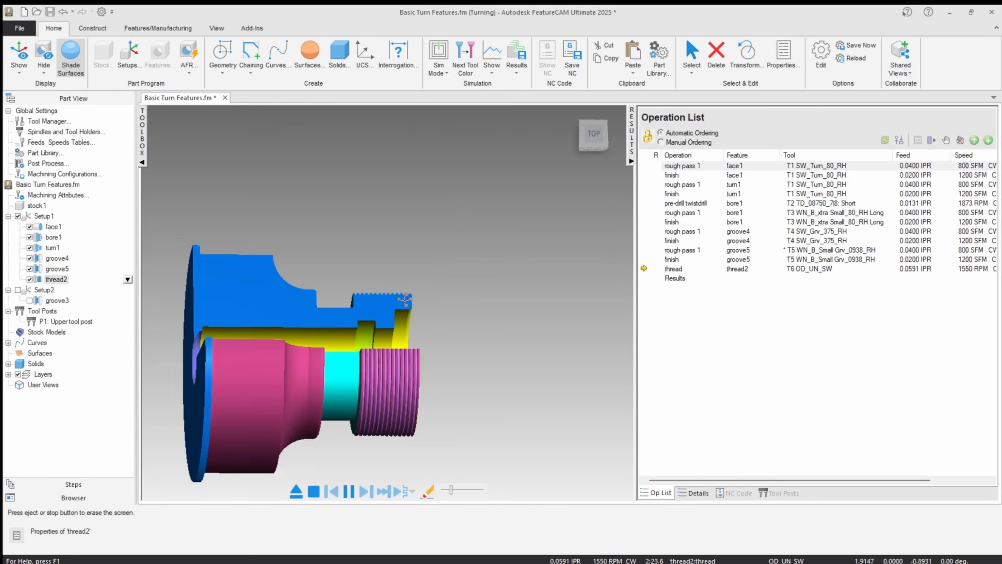
pyautogui.click(296, 491)
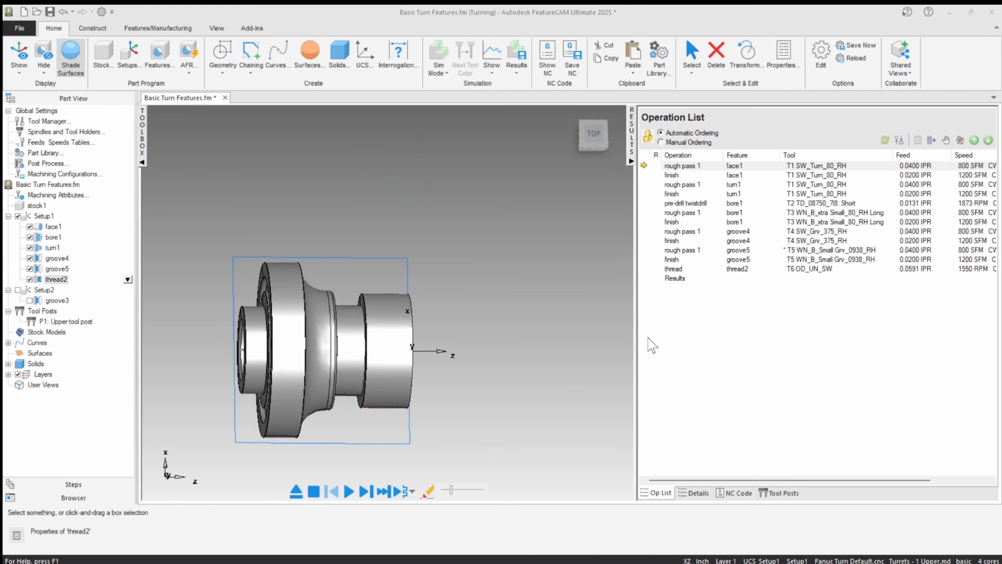
pyautogui.click(742, 270)
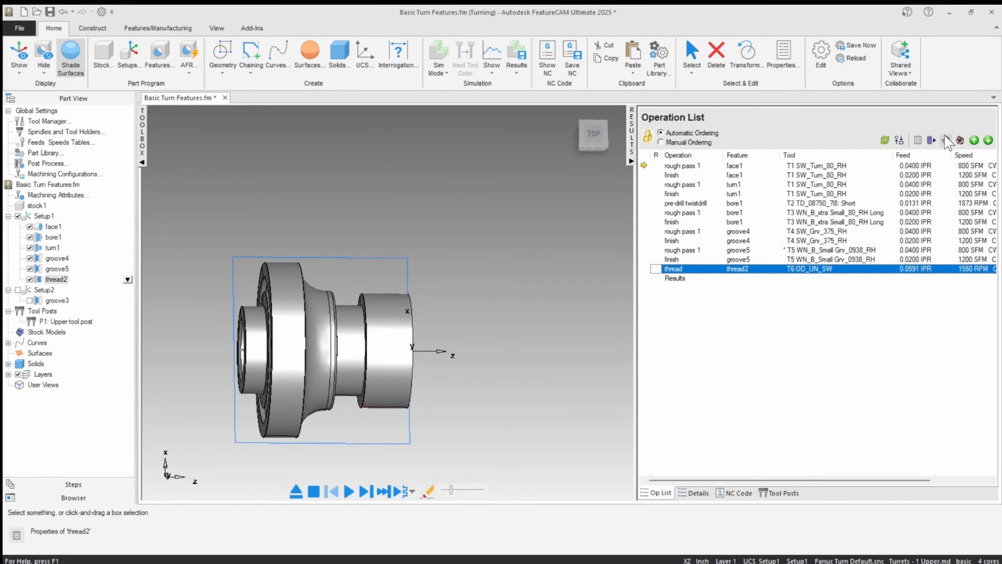
pyautogui.click(498, 261)
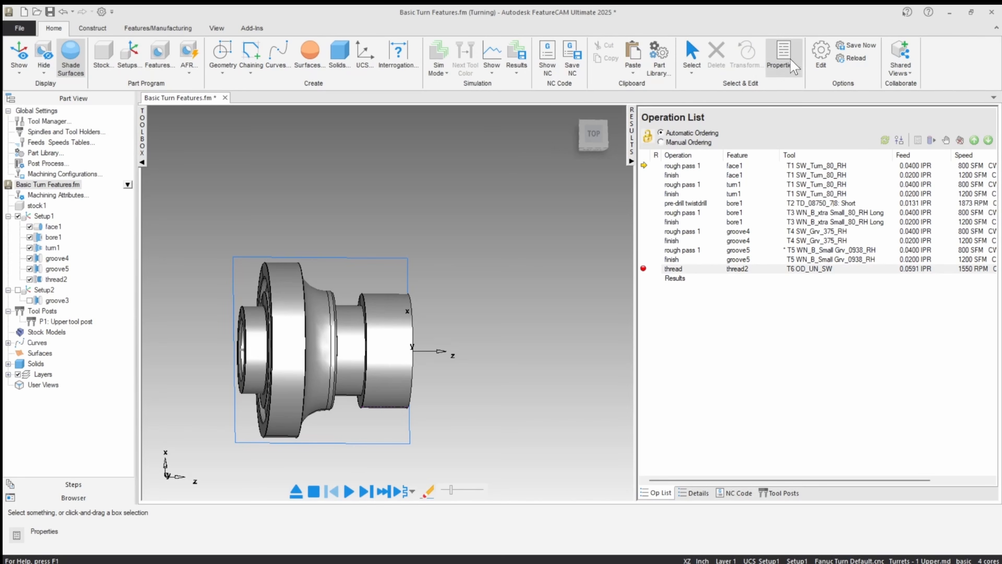
# Step: Turn off the 3/4 view with lathe ID work in the simulation's round stock options
pyautogui.click(821, 57)
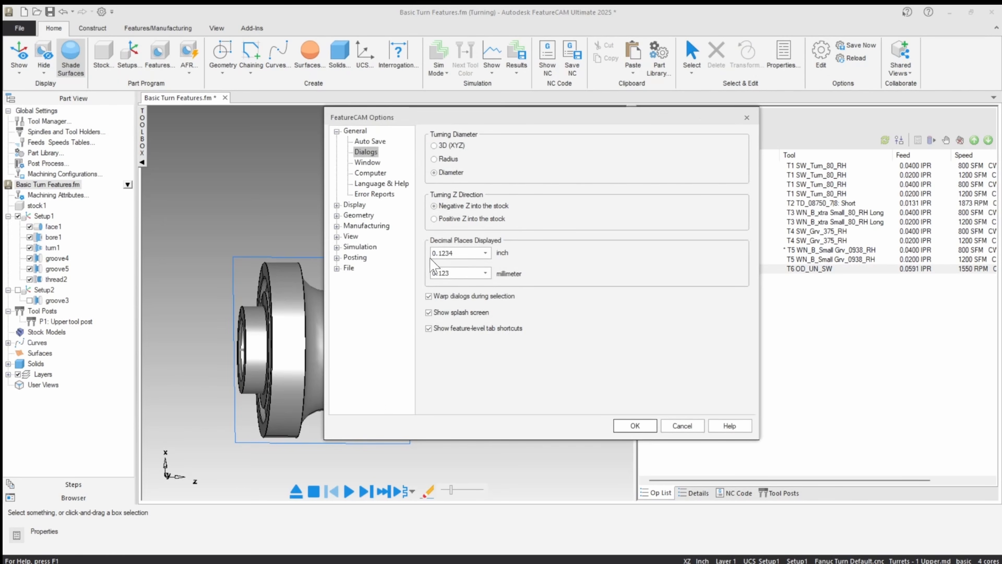
pyautogui.click(360, 247)
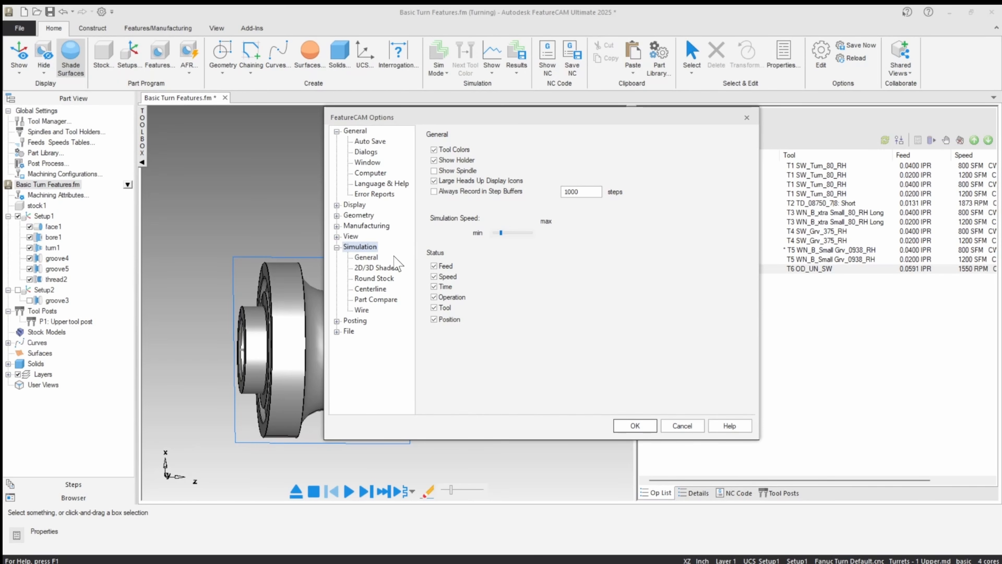
pyautogui.click(373, 278)
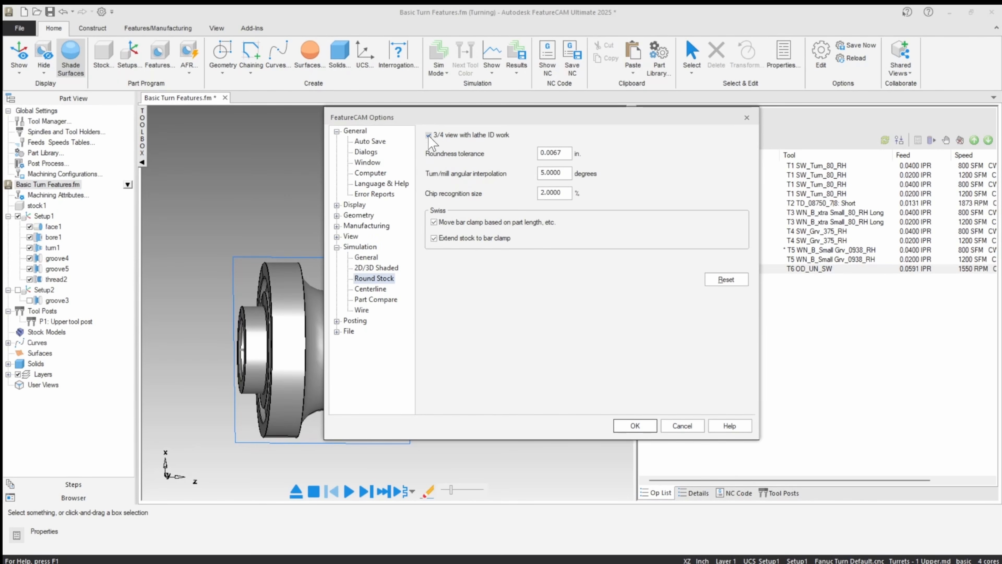
pyautogui.click(635, 426)
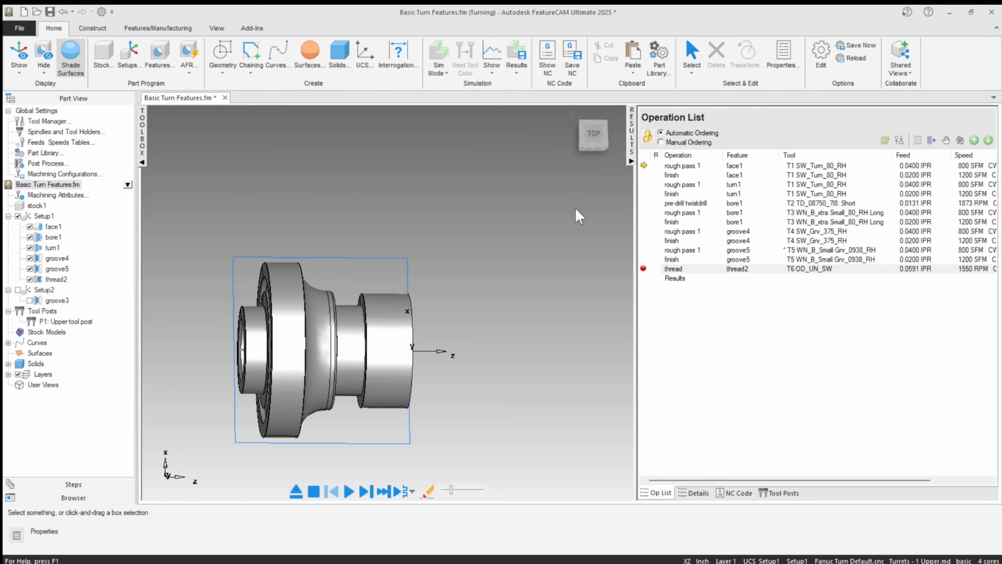
# Step: Show the part from the top and simulate the turning operations up to the thread breakpoint
pyautogui.click(593, 134)
pyautogui.moveTo(578, 141); pyautogui.dragTo(552, 122, button='middle')
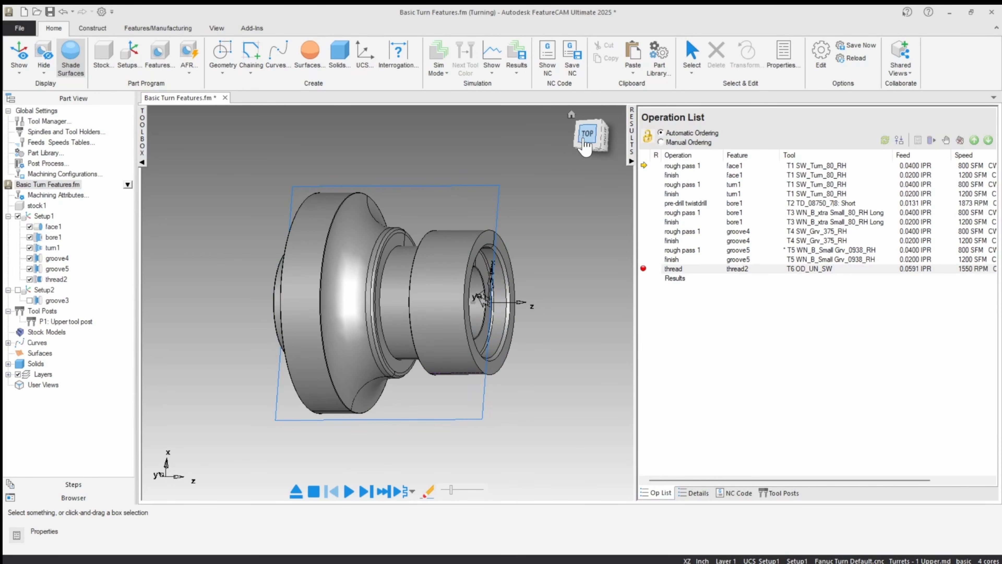
pyautogui.click(588, 137)
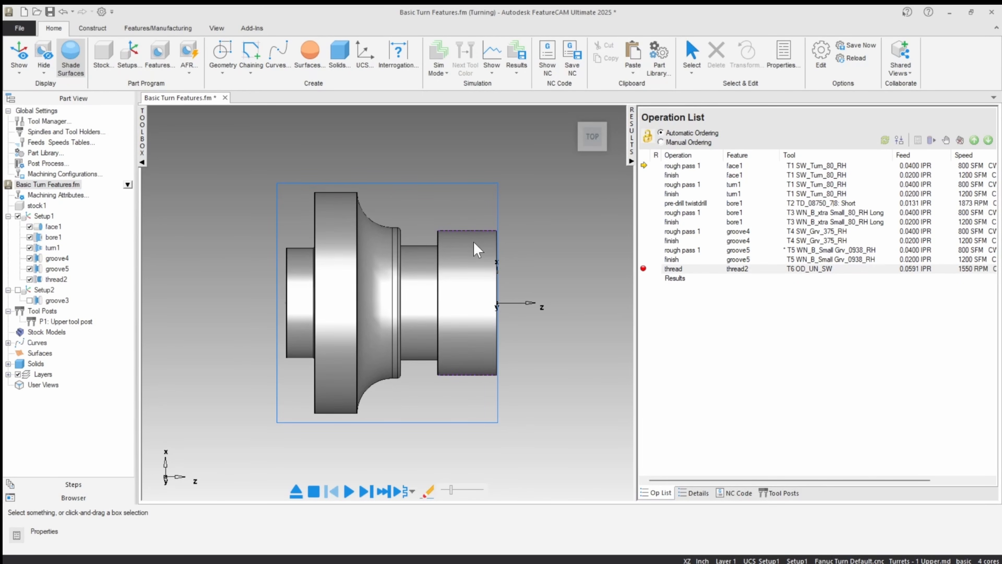
pyautogui.click(348, 492)
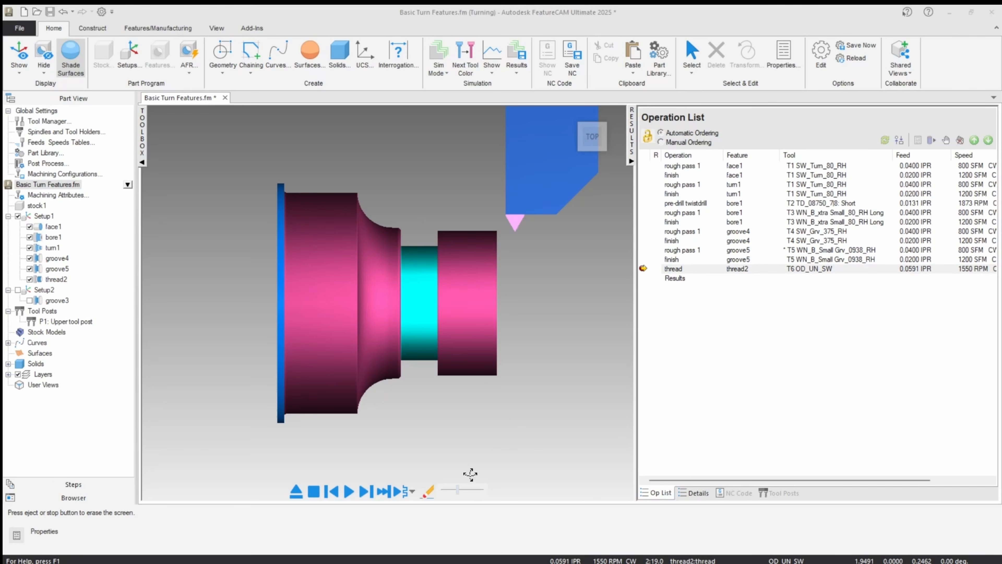
# Step: Slow the simulation down, play the thread operation, view the cut thread at an angle, and close the simulation
pyautogui.moveTo(458, 490); pyautogui.dragTo(449, 490)
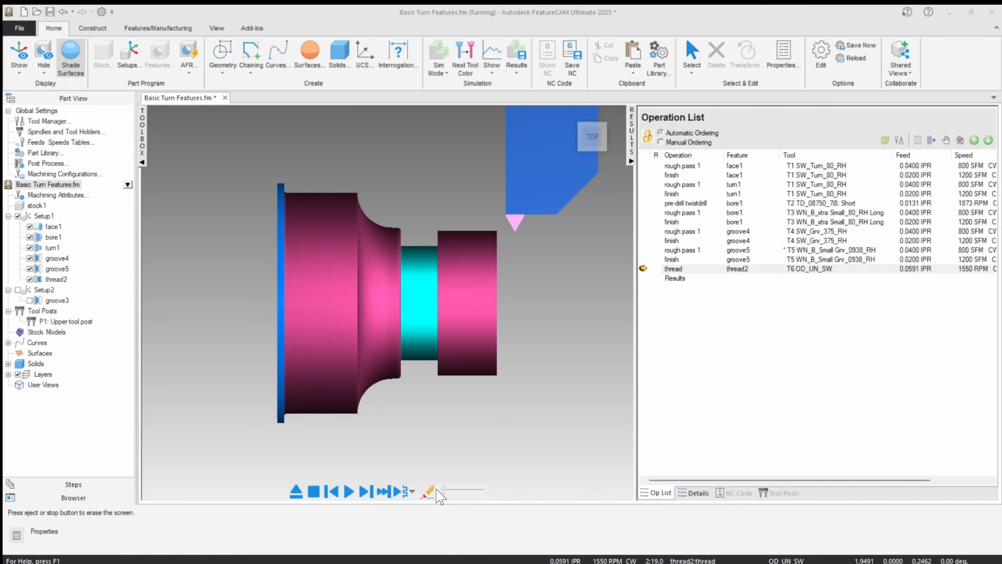
pyautogui.click(398, 491)
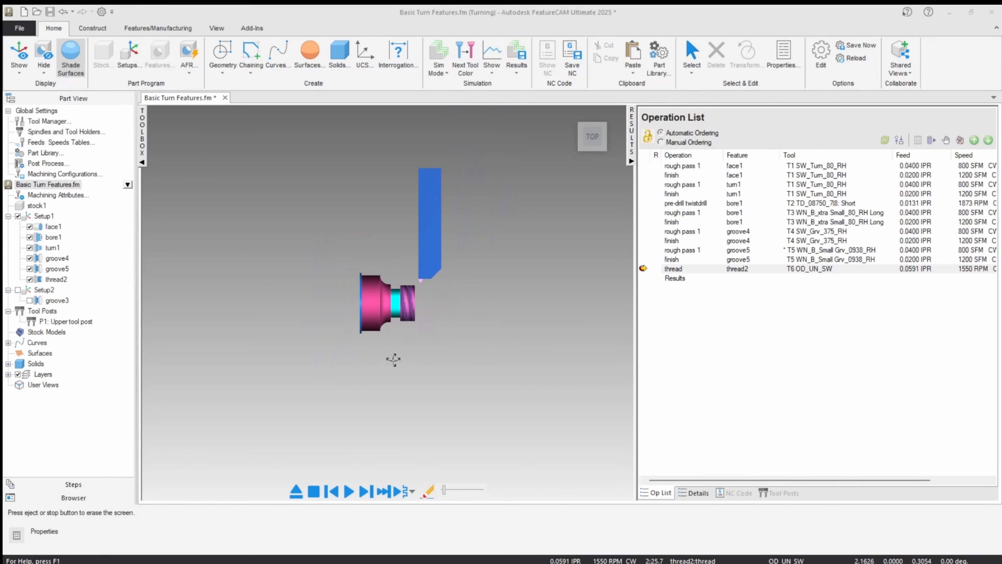
pyautogui.moveTo(391, 420); pyautogui.dragTo(340, 469, button='middle')
pyautogui.click(349, 491)
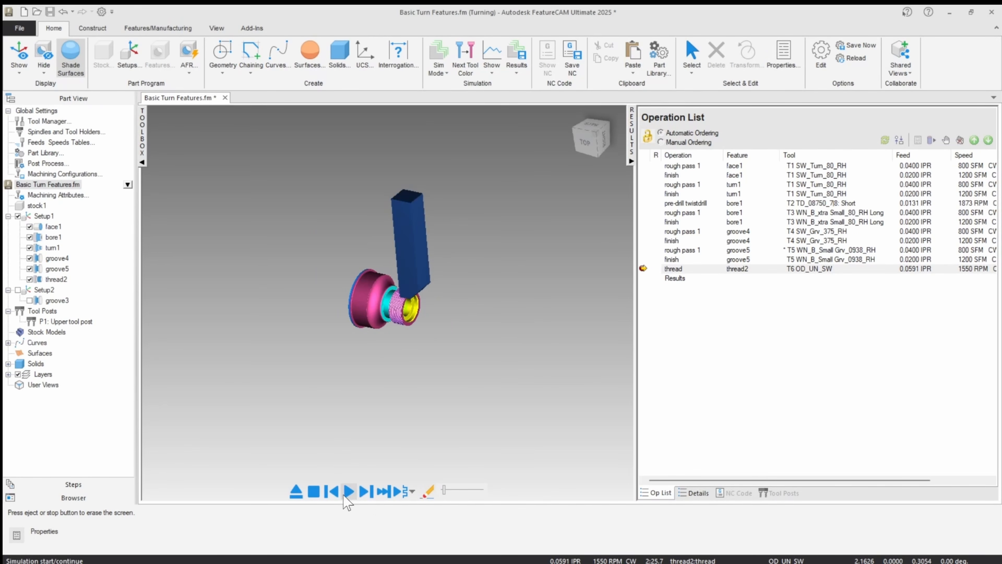
pyautogui.click(296, 492)
# Step: Restore the top view and rerun the simulation at a higher speed up to the thread breakpoint
pyautogui.moveTo(394, 349); pyautogui.dragTo(441, 274, button='middle')
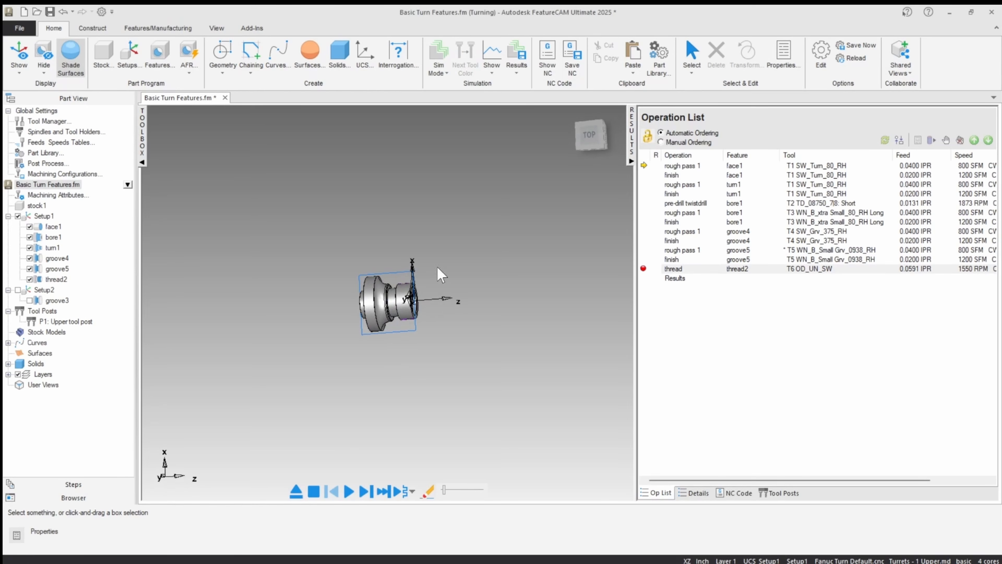
pyautogui.moveTo(371, 291); pyautogui.dragTo(387, 313, button='middle')
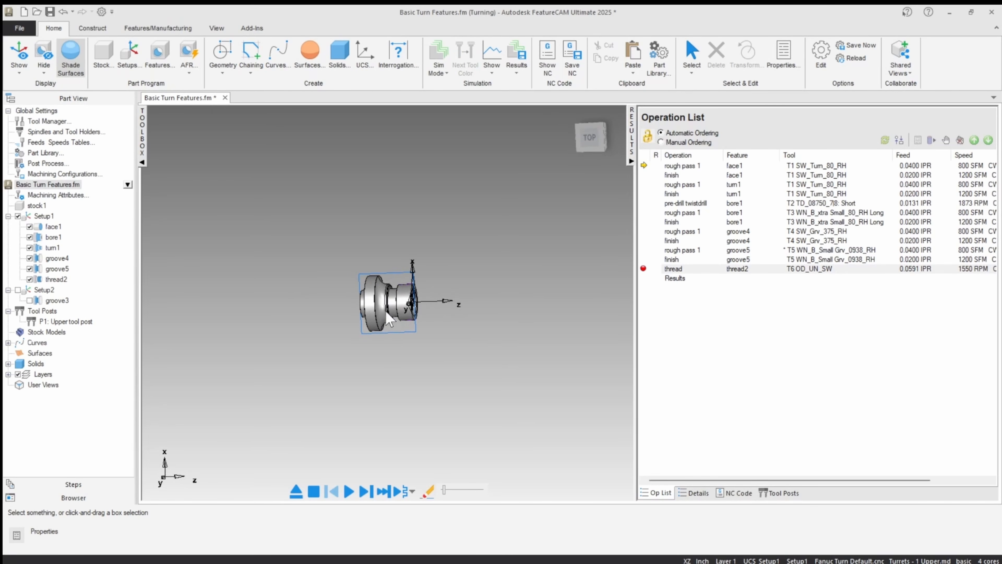
pyautogui.click(592, 137)
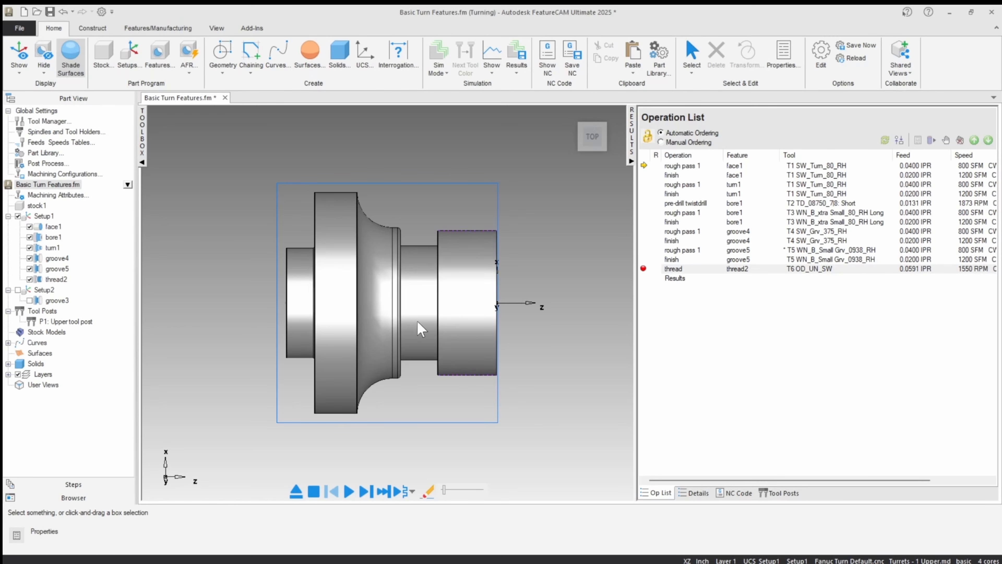
pyautogui.click(348, 491)
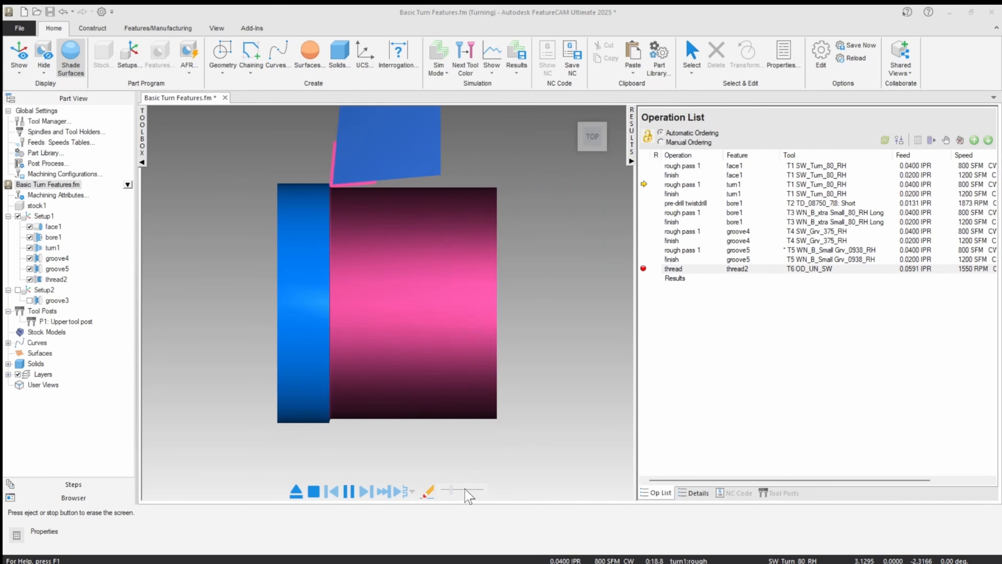
pyautogui.click(465, 490)
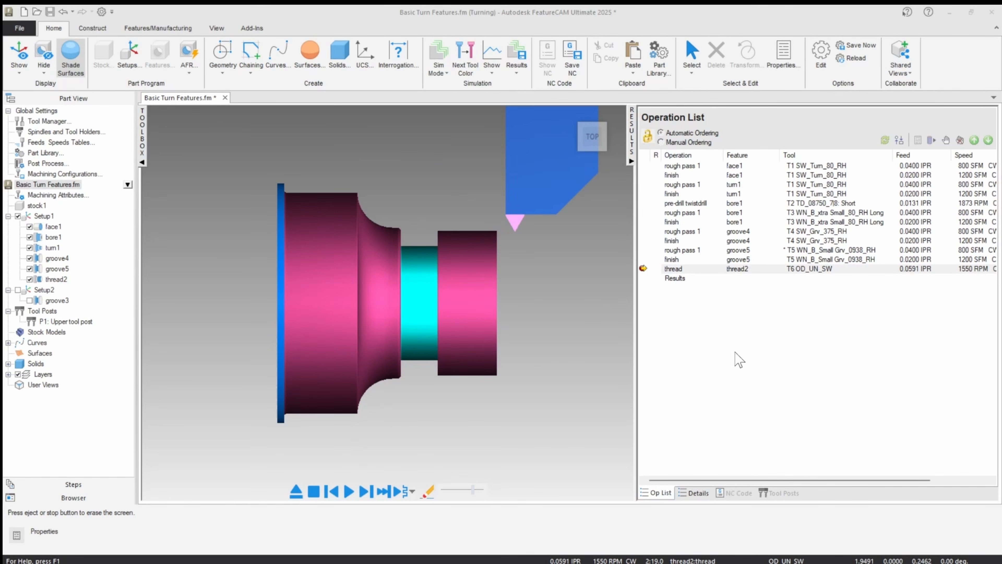
# Step: Close the simulation and remove the breakpoint from the thread operation
pyautogui.click(828, 270)
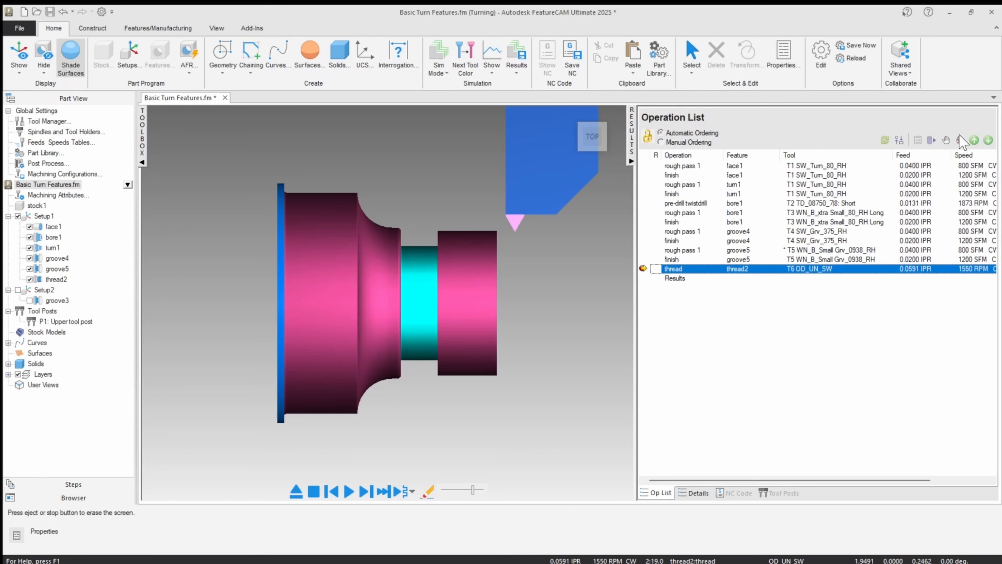
pyautogui.click(296, 491)
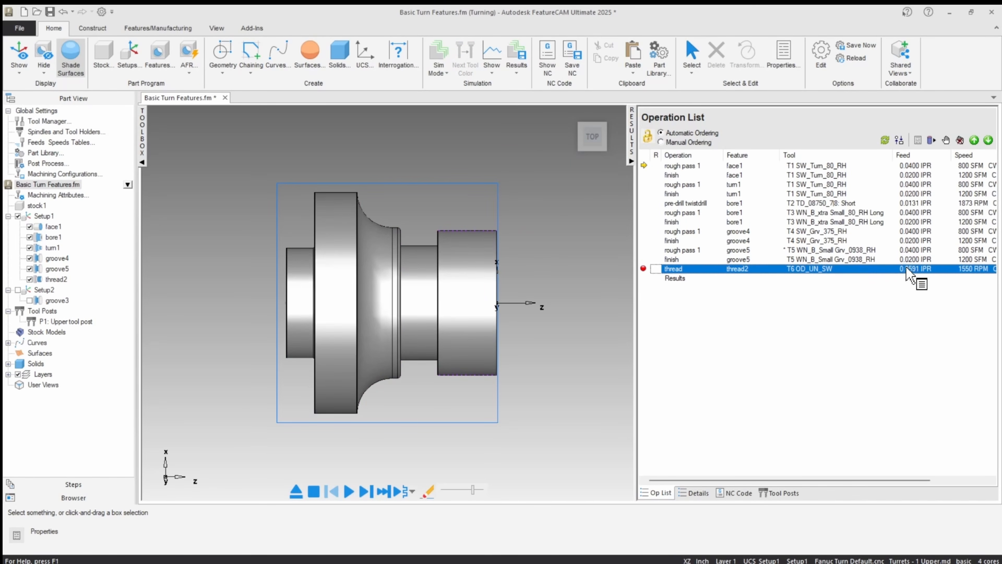
pyautogui.click(962, 140)
# Step: Simulate all operations without stopping, check the finished thread from the top, and close the simulation
pyautogui.click(348, 491)
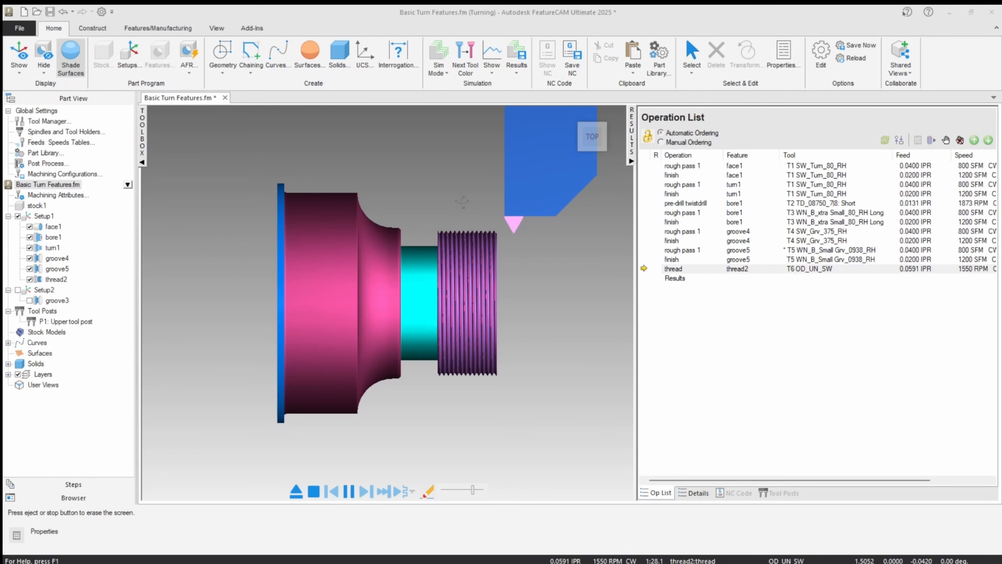
pyautogui.click(588, 147)
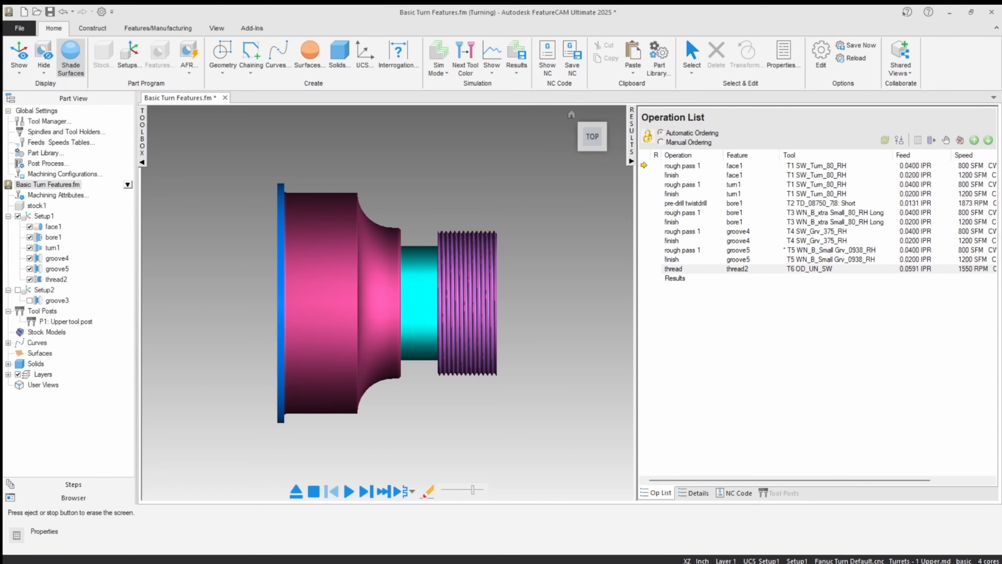
pyautogui.click(295, 493)
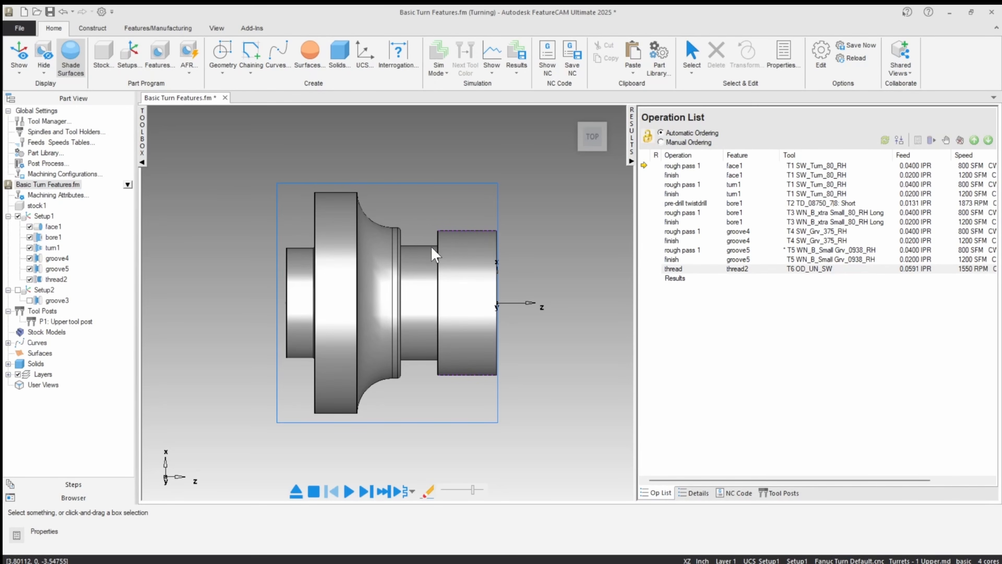
# Step: Examine the undercut beside the threaded end and start a new turning groove feature from dimensions
pyautogui.scroll(5, 398, 237)
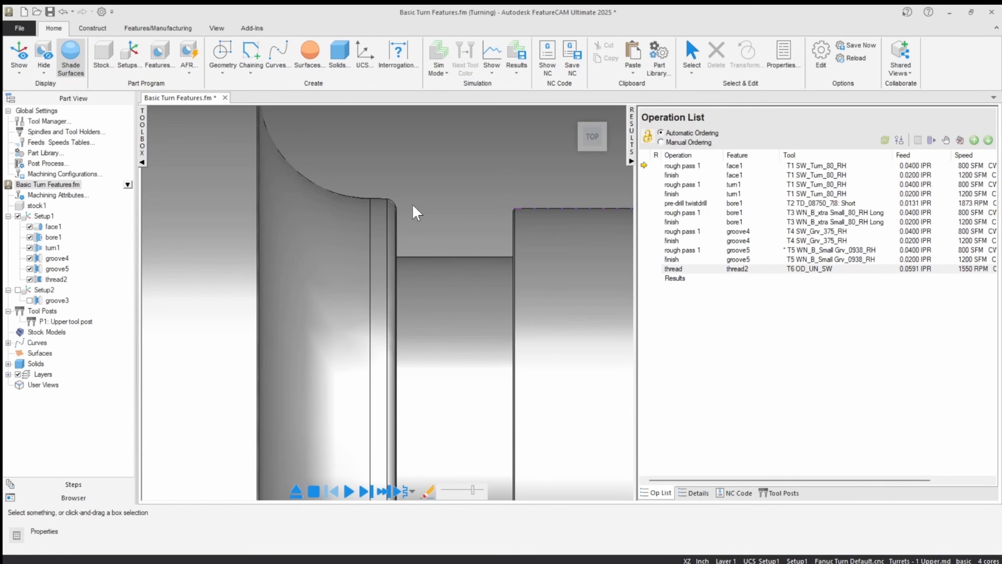
pyautogui.scroll(-3, 434, 242)
pyautogui.scroll(-2, 347, 248)
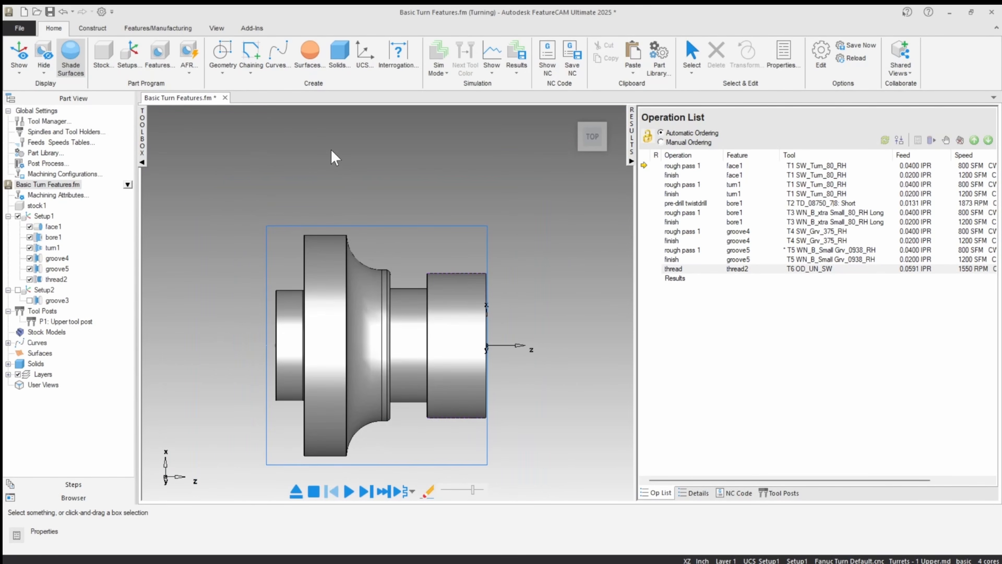
pyautogui.click(158, 56)
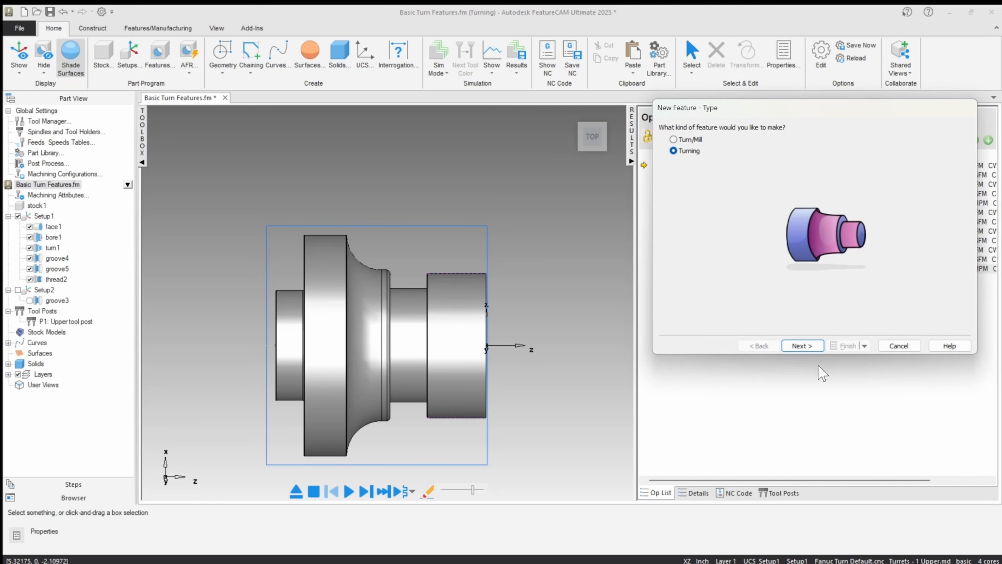
pyautogui.click(802, 346)
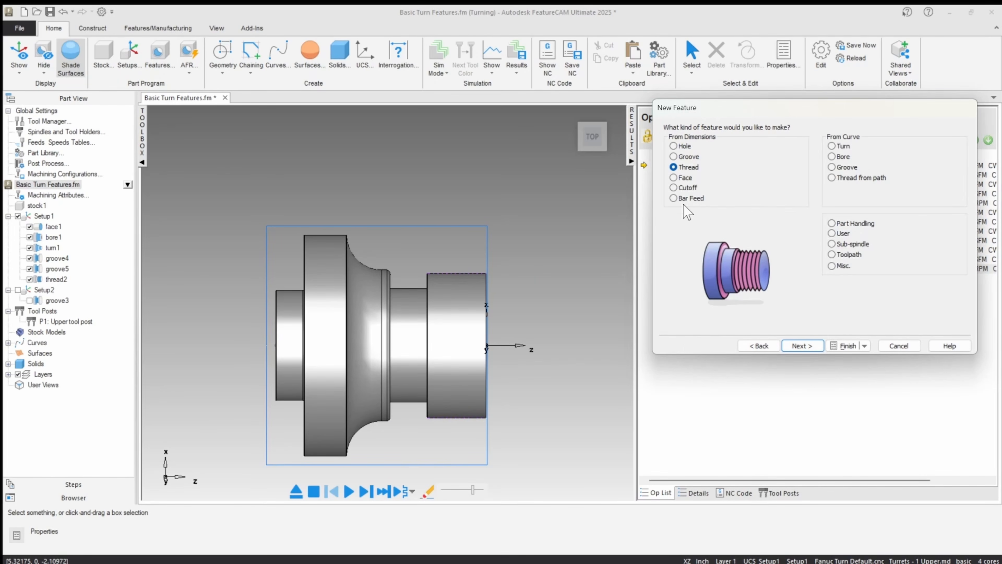
pyautogui.click(687, 157)
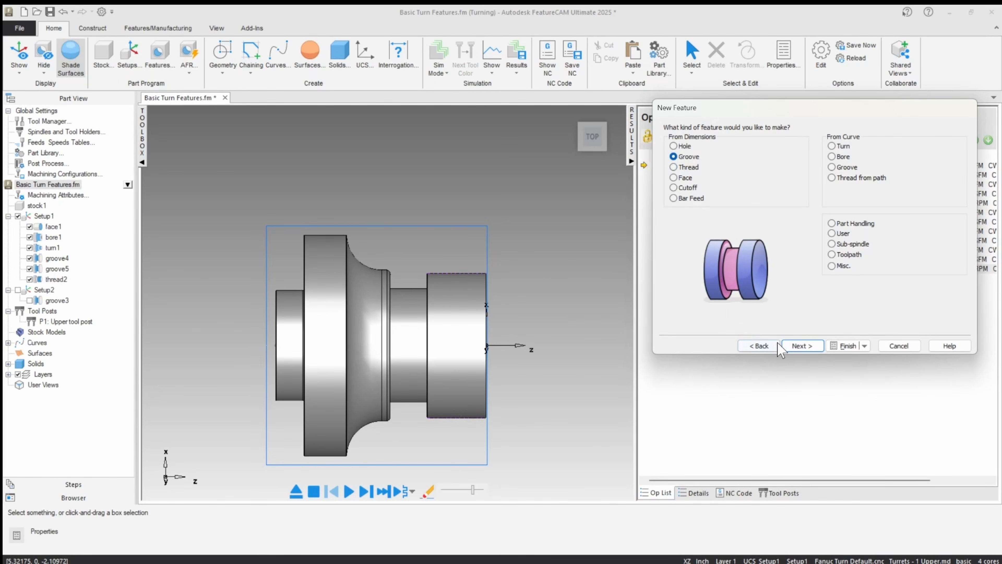
pyautogui.click(801, 345)
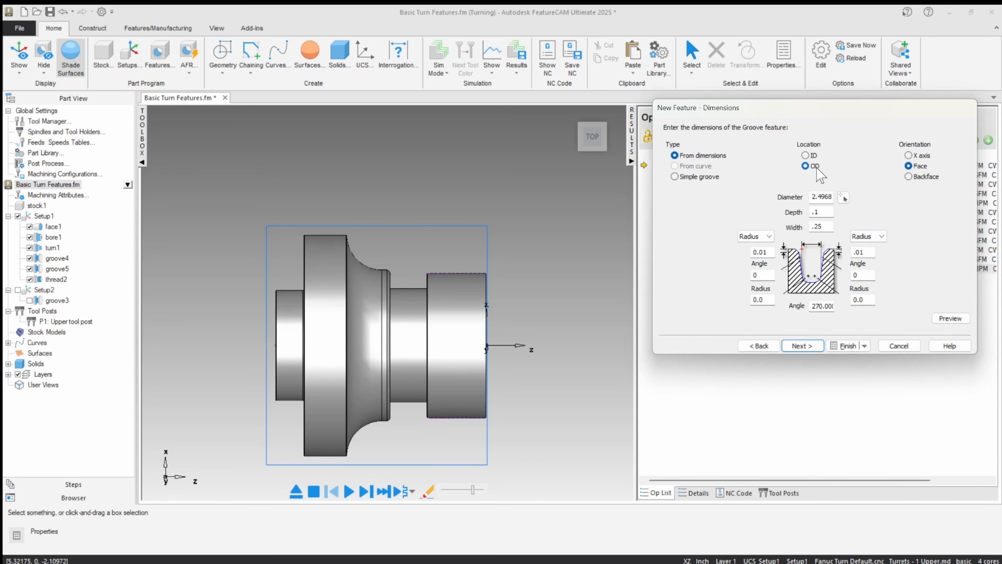
# Step: Orient the new OD groove along the X axis and preview it on the part
pyautogui.click(909, 156)
pyautogui.click(951, 320)
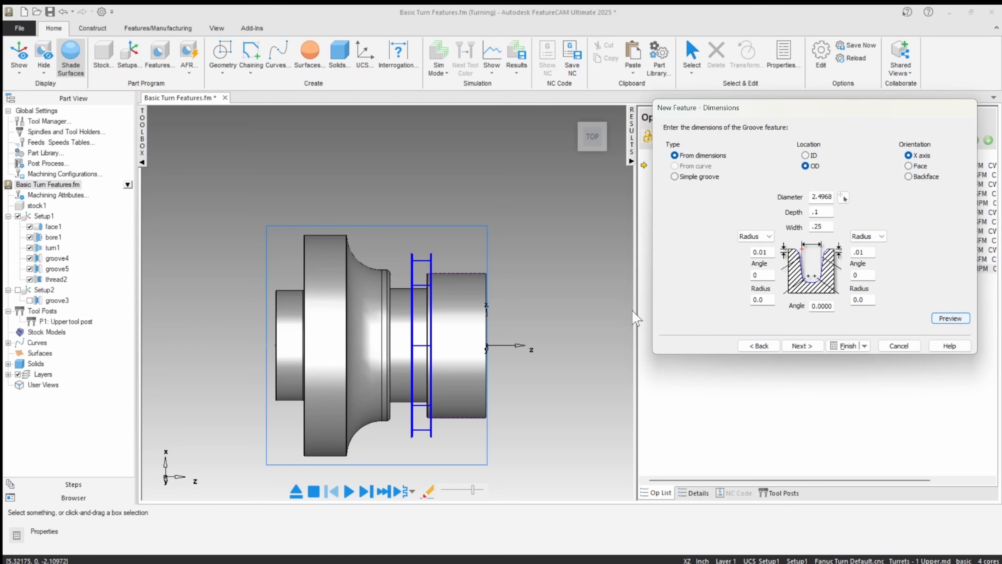
pyautogui.moveTo(491, 291); pyautogui.dragTo(394, 313, button='middle')
pyautogui.click(584, 139)
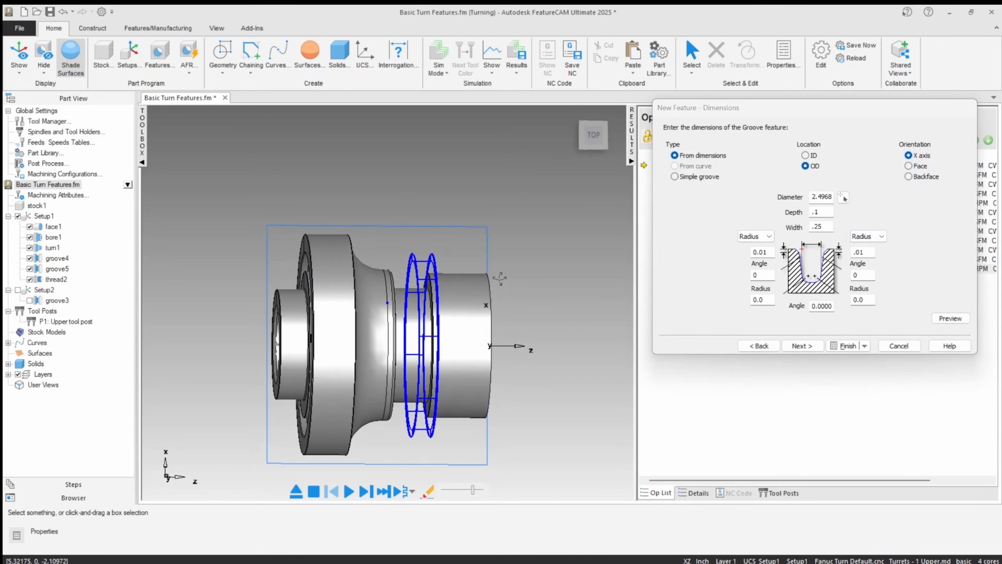
# Step: Pick the groove's diameter from the outer edge of the threaded section, giving 1.9626, and preview the groove
pyautogui.scroll(5, 457, 217)
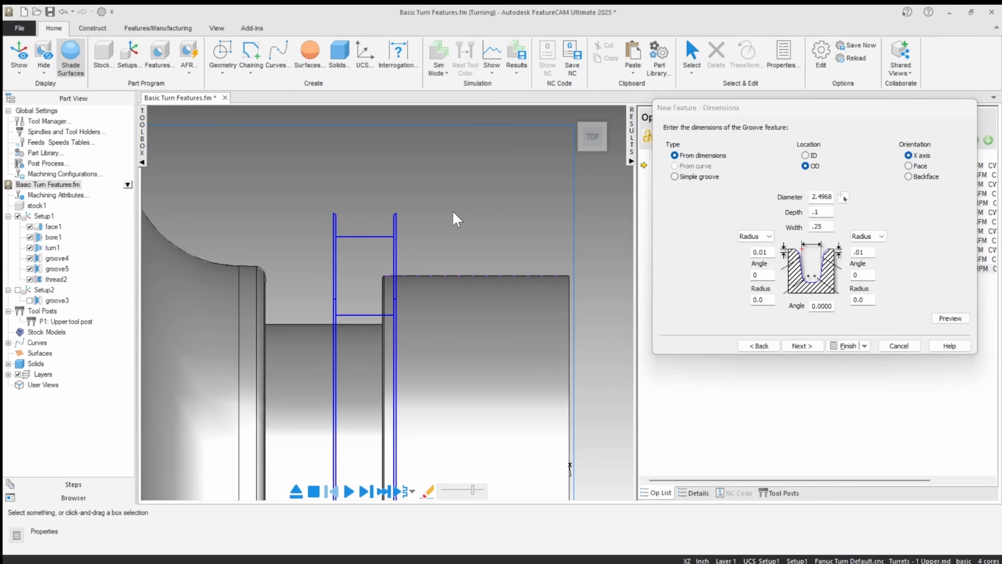
pyautogui.scroll(-3, 454, 213)
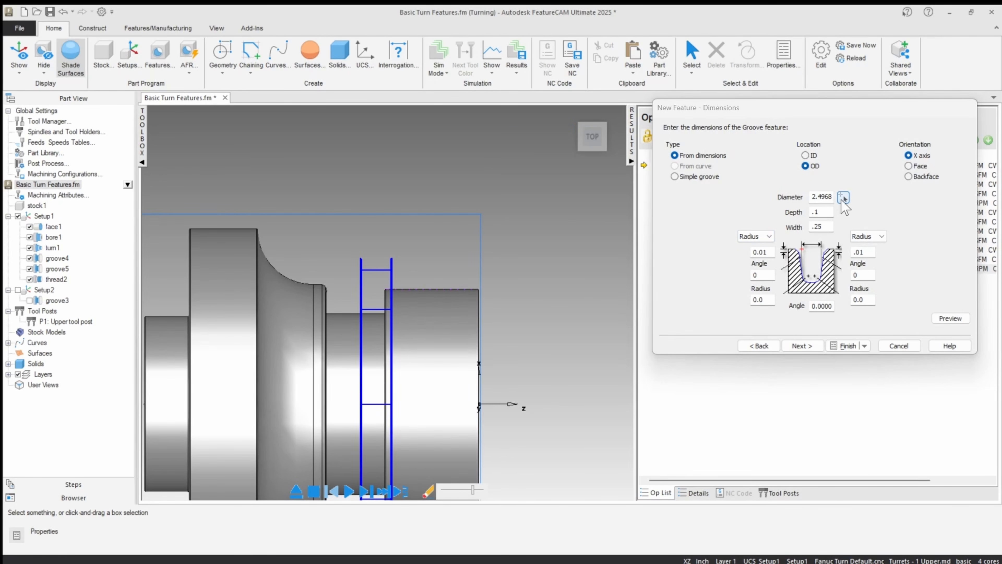
pyautogui.click(843, 197)
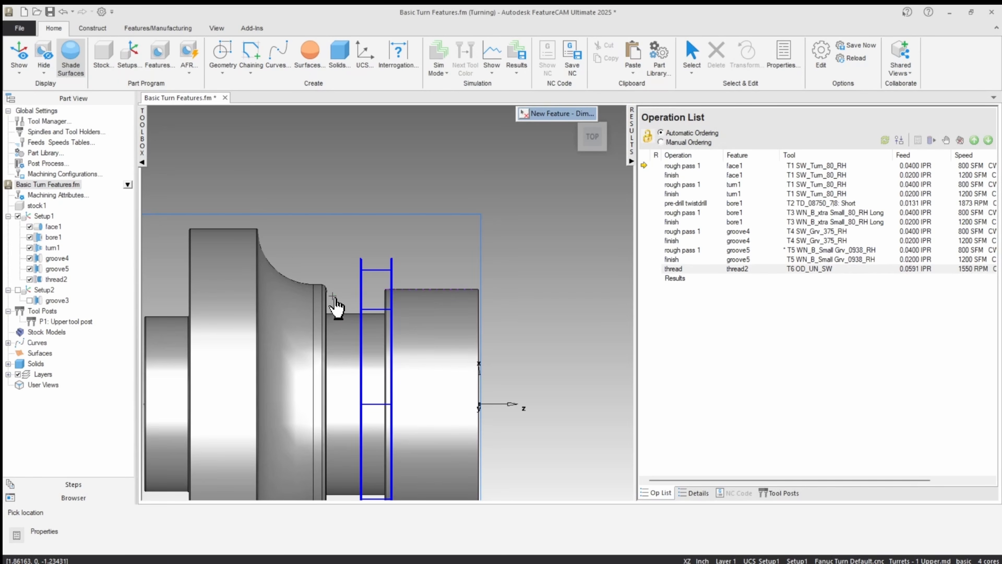
pyautogui.click(402, 291)
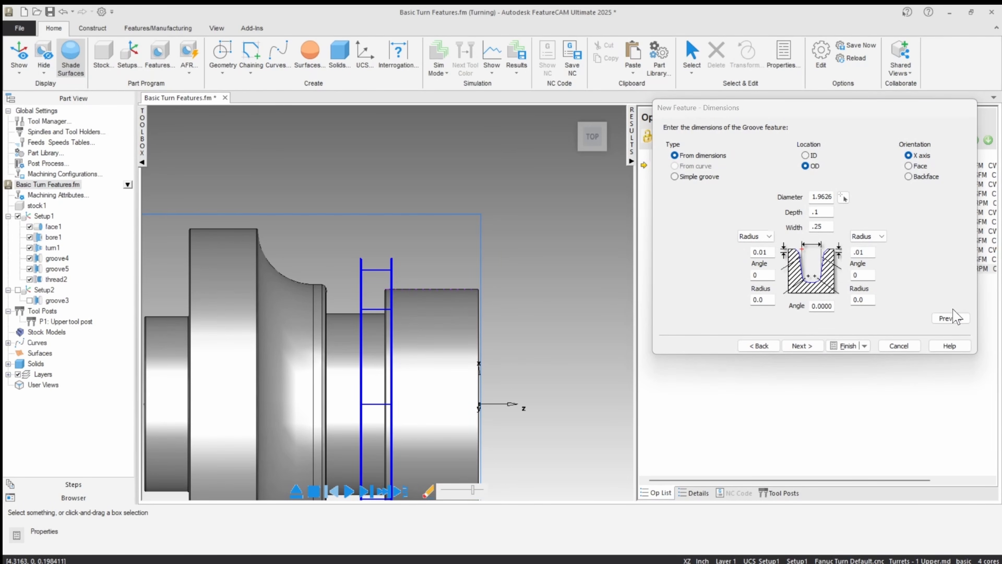
pyautogui.click(951, 318)
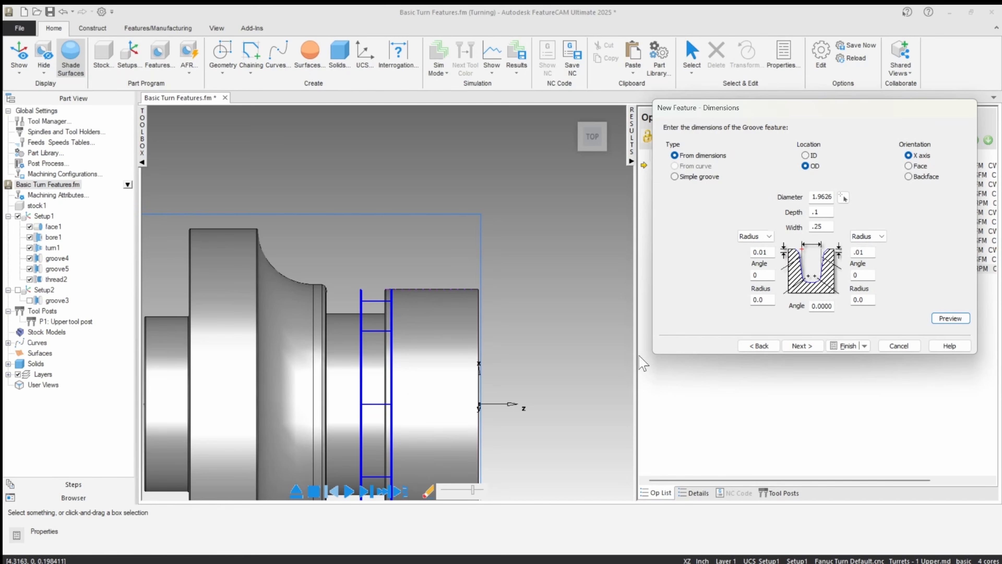
# Step: Set the OD groove's depth to .2 and width to .375, previewing the profile against the undercut
pyautogui.doubleClick(823, 214)
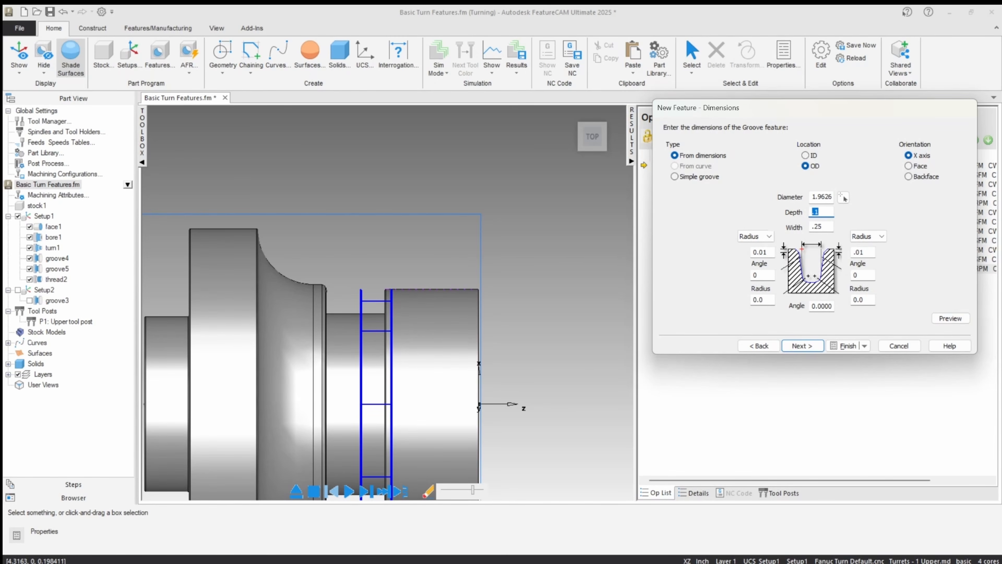
pyautogui.click(949, 318)
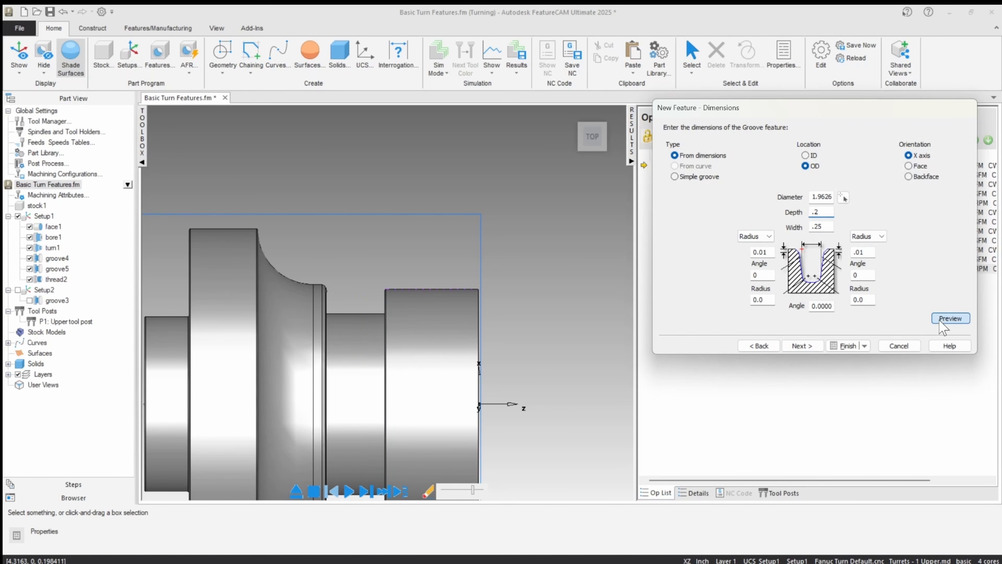
pyautogui.doubleClick(828, 228)
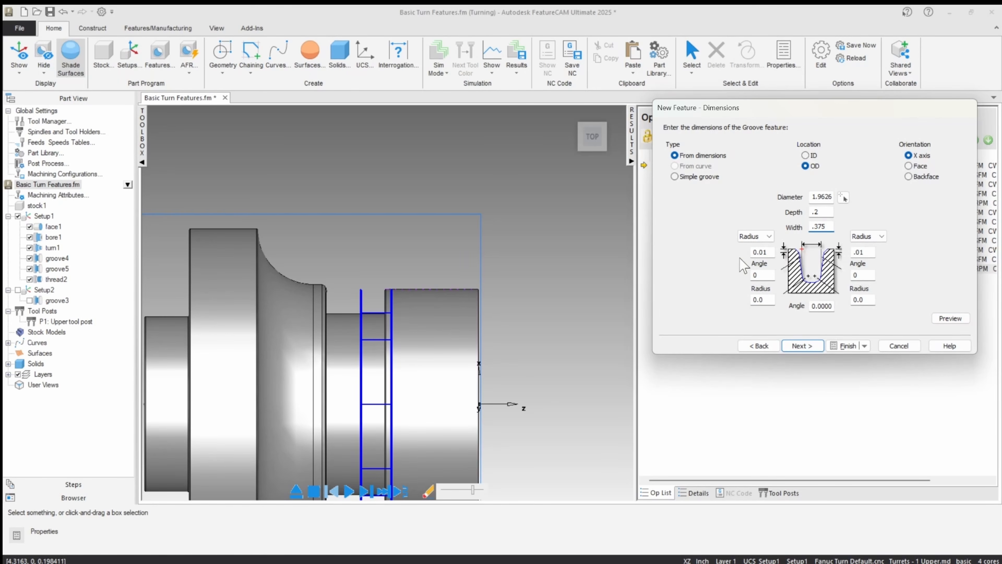
pyautogui.click(947, 316)
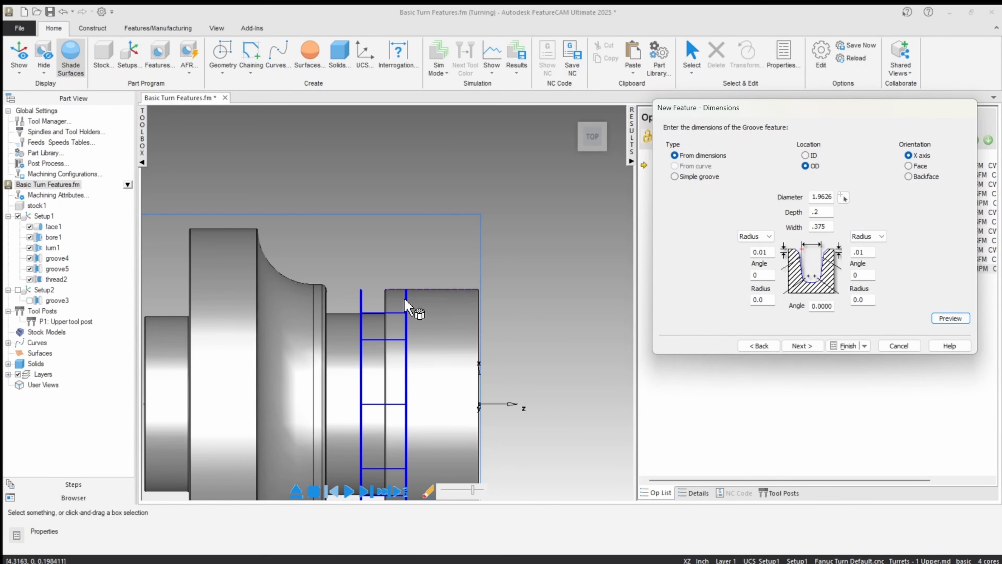
pyautogui.scroll(3, 407, 301)
pyautogui.scroll(2, 408, 302)
pyautogui.scroll(-5, 395, 249)
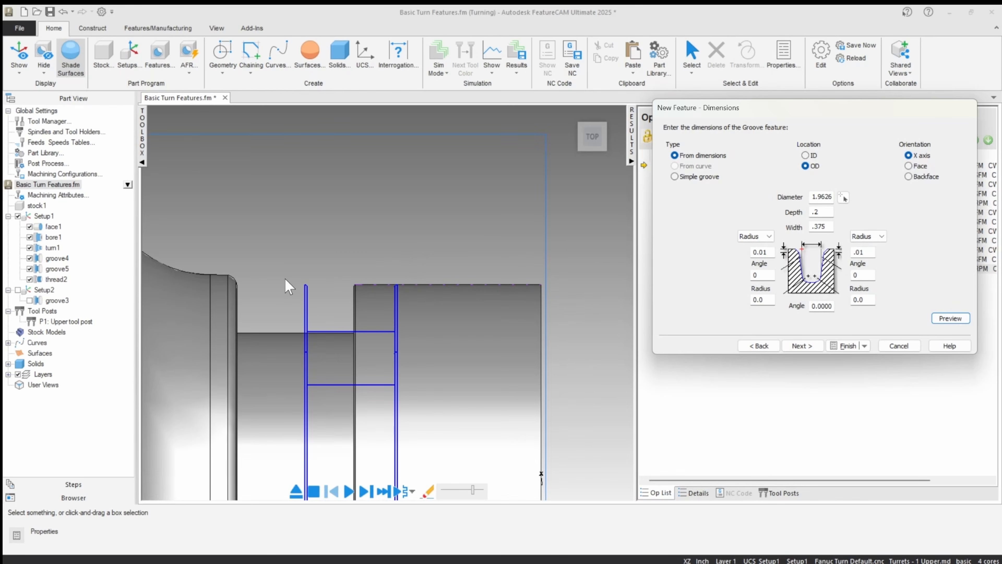
pyautogui.scroll(4, 287, 222)
pyautogui.scroll(-3, 321, 298)
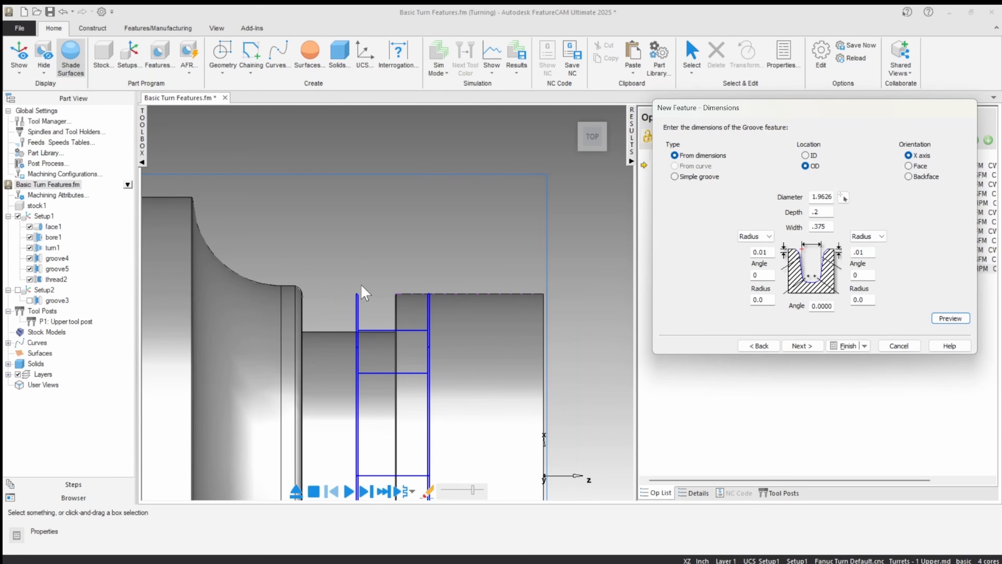
# Step: Give the groove's right upper edge a .03 chamfer, keep a radius on the left edge, and preview it
pyautogui.click(755, 237)
pyautogui.click(755, 248)
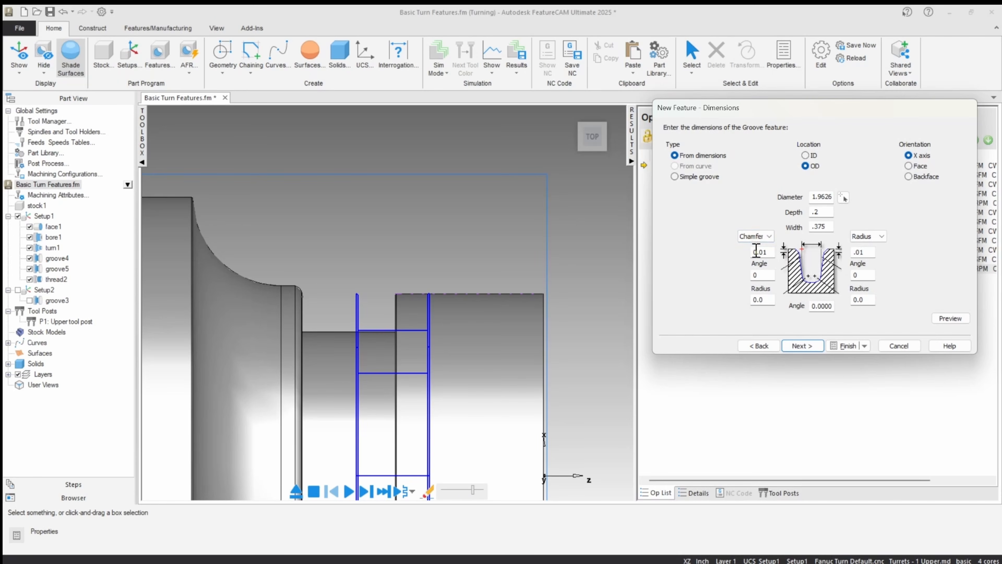
pyautogui.click(880, 236)
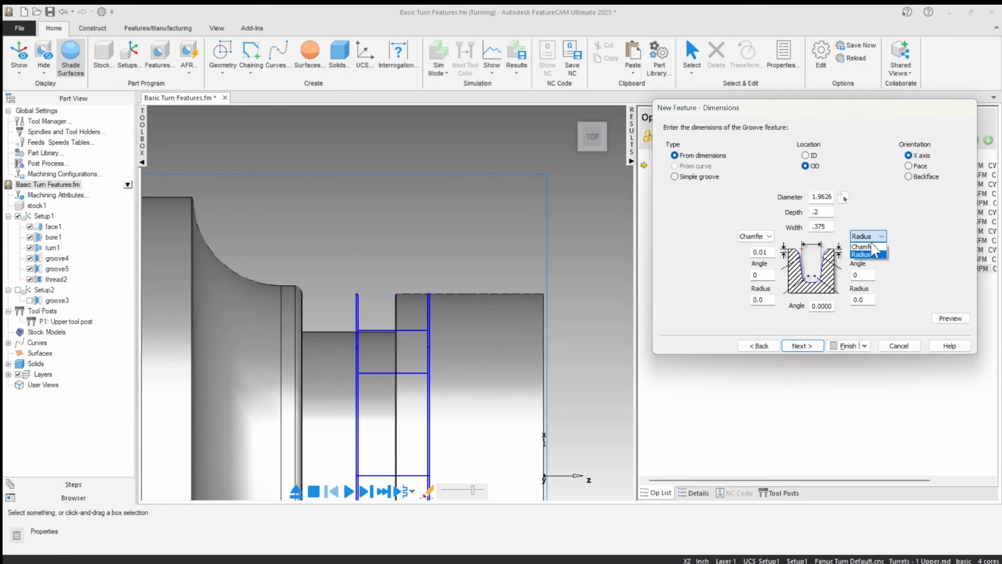
pyautogui.click(869, 246)
pyautogui.click(864, 277)
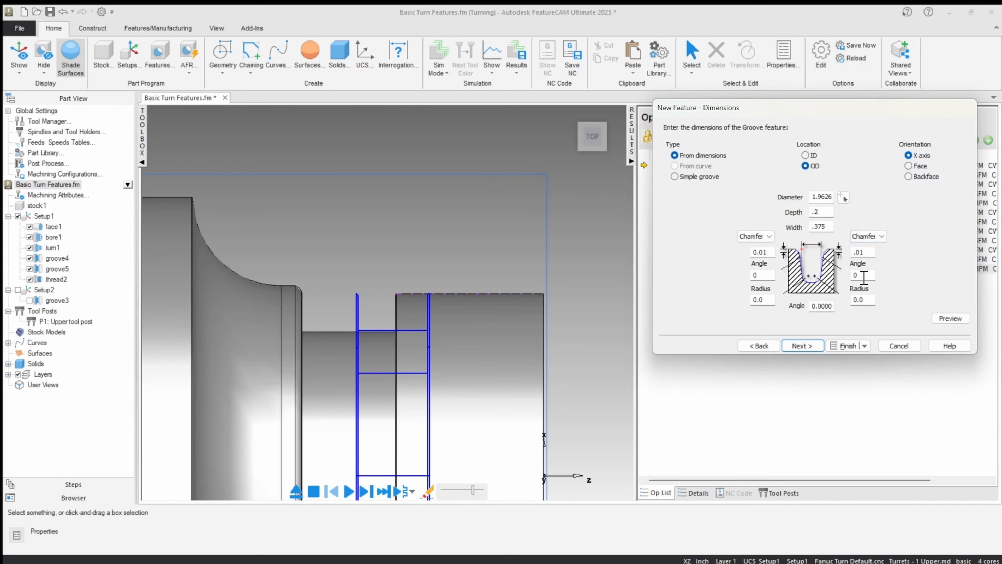
pyautogui.click(763, 236)
pyautogui.click(753, 256)
pyautogui.doubleClick(861, 252)
pyautogui.click(947, 318)
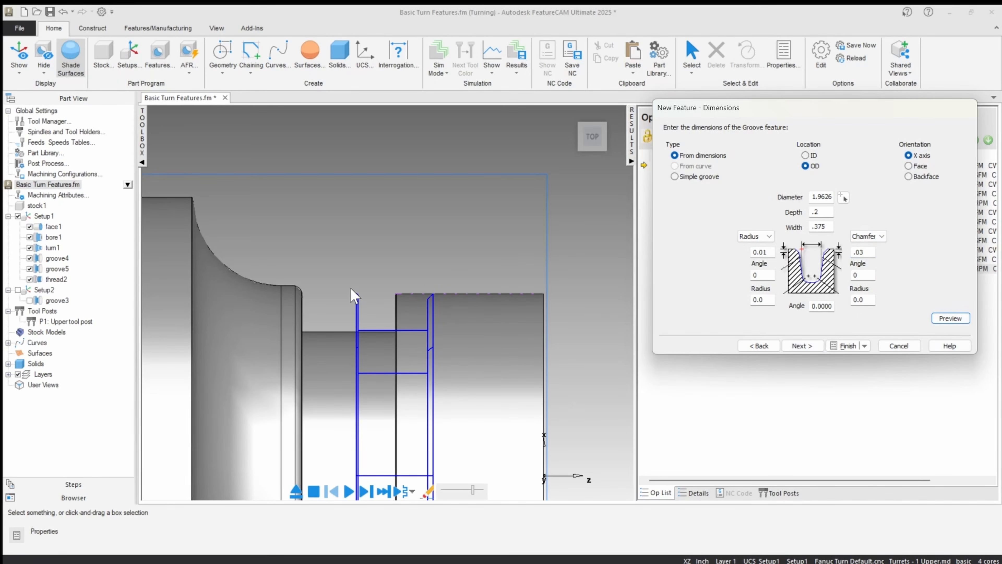
# Step: Set both the left edge radius and the right edge chamfer of the groove to 0 and preview it
pyautogui.doubleClick(768, 254)
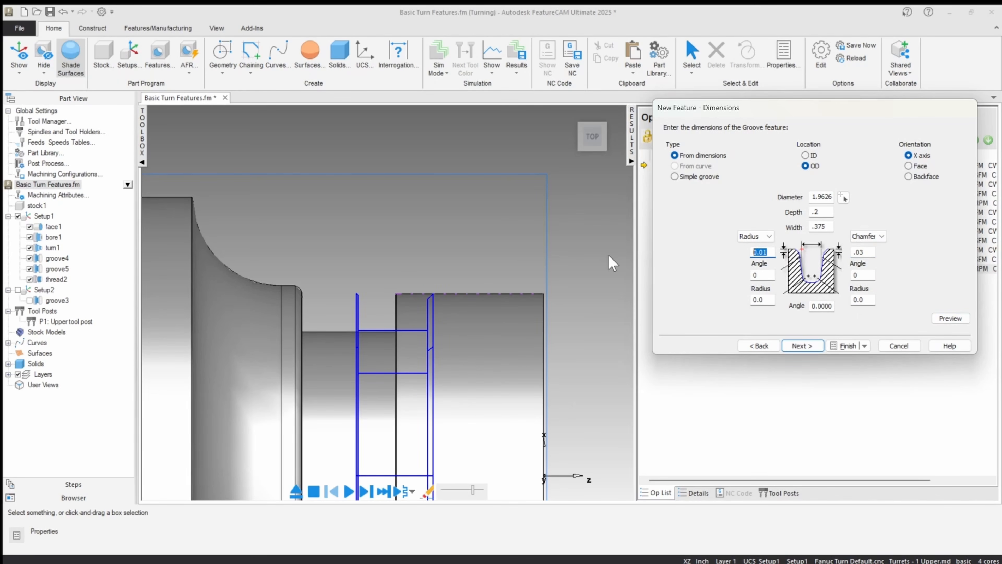
pyautogui.write('0')
pyautogui.doubleClick(870, 252)
pyautogui.write('0')
pyautogui.click(950, 318)
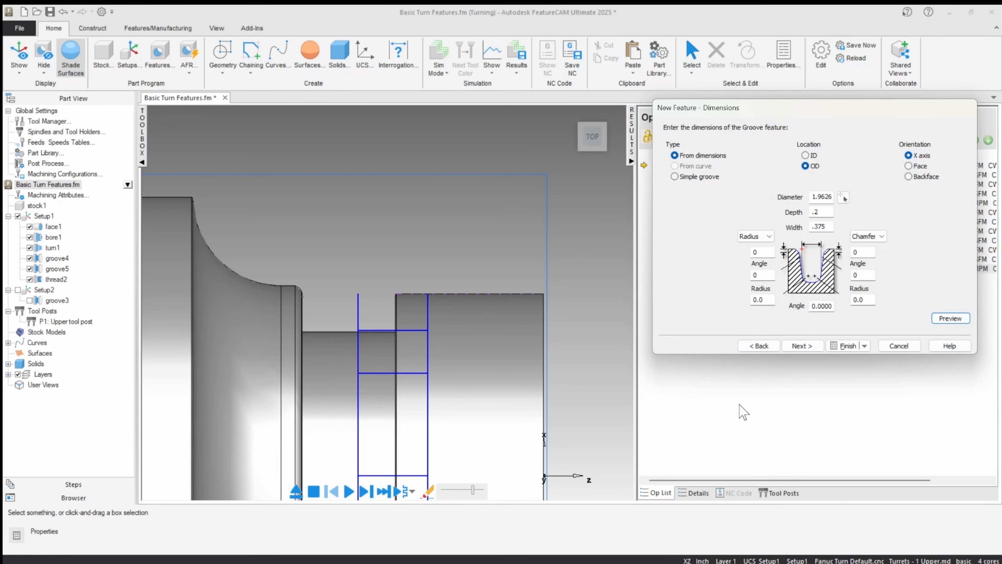
# Step: Set the groove's wall angles to 5 on the left and 20 on the right, and preview the tapered walls
pyautogui.doubleClick(761, 276)
pyautogui.doubleClick(864, 275)
pyautogui.write('20')
pyautogui.click(951, 318)
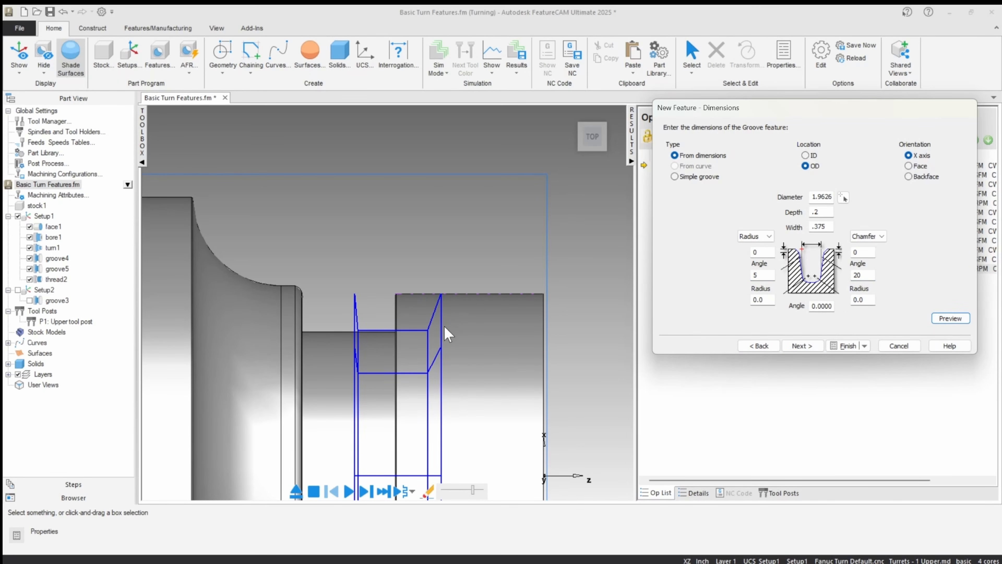
# Step: Reset both groove wall angles to 0, preview the straight walls, and select the left bottom radius value
pyautogui.moveTo(865, 274); pyautogui.dragTo(674, 278)
pyautogui.write('00')
pyautogui.click(951, 319)
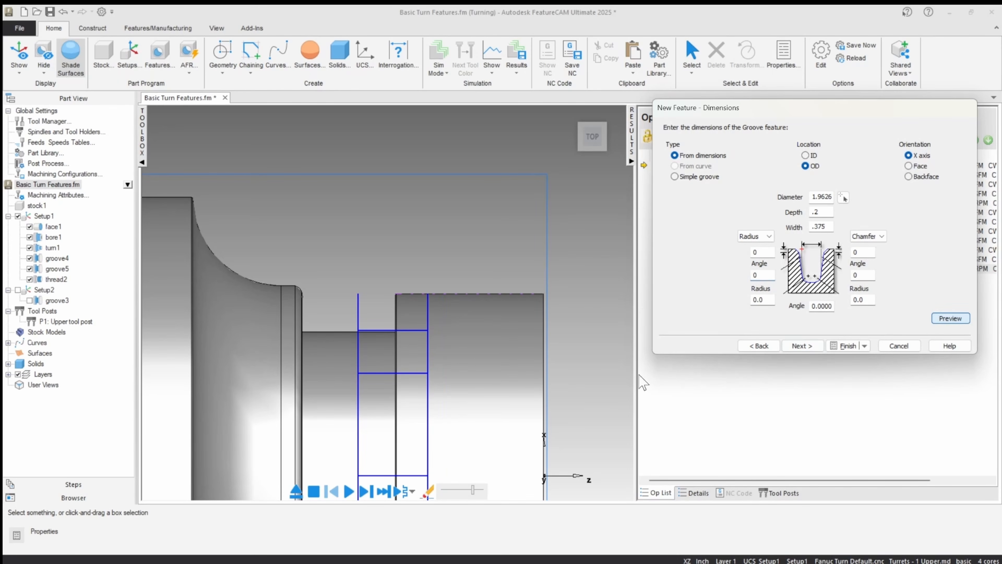
pyautogui.moveTo(765, 301); pyautogui.dragTo(705, 313)
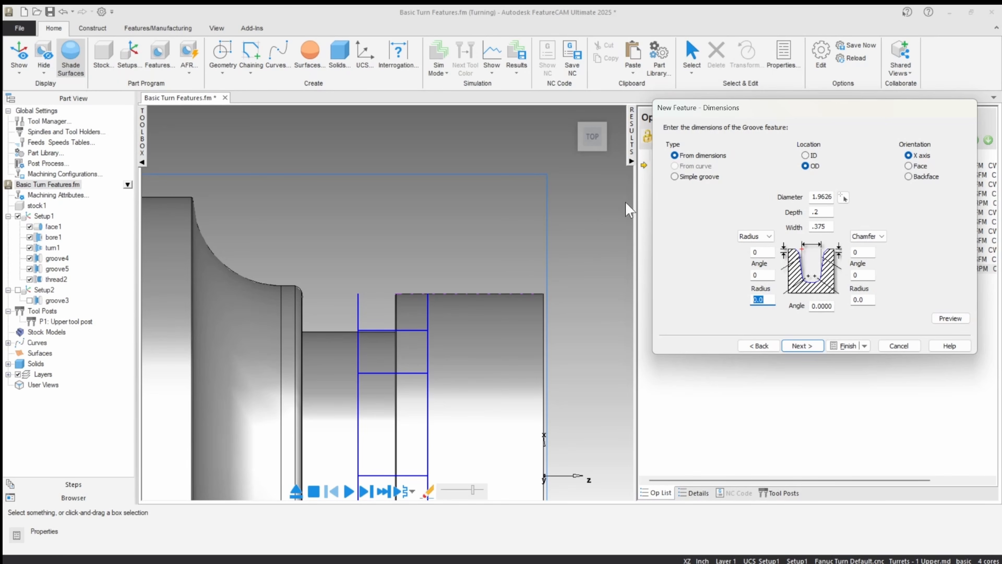
# Step: Locate the groove at the shoulder face left of the undercut, continue to its cutting strategies, and cancel the new feature
pyautogui.click(803, 346)
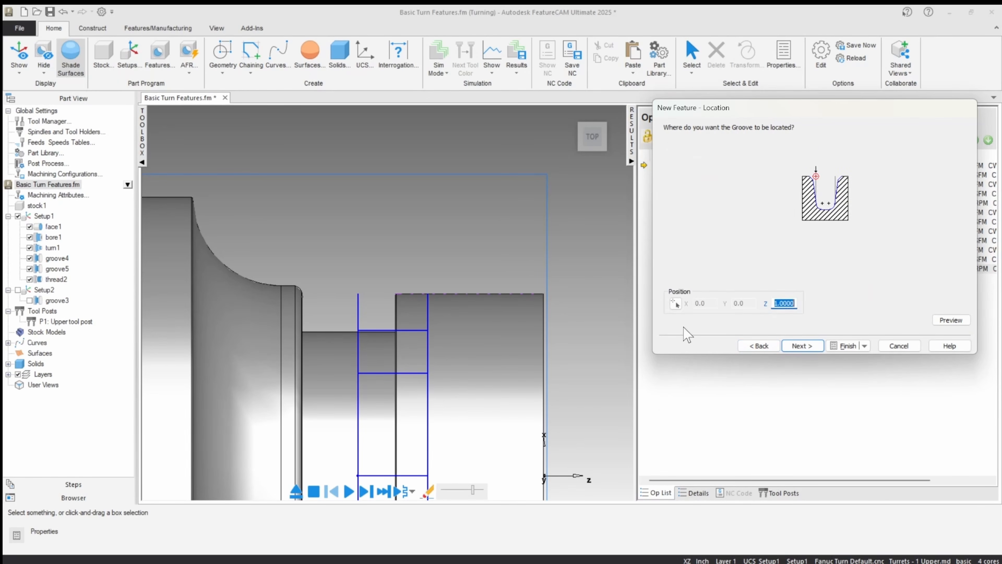
pyautogui.click(677, 304)
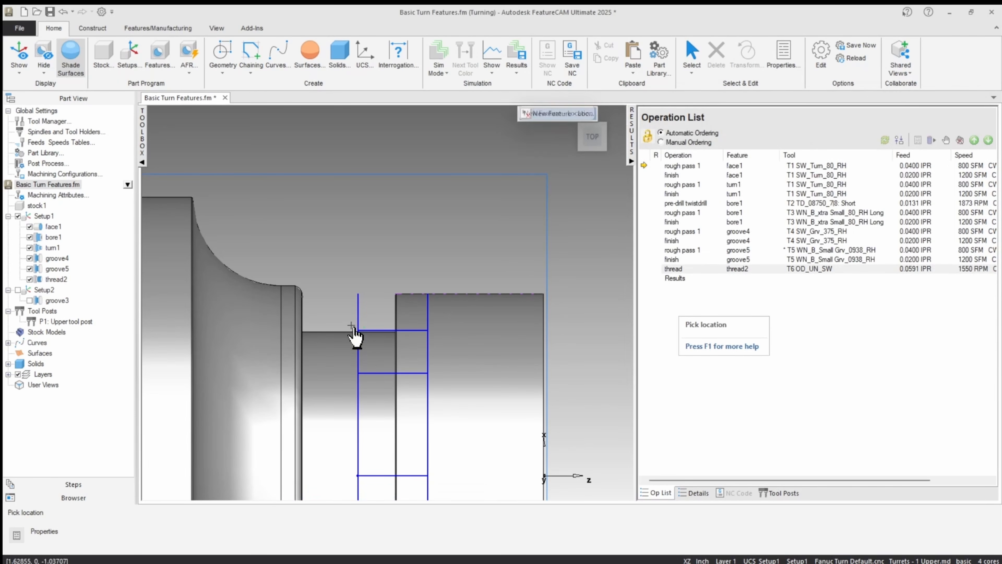
pyautogui.click(579, 379)
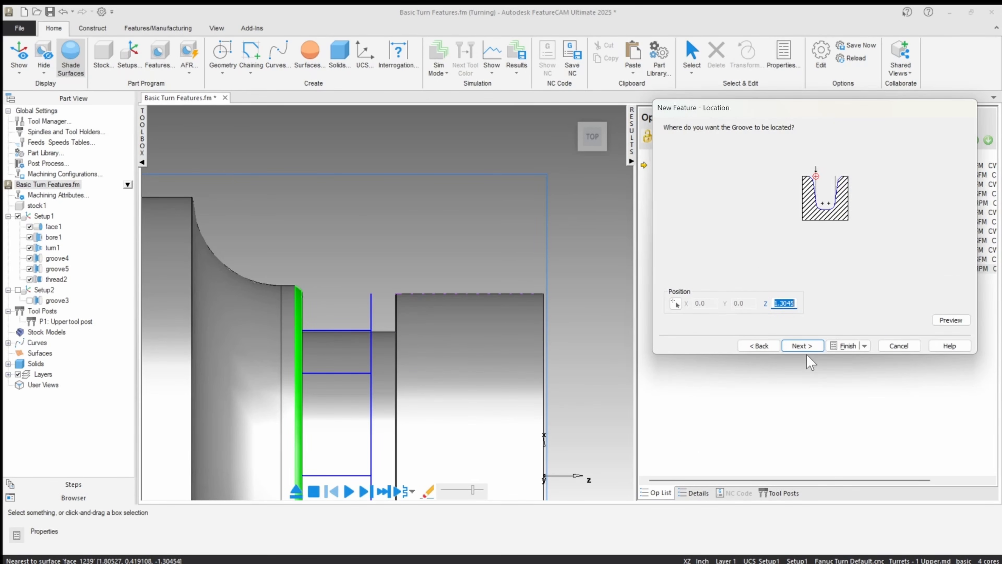
pyautogui.click(802, 346)
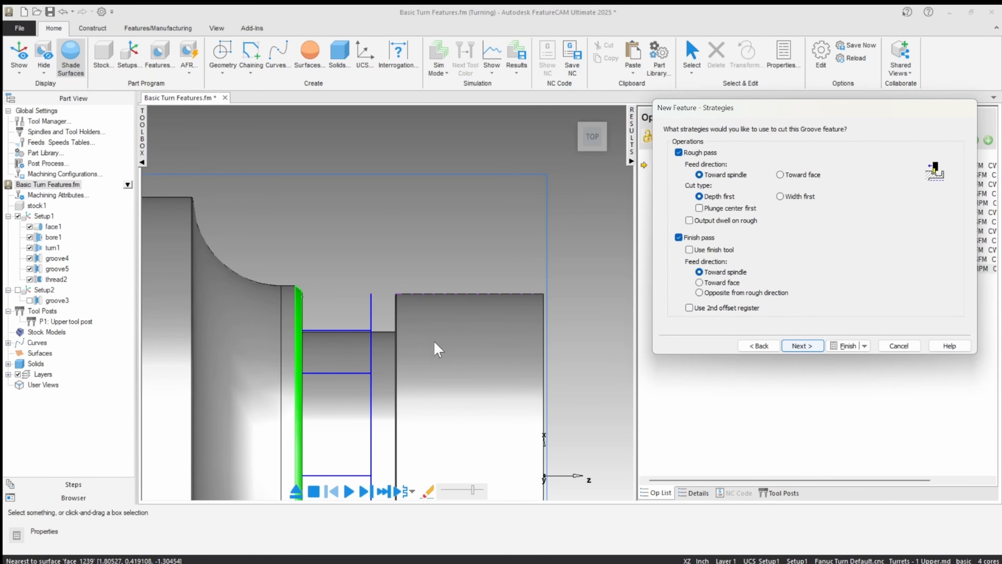
pyautogui.click(899, 346)
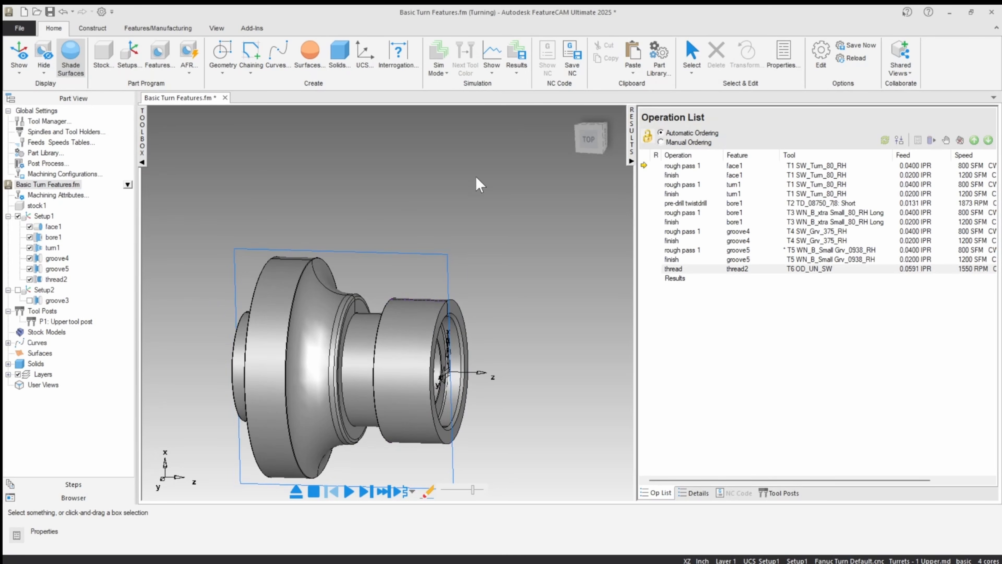
# Step: Start a new turning feature of type Cutoff and proceed to its dimensions
pyautogui.click(592, 136)
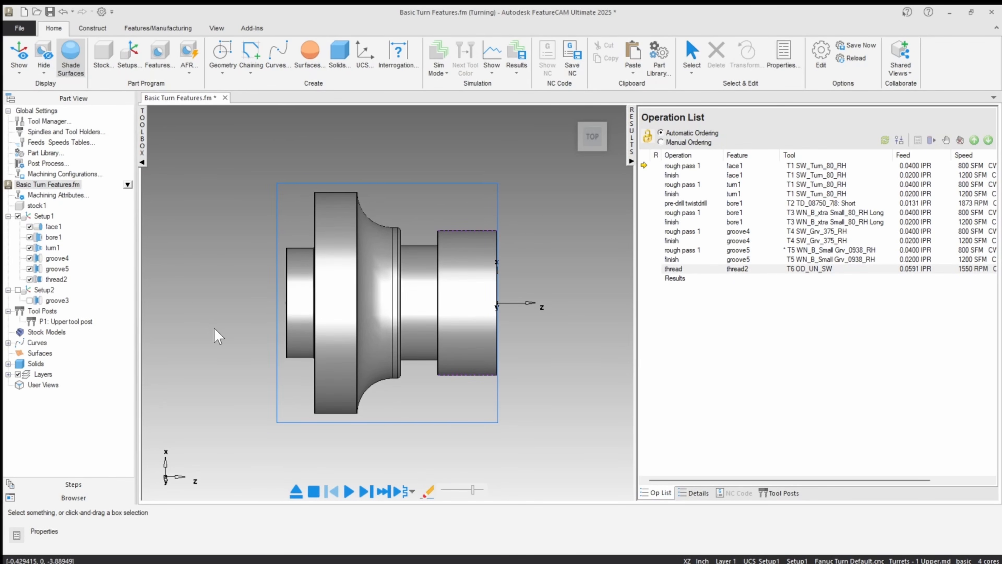
pyautogui.moveTo(240, 323); pyautogui.dragTo(232, 346, button='middle')
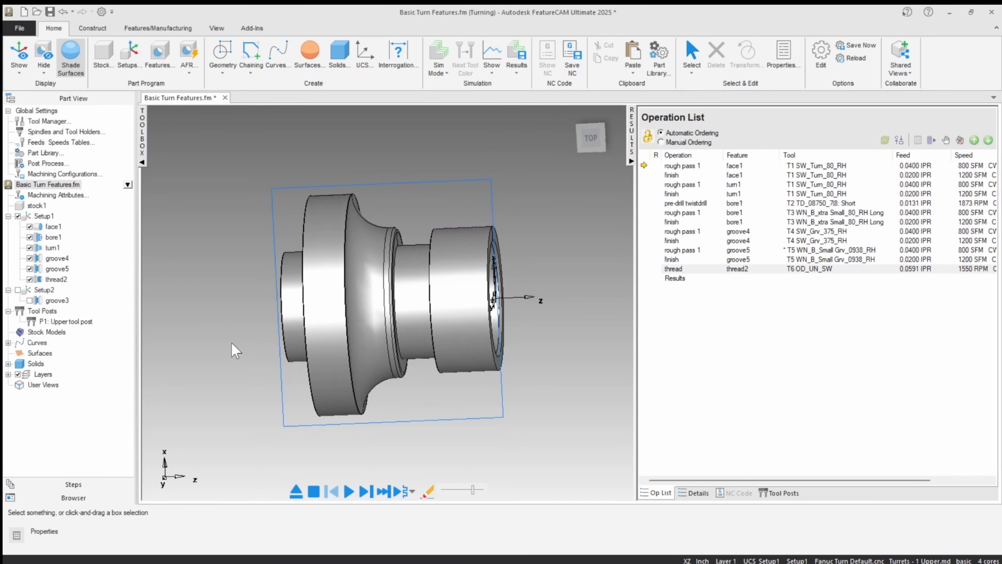
pyautogui.click(157, 65)
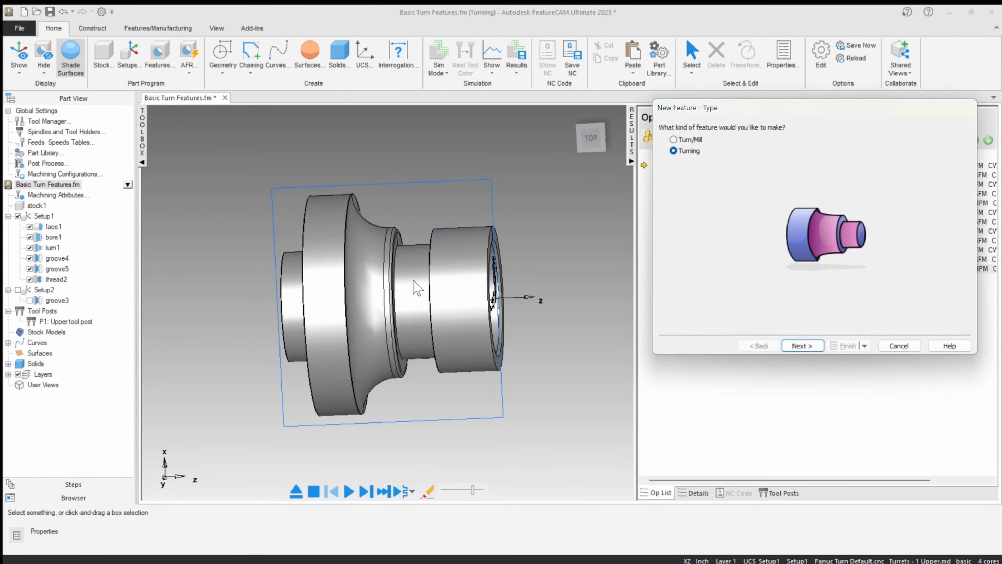
pyautogui.click(801, 346)
pyautogui.click(674, 188)
pyautogui.click(802, 346)
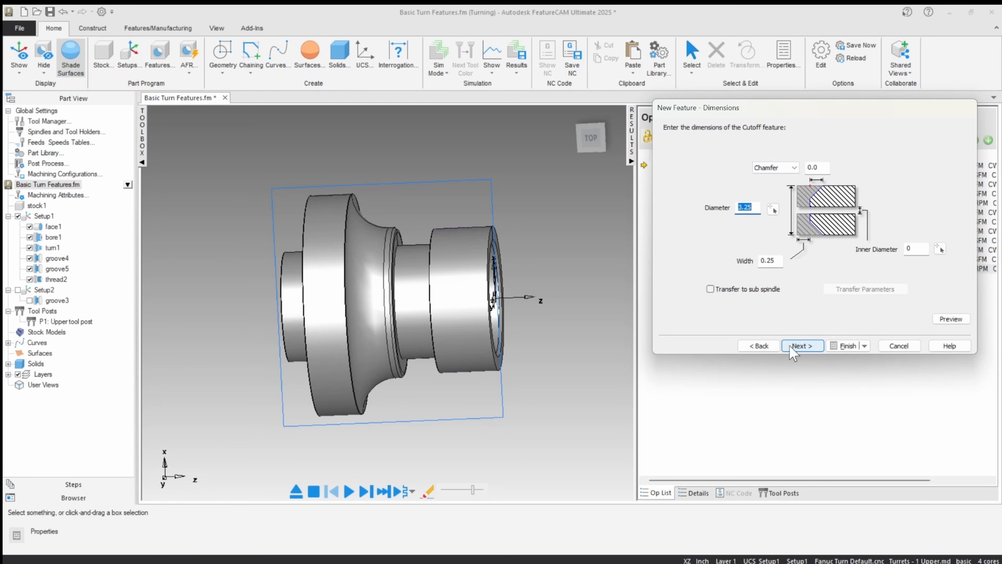
# Step: Set the cutoff width to .122 and preview the cut on the part from the top
pyautogui.moveTo(781, 262); pyautogui.dragTo(626, 271)
pyautogui.write('.1')
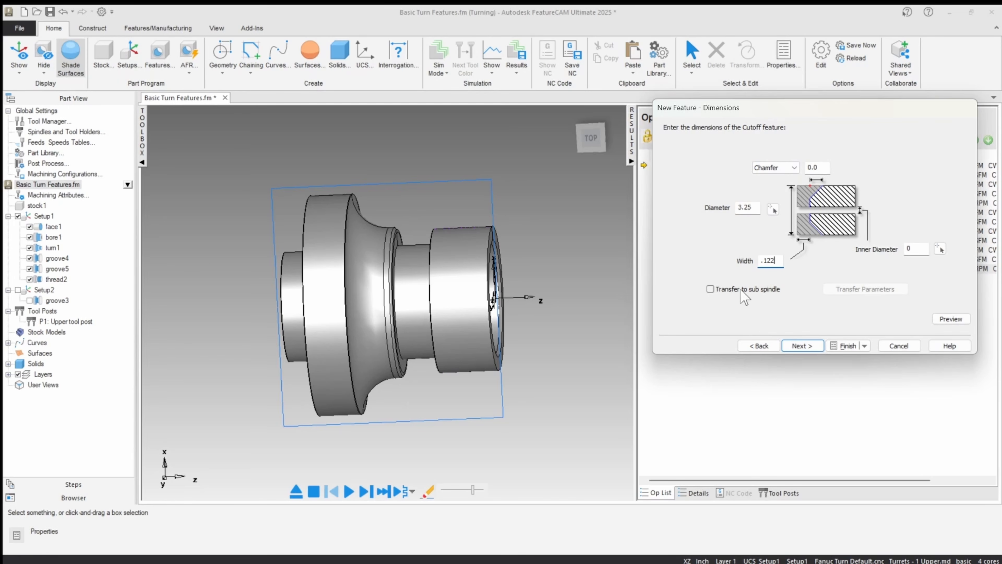
pyautogui.write('22')
pyautogui.click(950, 319)
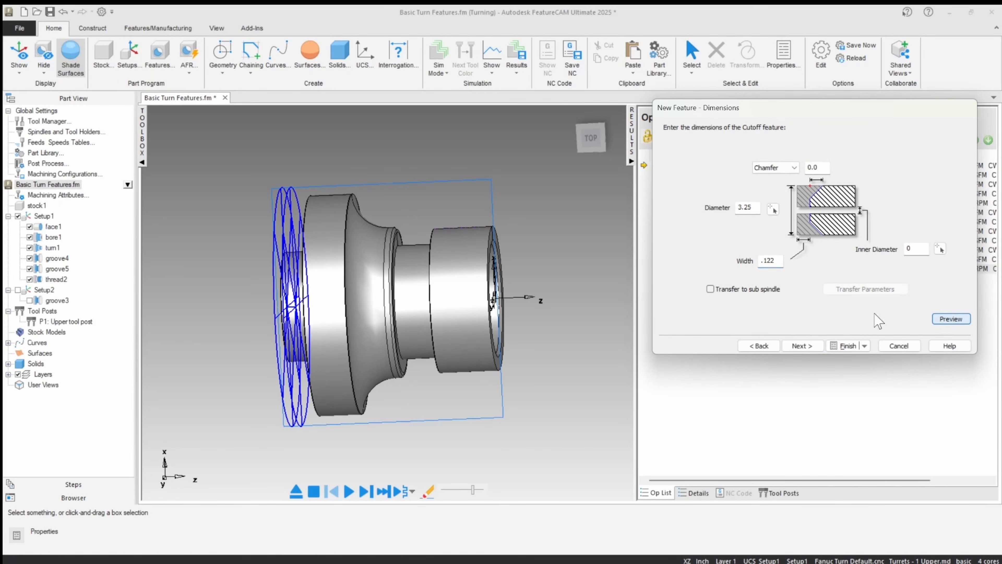
pyautogui.click(592, 146)
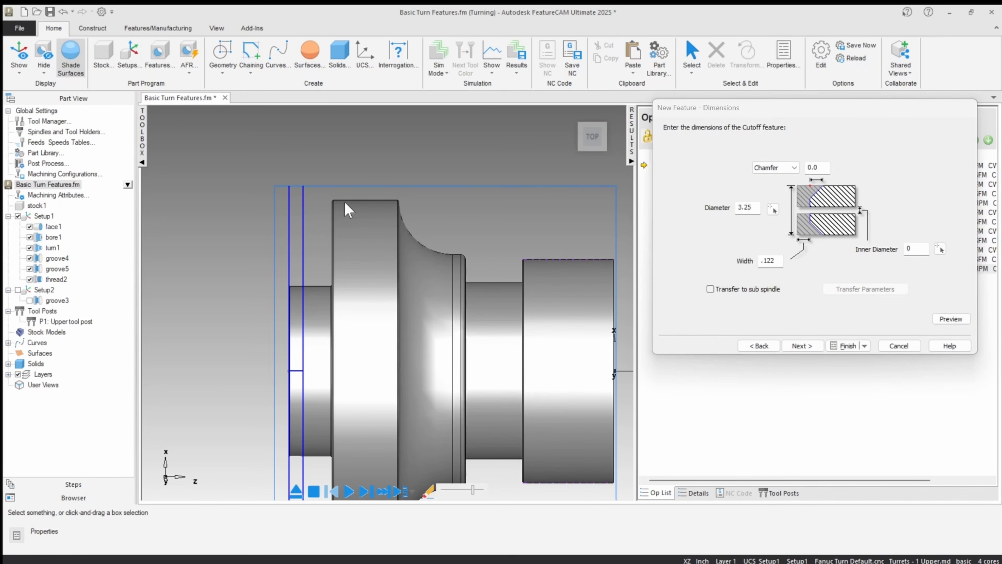
# Step: Create the cutoff feature with diameter 3.25 and show the tool selection of its cutoff operation
pyautogui.click(755, 208)
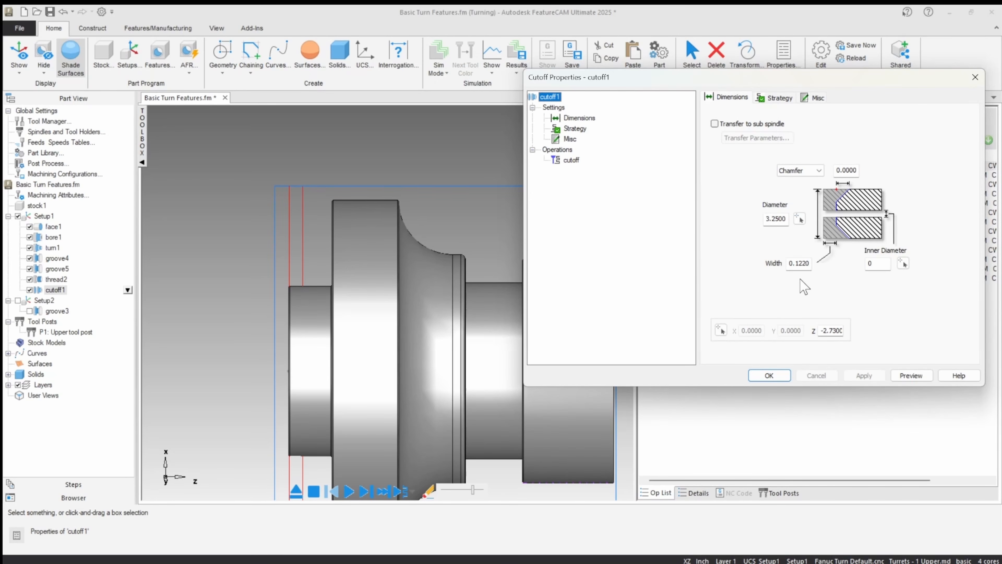
pyautogui.click(571, 160)
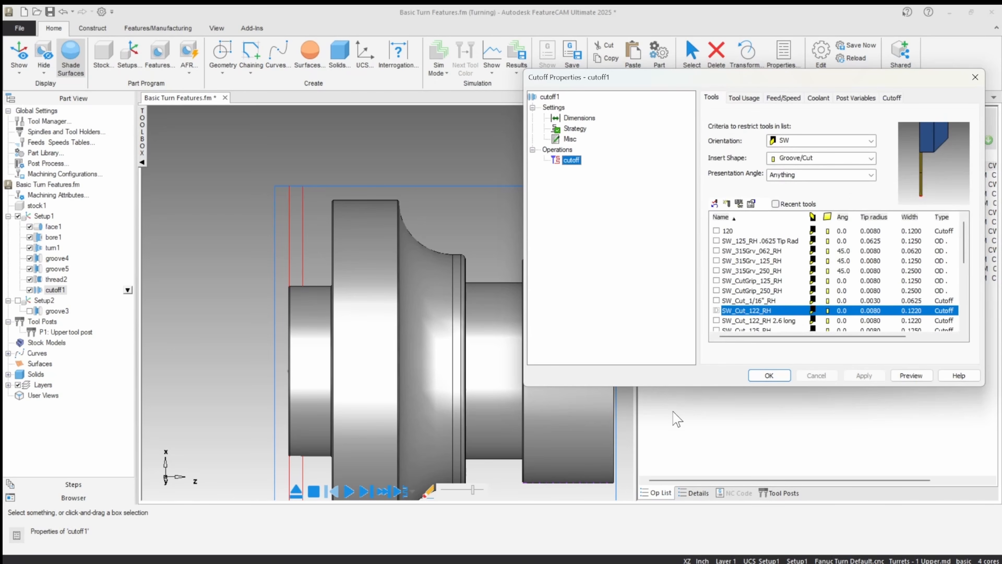
# Step: Accept the cutoff tool, reopen the cutoff feature's dimensions and move the cutoff to Z -2.875
pyautogui.click(774, 375)
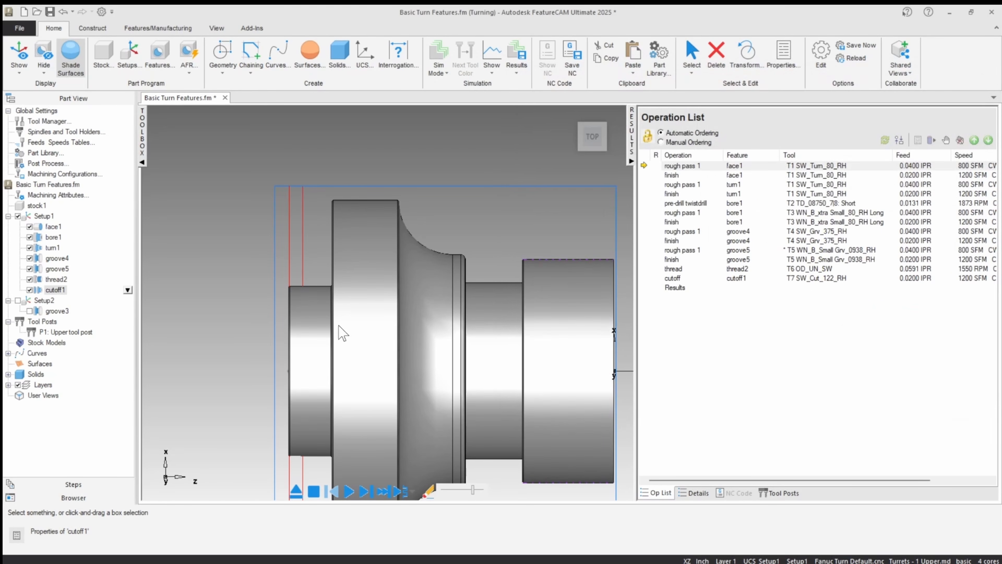
pyautogui.doubleClick(303, 242)
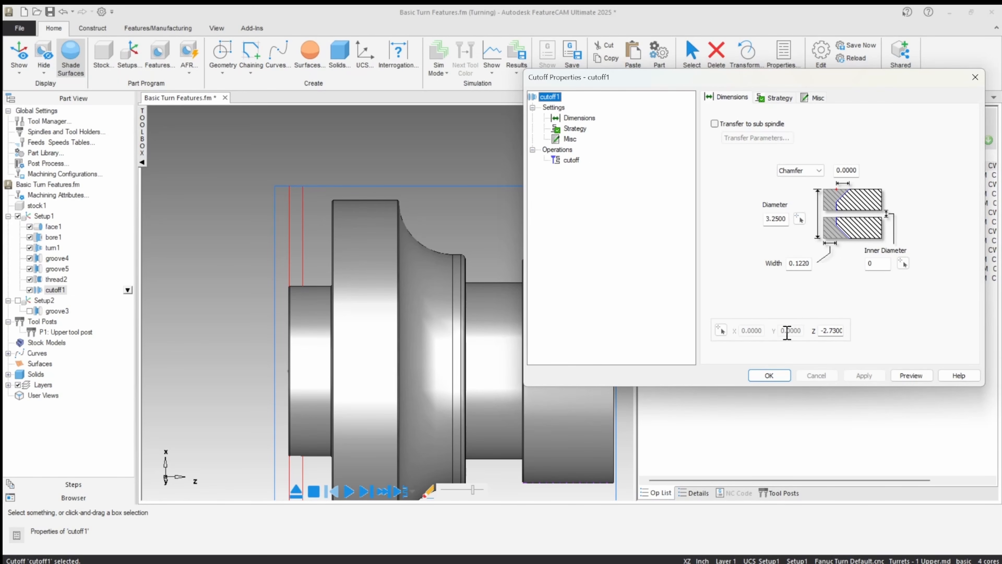
pyautogui.moveTo(832, 331); pyautogui.dragTo(910, 330)
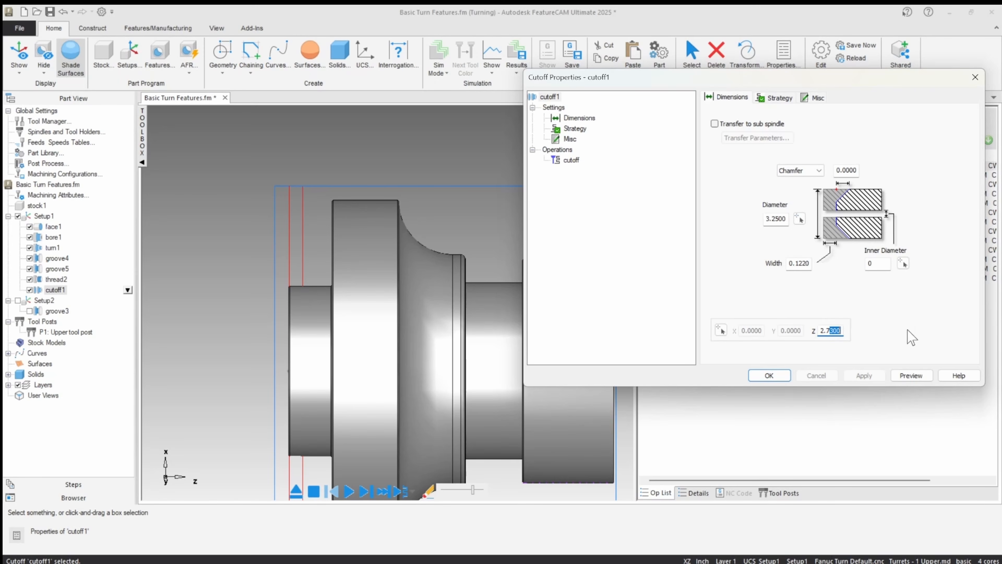
pyautogui.write('500')
pyautogui.click(863, 376)
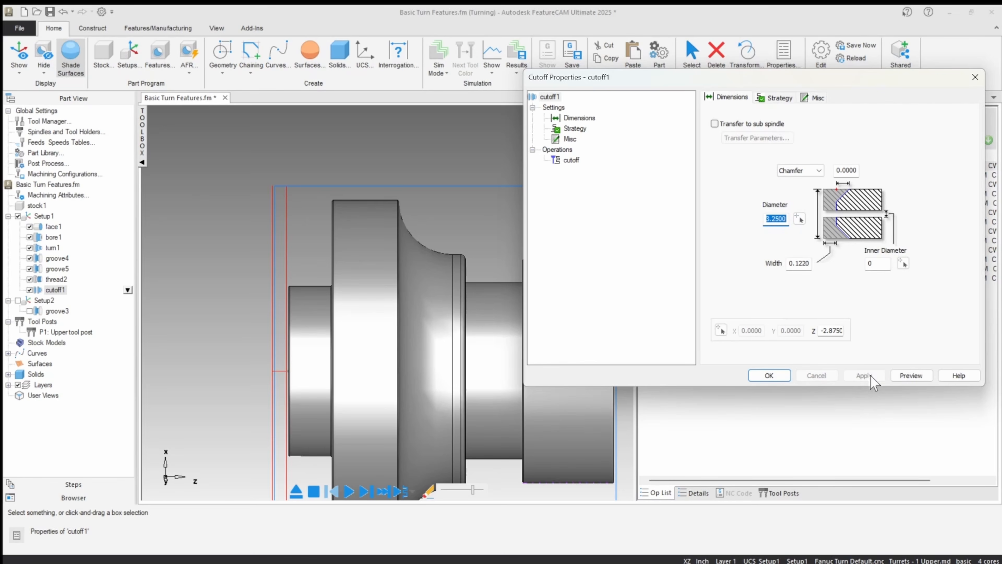
pyautogui.scroll(5, 296, 310)
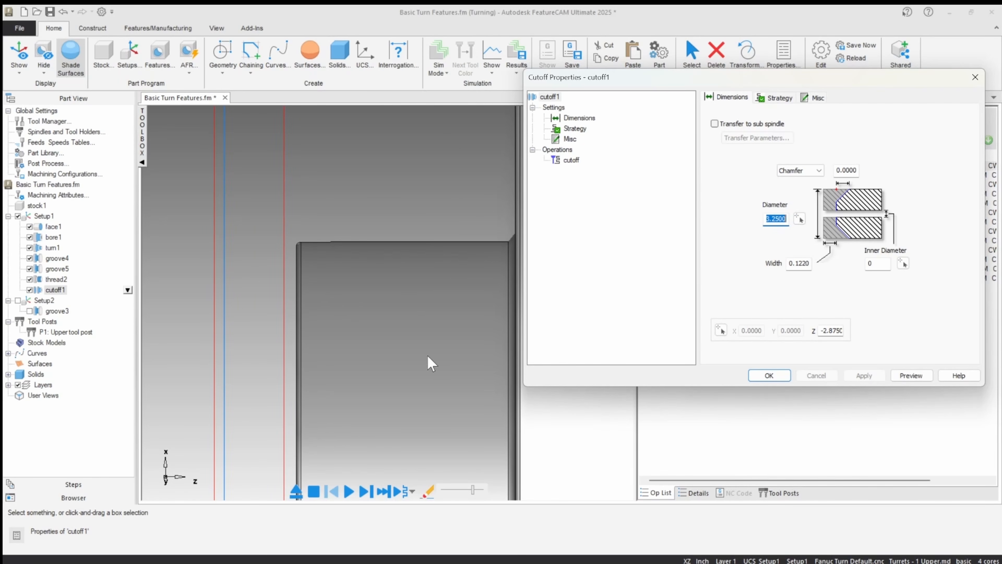
# Step: Turn on the part catcher in the cutoff feature's strategy and accept the properties
pyautogui.click(775, 98)
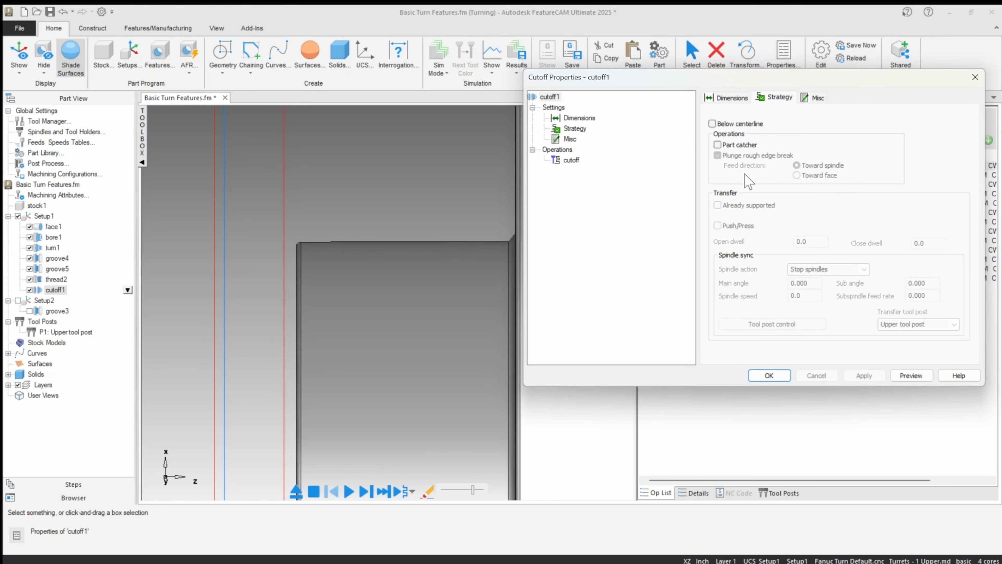
pyautogui.click(718, 145)
pyautogui.click(718, 145)
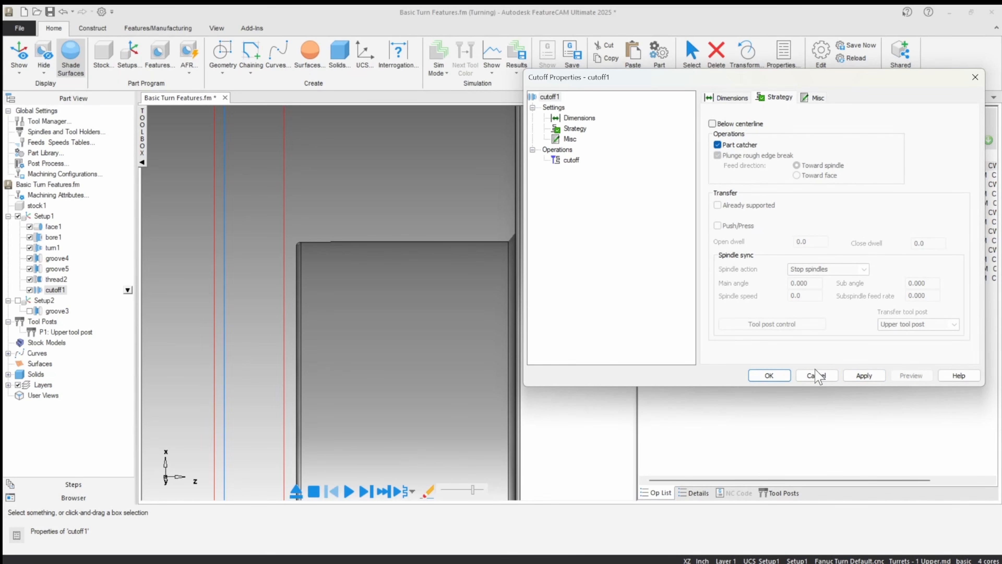
pyautogui.click(863, 375)
pyautogui.click(769, 376)
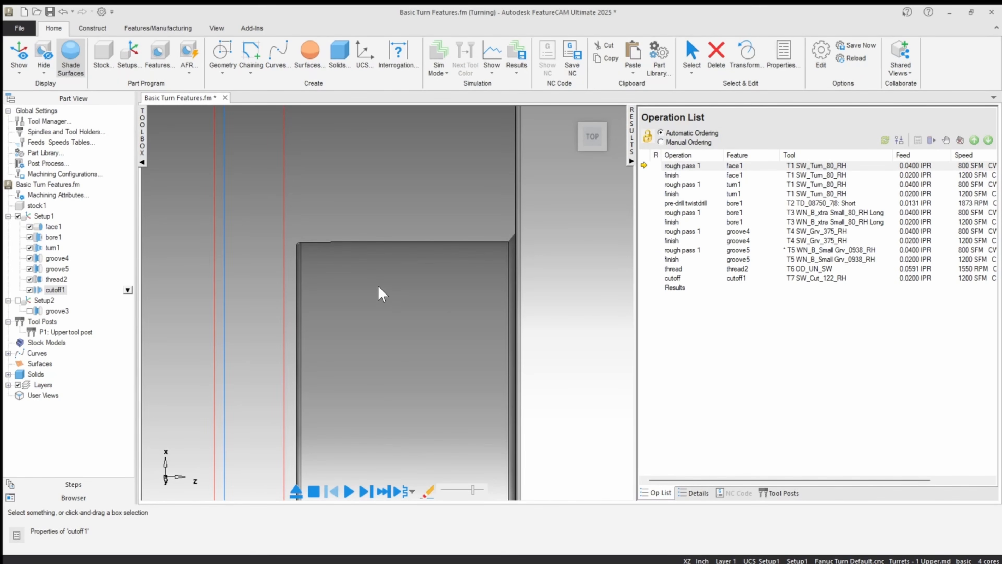
# Step: Enable Setup2 together with its groove3 feature in the part program
pyautogui.scroll(-8, 377, 285)
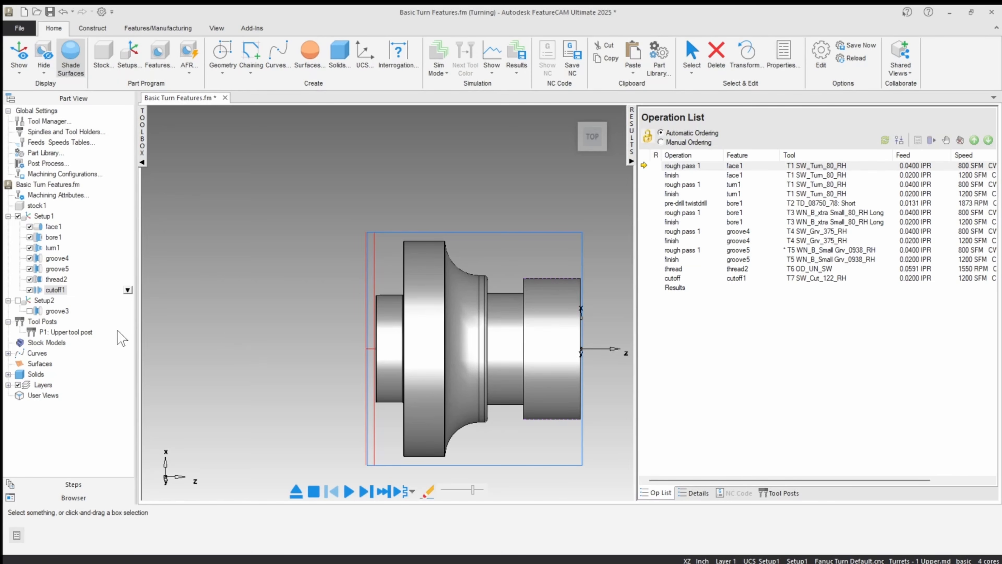
pyautogui.click(18, 301)
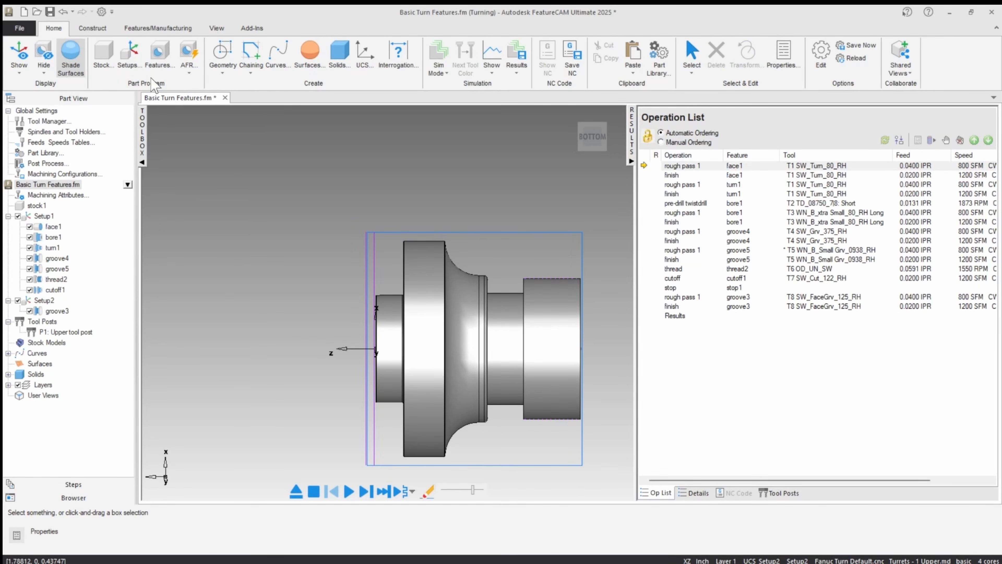
# Step: Start a new turning setup on the main spindle with its zero flipped to the opposite stock face
pyautogui.click(129, 55)
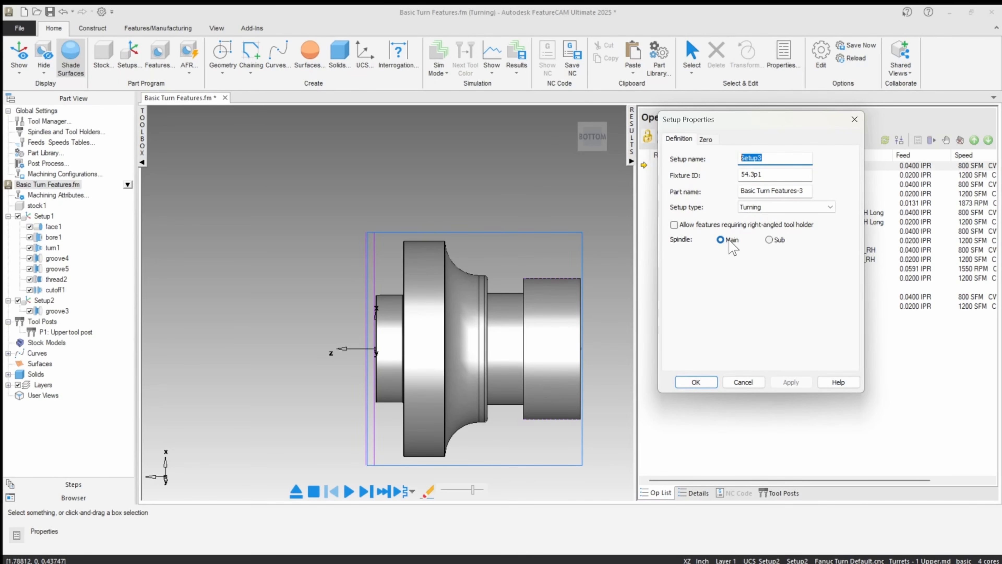
pyautogui.click(706, 139)
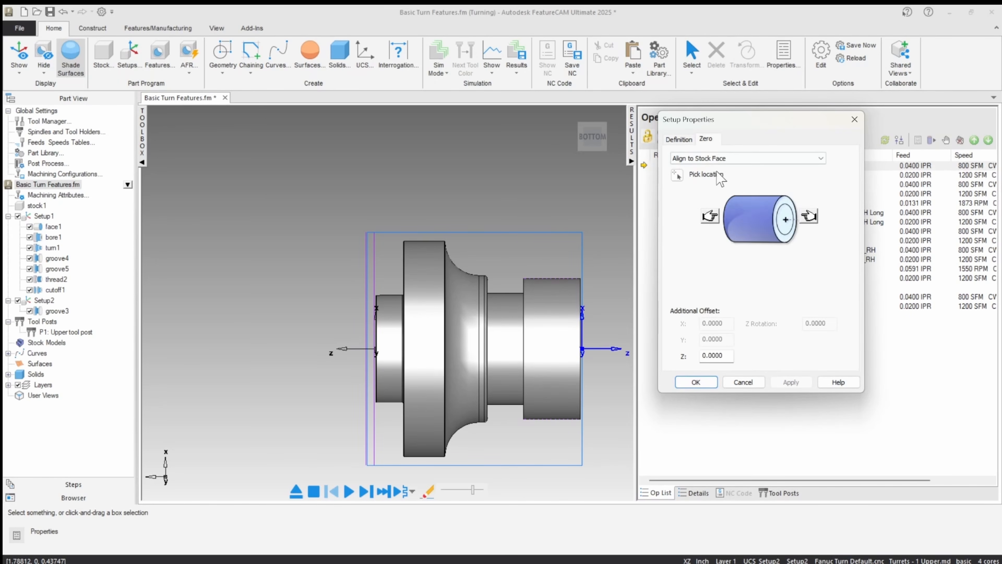
pyautogui.click(710, 216)
pyautogui.scroll(5, 395, 353)
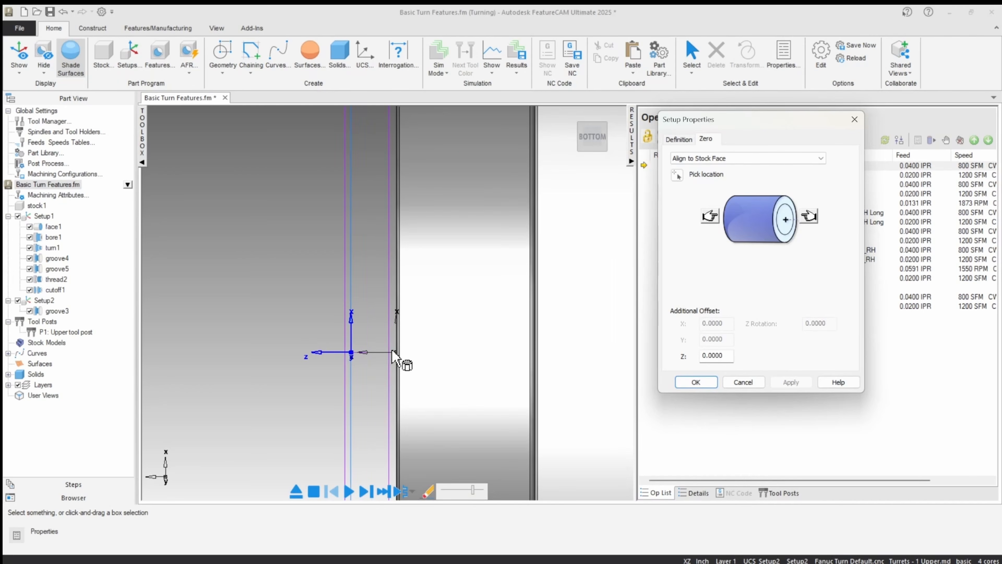
# Step: Pick the end face of the small hub as the setup's zero location, and cancel the new setup
pyautogui.click(677, 175)
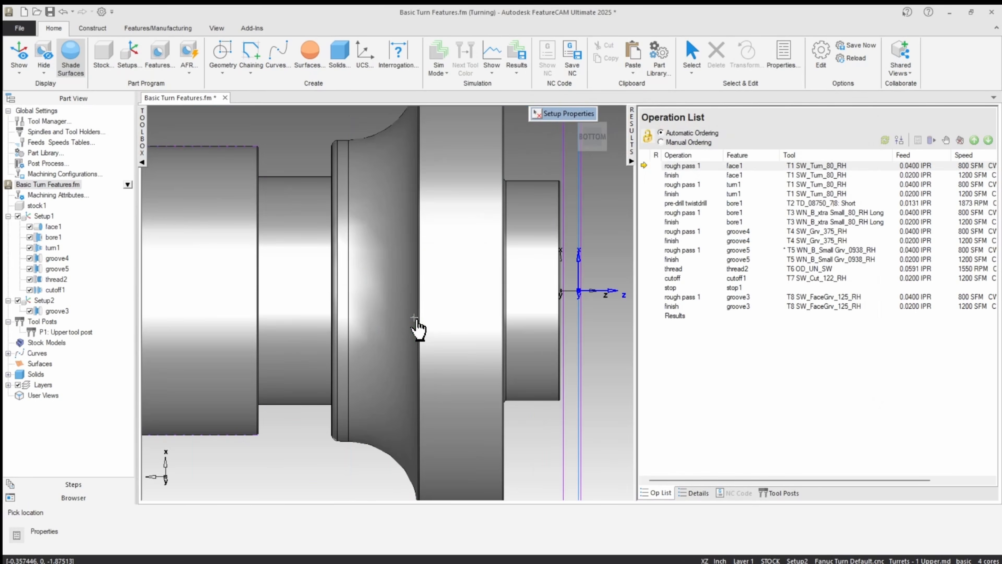
pyautogui.scroll(2, 361, 307)
pyautogui.scroll(-4, 360, 308)
pyautogui.moveTo(429, 305); pyautogui.dragTo(252, 300, button='middle')
pyautogui.scroll(6, 277, 288)
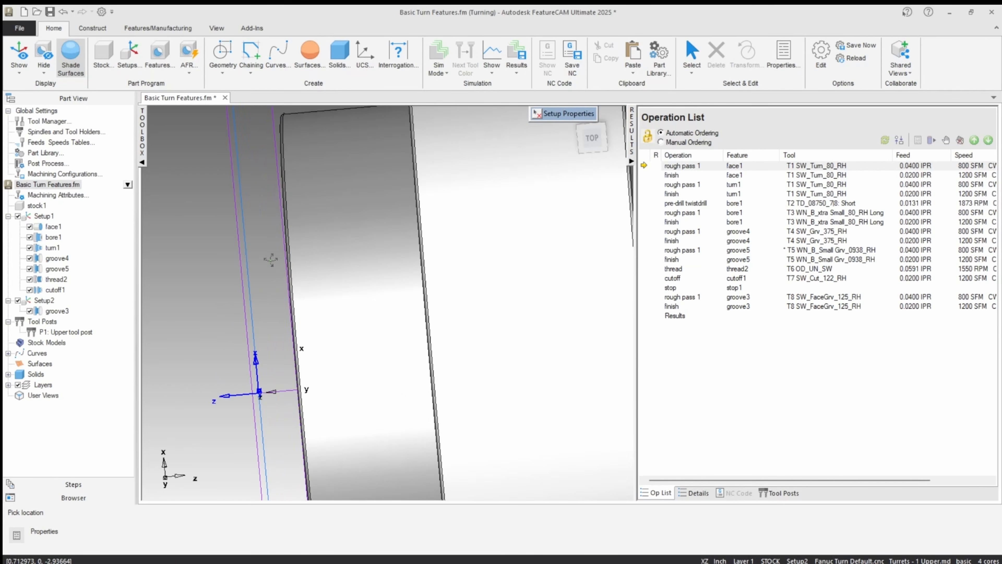
pyautogui.scroll(-3, 273, 262)
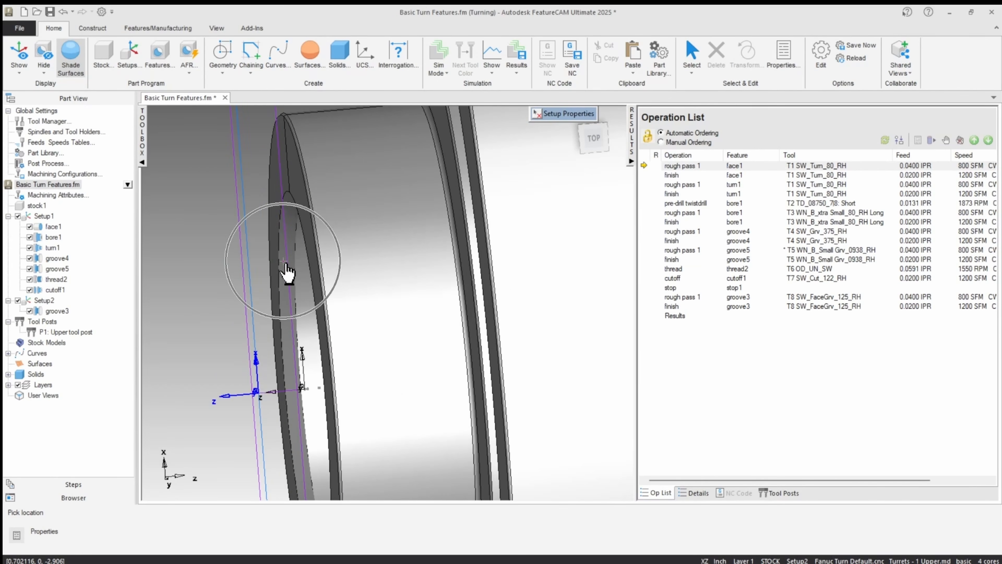
pyautogui.click(302, 229)
pyautogui.scroll(-3, 248, 312)
pyautogui.moveTo(248, 313)
pyautogui.mouseDown(button='middle')
pyautogui.moveTo(206, 268)
pyautogui.moveTo(260, 315)
pyautogui.mouseUp(button='middle')
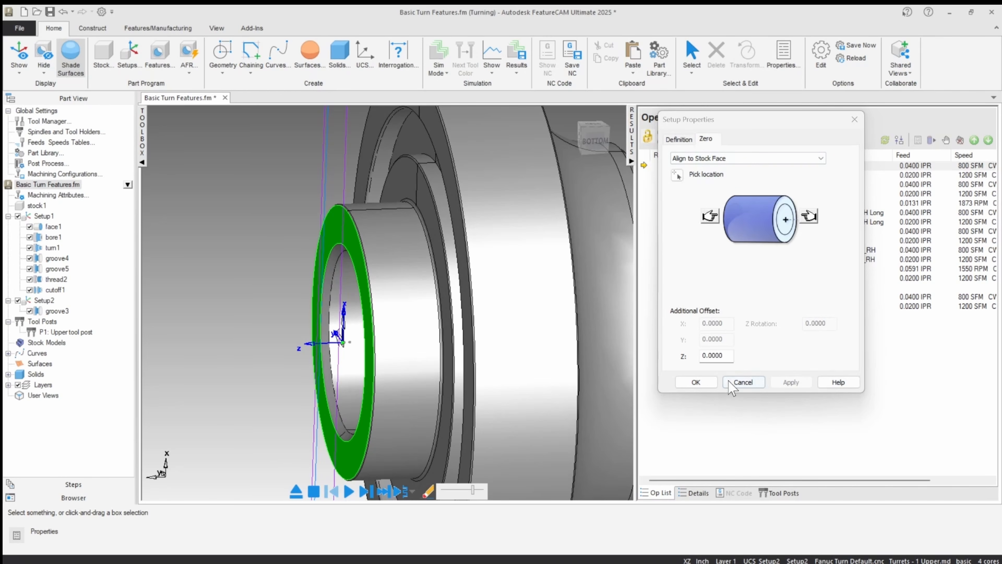
pyautogui.click(744, 382)
# Step: Change the location of the groove3 face groove from ID to OD and accept its properties
pyautogui.scroll(-5, 260, 236)
pyautogui.click(252, 234)
pyautogui.moveTo(252, 234); pyautogui.dragTo(266, 232, button='middle')
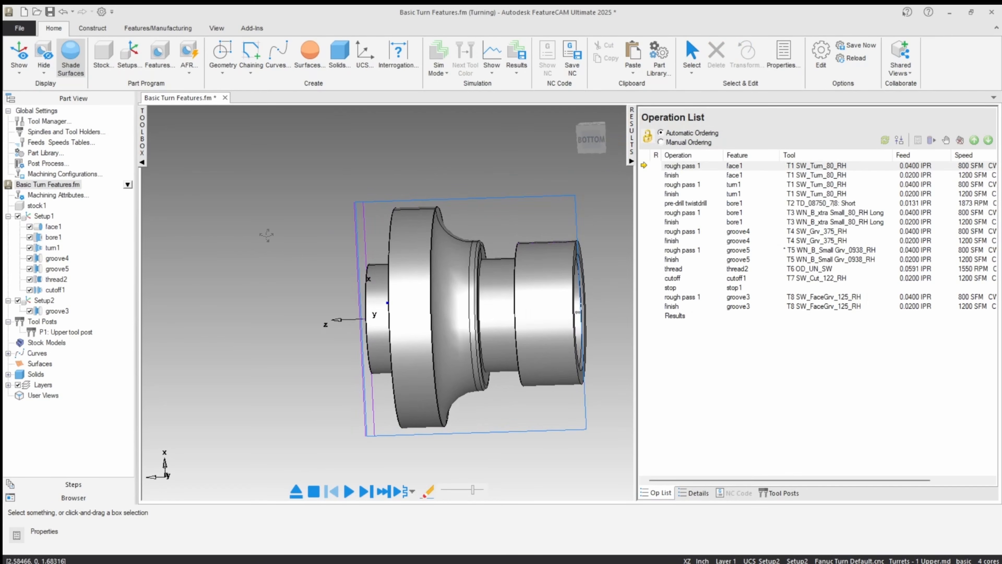
pyautogui.rightClick(445, 167)
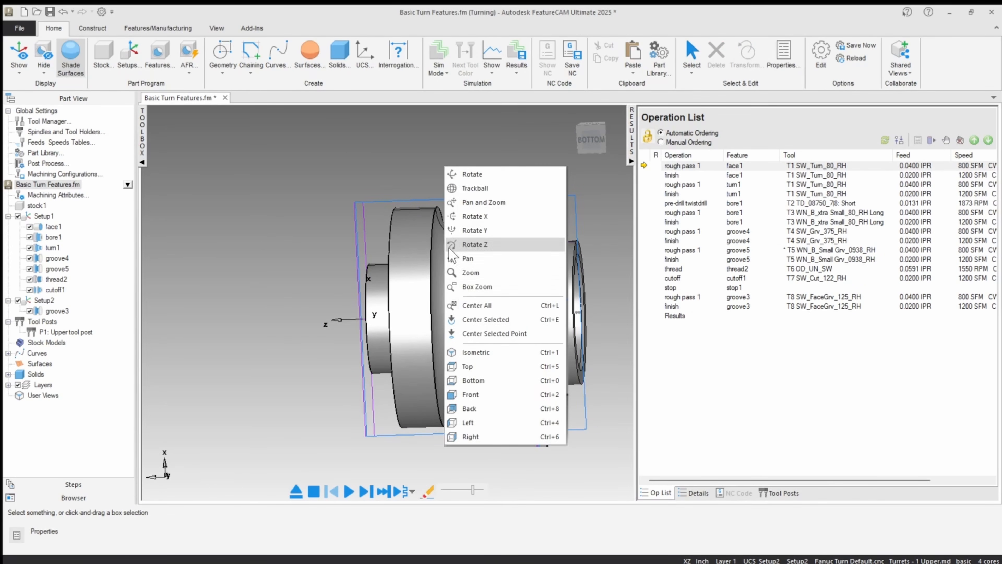
pyautogui.click(459, 366)
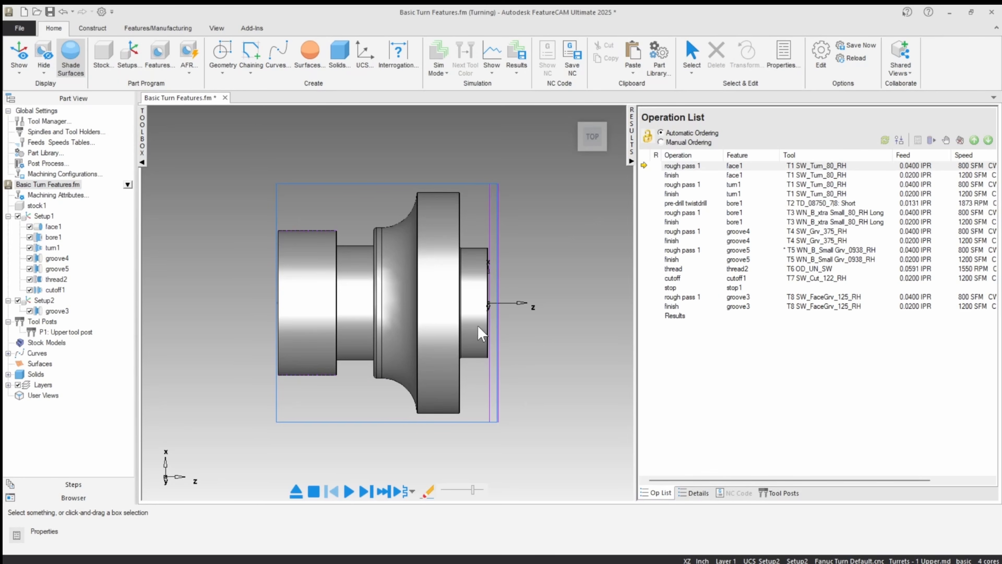
pyautogui.moveTo(482, 333); pyautogui.dragTo(422, 346, button='middle')
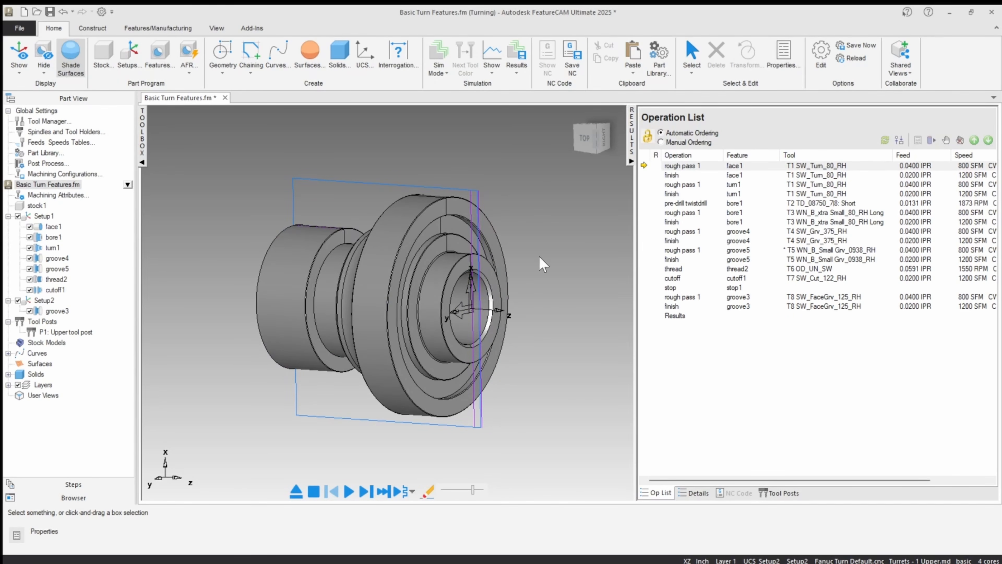
pyautogui.click(582, 143)
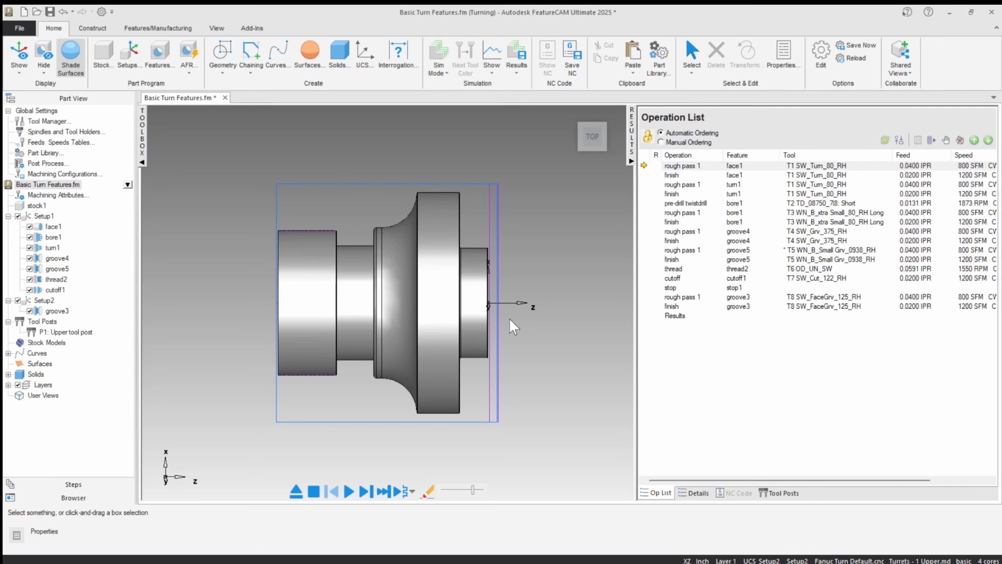
pyautogui.doubleClick(59, 311)
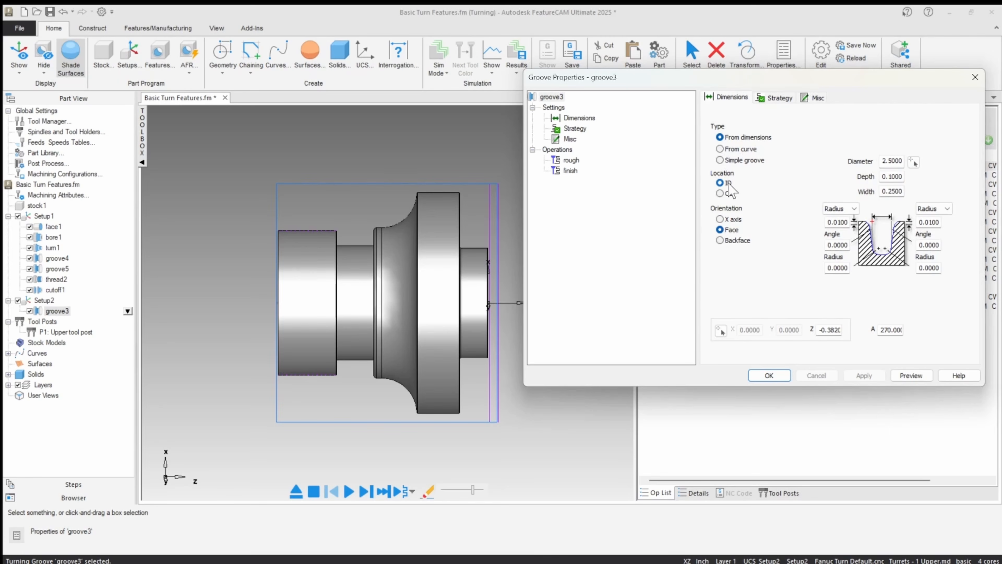
pyautogui.click(720, 193)
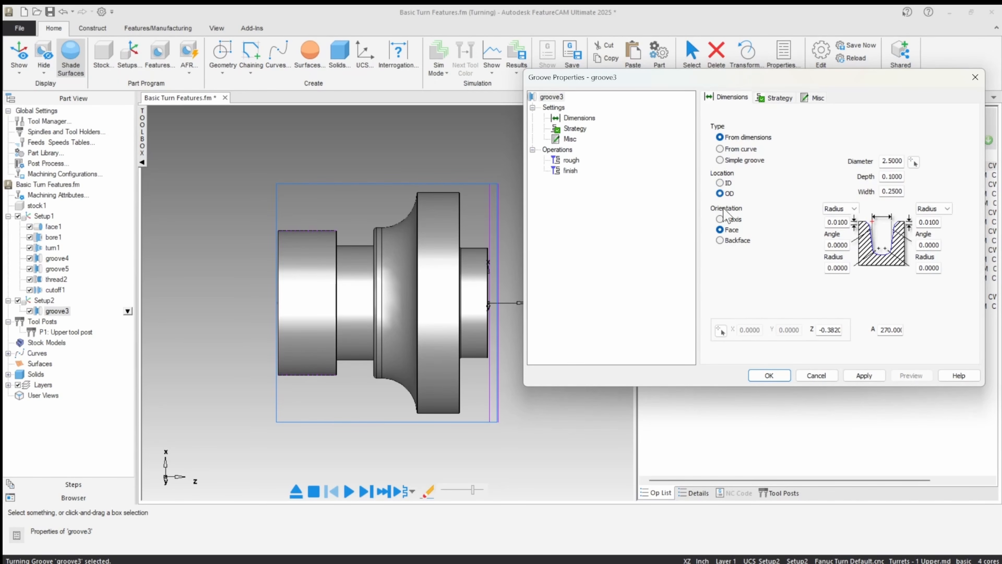
pyautogui.click(864, 375)
pyautogui.click(756, 375)
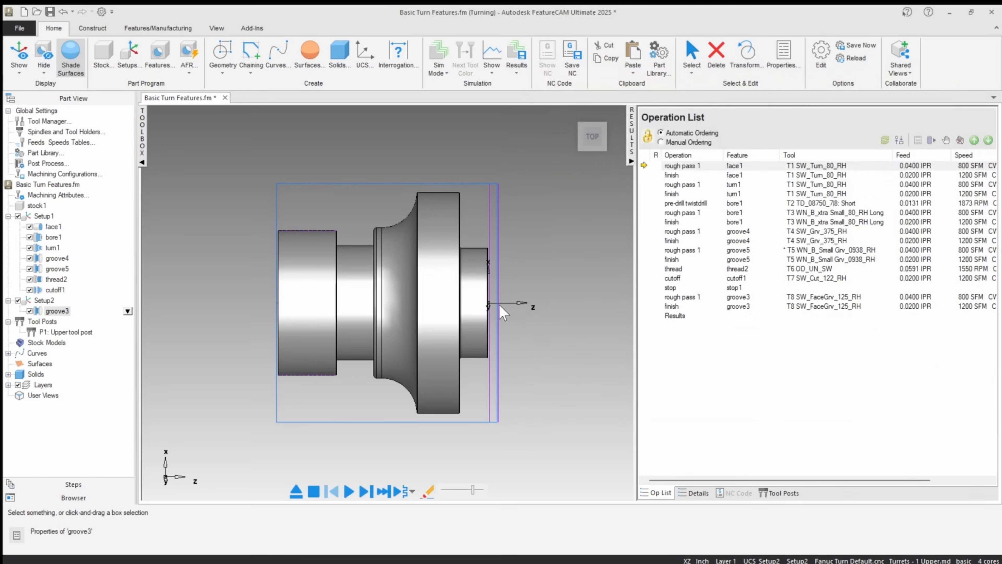
# Step: Start a new turning feature of type Face in Setup2 and proceed to its dimensions
pyautogui.moveTo(421, 294); pyautogui.dragTo(448, 304, button='middle')
pyautogui.click(590, 140)
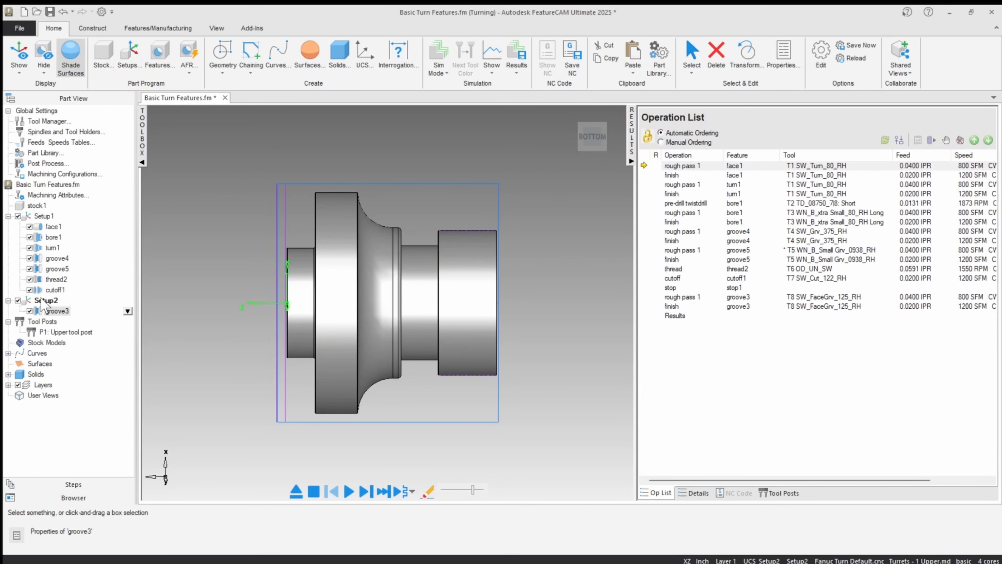
pyautogui.rightClick(182, 200)
pyautogui.click(205, 400)
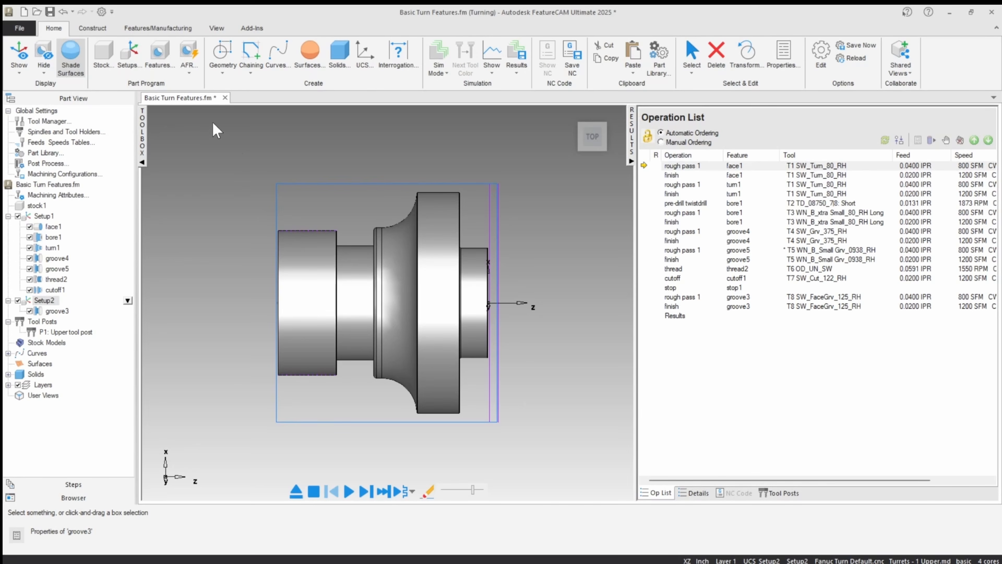
pyautogui.click(168, 59)
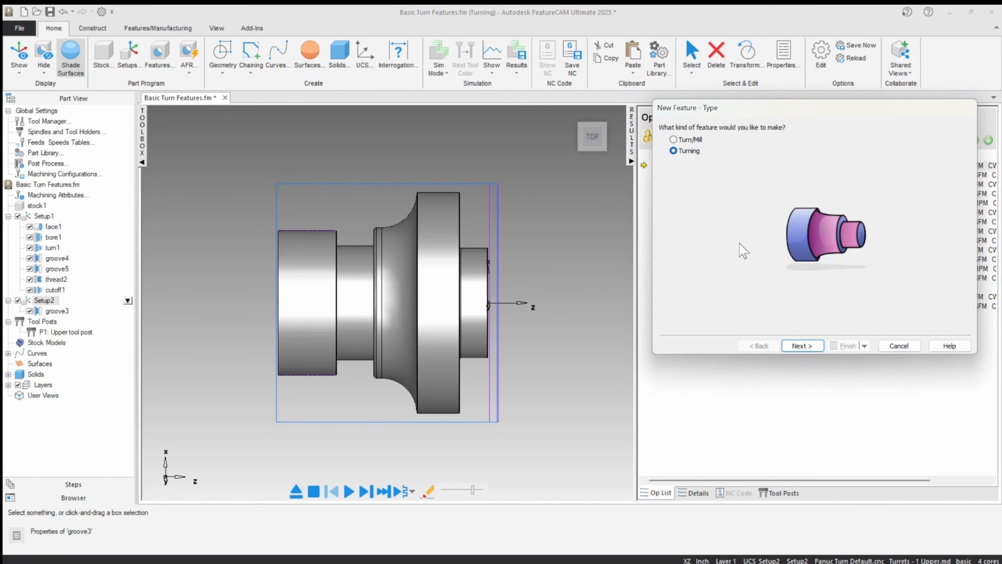
pyautogui.click(801, 348)
pyautogui.click(682, 178)
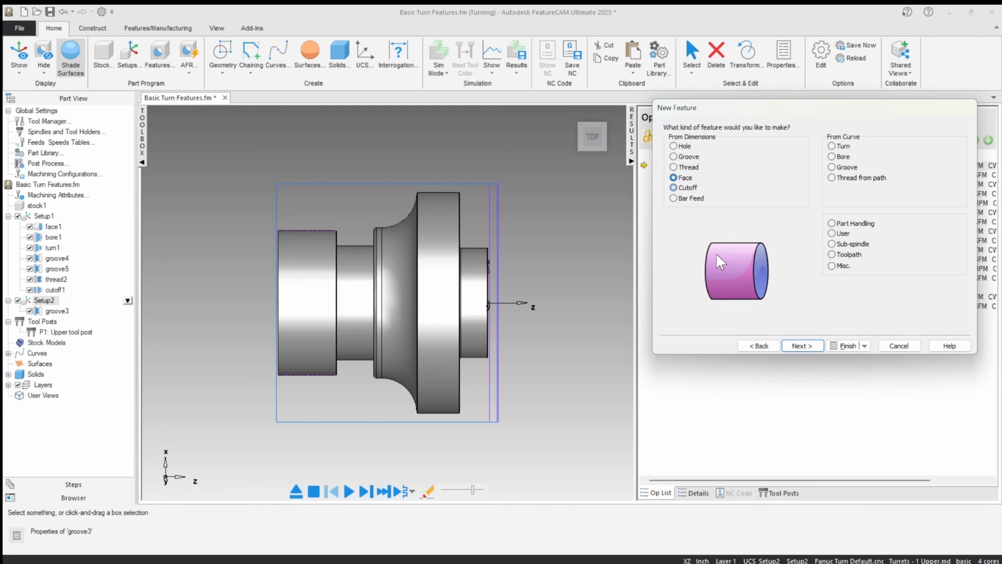
pyautogui.click(801, 347)
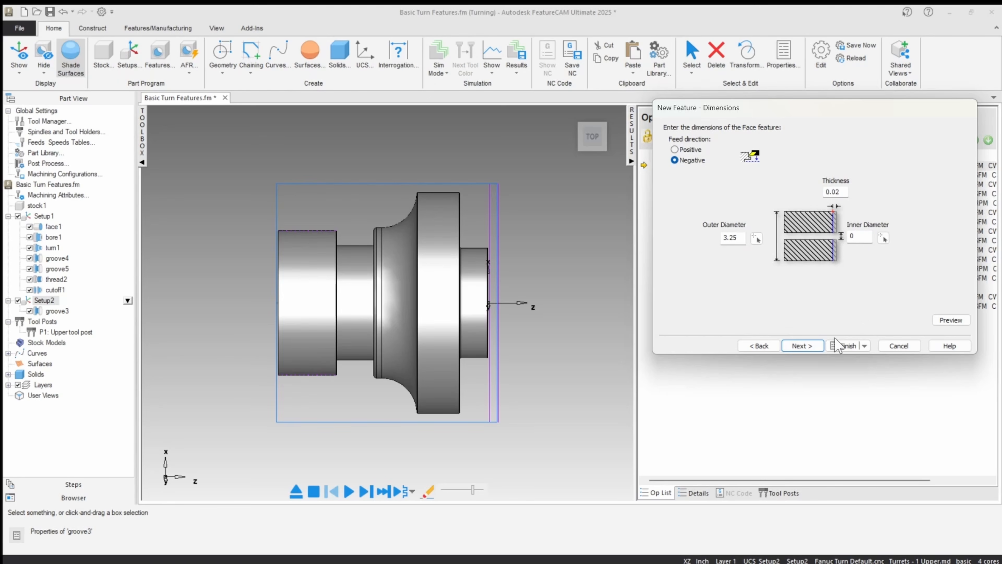
# Step: Keep the face's 0.02 thickness and 3.25 outer diameter, locate it at Z 0.0 and finish the feature
pyautogui.click(805, 346)
pyautogui.click(845, 347)
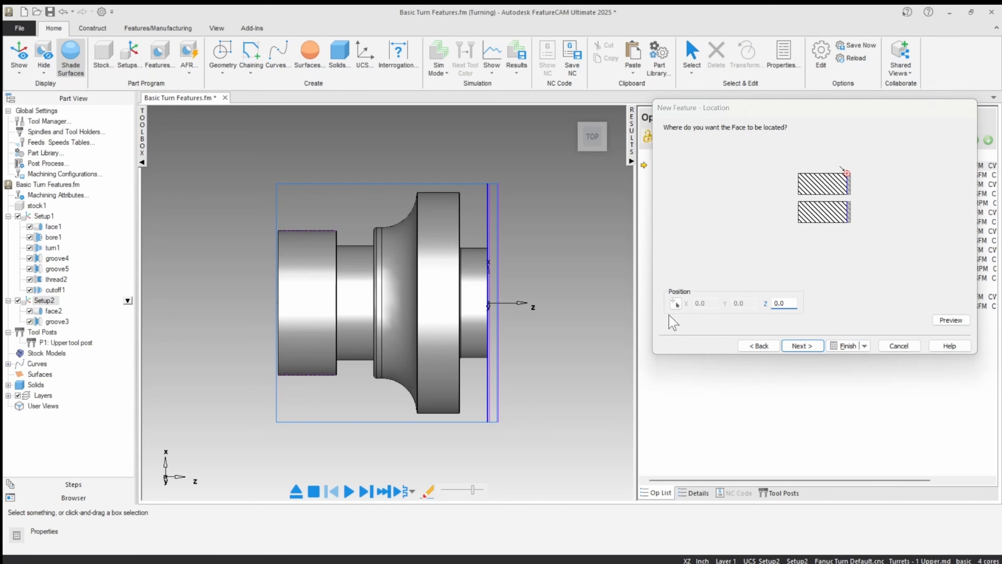
pyautogui.press('Return')
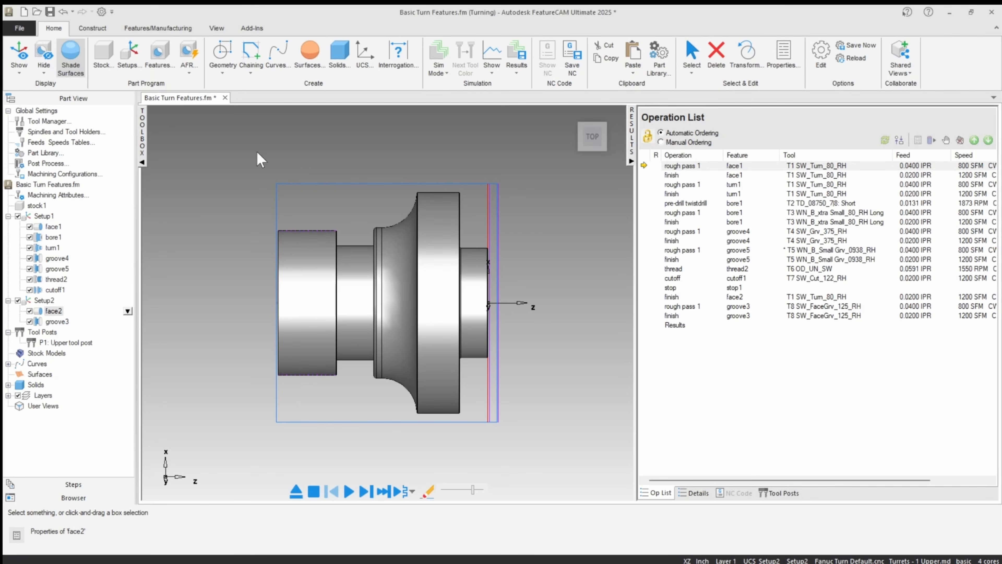
# Step: Activate Setup1 and simulate the whole program in the isometric view
pyautogui.click(43, 217)
pyautogui.rightClick(264, 182)
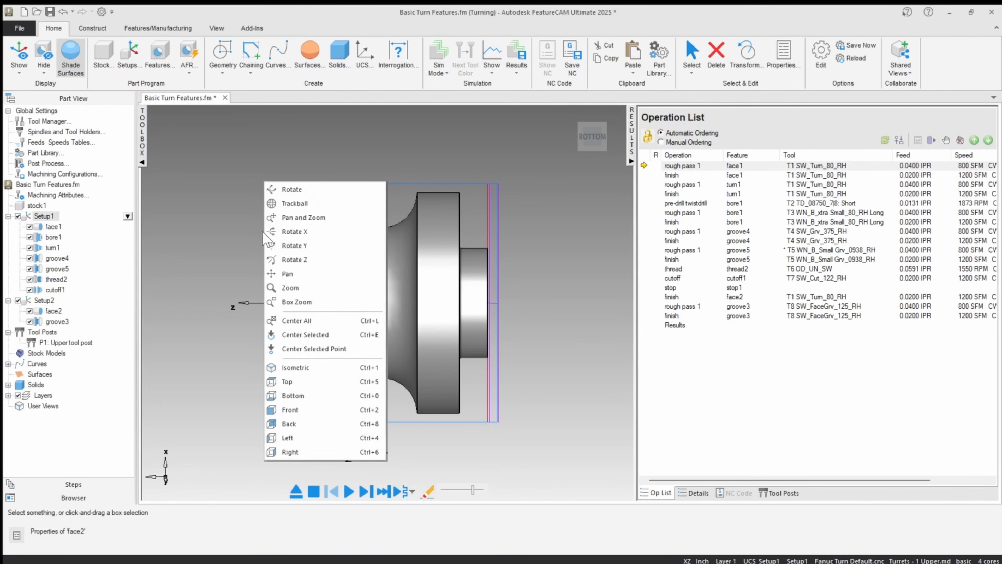
pyautogui.click(297, 367)
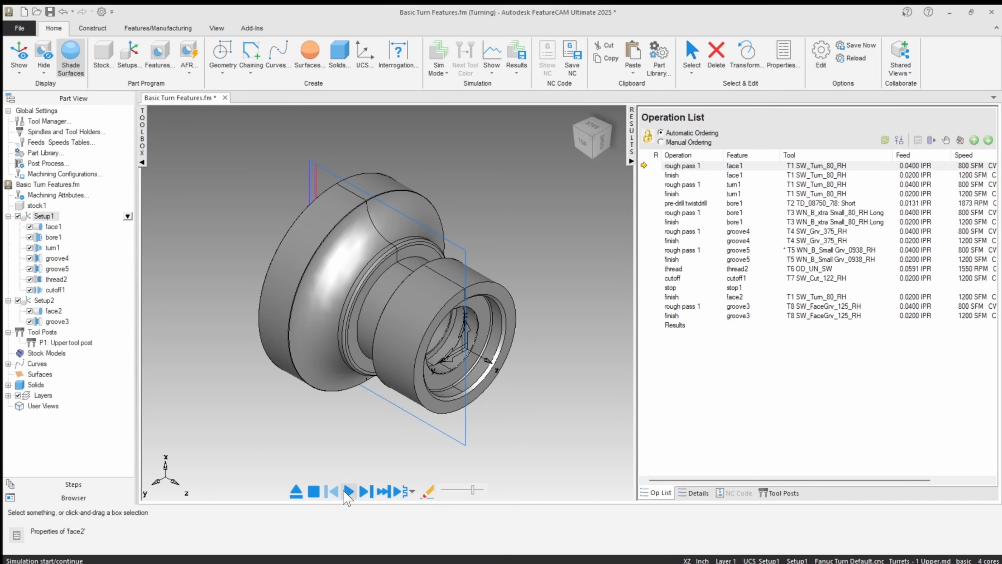
pyautogui.click(348, 491)
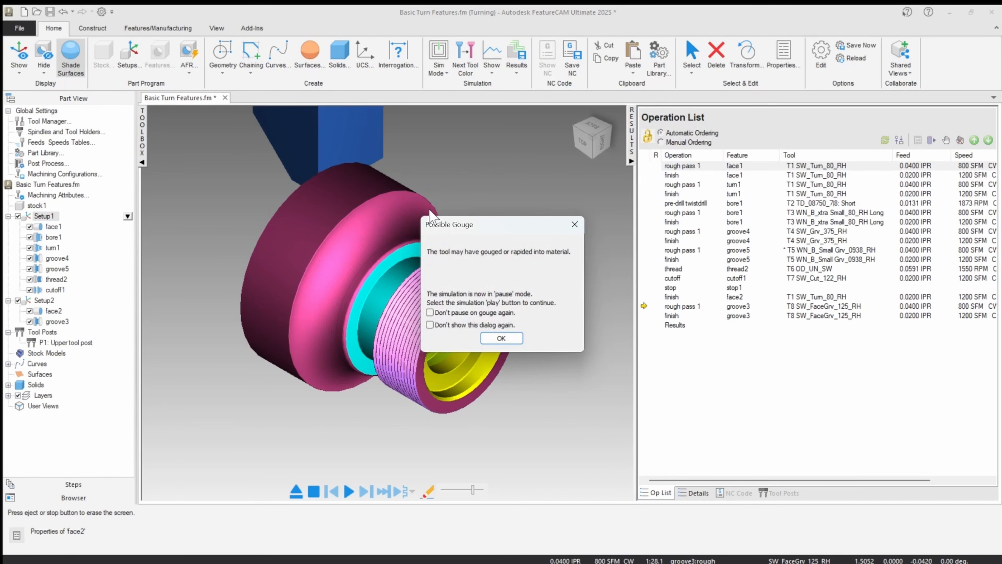
# Step: Examine the face groove cut on the back of the simulated part and clear the simulation
pyautogui.click(500, 338)
pyautogui.moveTo(490, 256); pyautogui.dragTo(555, 199, button='middle')
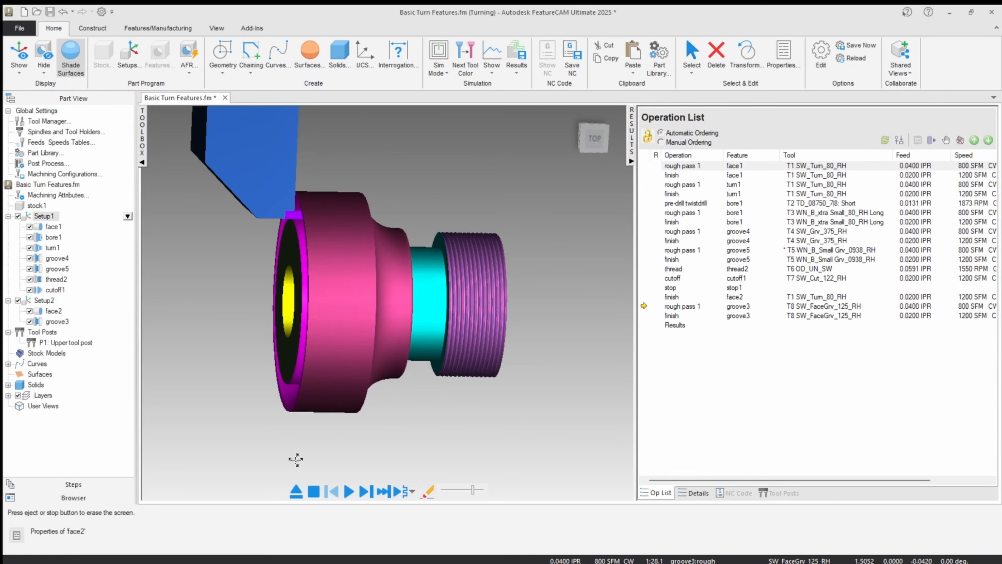
pyautogui.click(296, 491)
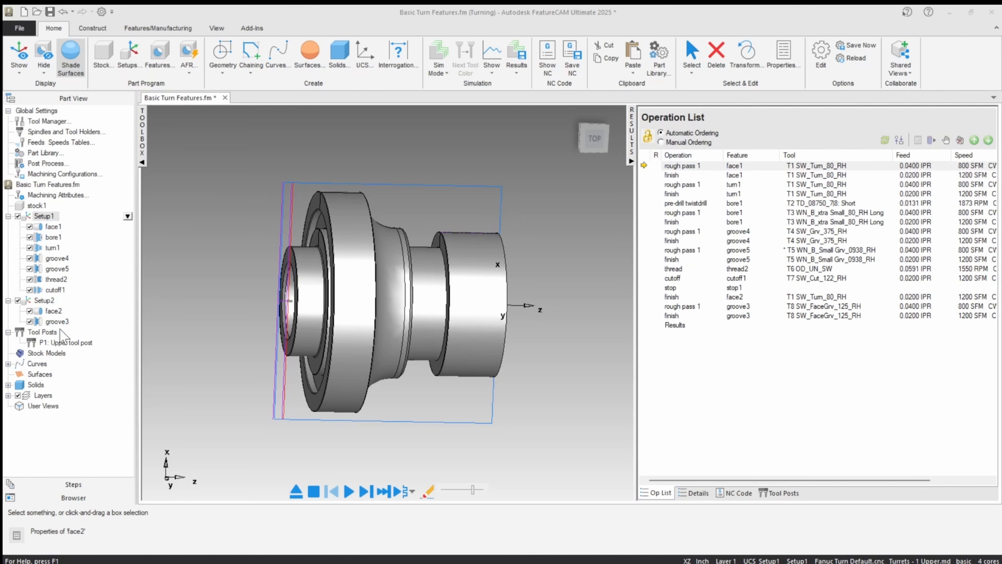
# Step: Examine the part model from the grooved back face around to the bored front end
pyautogui.moveTo(55, 320); pyautogui.dragTo(734, 312)
pyautogui.moveTo(287, 288); pyautogui.dragTo(322, 286, button='middle')
pyautogui.scroll(2, 322, 286)
pyautogui.scroll(1, 324, 294)
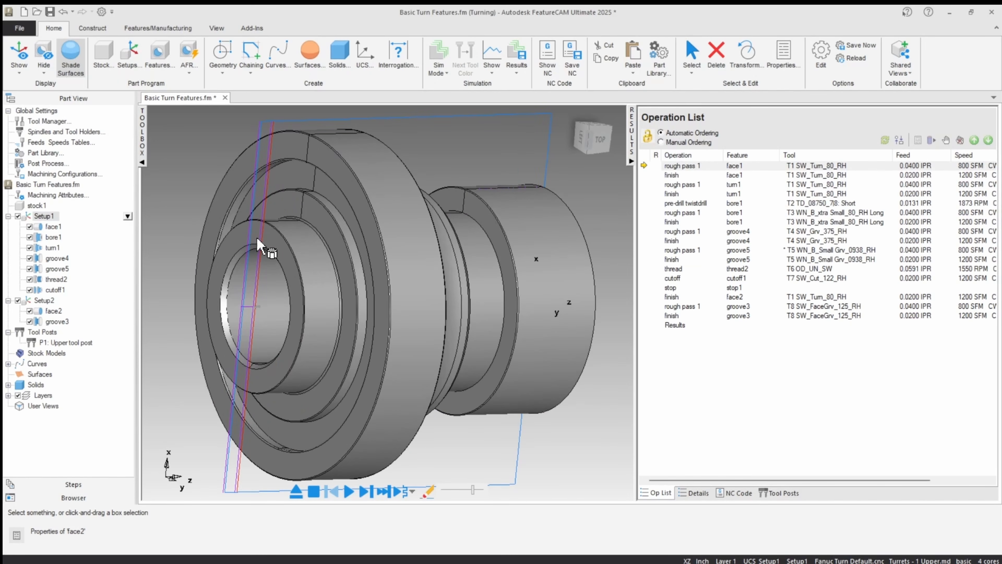
pyautogui.scroll(-2, 242, 292)
pyautogui.moveTo(242, 292); pyautogui.dragTo(240, 358, button='middle')
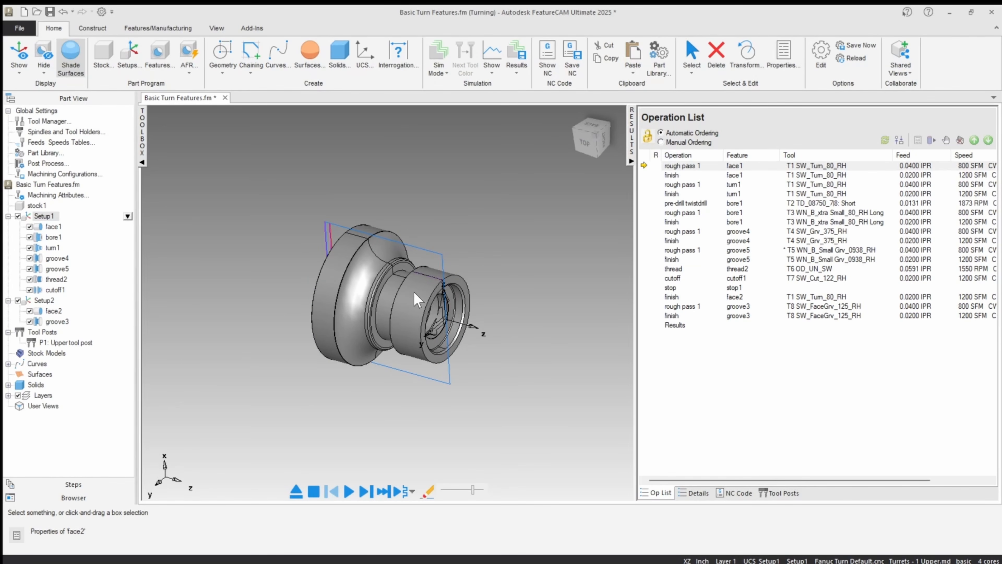
pyautogui.scroll(2, 415, 294)
pyautogui.moveTo(413, 291); pyautogui.dragTo(431, 339, button='middle')
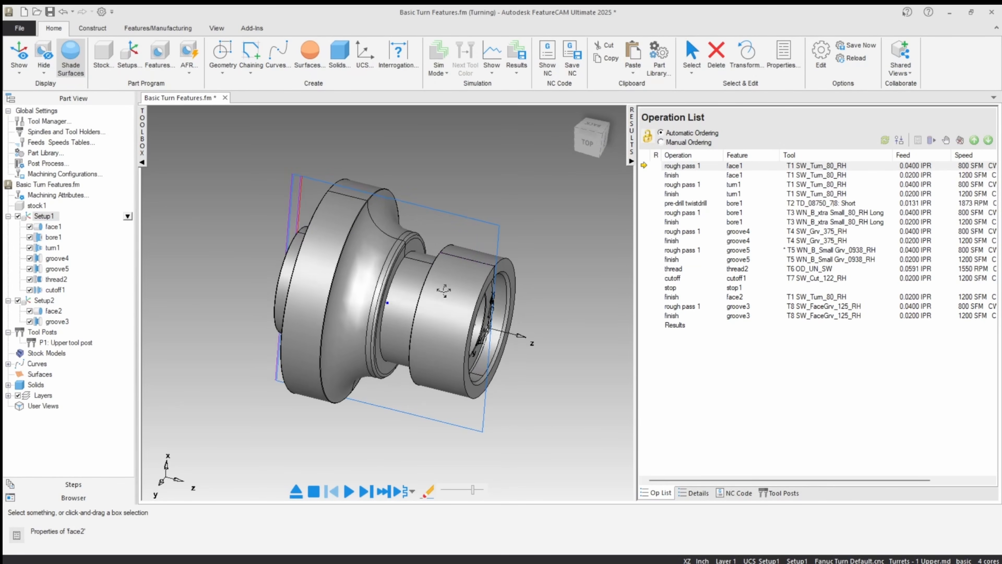